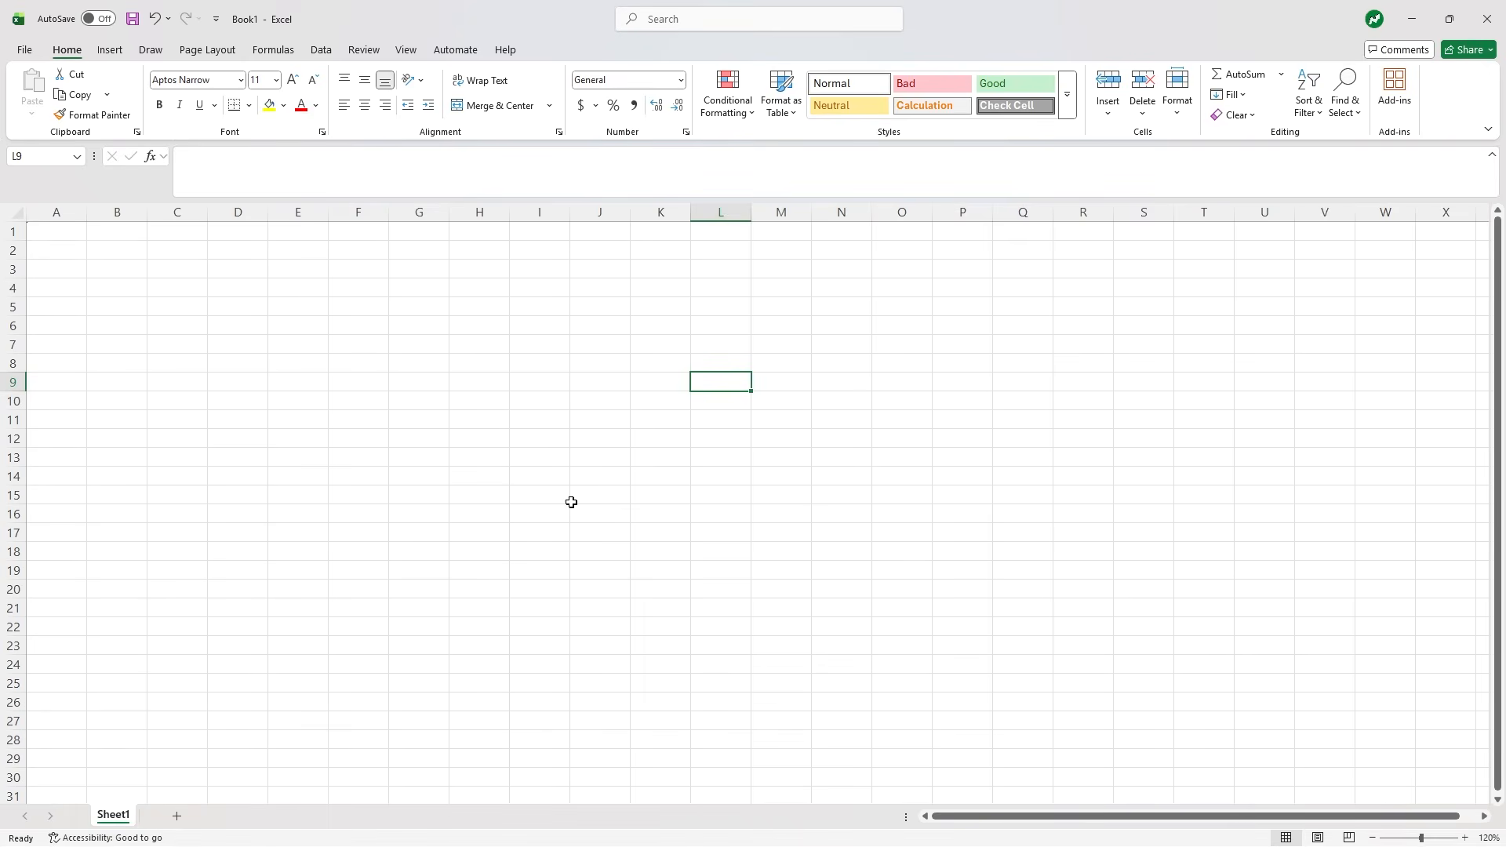
- Set the width of column A to 3
click(52, 212)
right_click(55, 217)
click(147, 464)
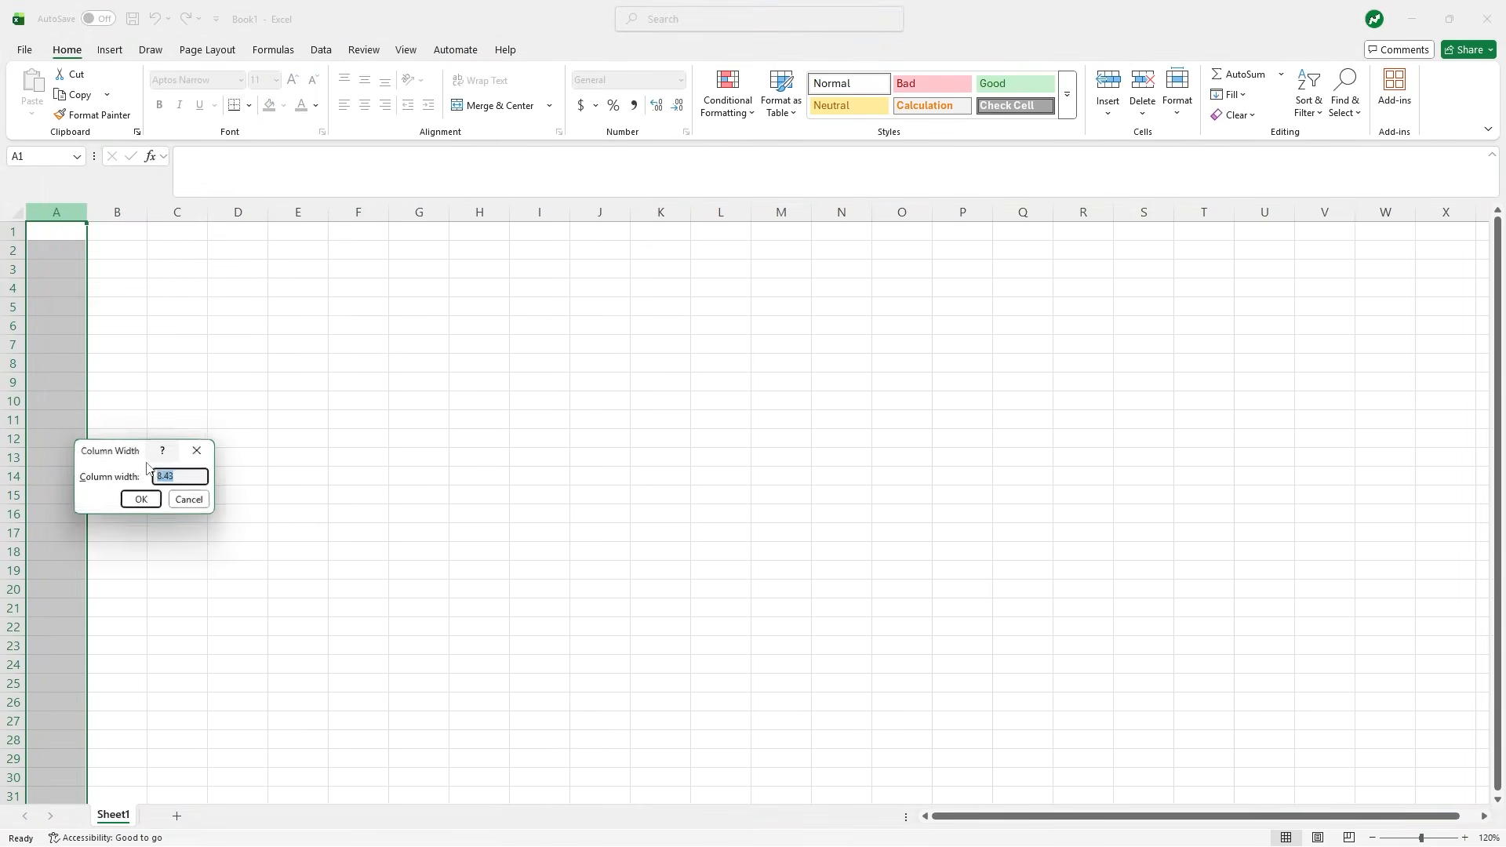
text(3)
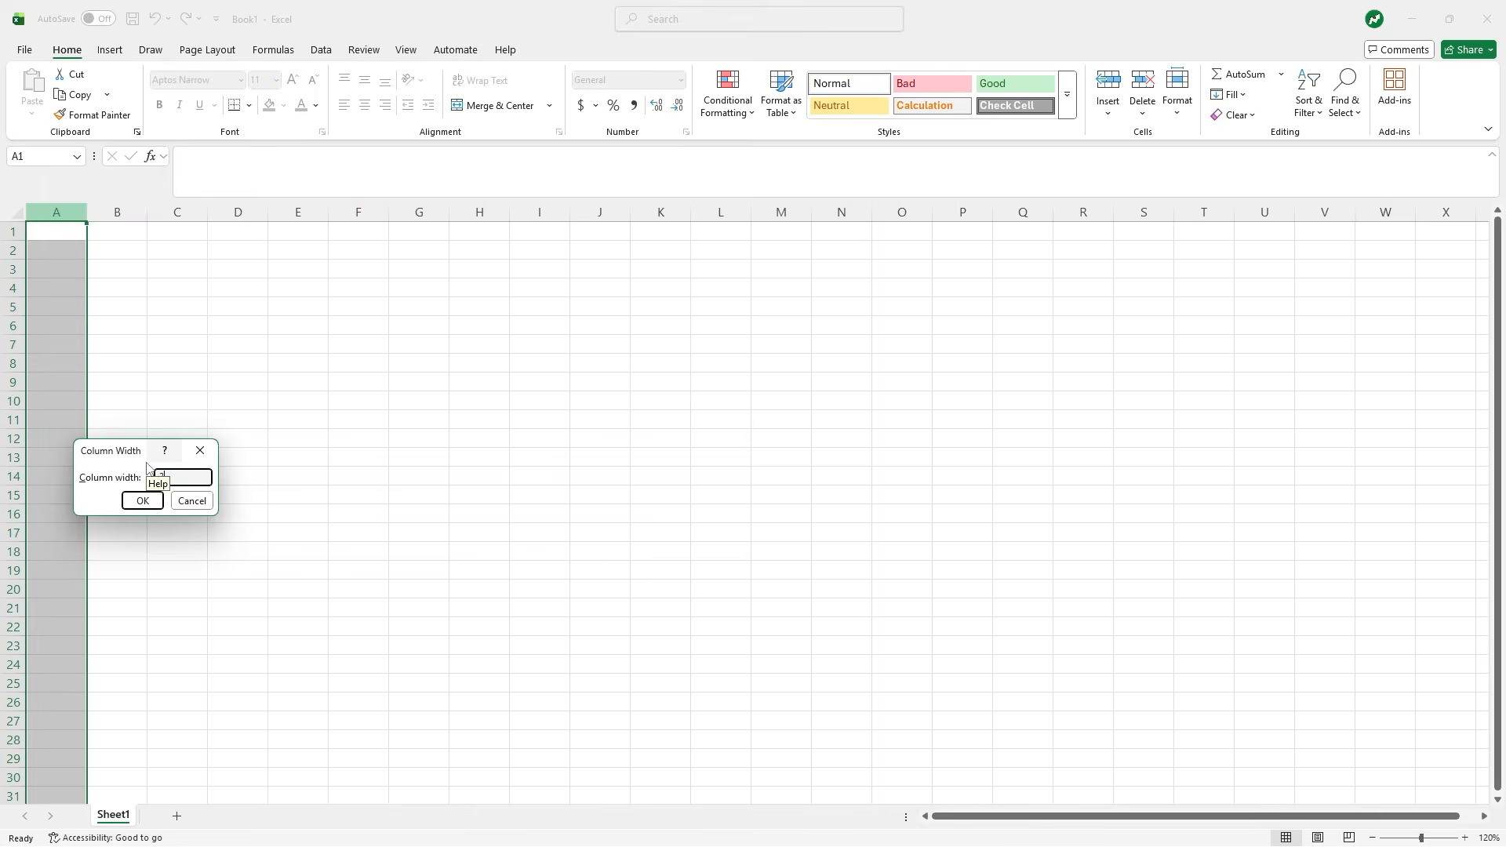
click(143, 502)
click(201, 284)
- Set the width of columns B through K to 14
click(99, 219)
drag(99, 219, 618, 202)
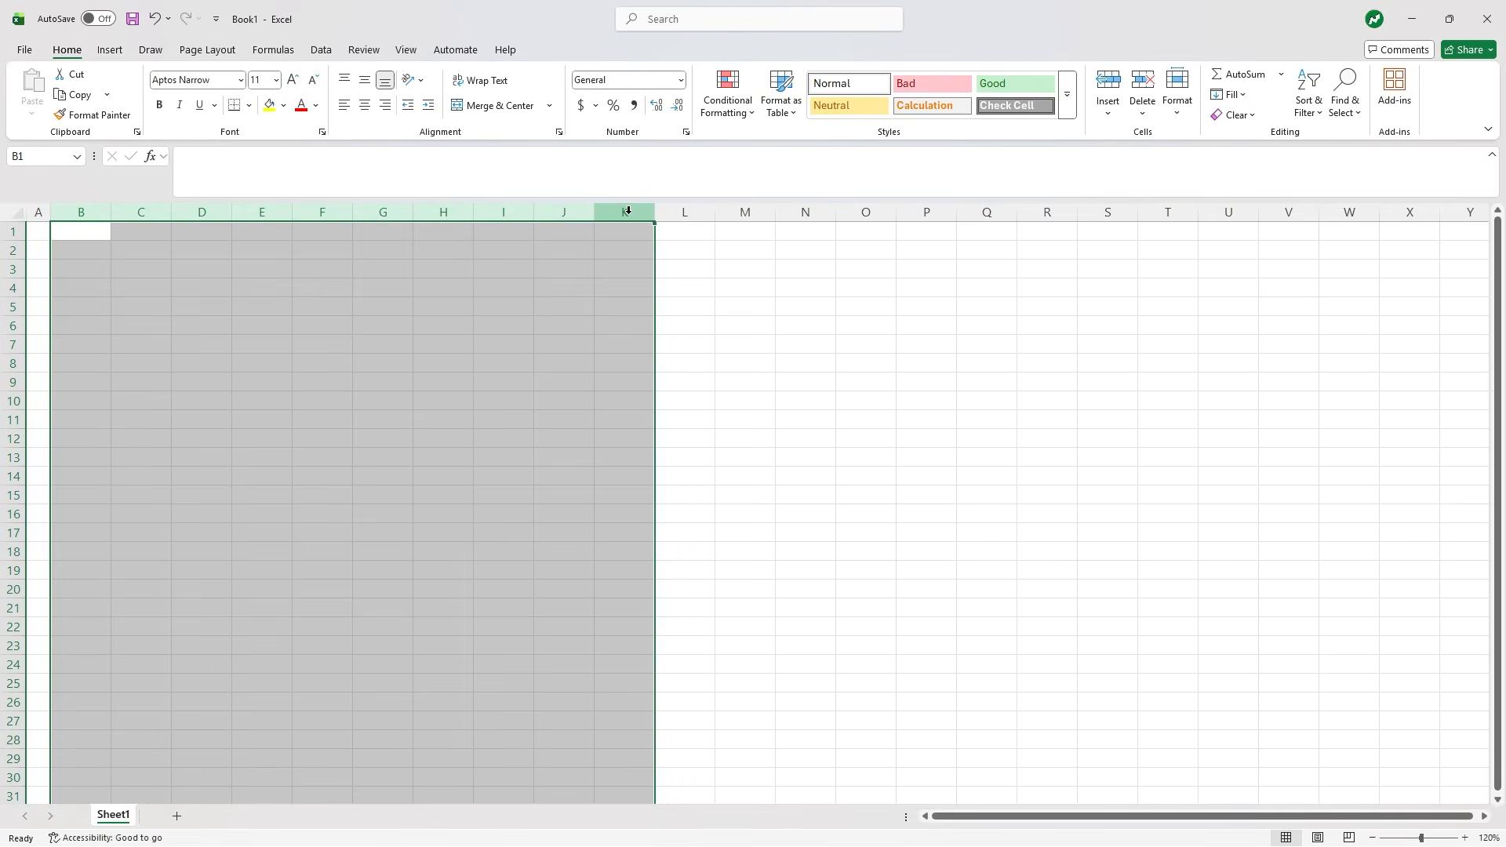
right_click(628, 210)
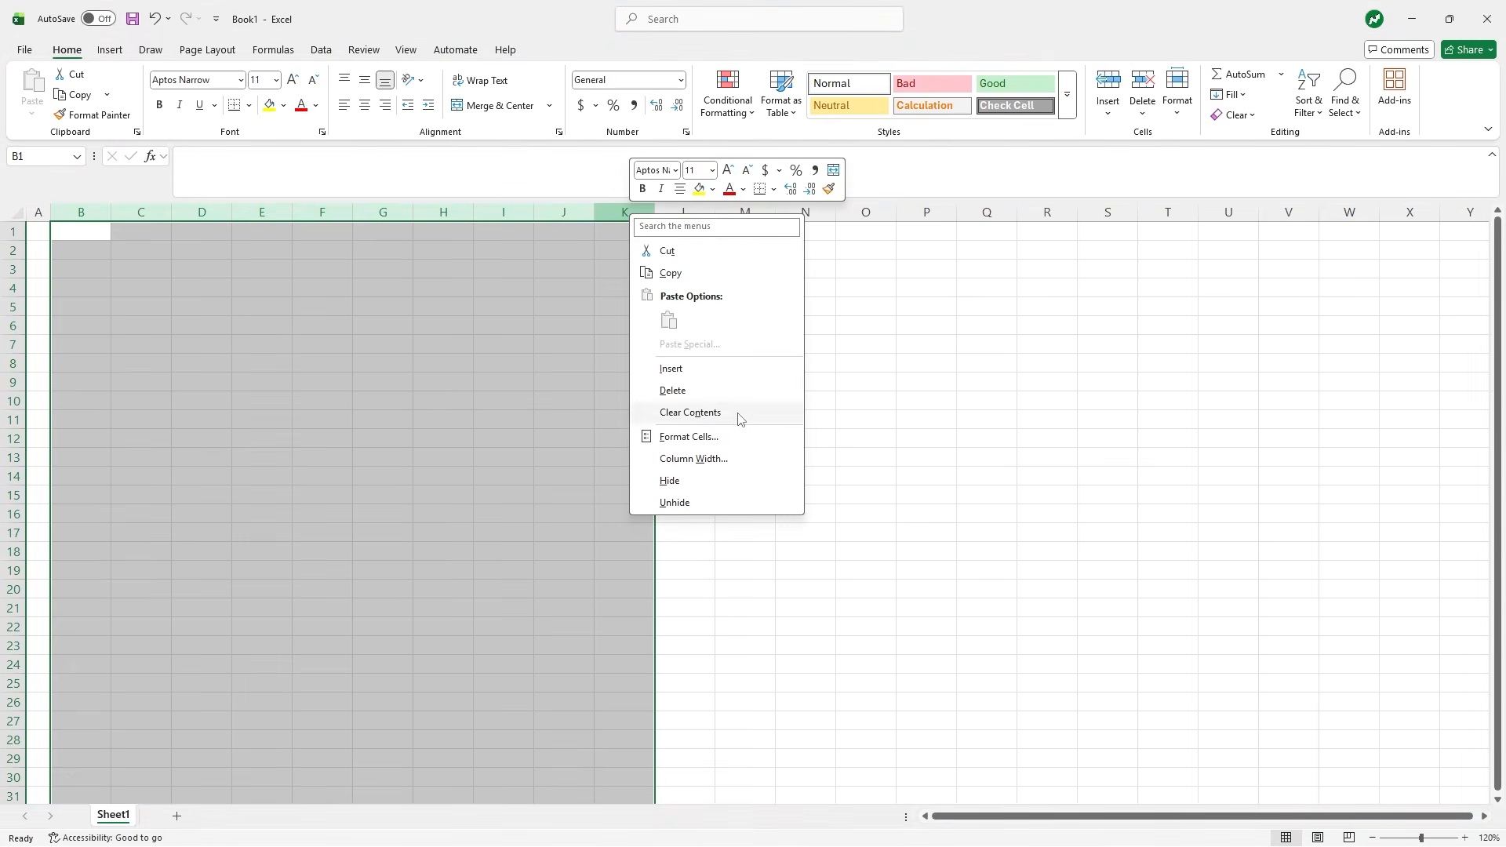
click(715, 460)
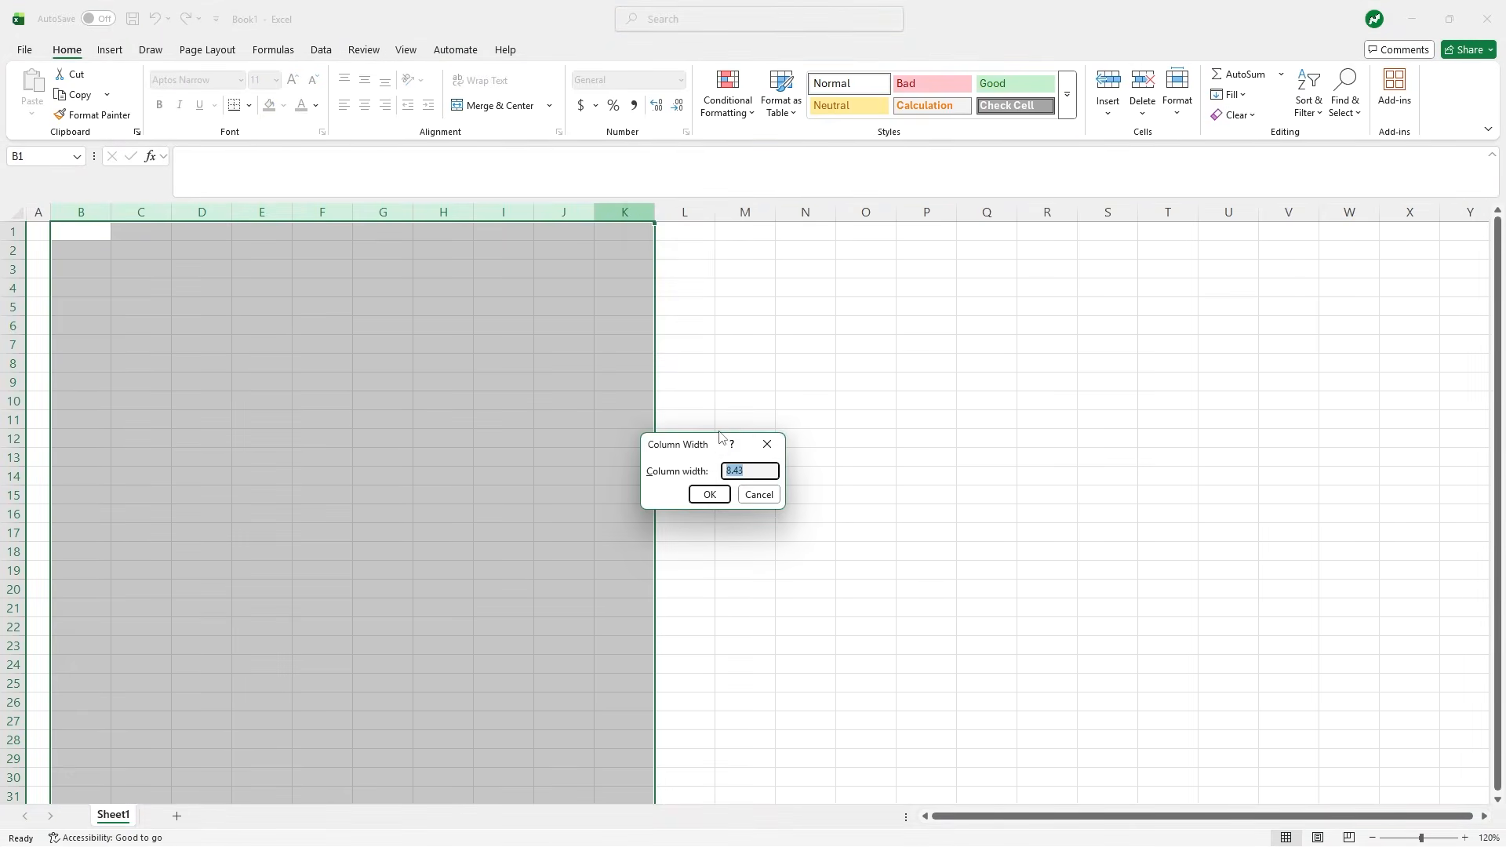
text(14)
key(Return)
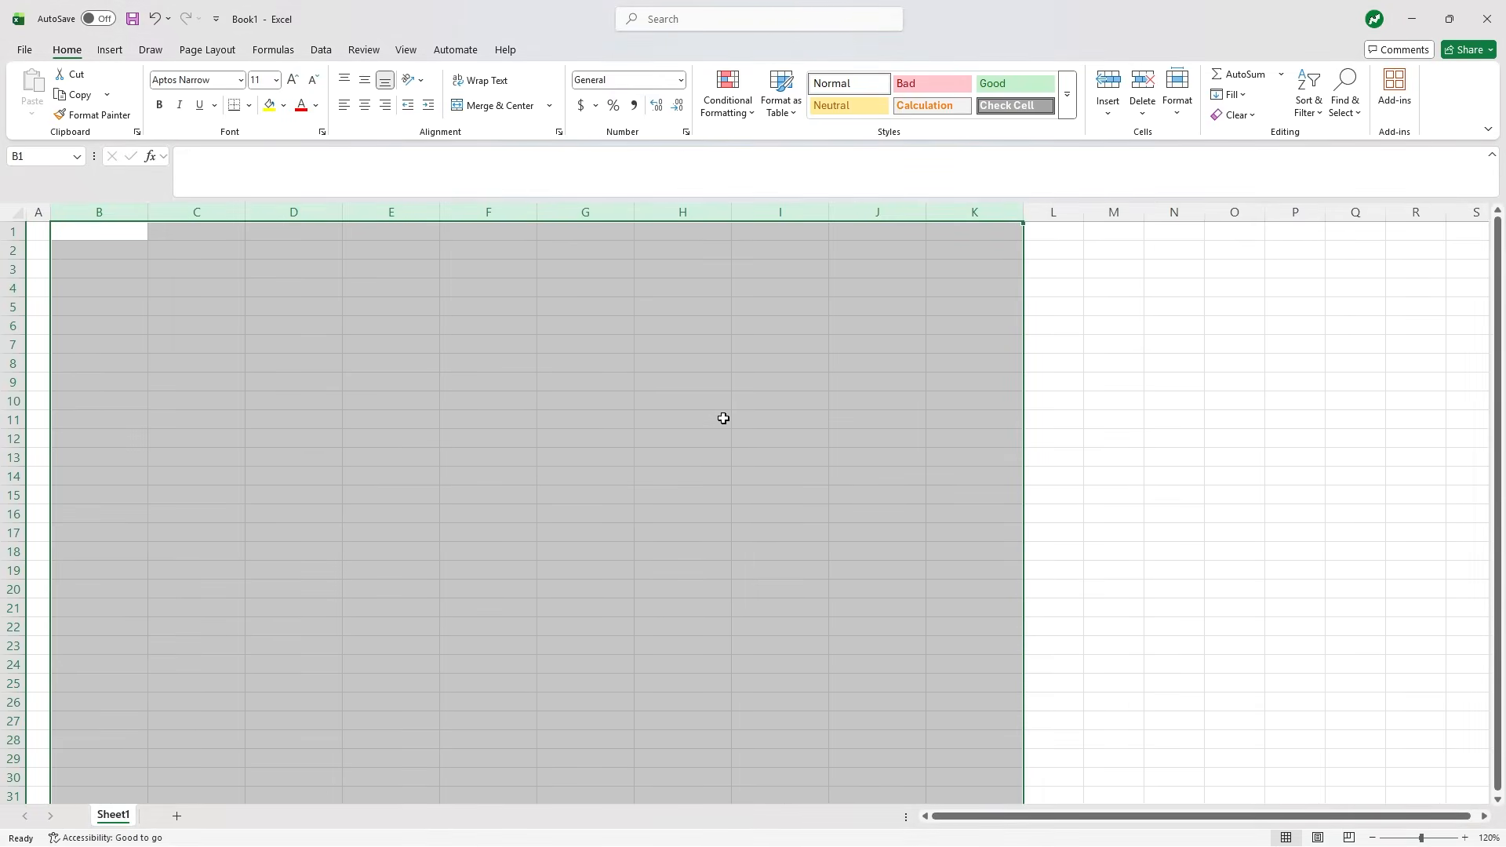
click(391, 325)
- Enter the labels Loan Amount, Rate and Periods (yrs) in cells B2 through B4
click(91, 244)
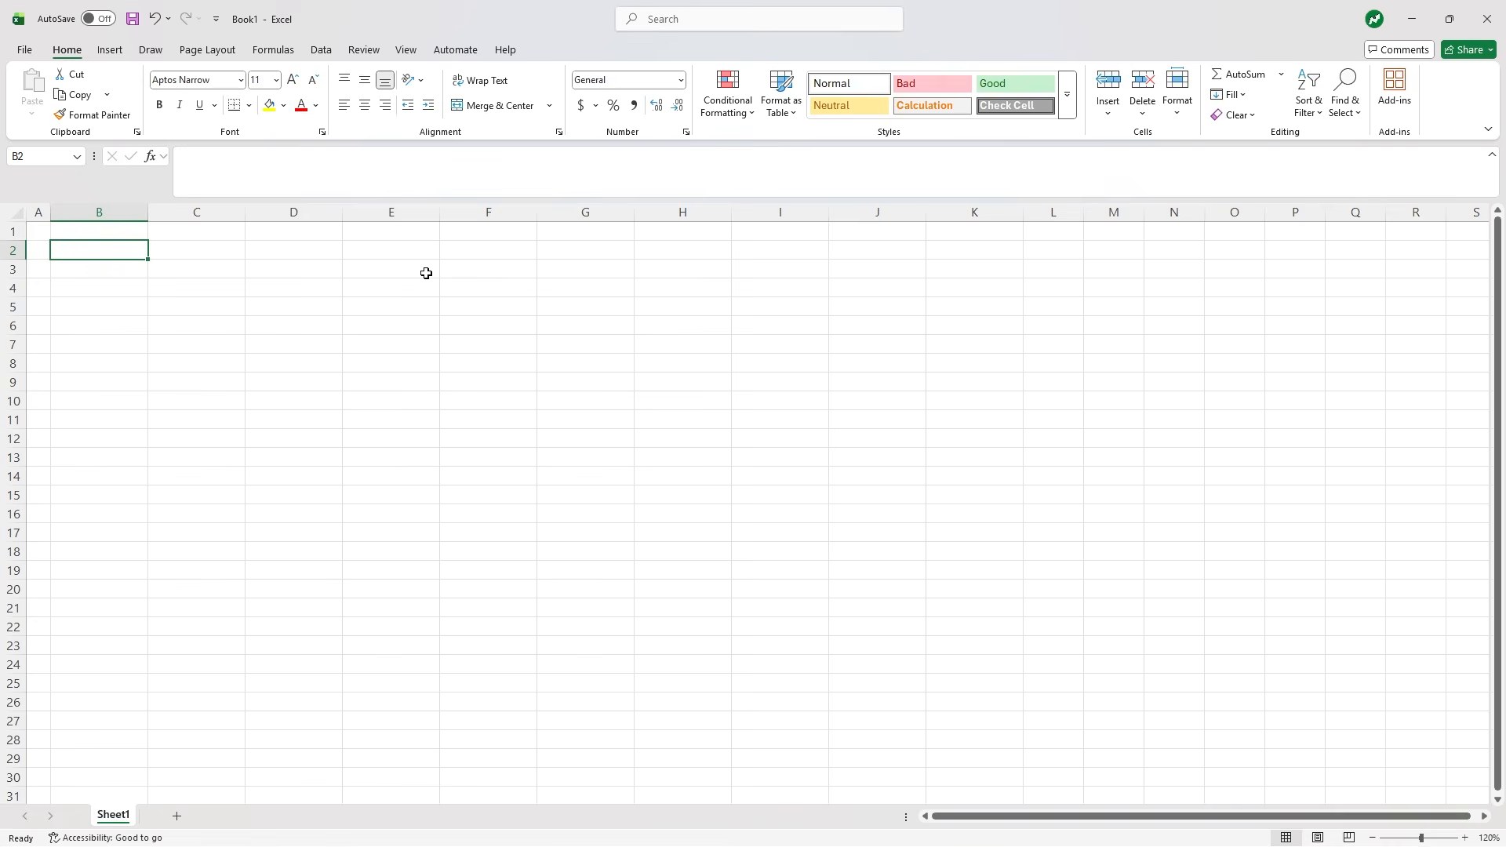
text(Loan Amount)
key(Return)
text(Rate)
key(Return)
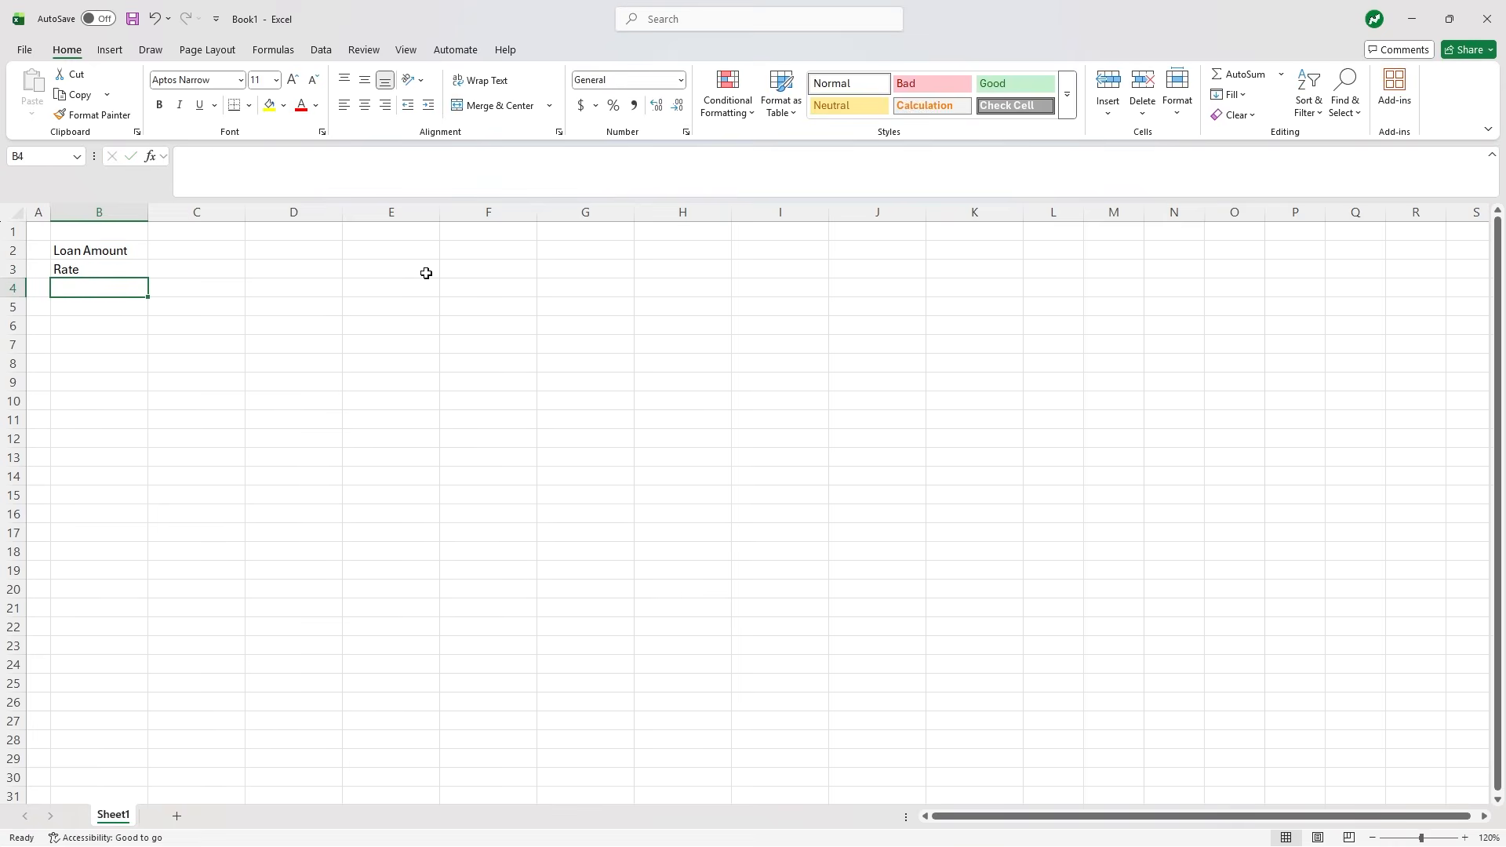
text(P)
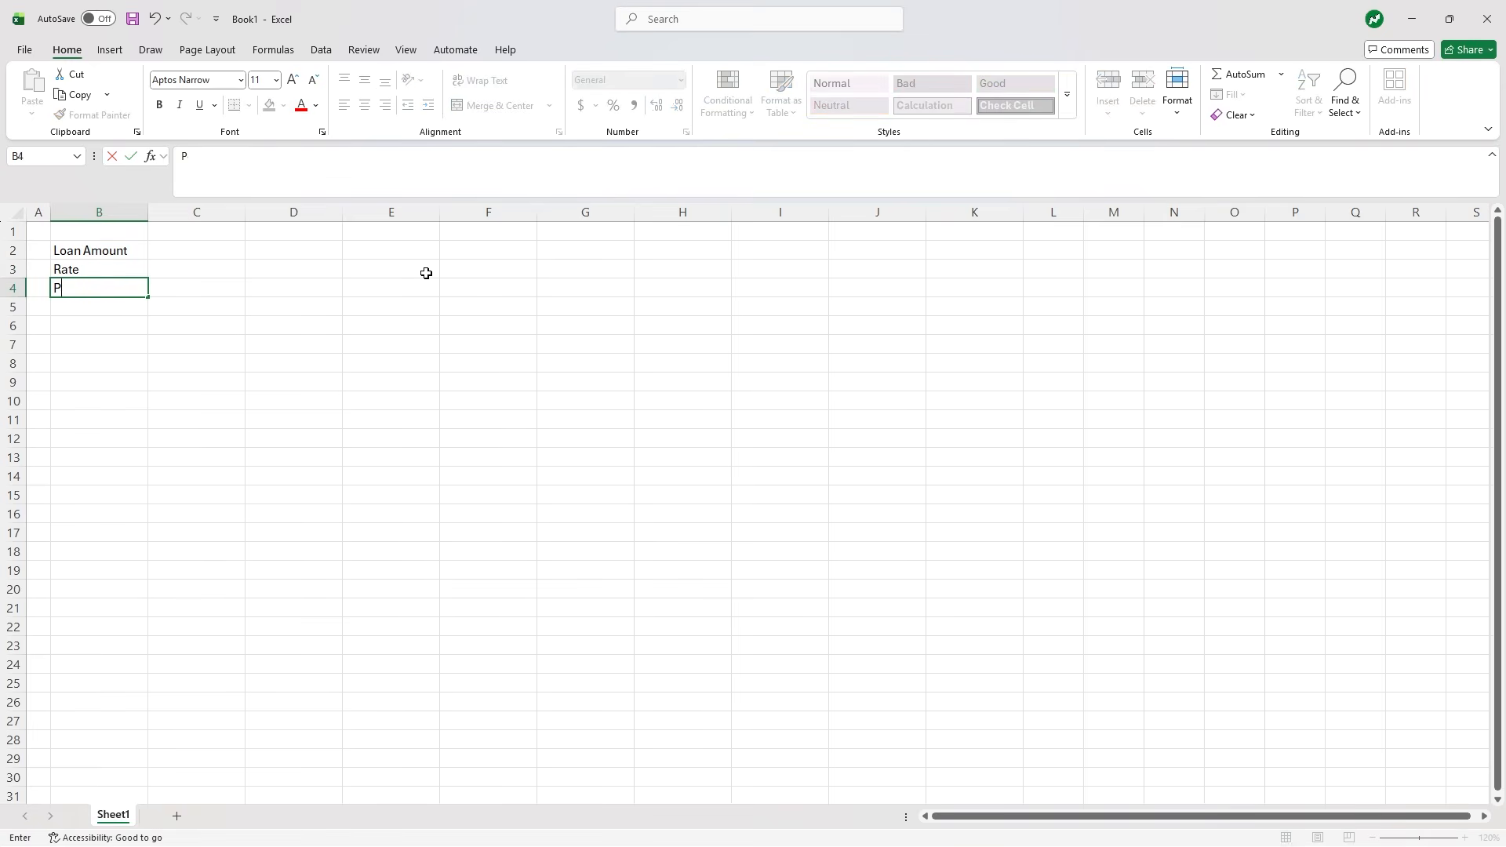
text(eriods (yrs)
key(Return)
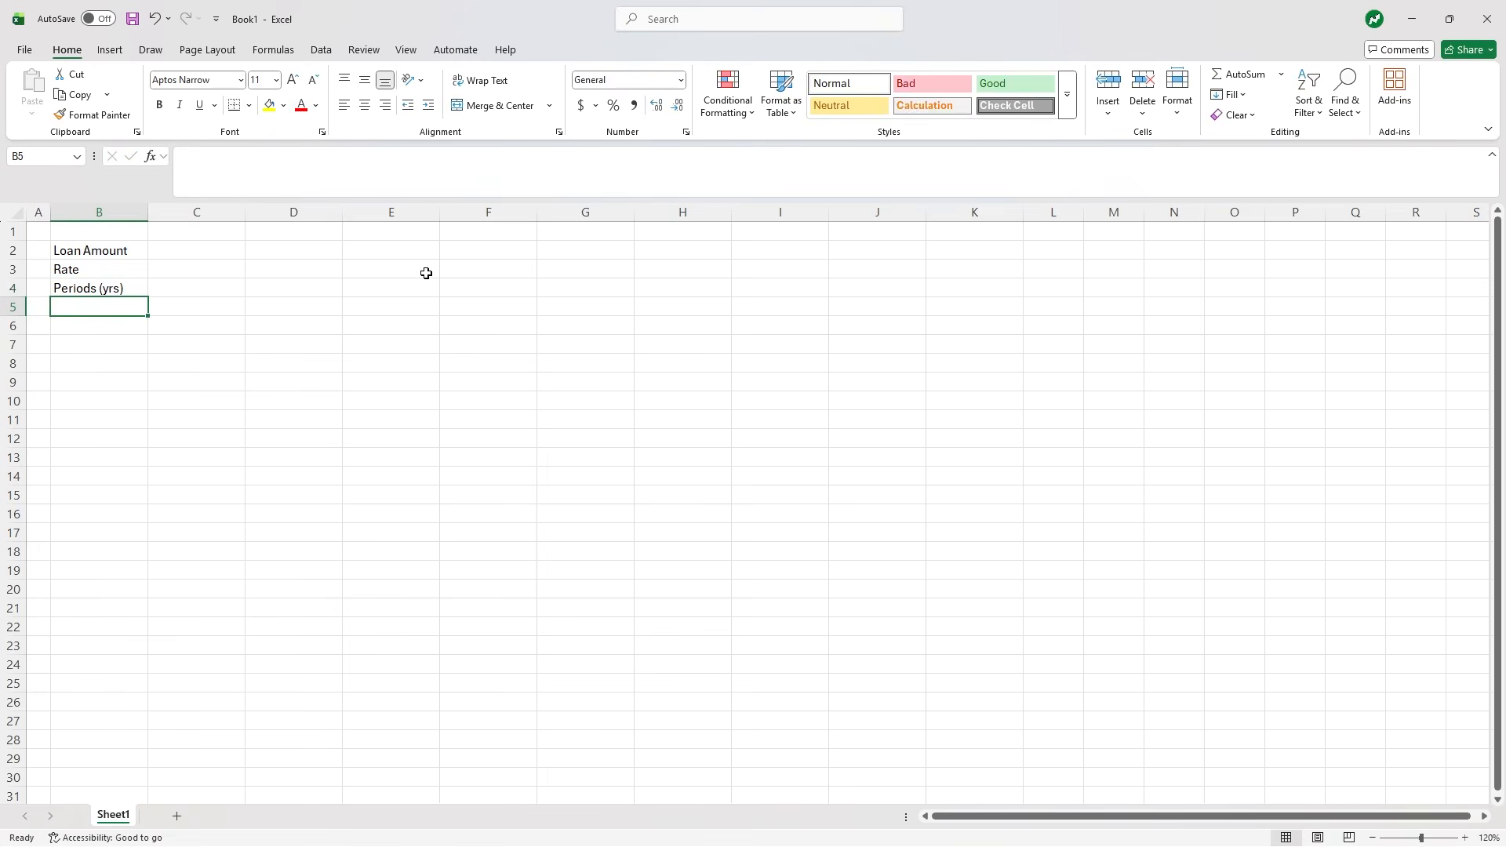
- Enter the labels Periods (mo's) and Monthly Pmt in cells B5 and B6
text(Periods (mo's))
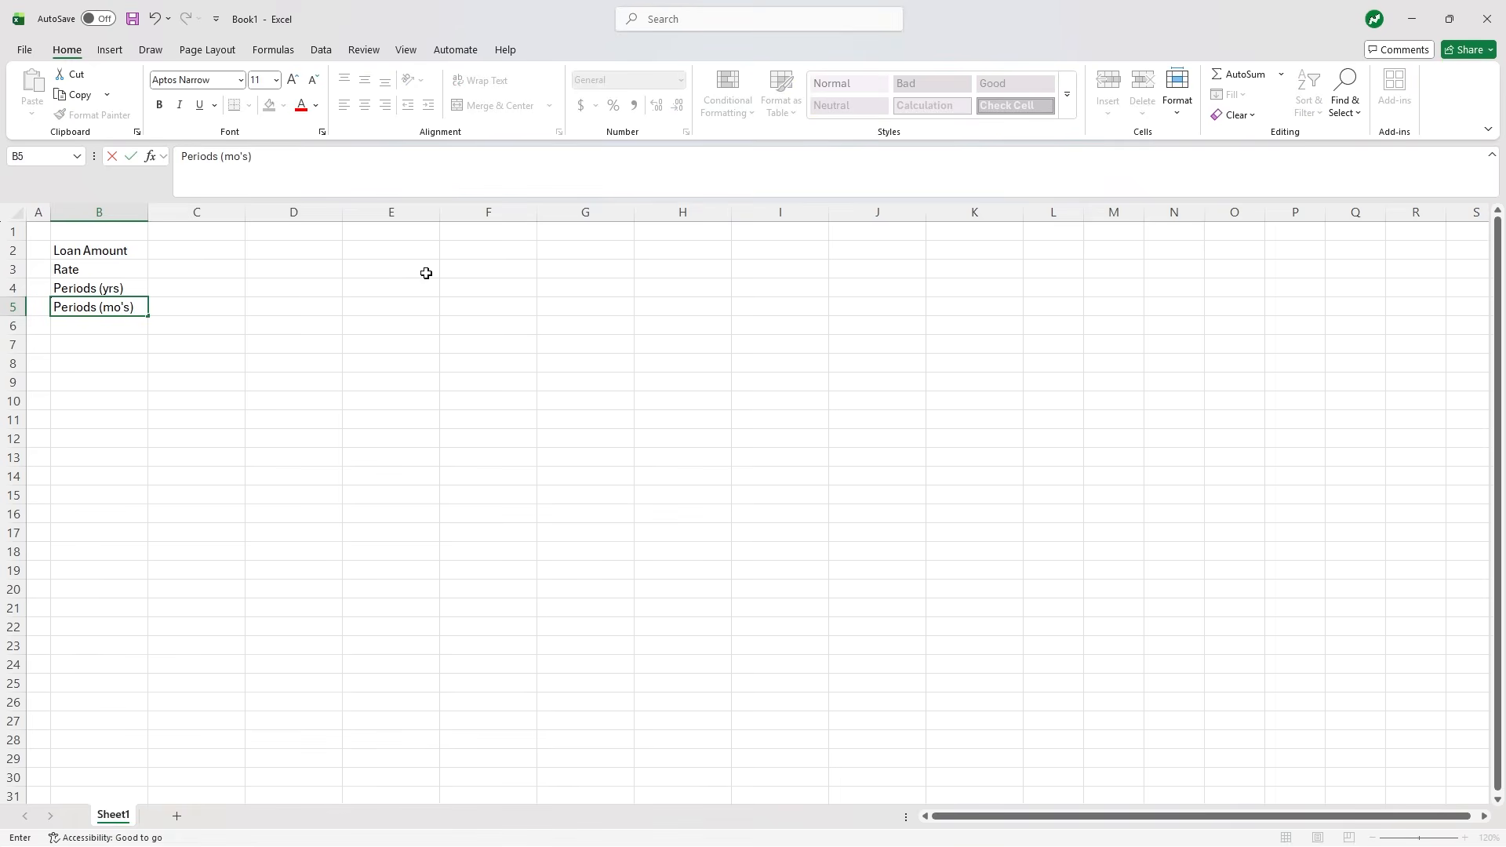
key(Return)
text(Mon)
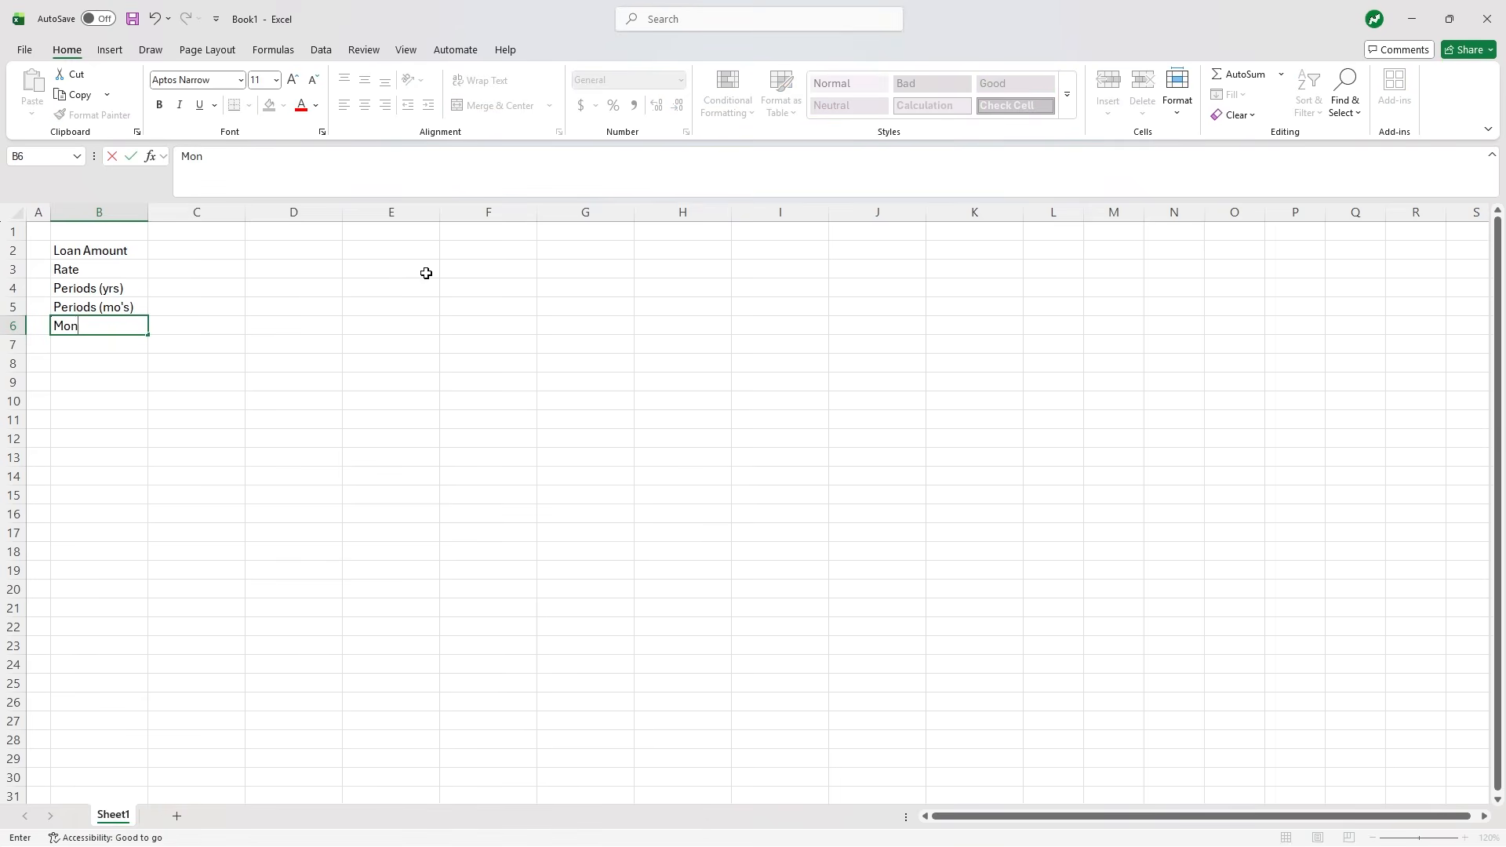
text(thly Pmt)
click(310, 317)
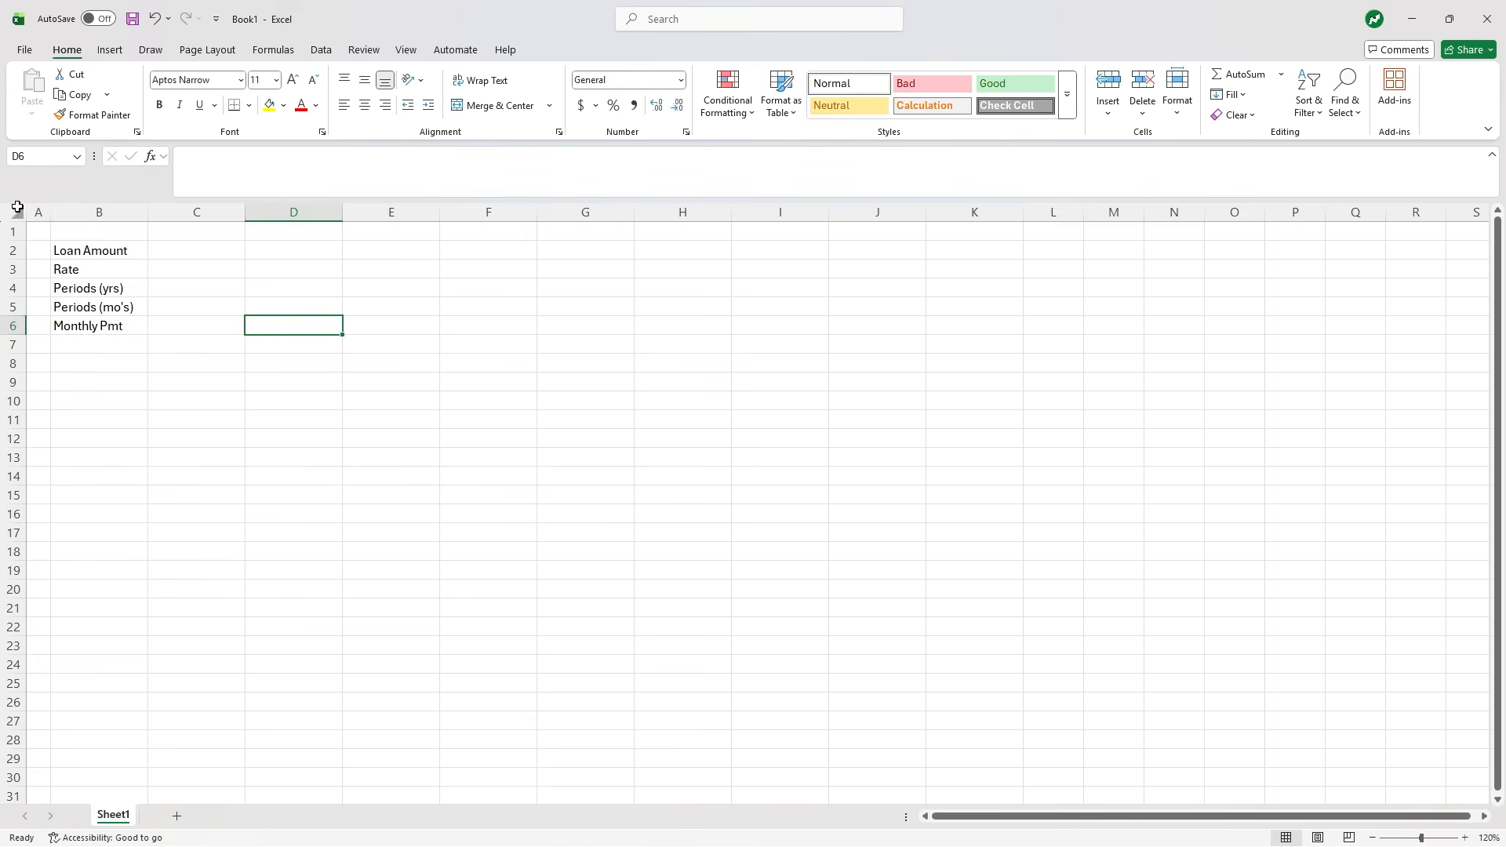
- Center the contents of all cells in the sheet horizontally
click(17, 212)
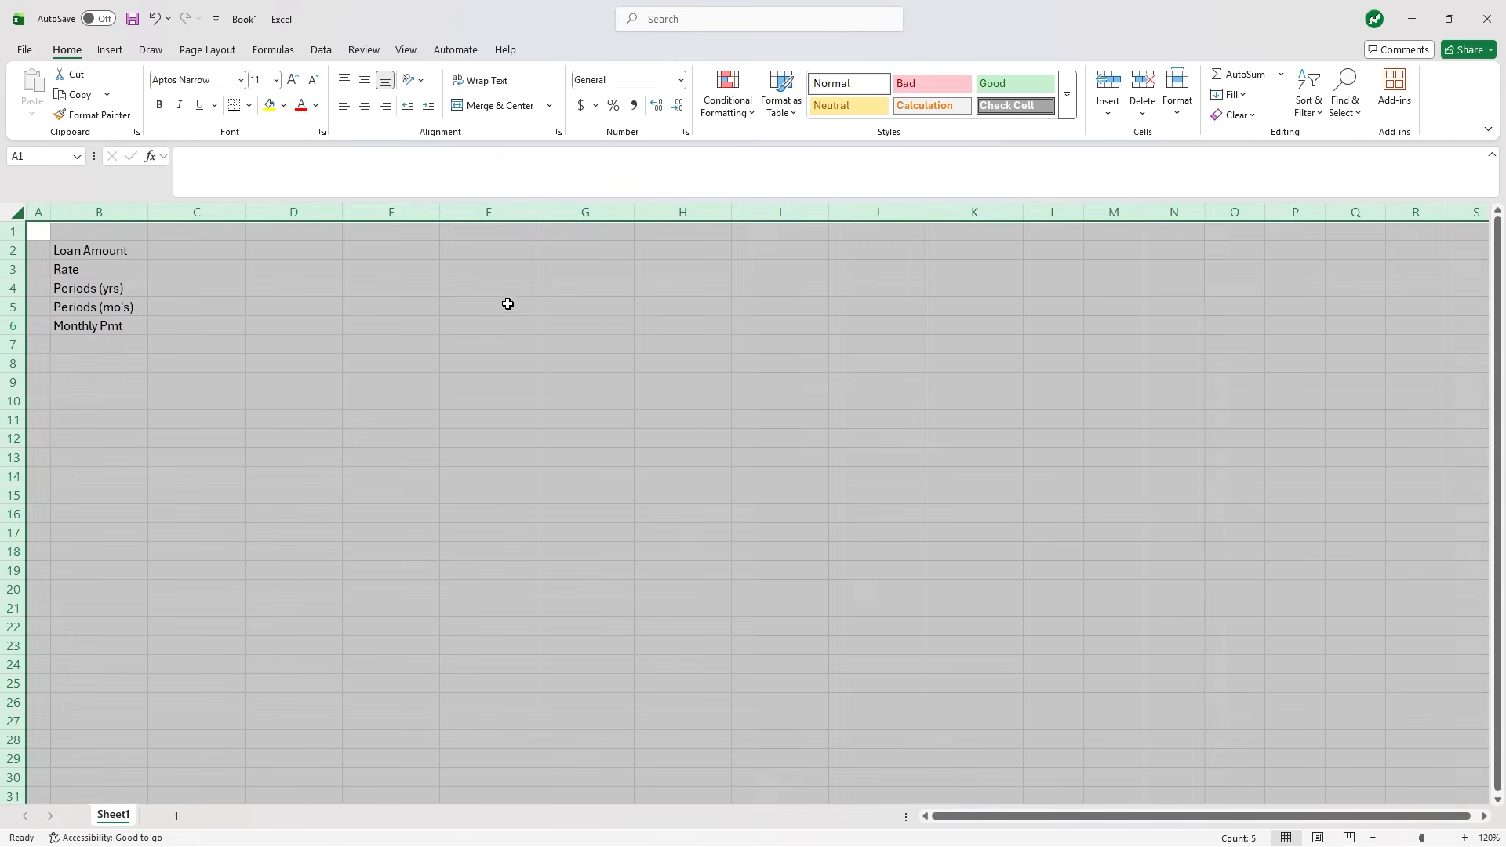
click(364, 105)
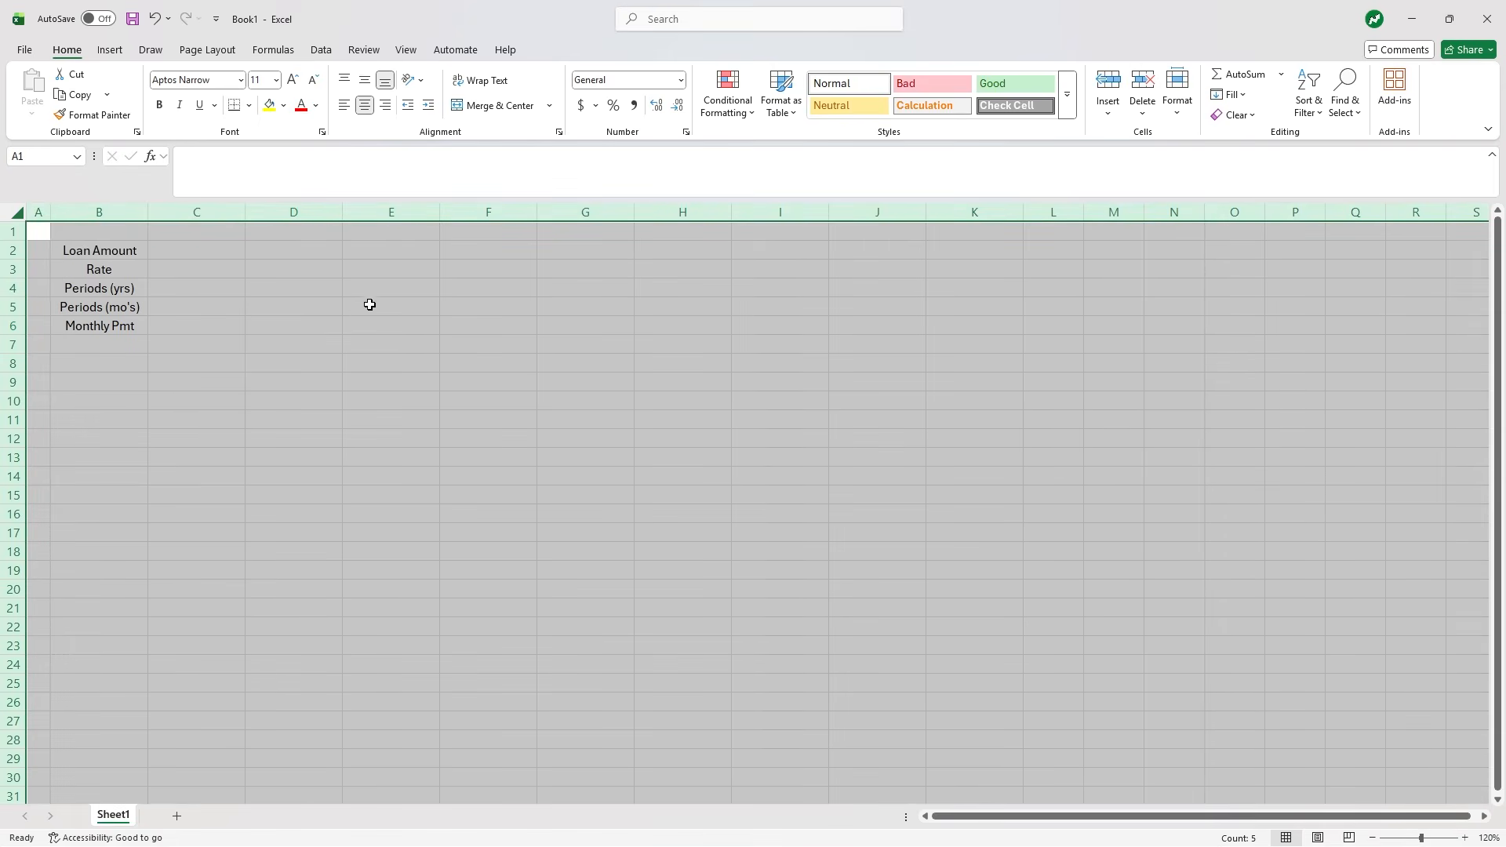
click(318, 342)
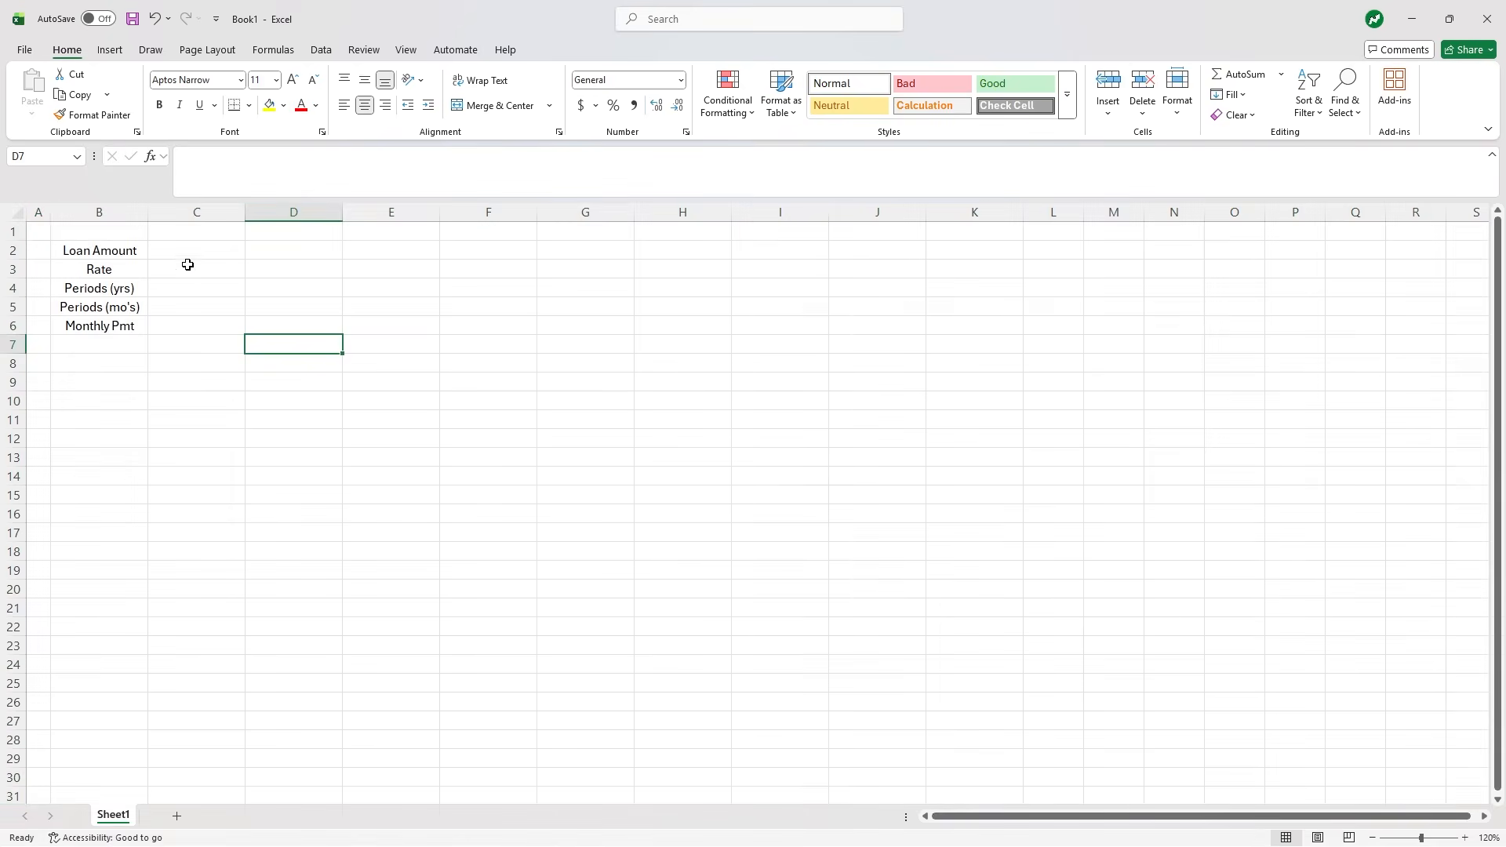
- Apply borders around every cell of the loan input table B2:C6
drag(183, 251, 134, 323)
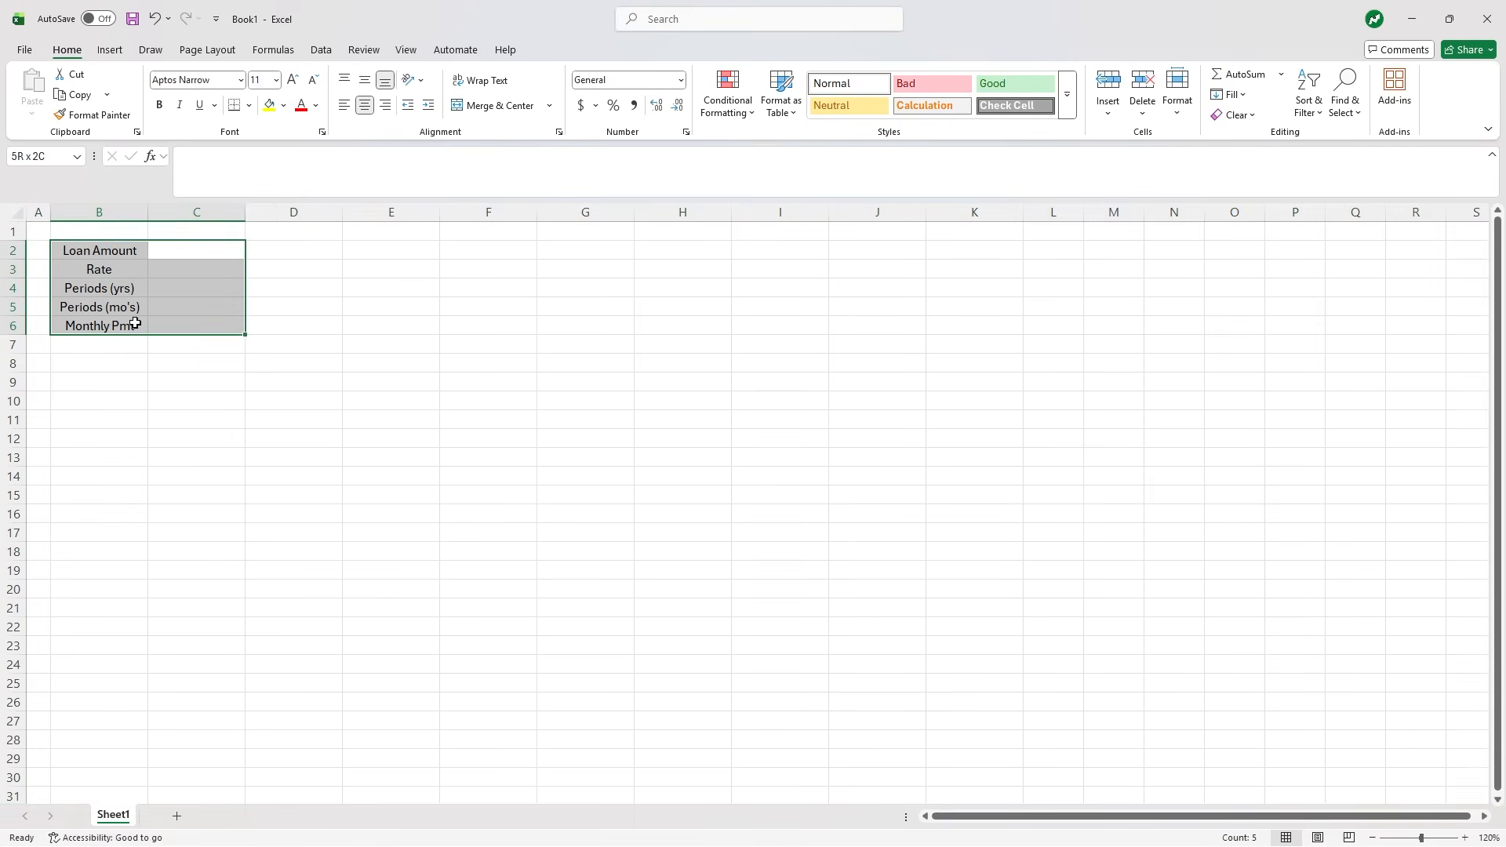
click(249, 105)
click(290, 261)
click(290, 251)
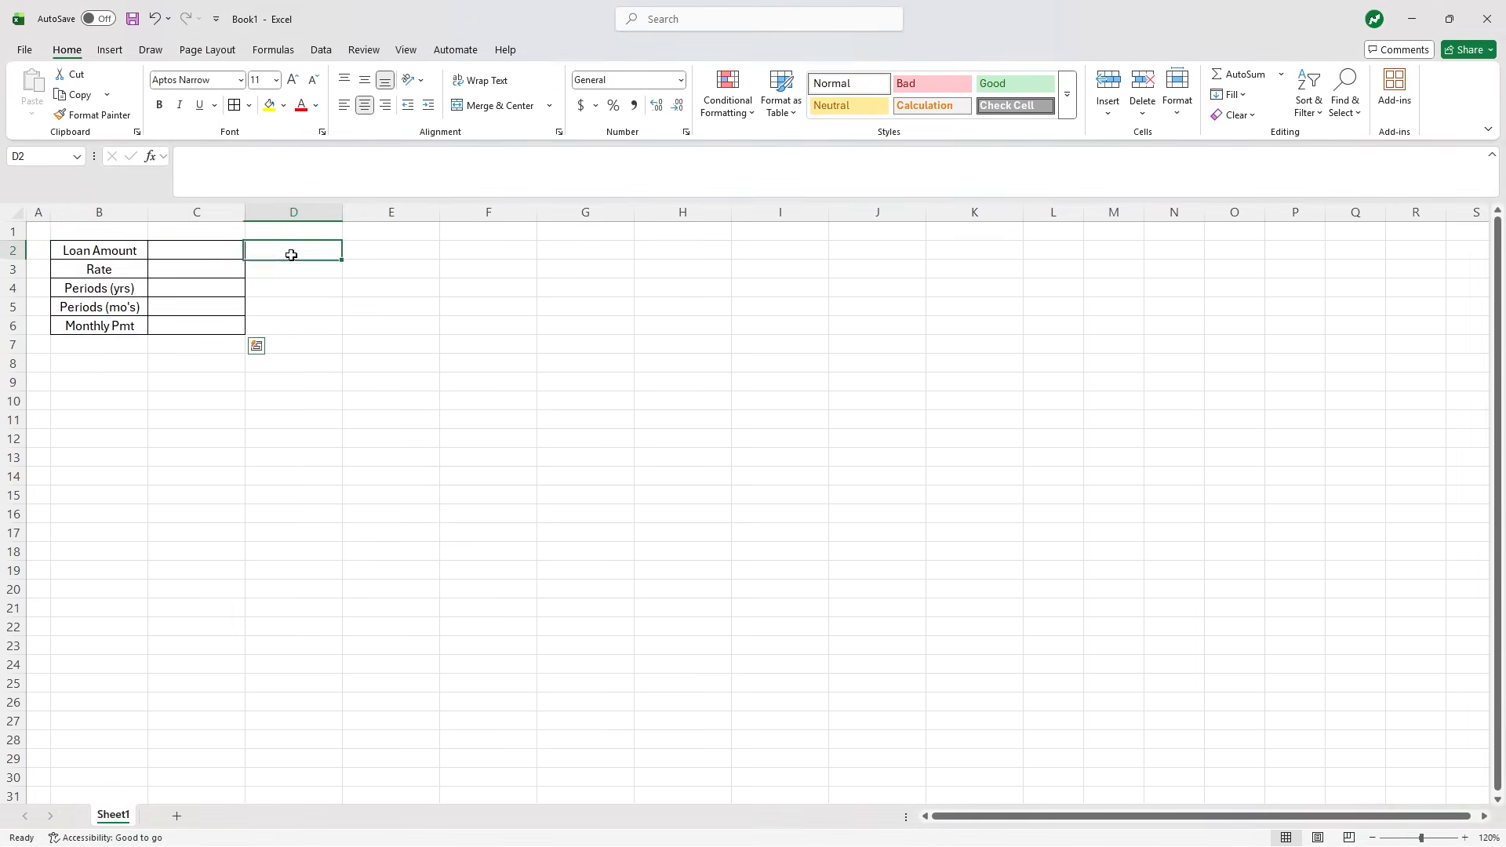
- Fill the input cells C2:C4 with a light yellow from the standard colour palette
drag(223, 249, 222, 290)
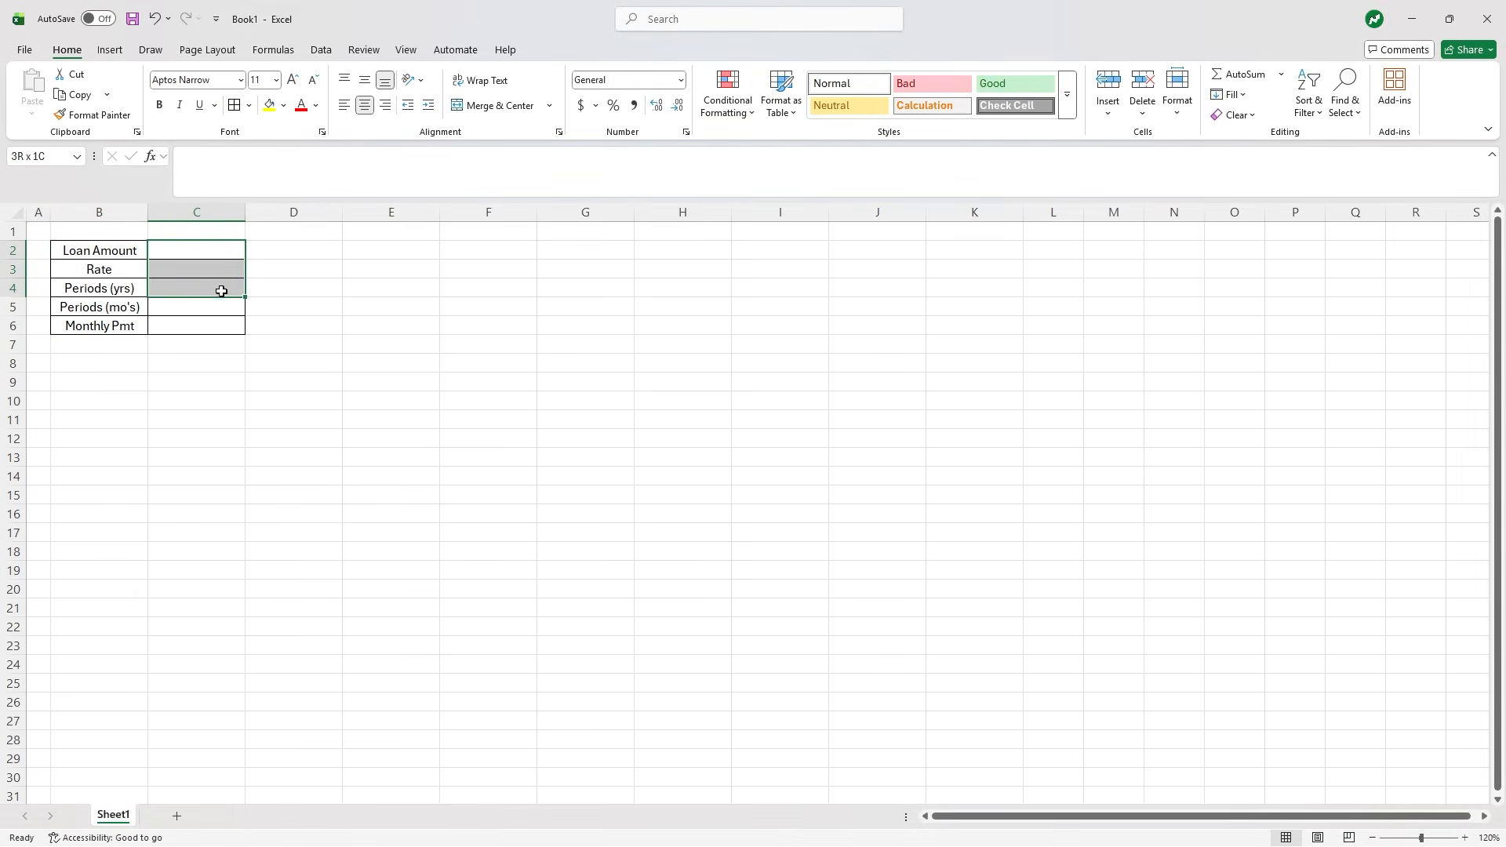
click(284, 106)
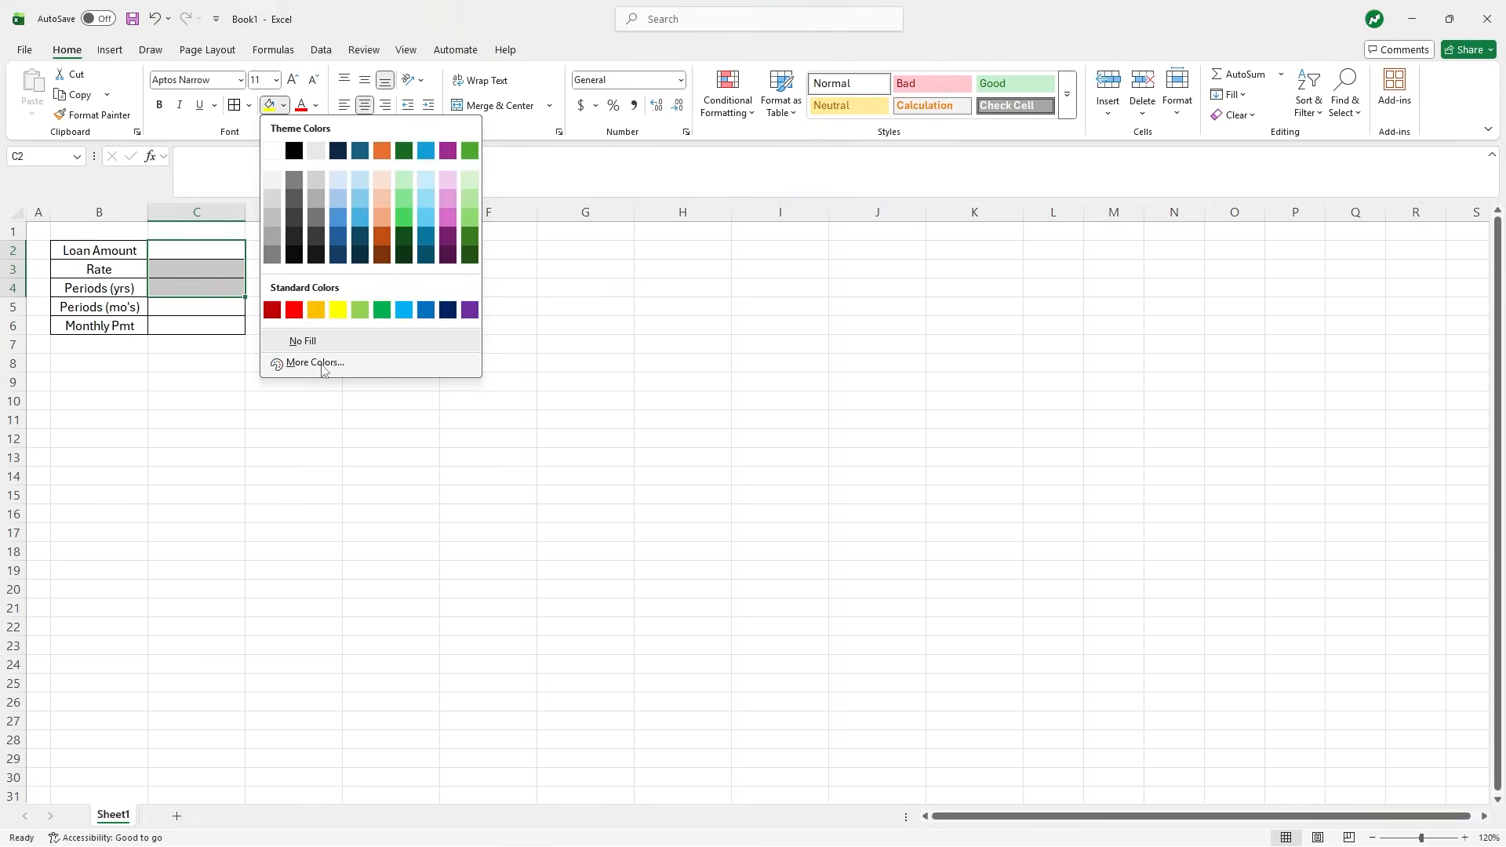
click(318, 361)
click(492, 308)
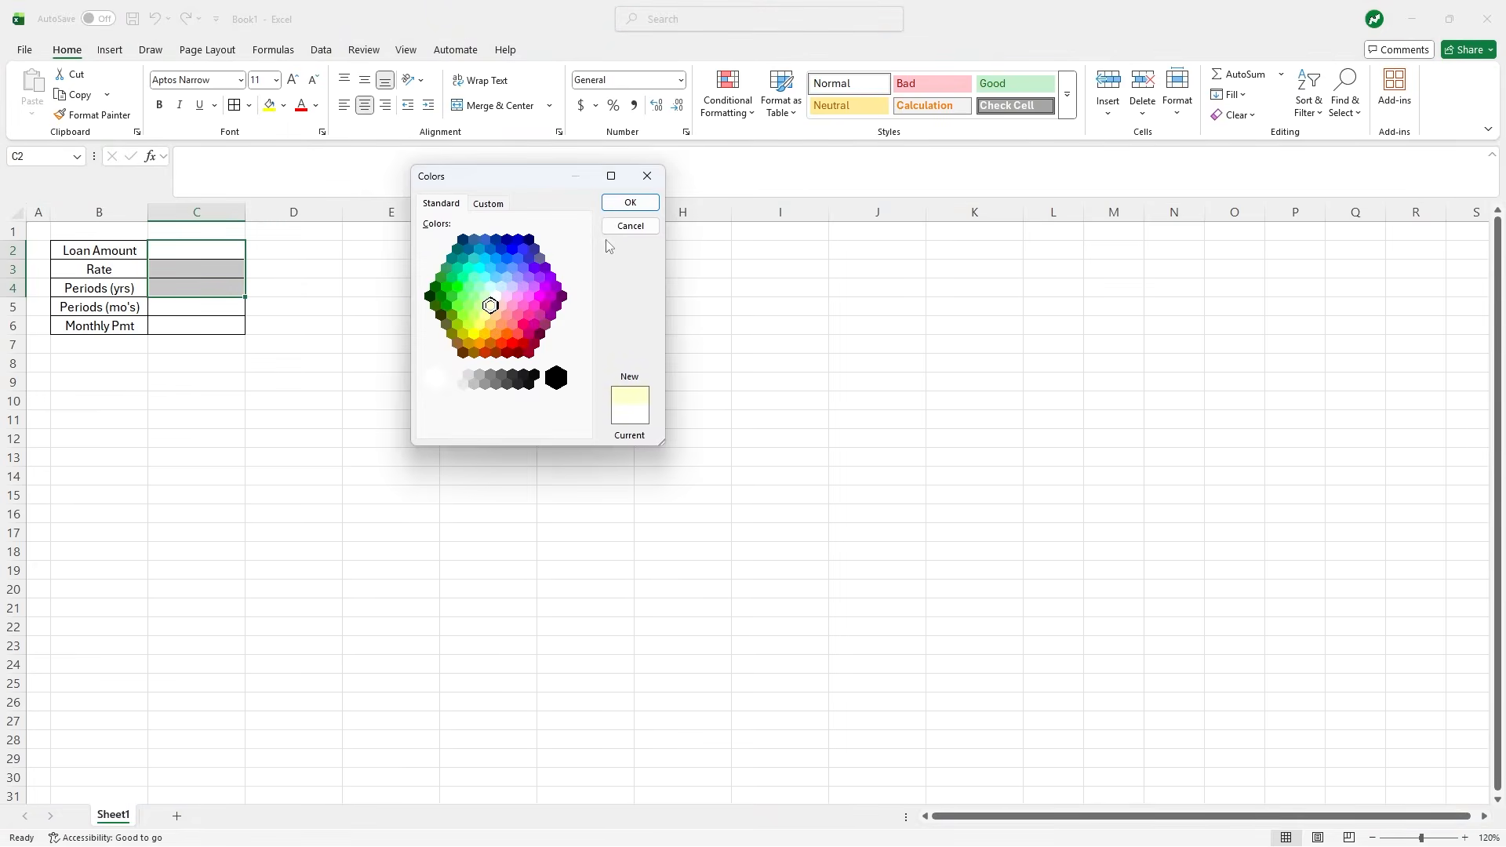
click(635, 201)
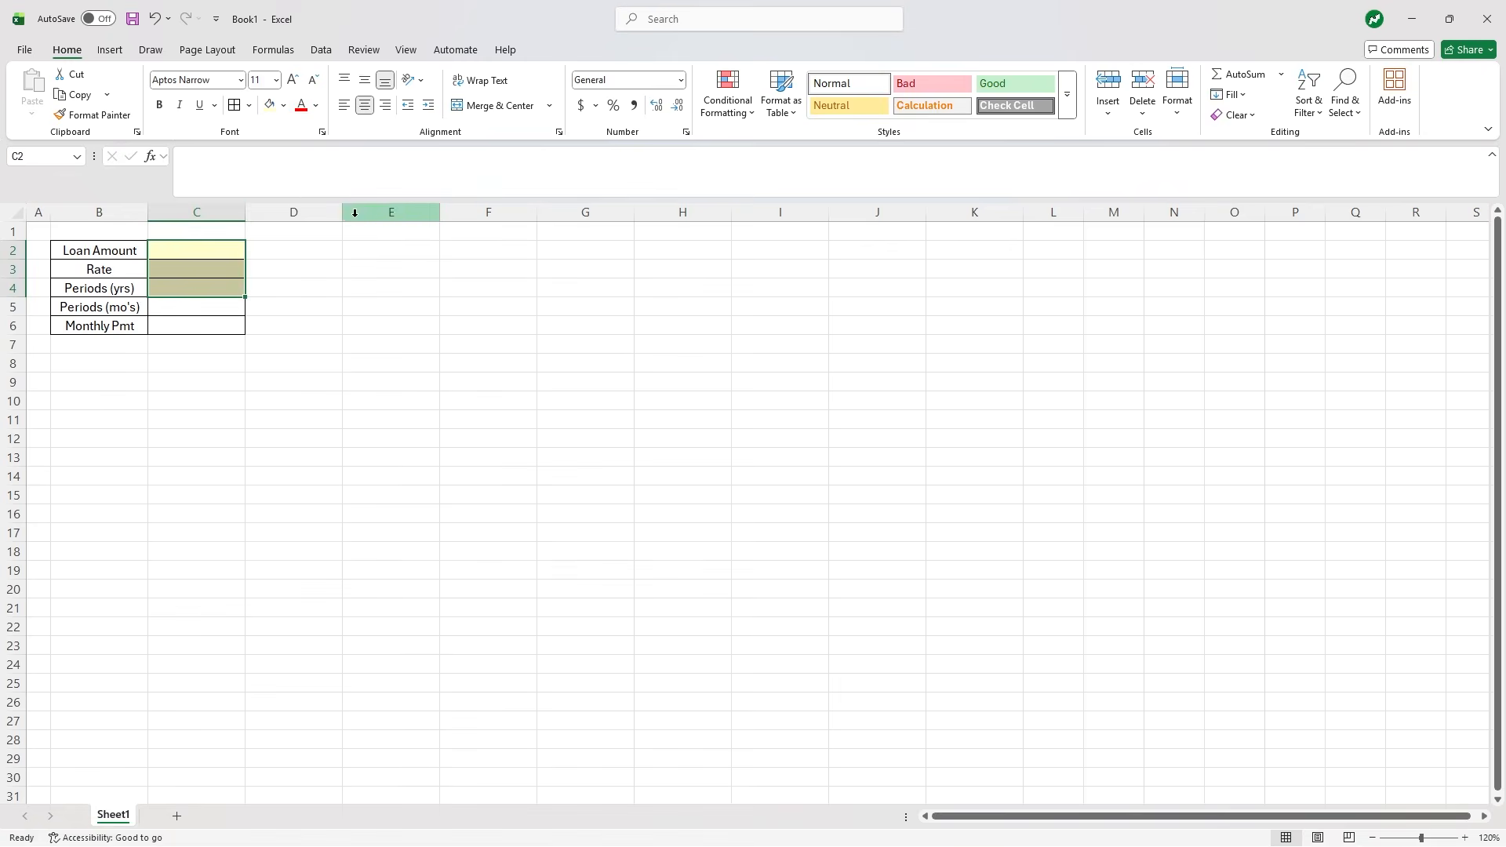
- Enter a loan amount of 500000 in C2 and apply the dollar accounting number format
click(234, 254)
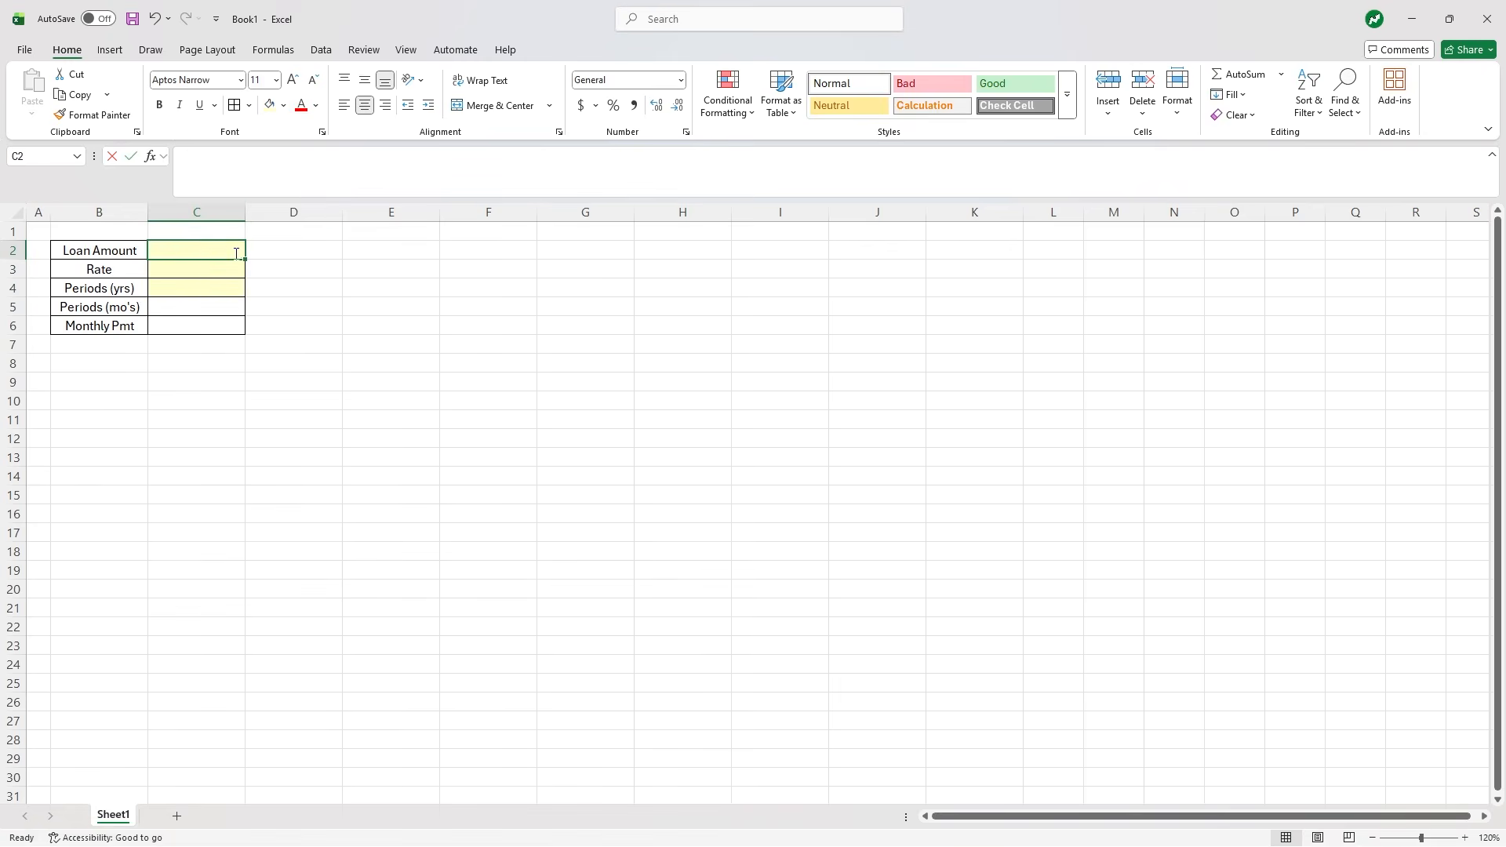
text(500000)
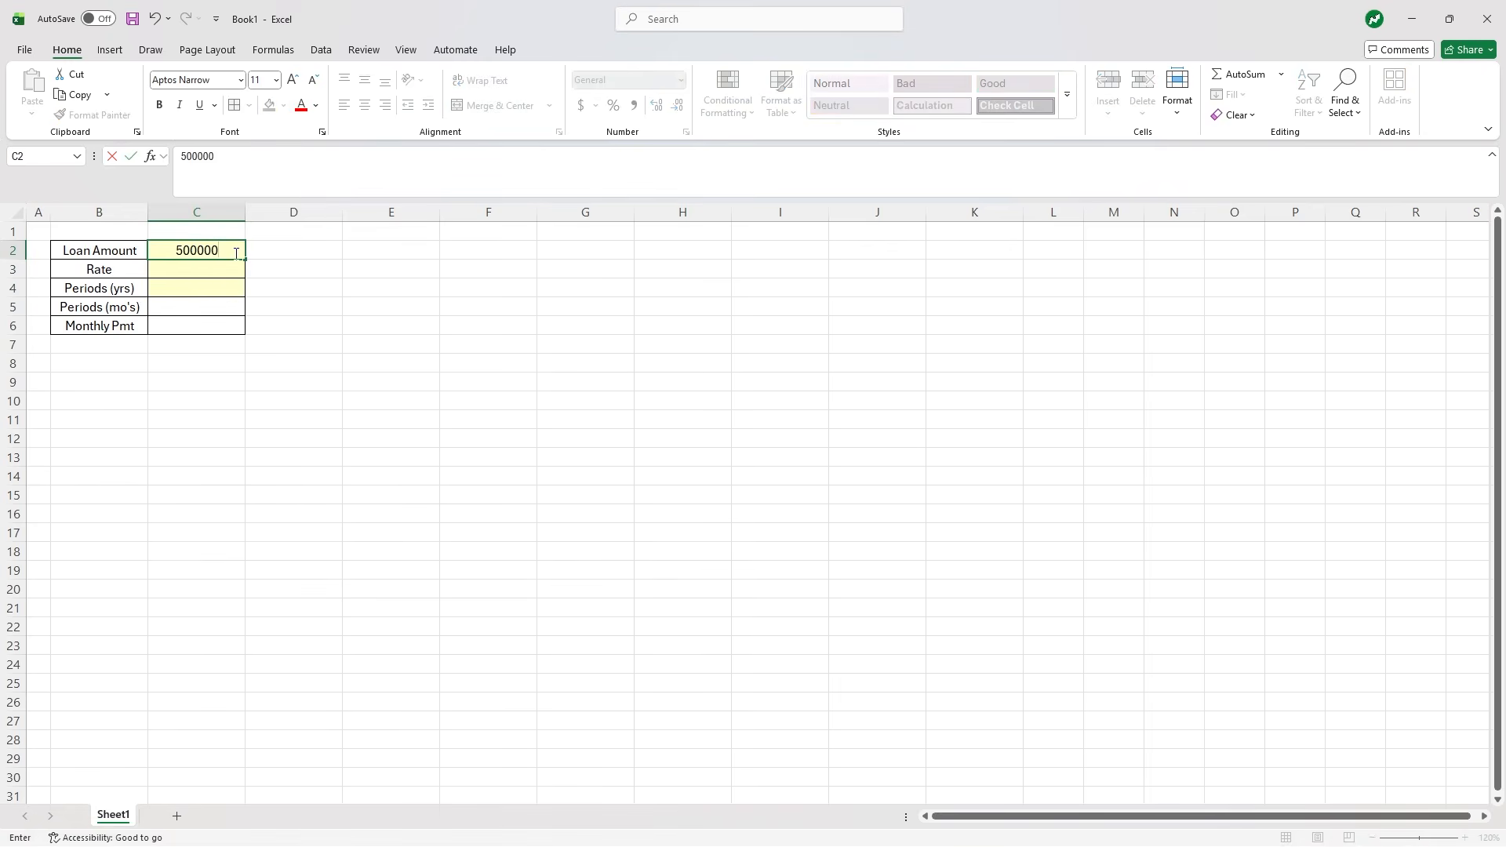
key(ctrl+Return)
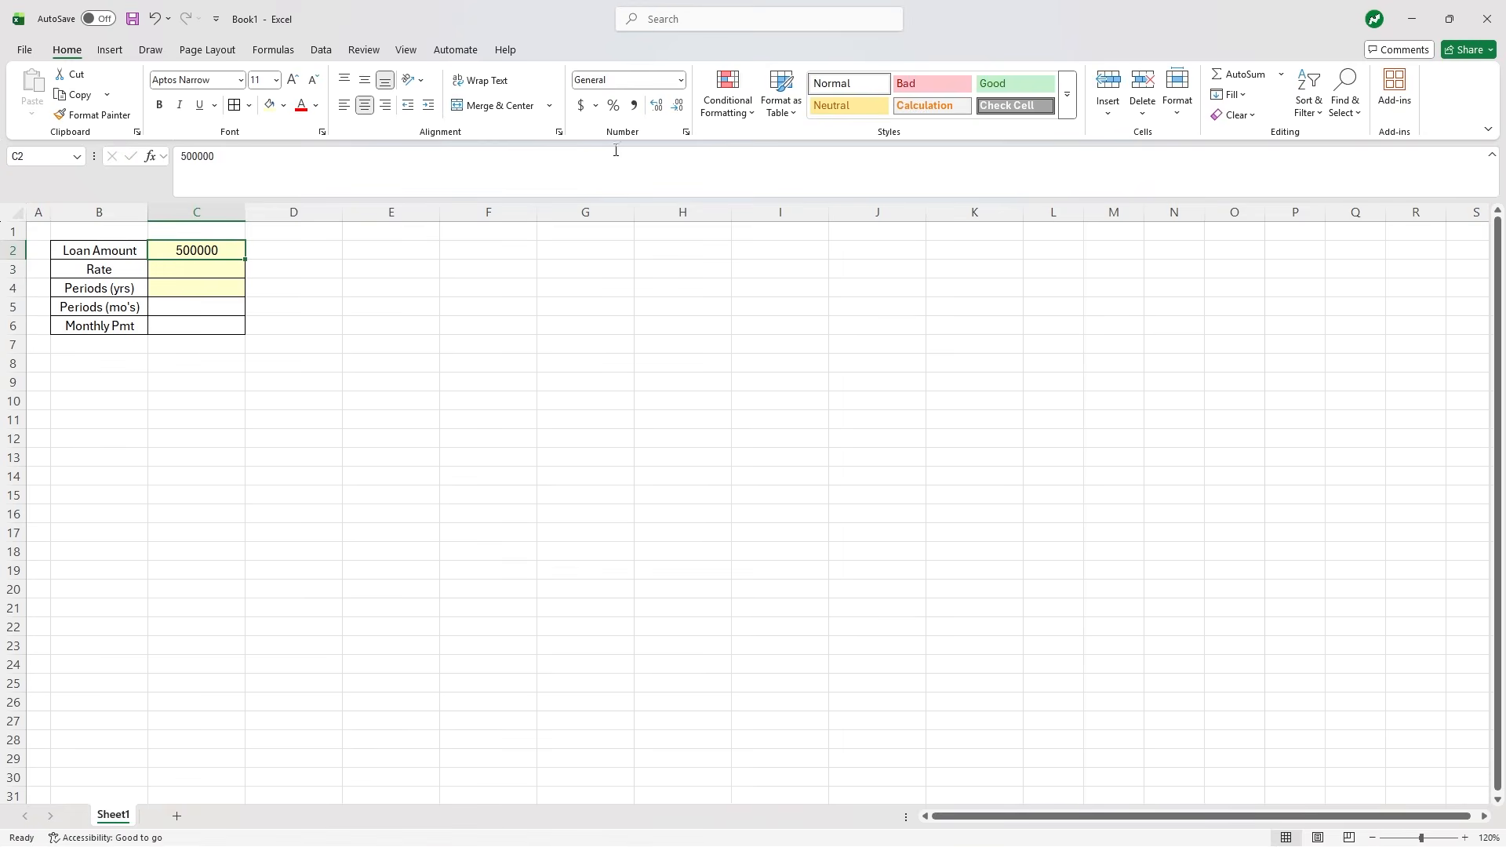
click(596, 105)
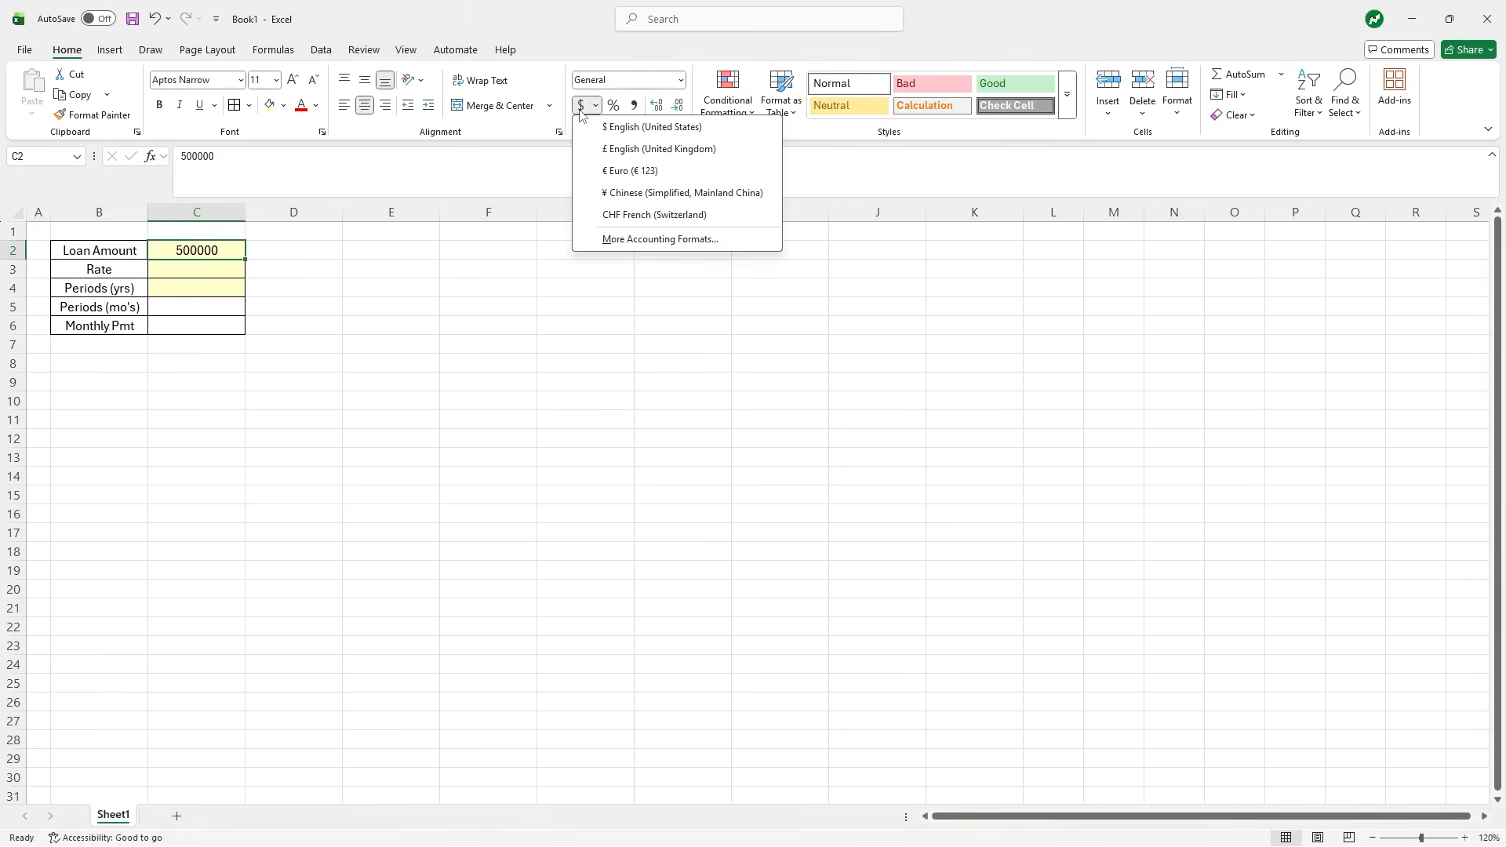
click(581, 110)
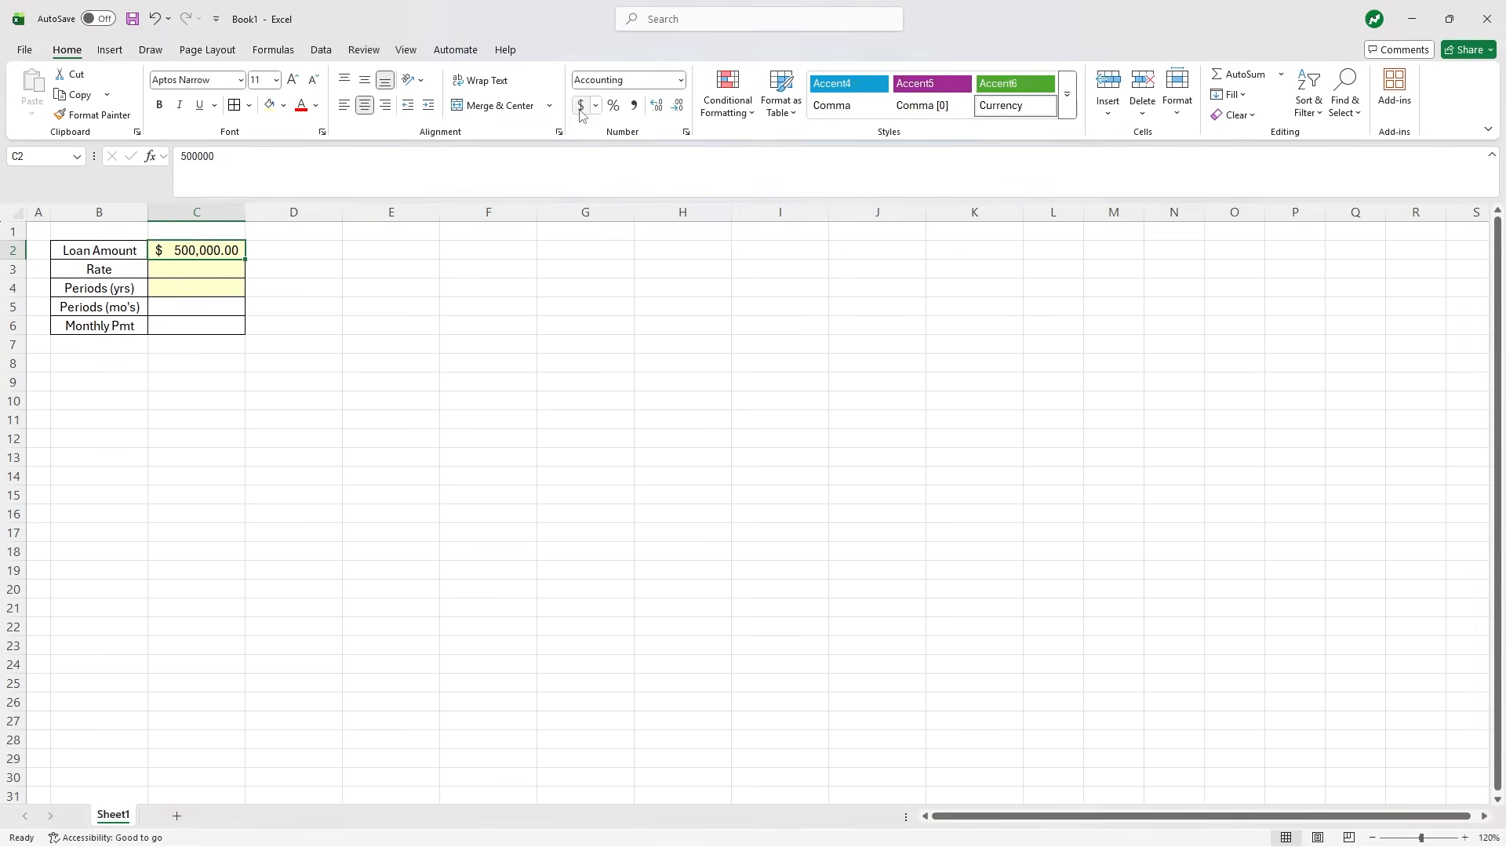
- Format the rate cell C3 as a percentage and set it to 6%
click(233, 268)
text(6)
click(386, 324)
click(222, 268)
click(613, 105)
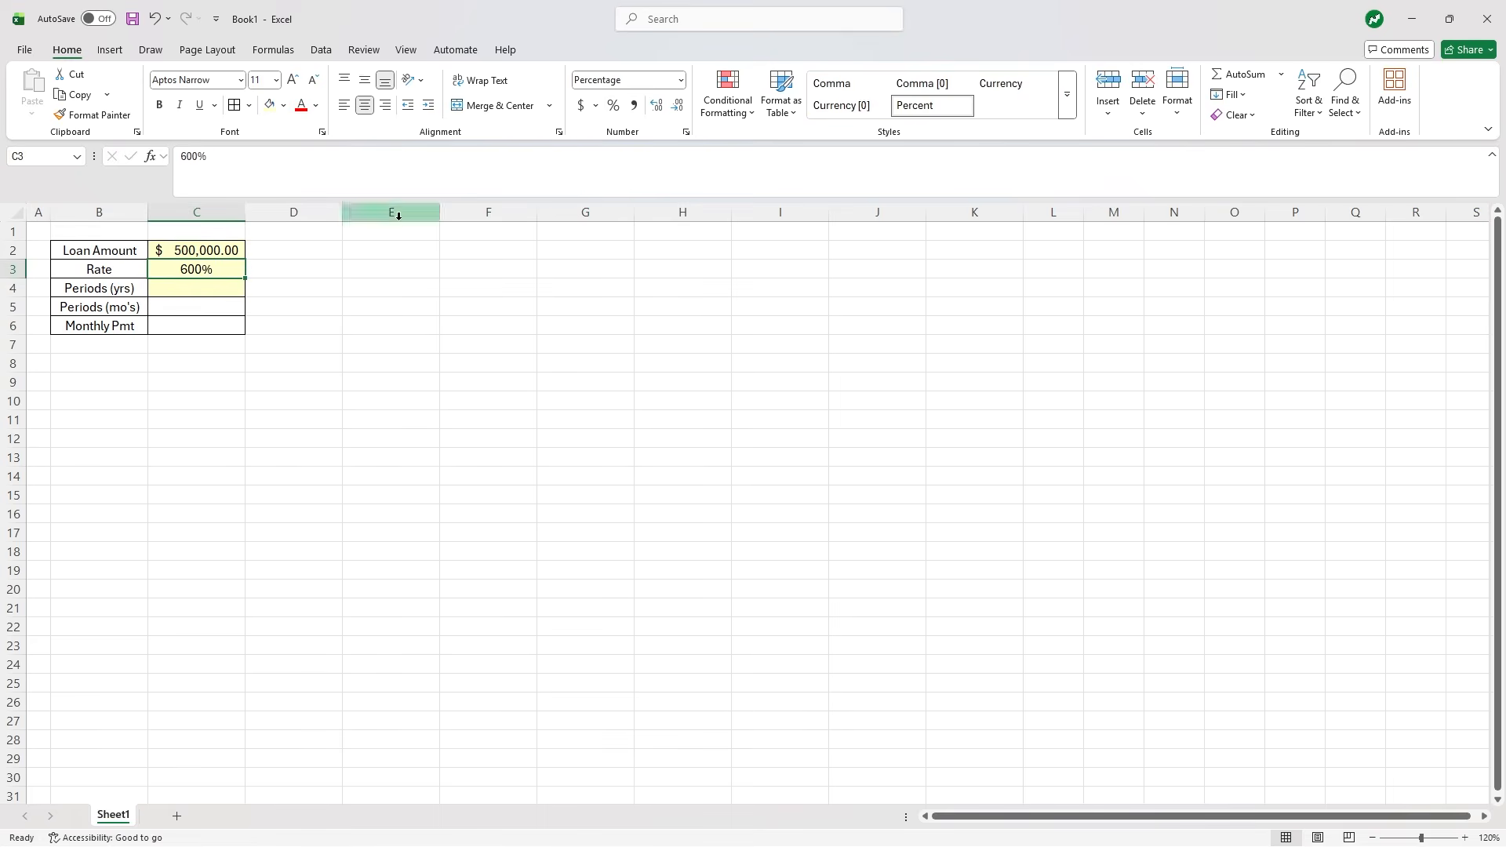
text(6)
click(298, 287)
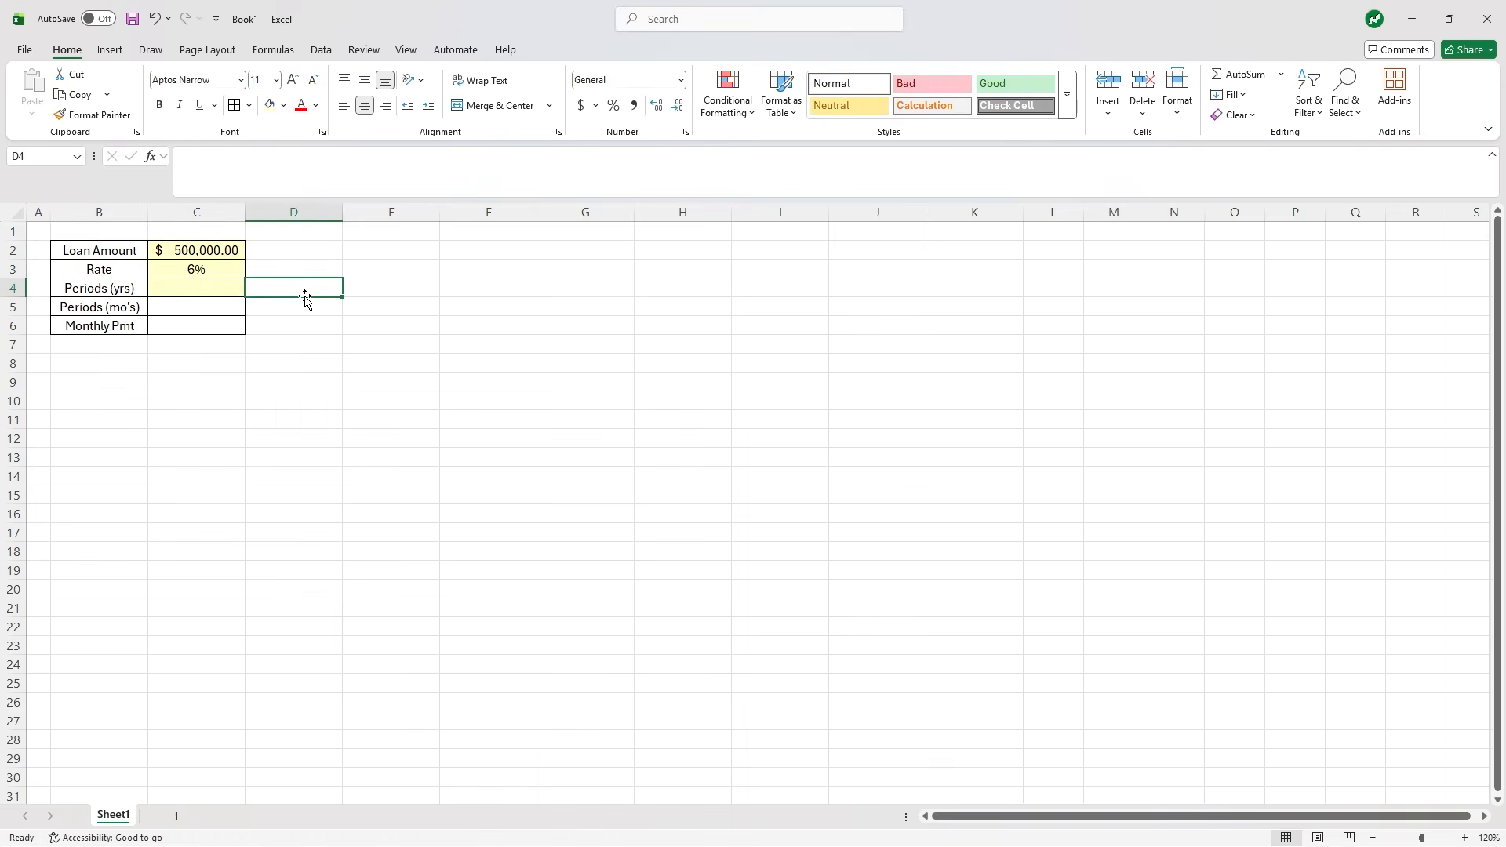
- Enter 30 as the number of yearly periods in C4
click(215, 287)
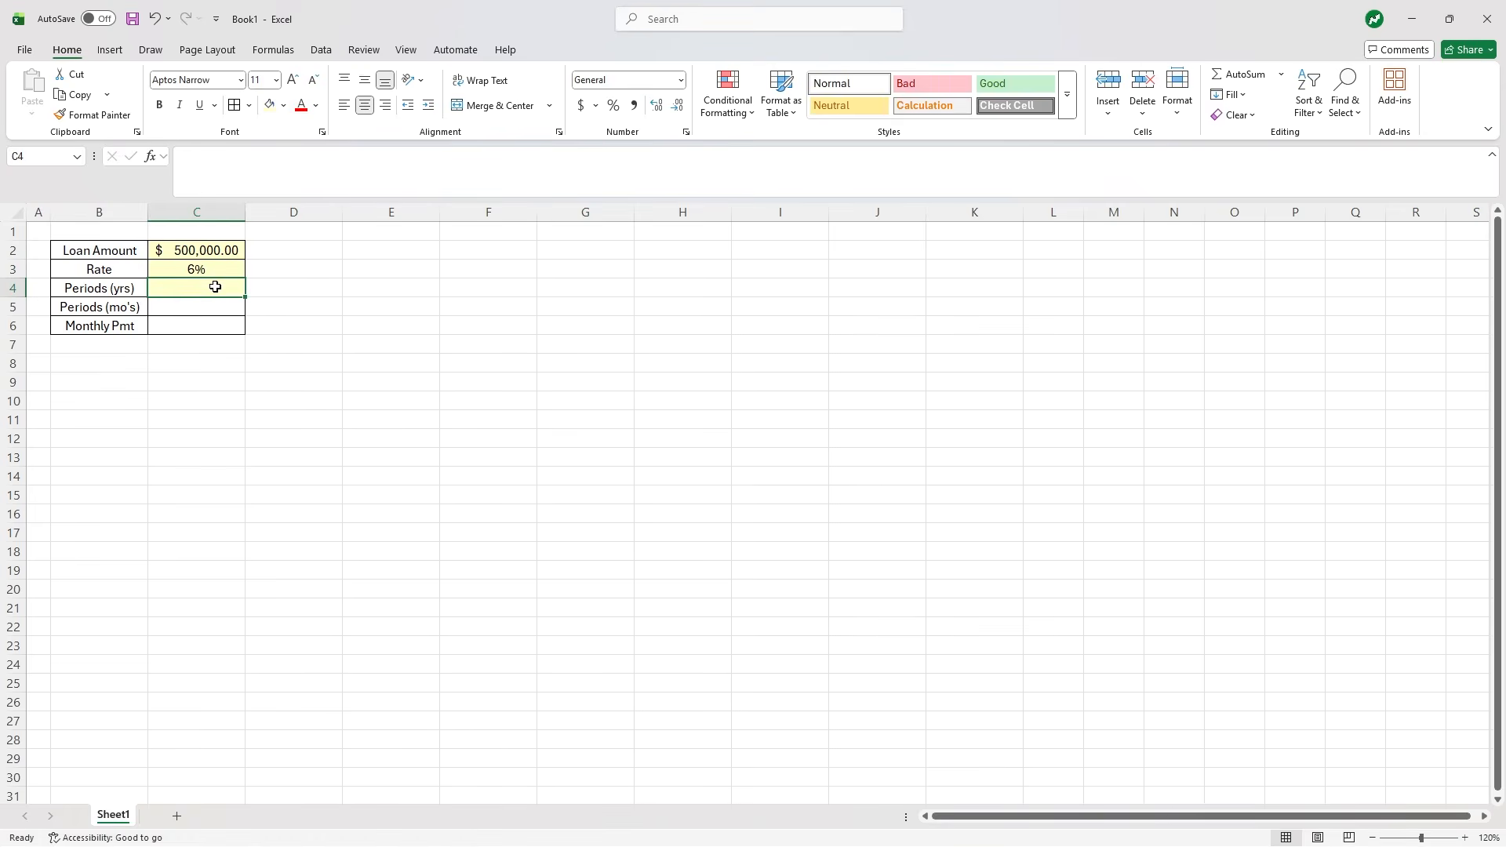
text(30)
click(272, 346)
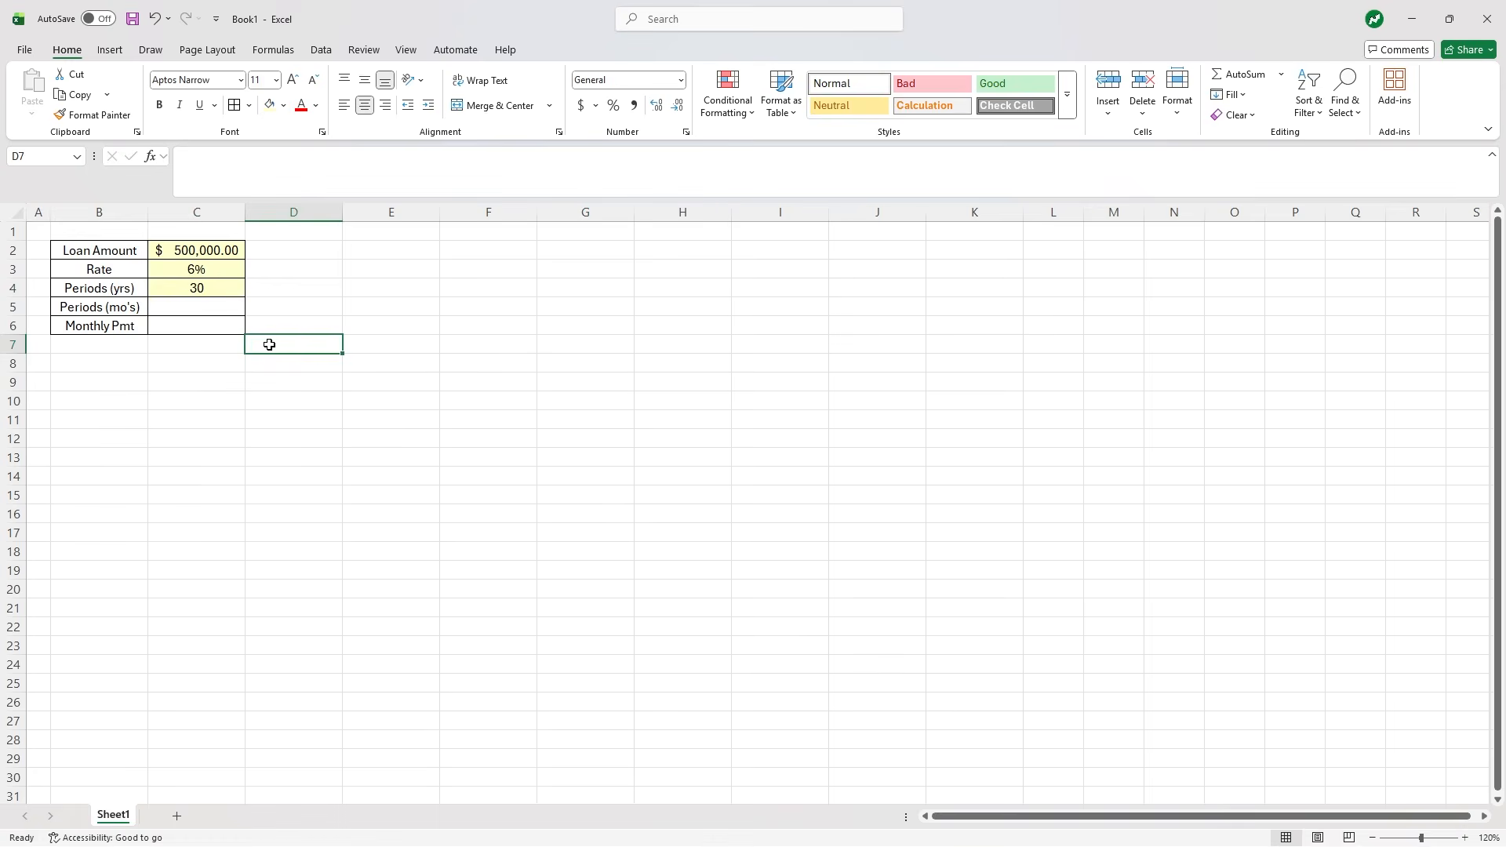
- Calculate the monthly periods in C5 by multiplying the years in C4 by 12
click(228, 311)
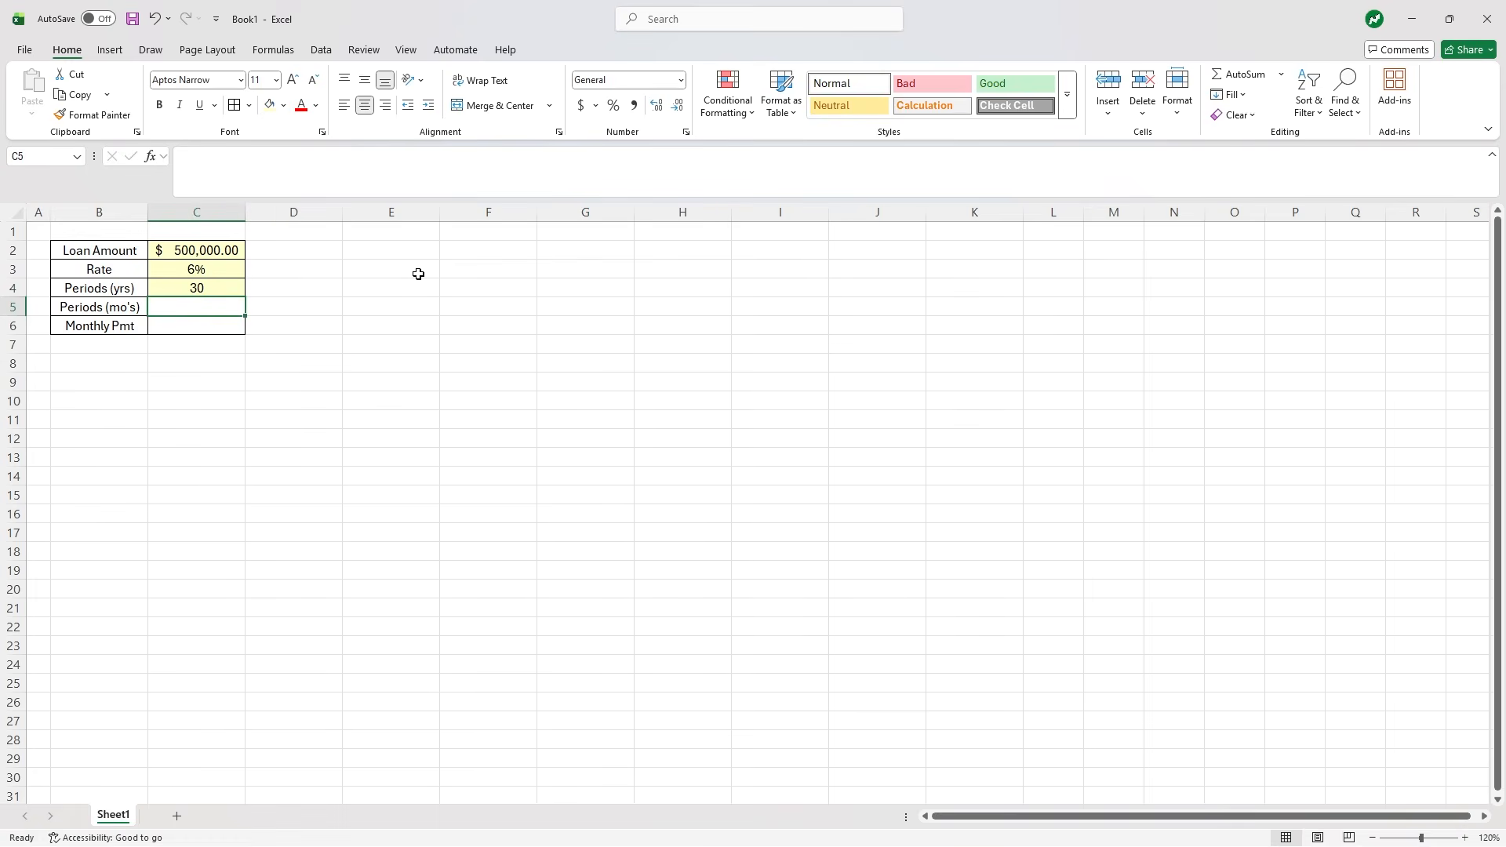
text(=)
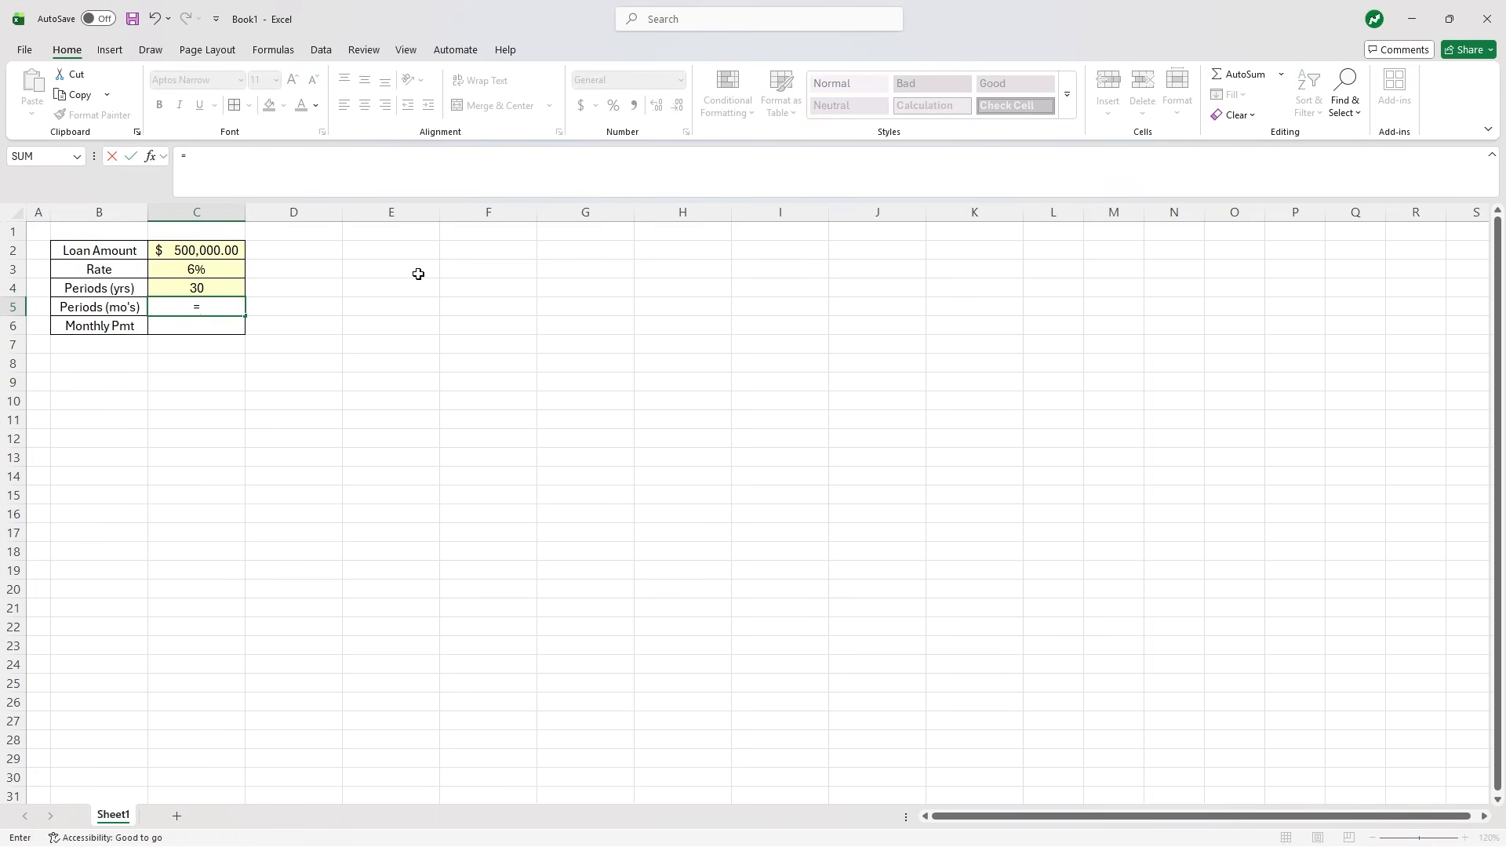
key(Up)
text(*12)
key(Return)
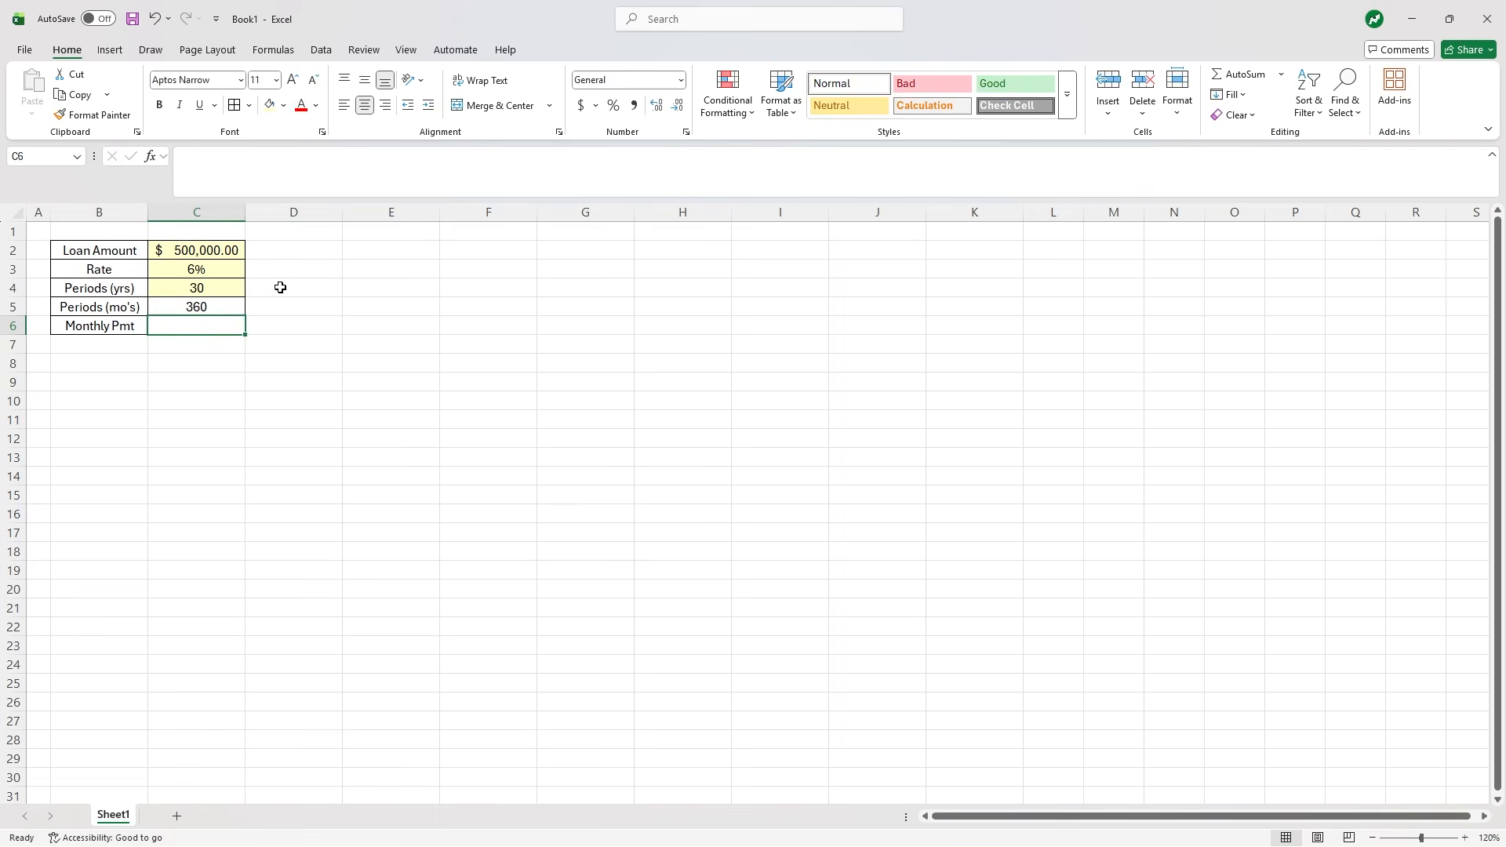
- Left-align the loan labels in B2:B6 and right-align the corresponding values in C2:C6
drag(121, 251, 141, 326)
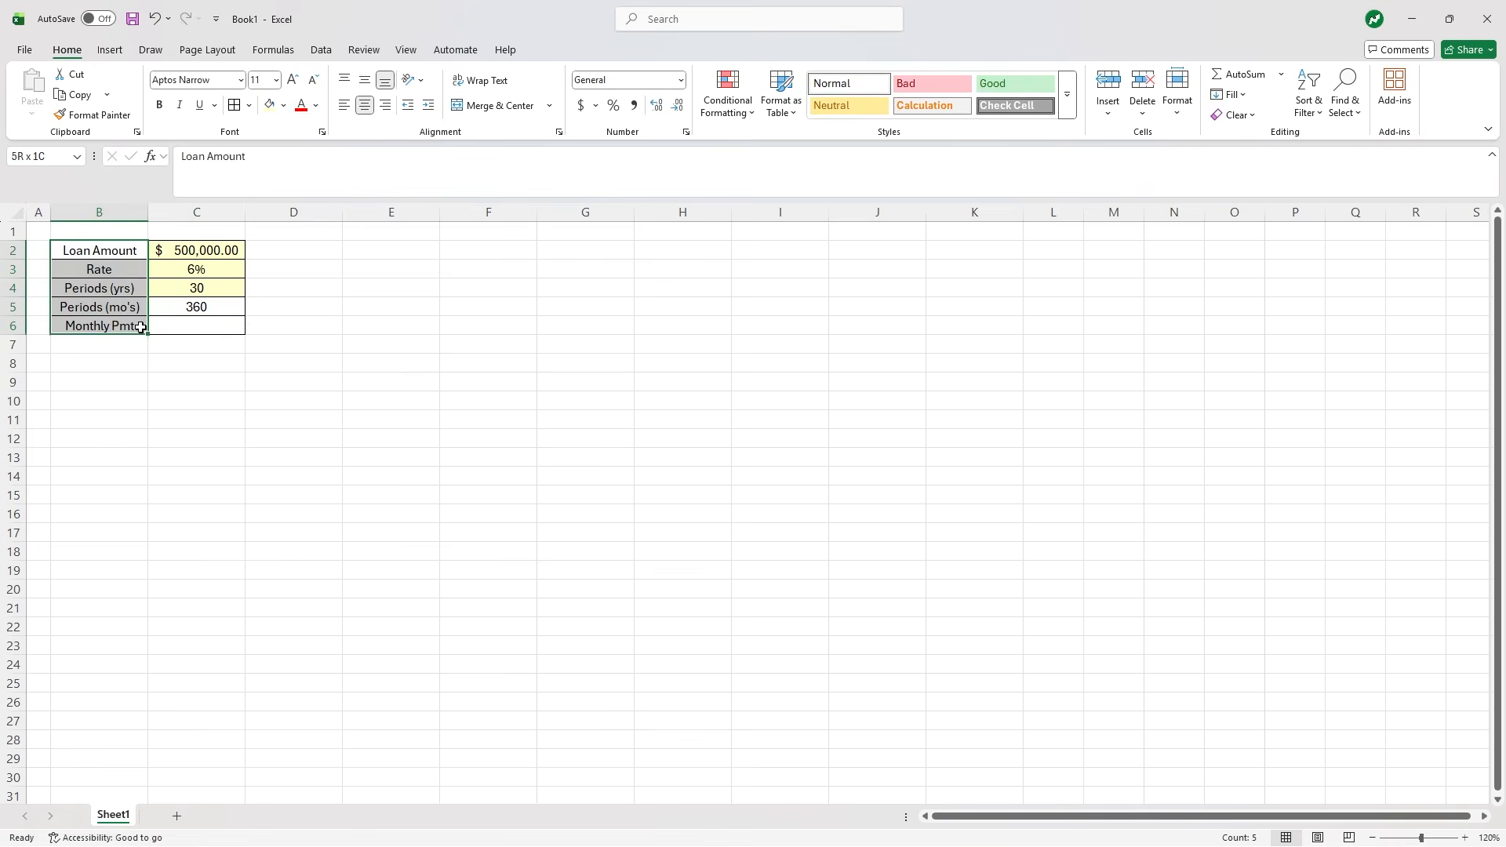
click(345, 108)
drag(222, 249, 222, 327)
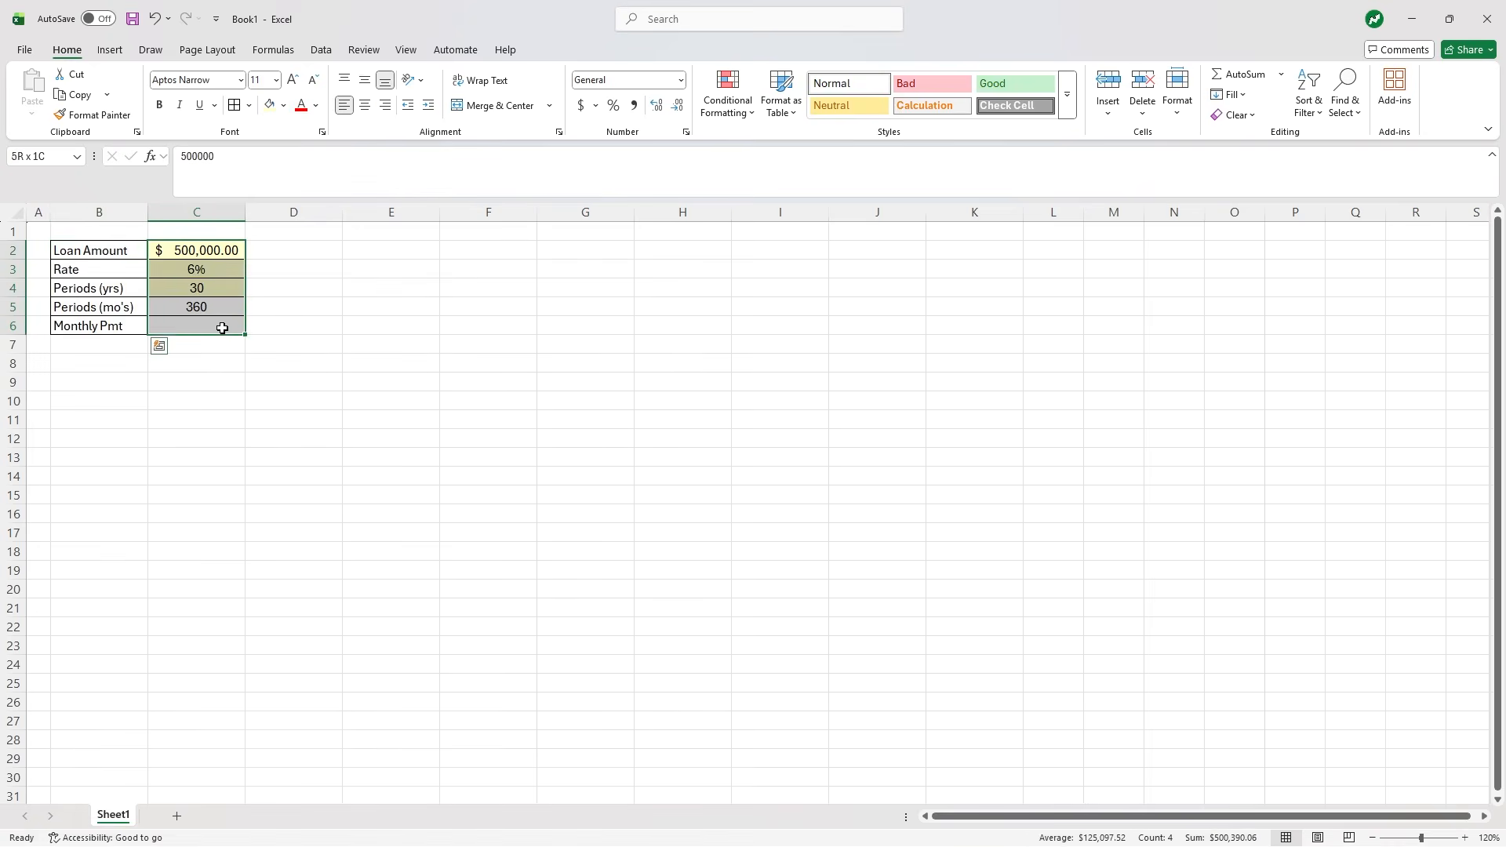
click(385, 105)
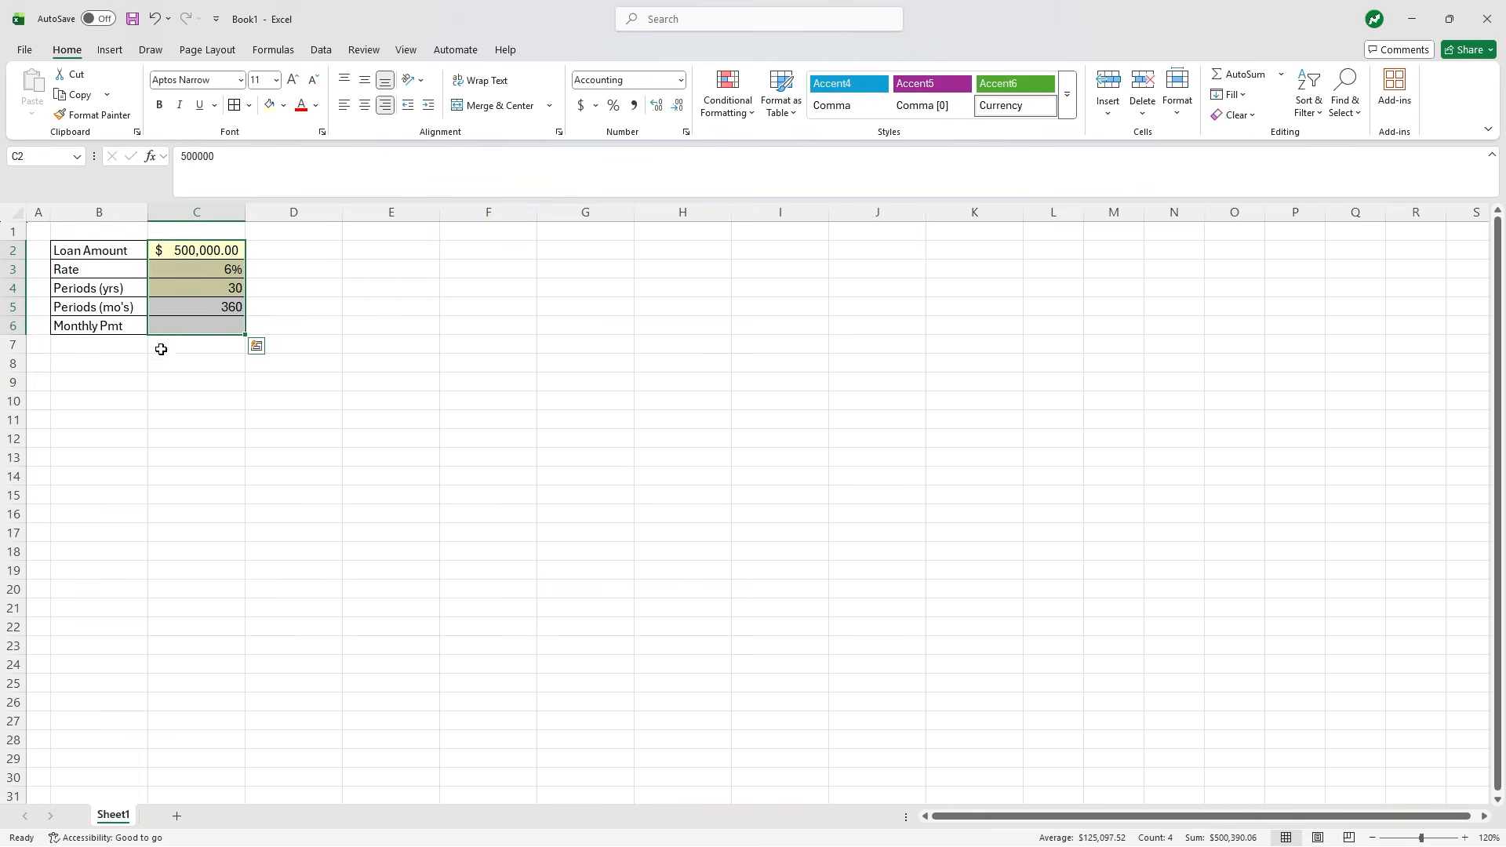
- Enter the schedule headers Pmt Date, Begin Bal, Payment and Principal in B8:E8
click(116, 372)
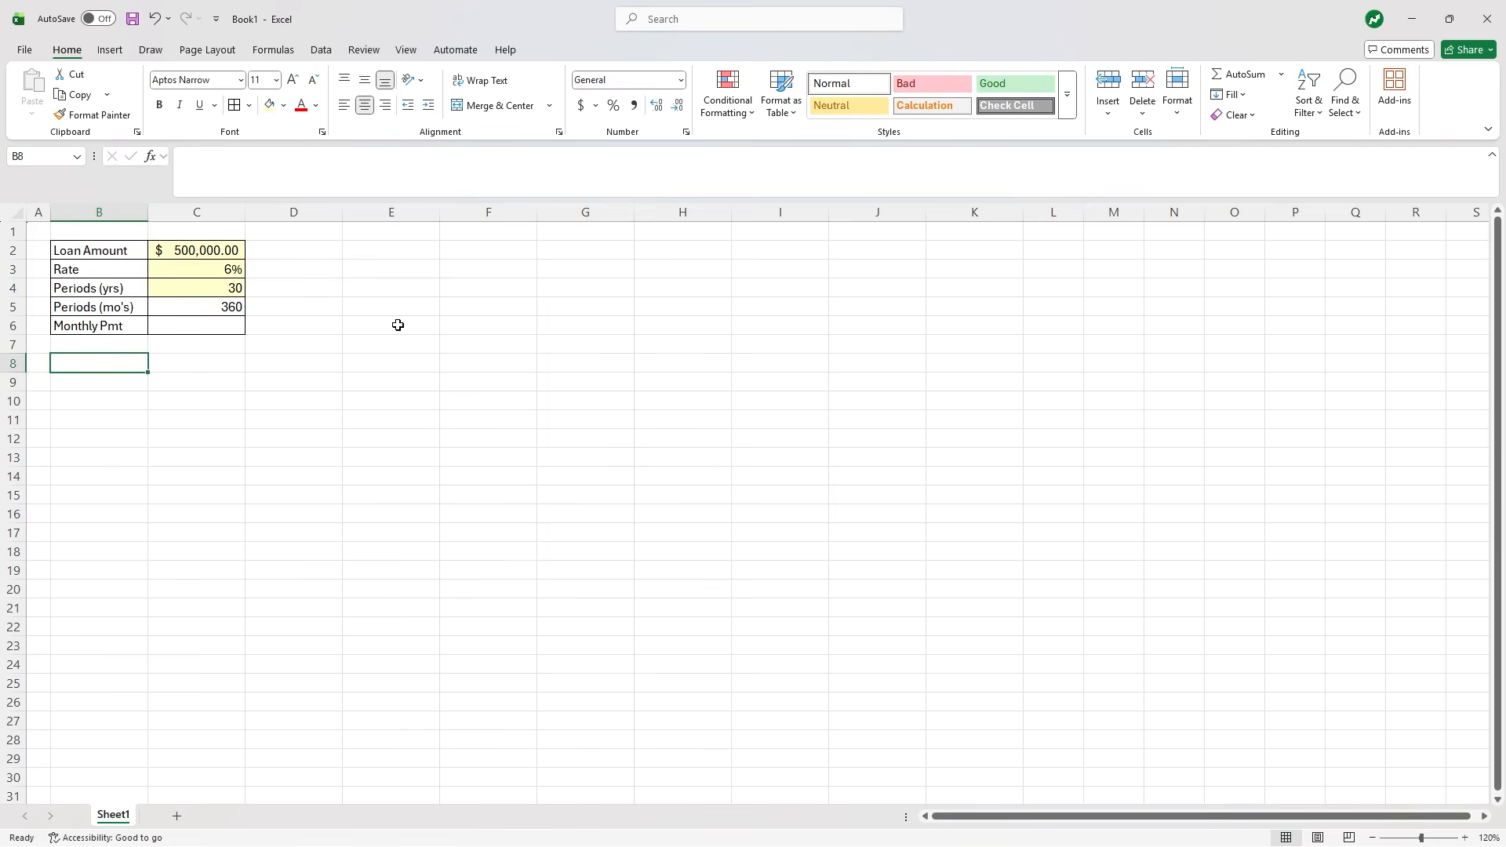
text(Pmt Date)
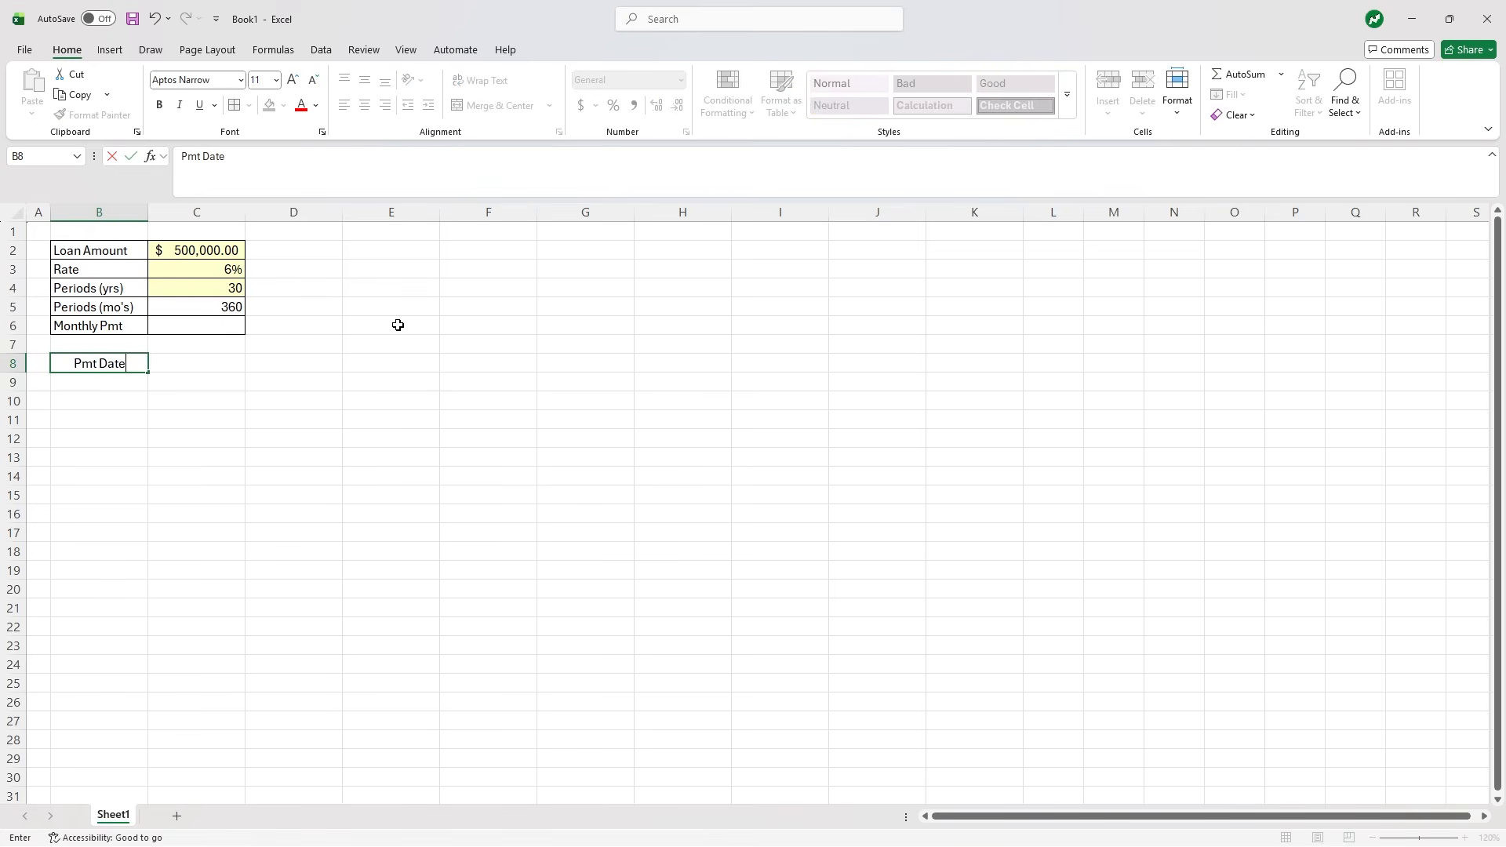
key(Tab)
text(Begi)
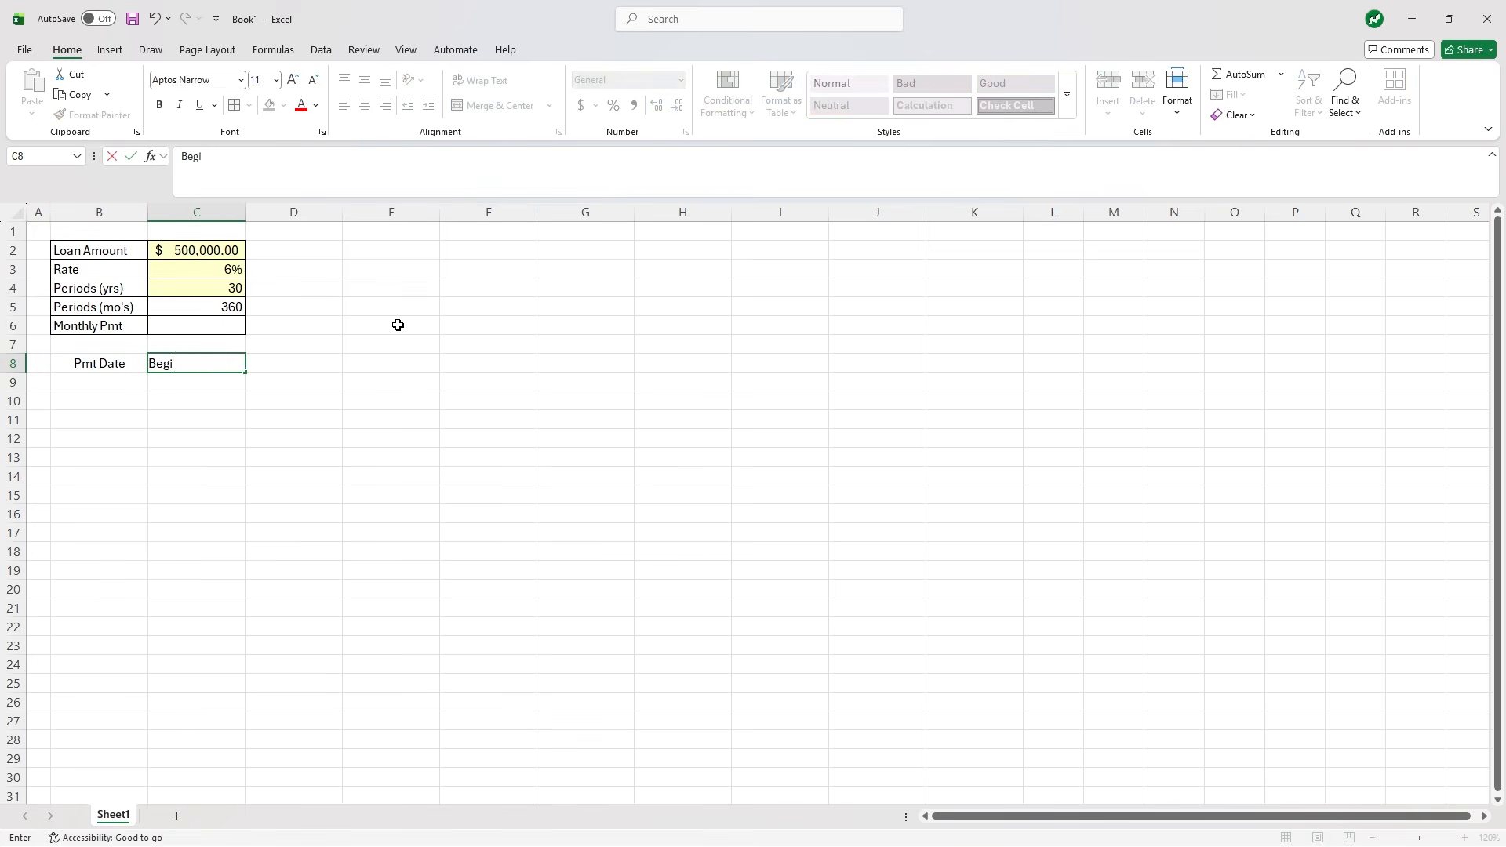
text(n Bal)
key(Tab)
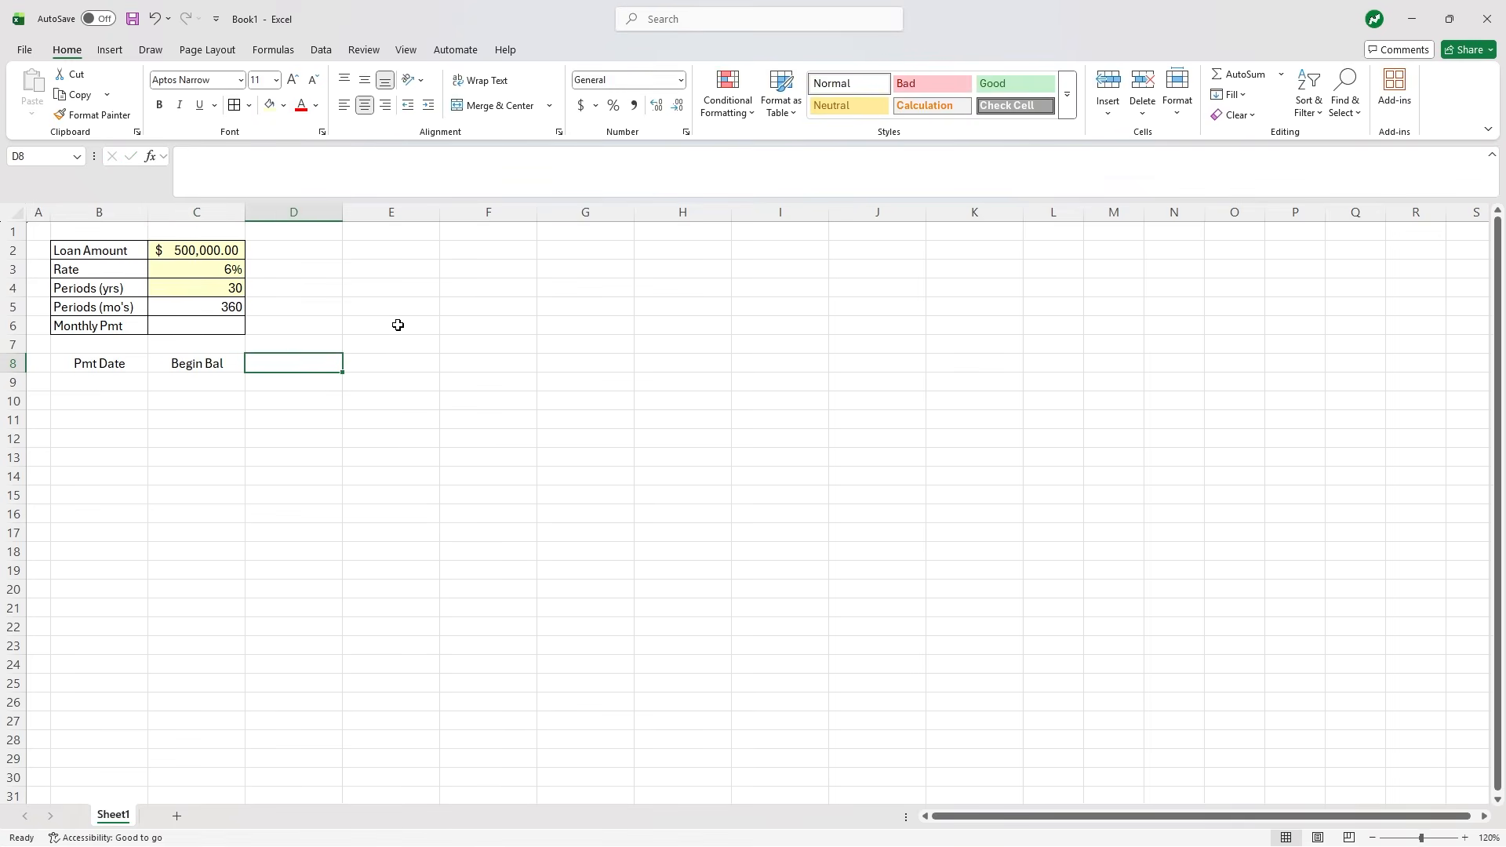
text(Payment)
key(Tab)
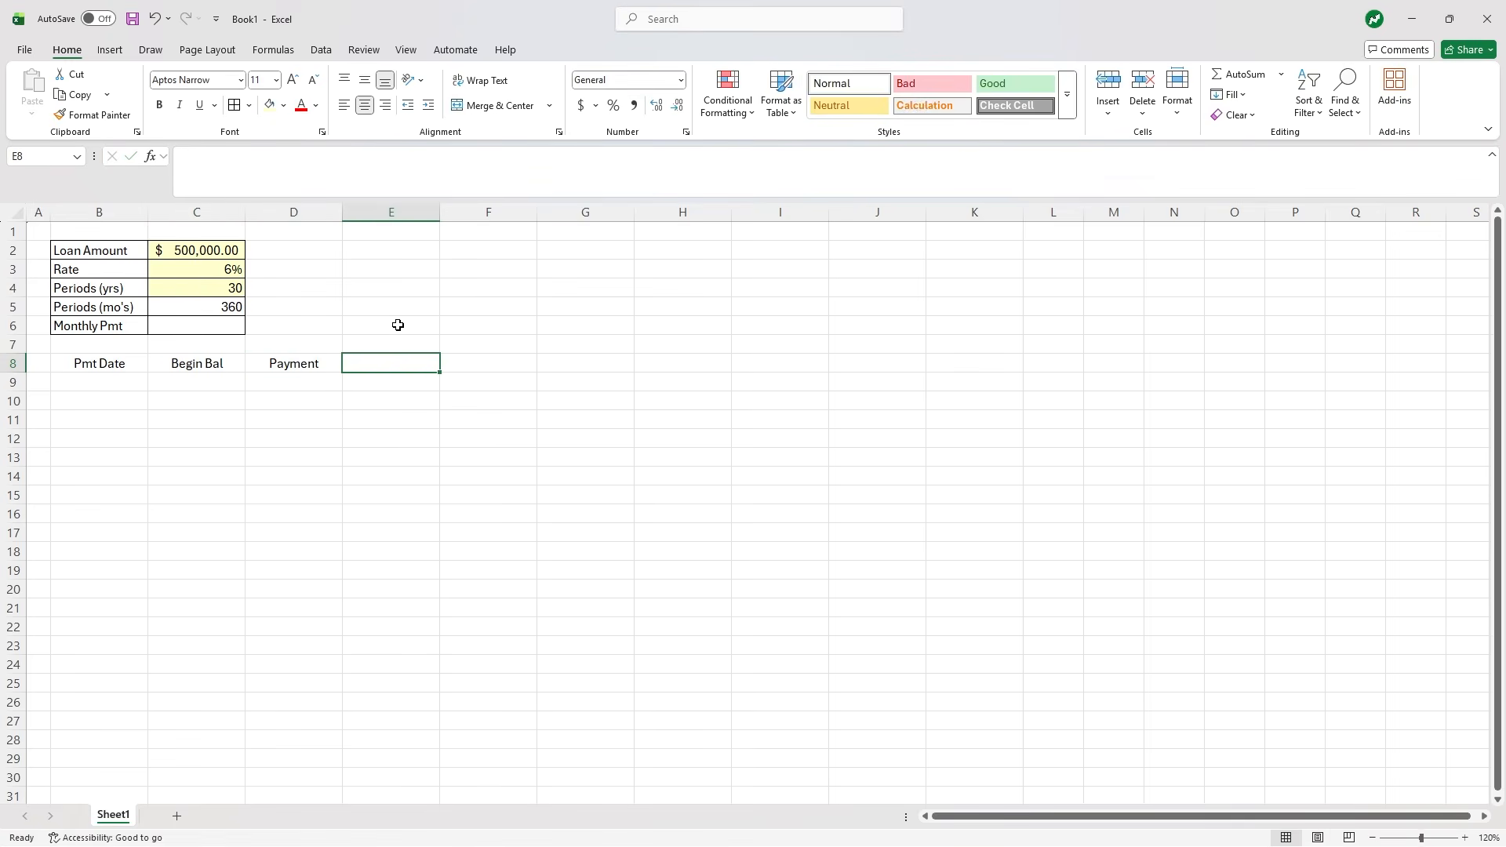
text(Principal)
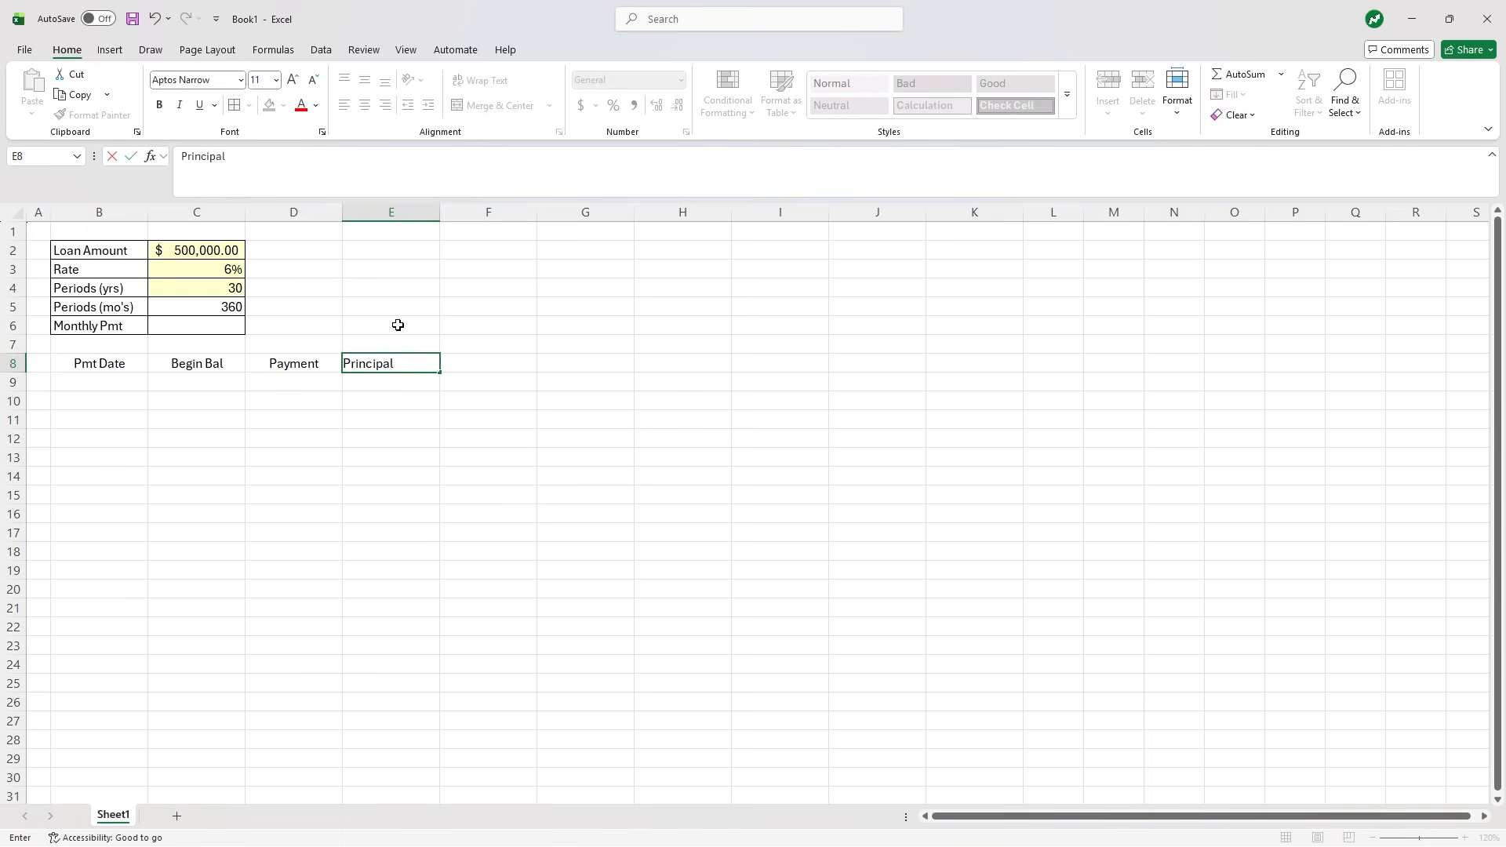
key(Tab)
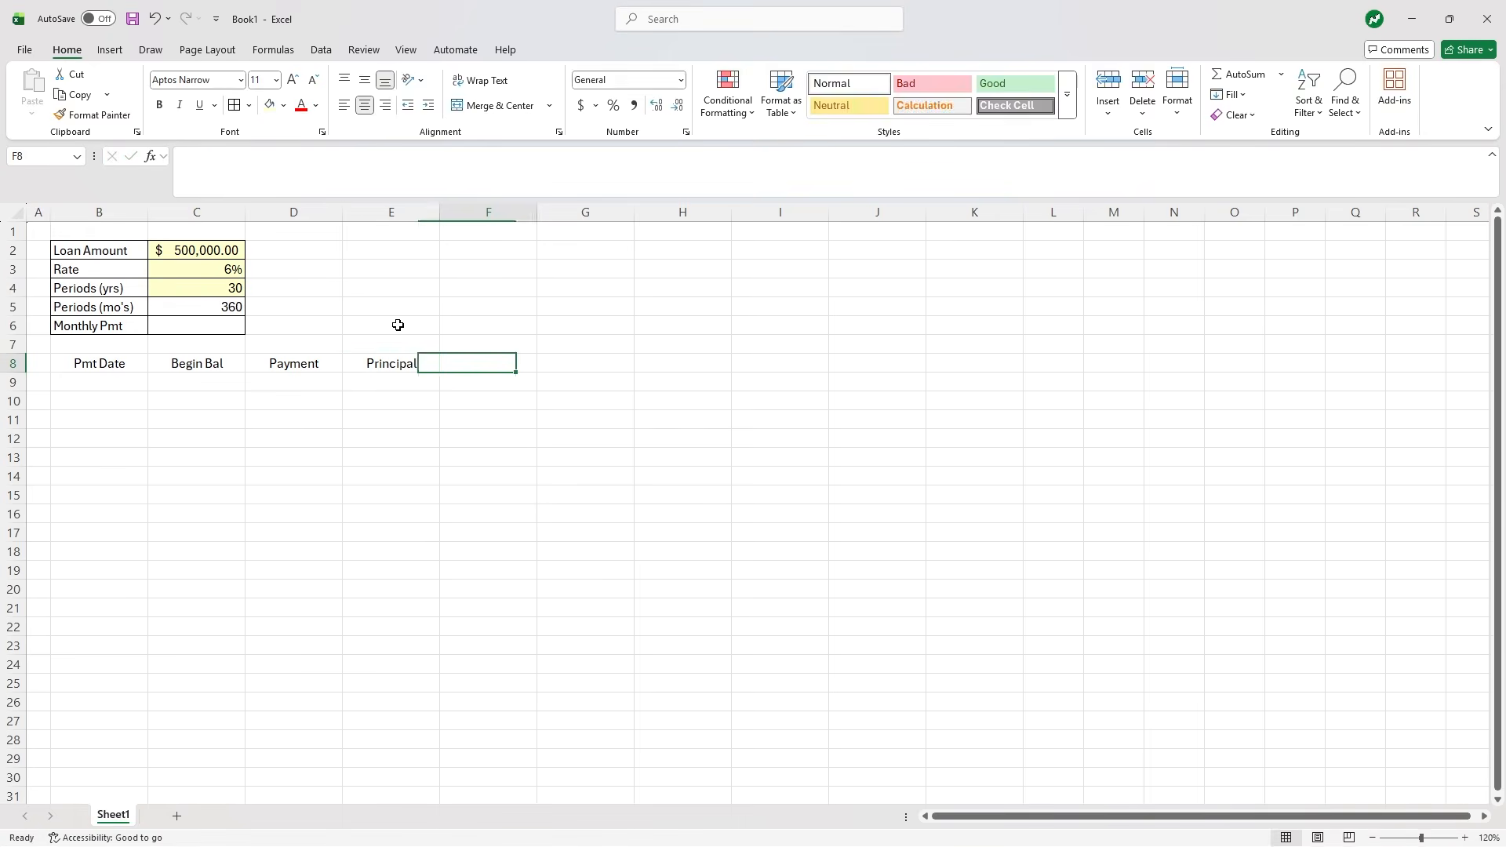
- Add the headers Interest, Excess Pmt and End Bal in F8:H8
text(Interest)
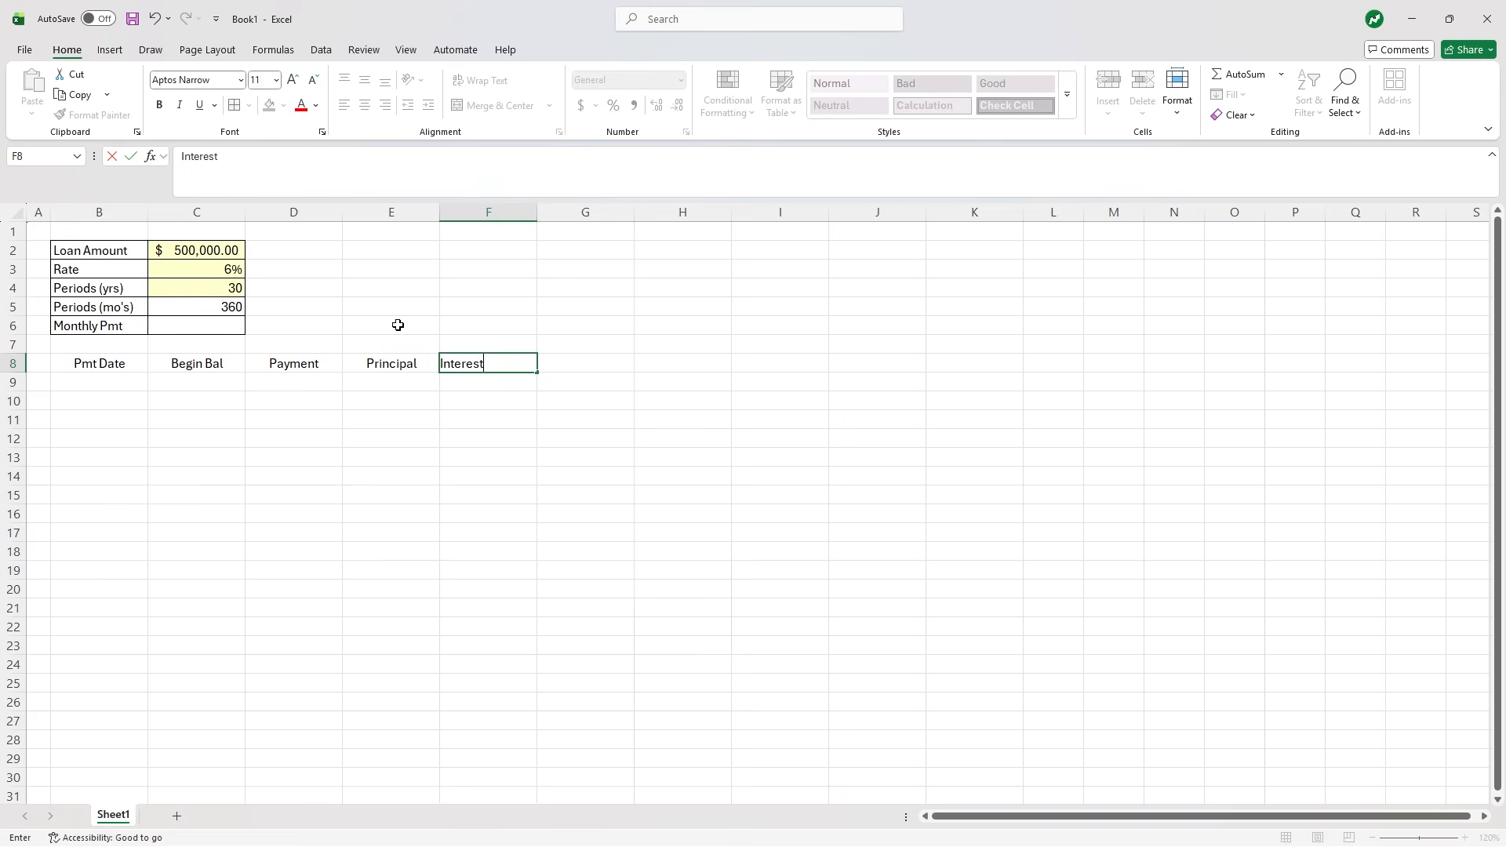
key(Tab)
text(E)
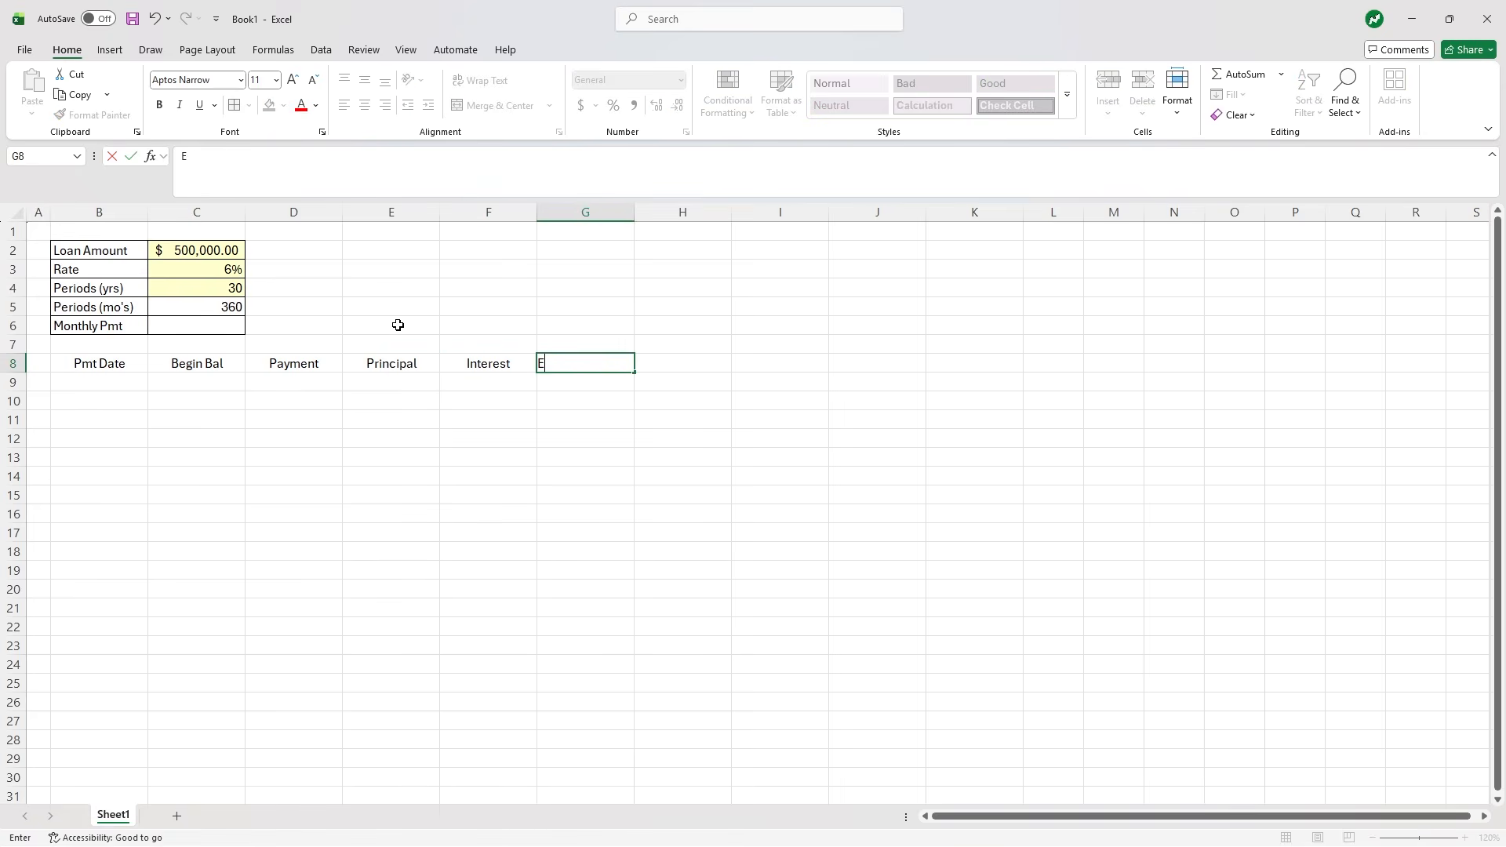
text(xcess Pmt)
key(Tab)
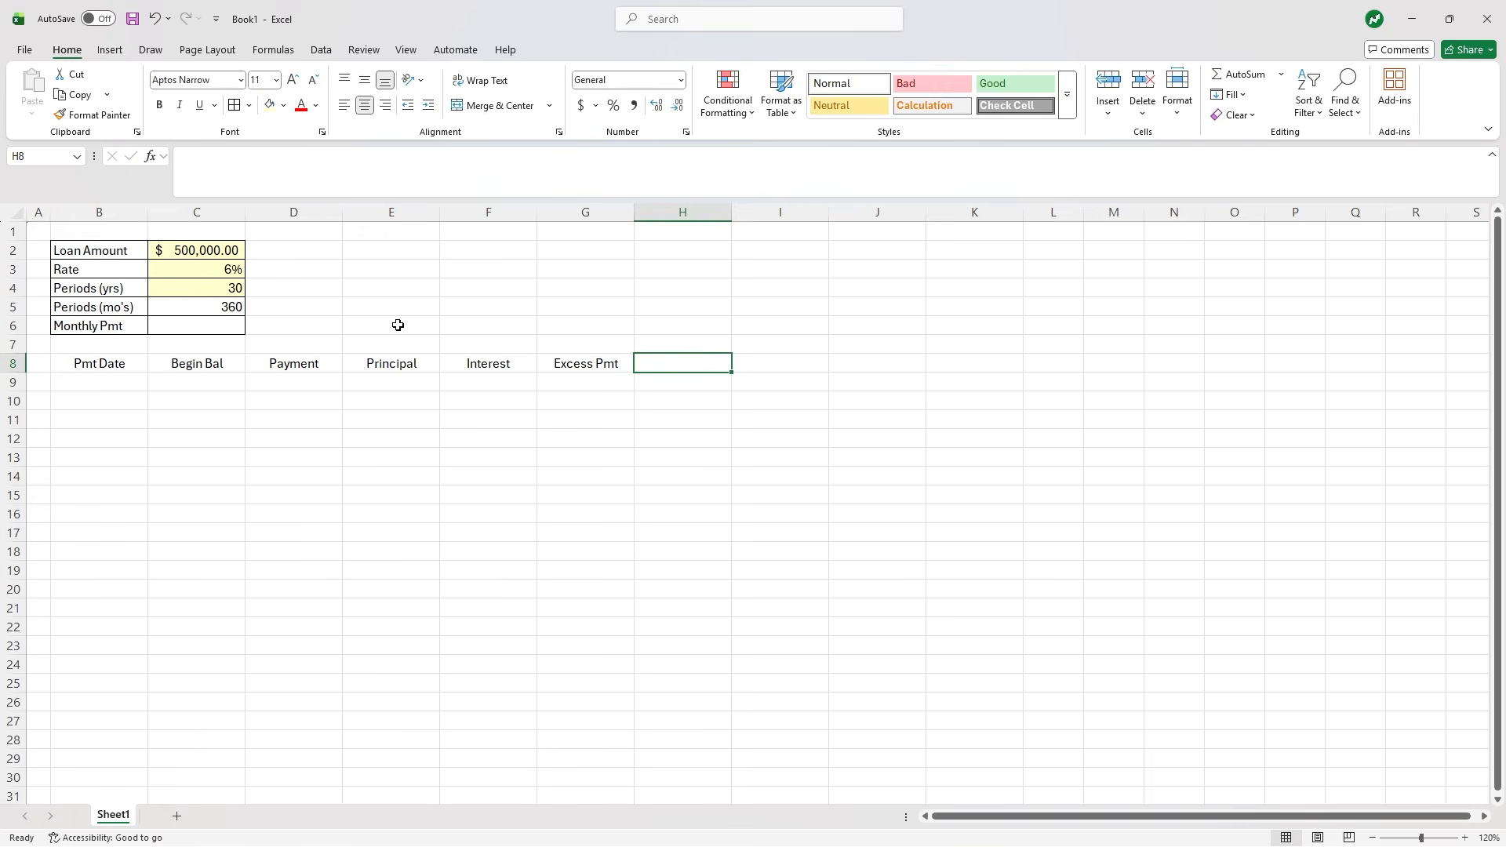
text(End Bal)
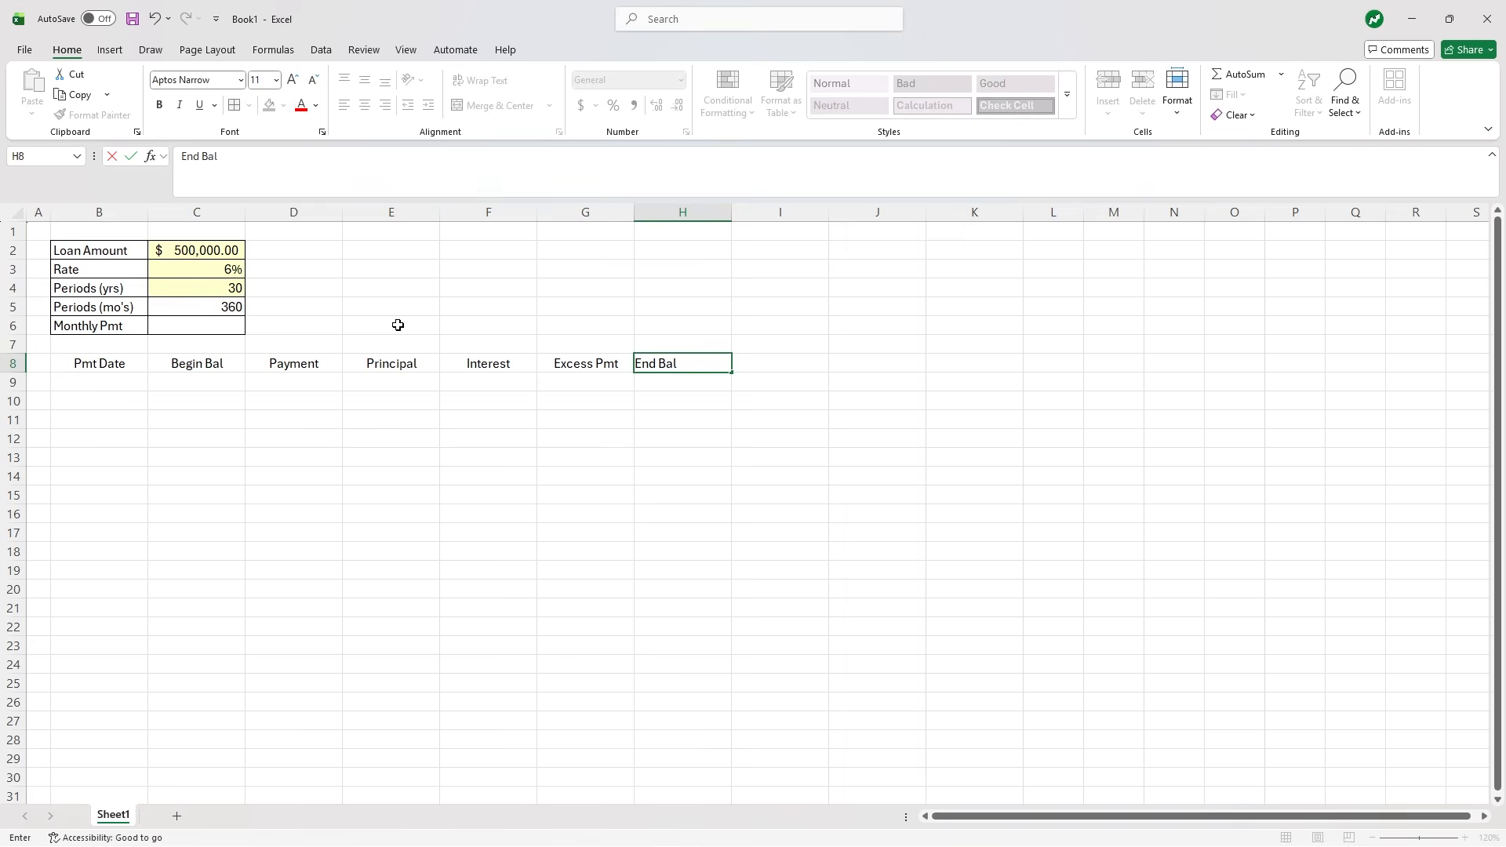
key(Tab)
- Complete the header row with Period (Month), Total Principal and Total Interest in I8:K8
text(Period)
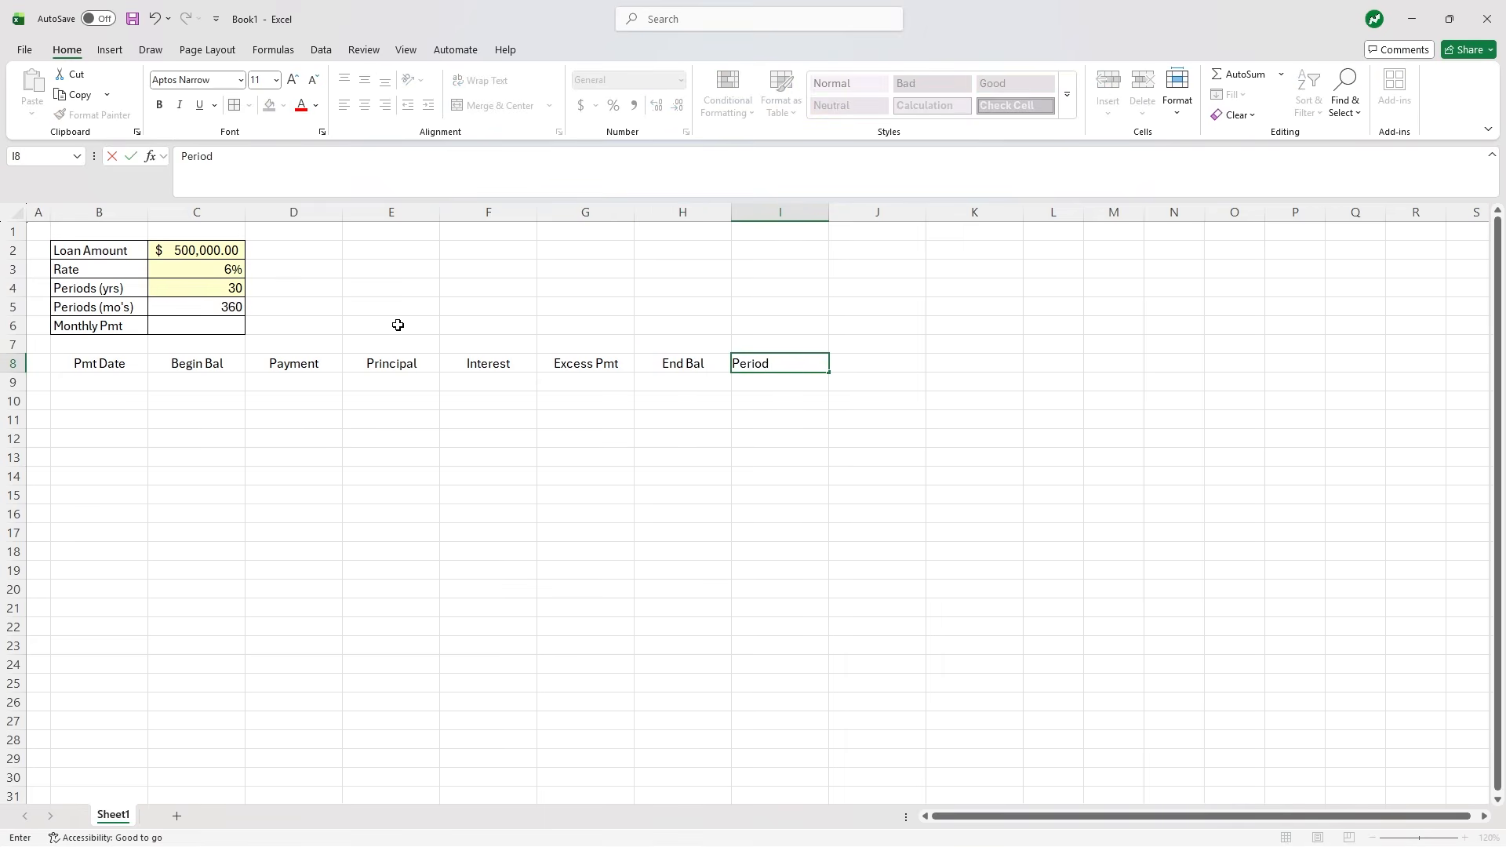
text( (Mot)
text(nth))
key(Tab)
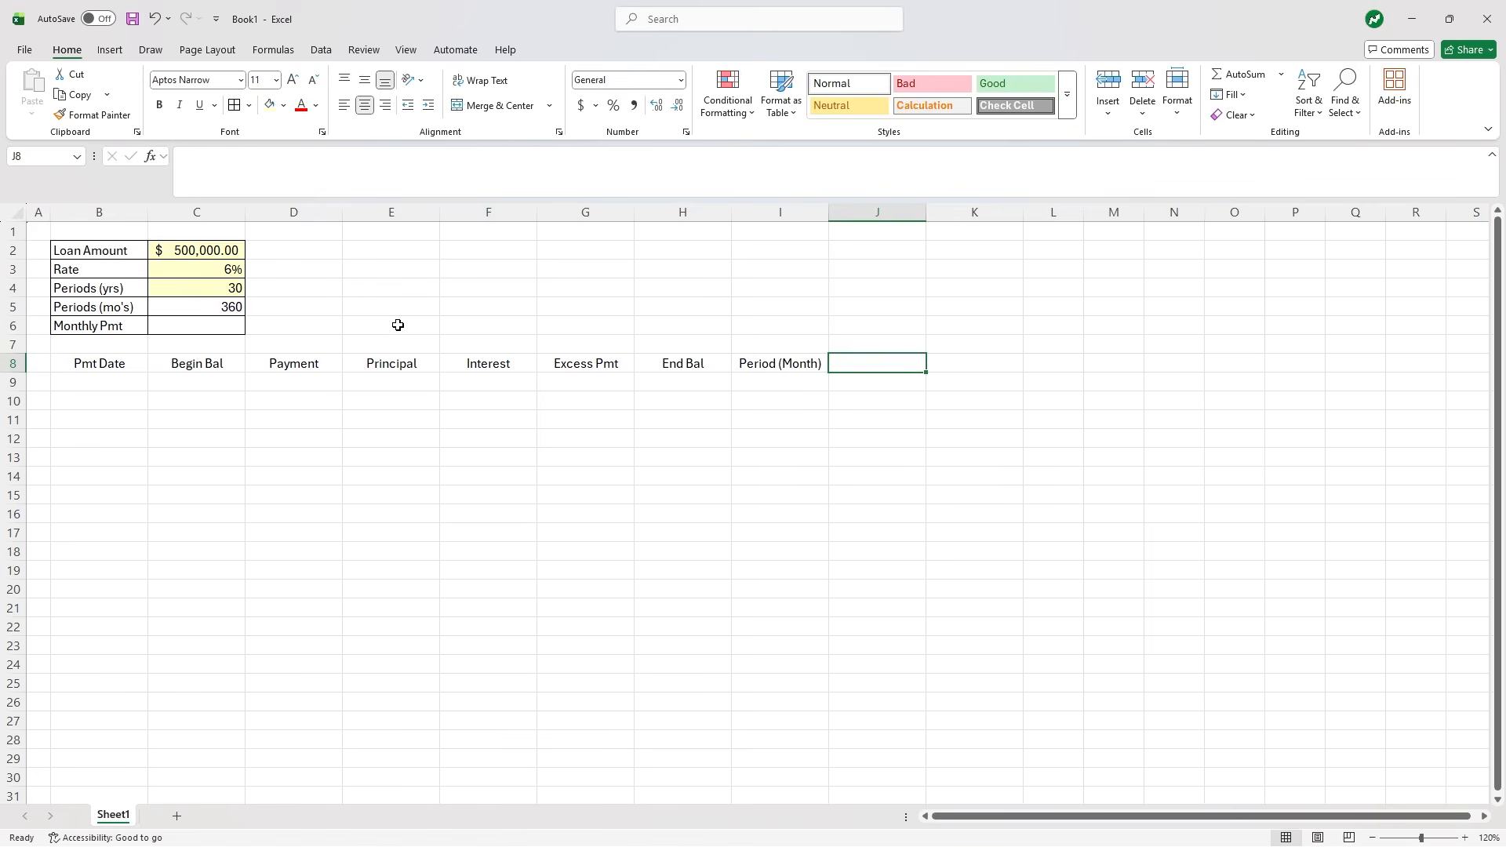
text(Total Principa)
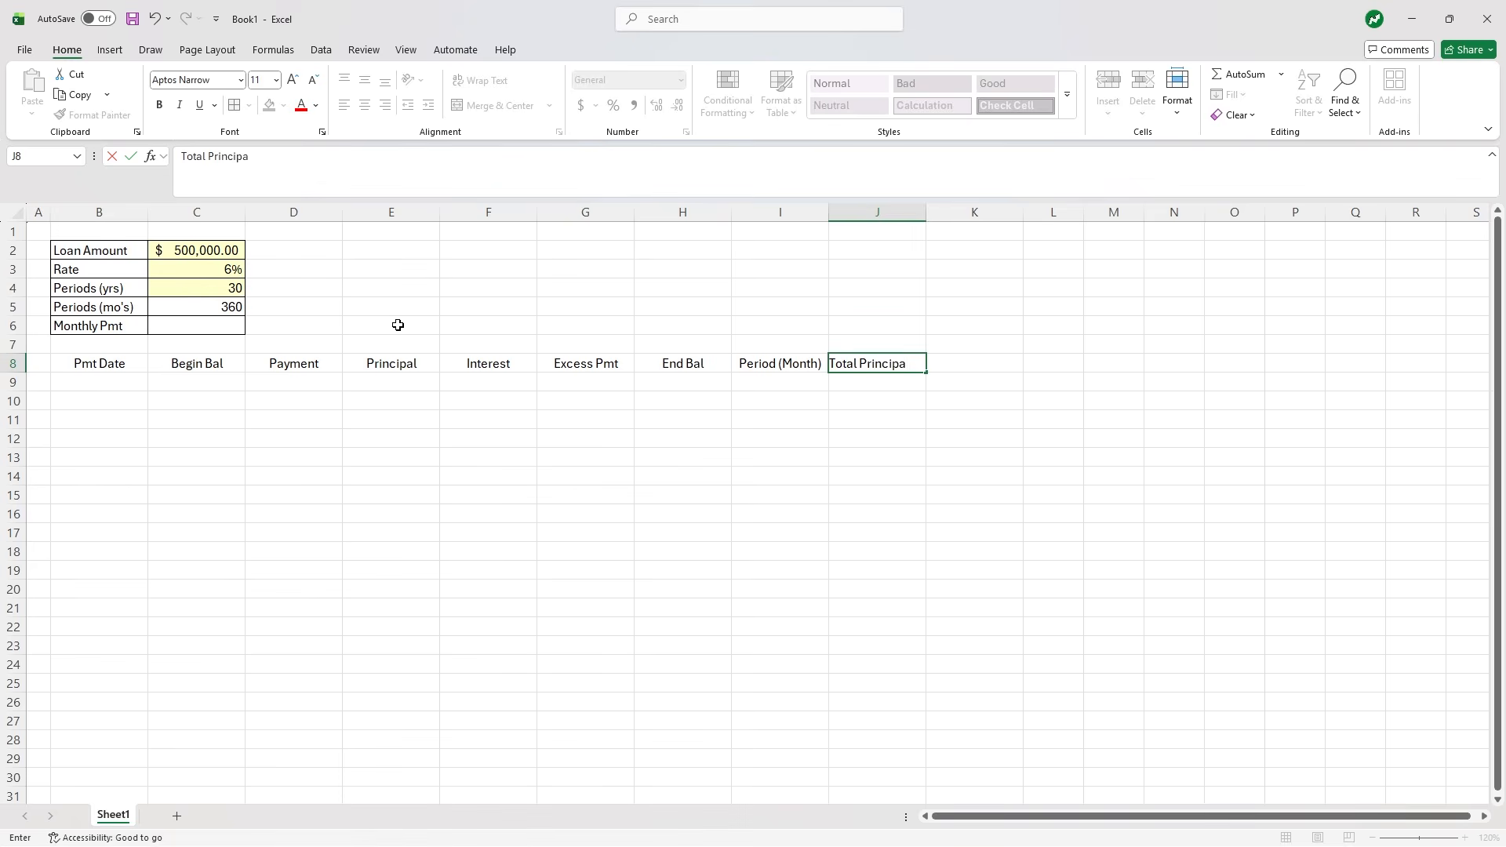
text(l)
key(Tab)
text(T)
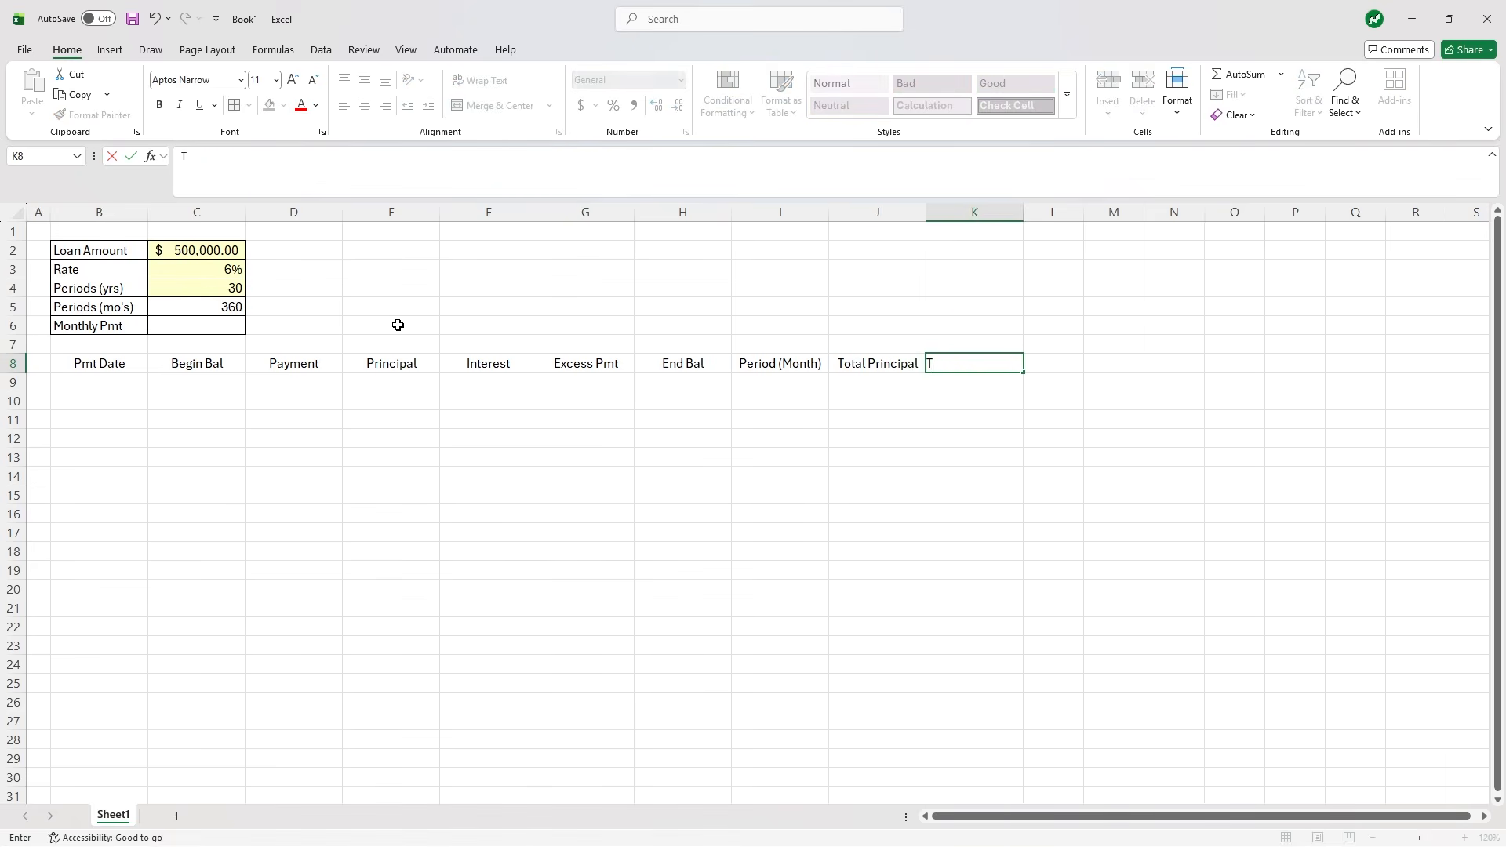
text(otal Interest)
key(Tab)
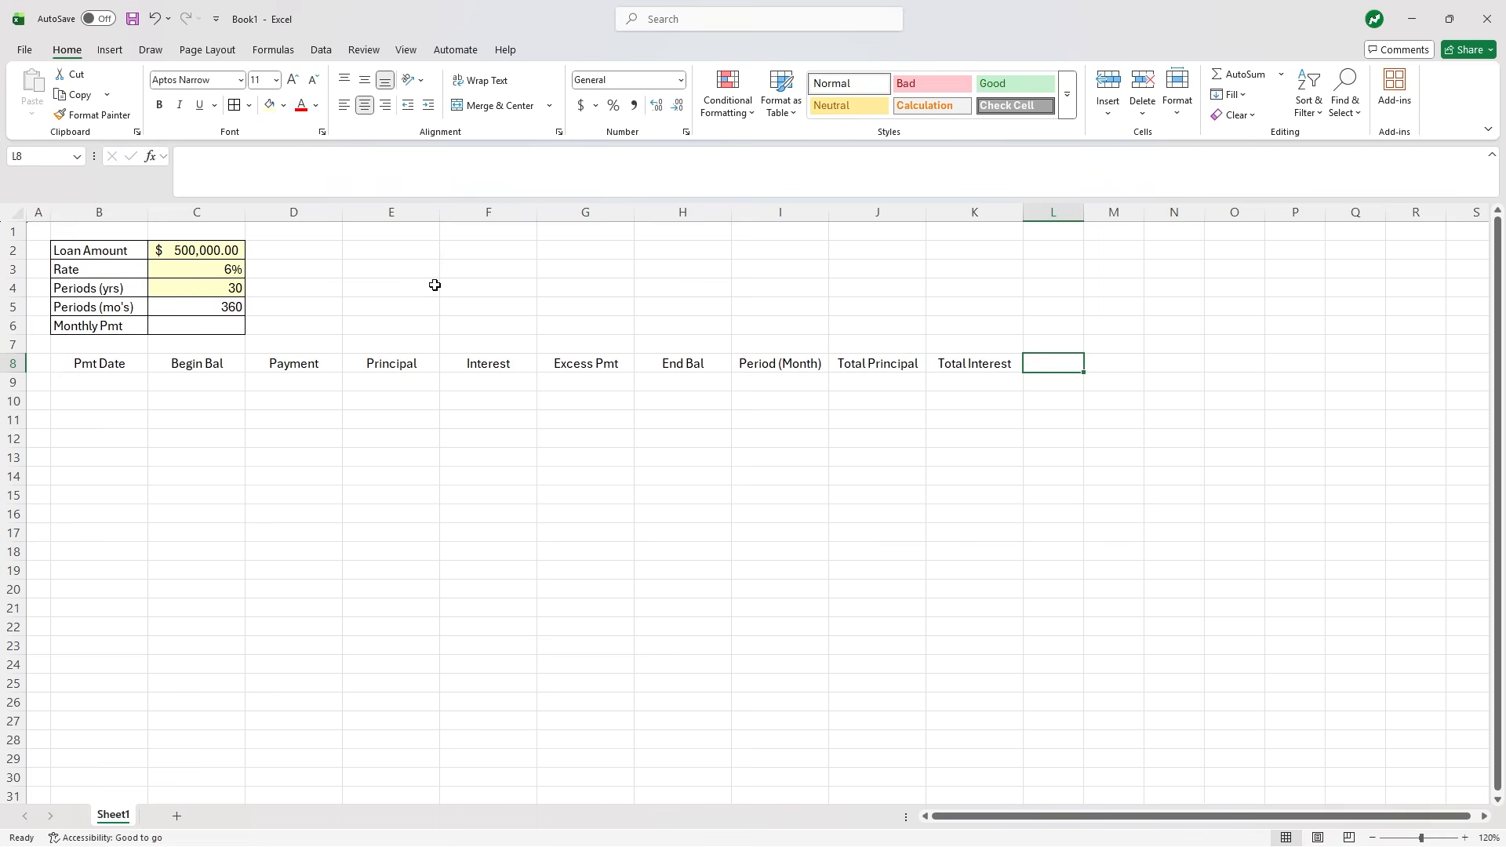
- Number the first three periods 1, 2 and 3 in I9:I11 under Period (Month)
double_click(750, 382)
text(1)
key(Return)
text(2)
key(Return)
text(3)
key(Return)
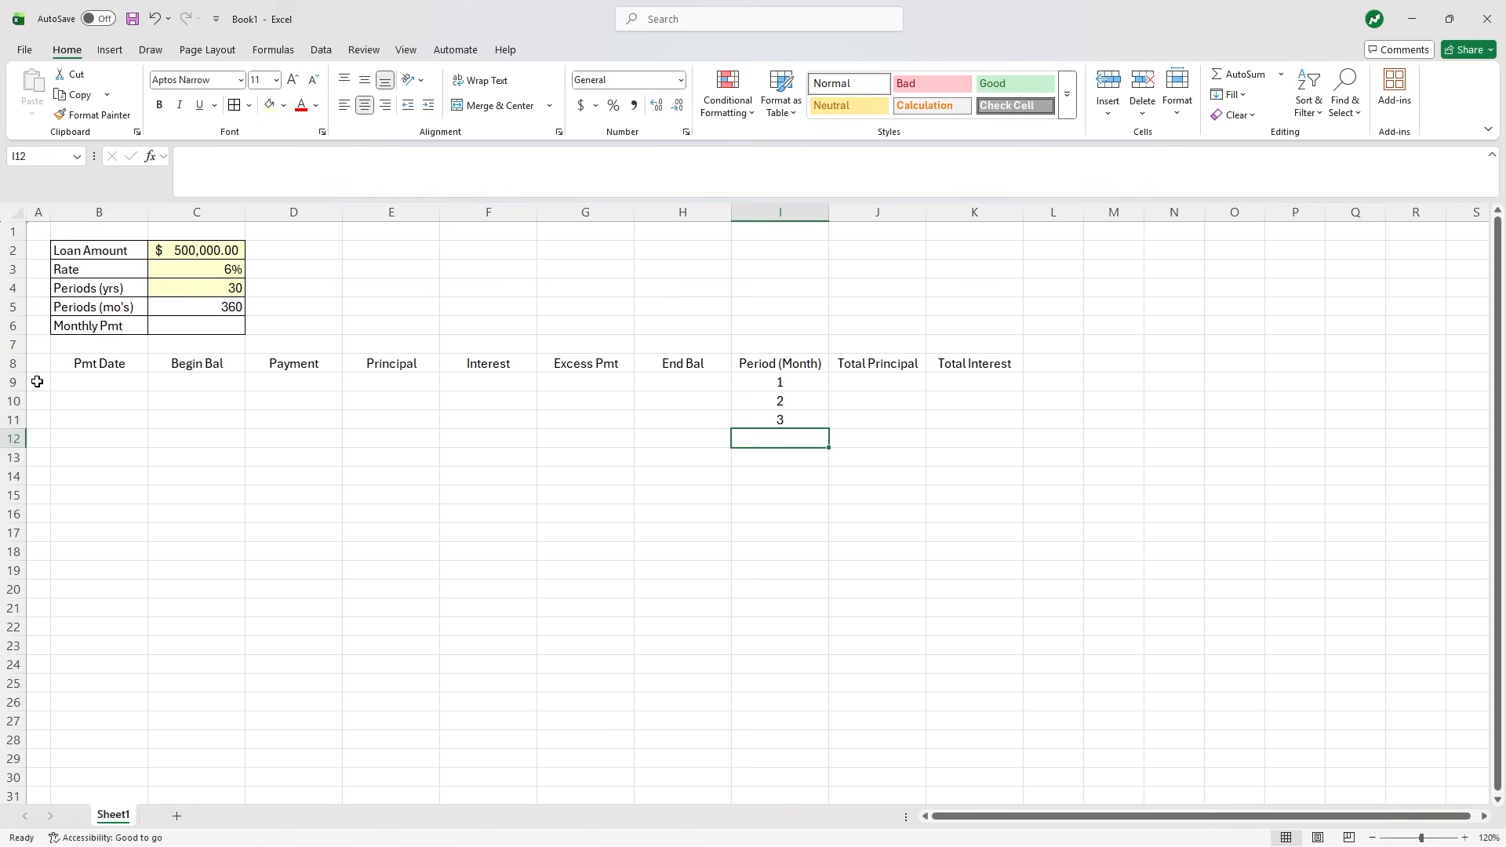
- Enter 12/1 as the first payment date in B9
click(104, 382)
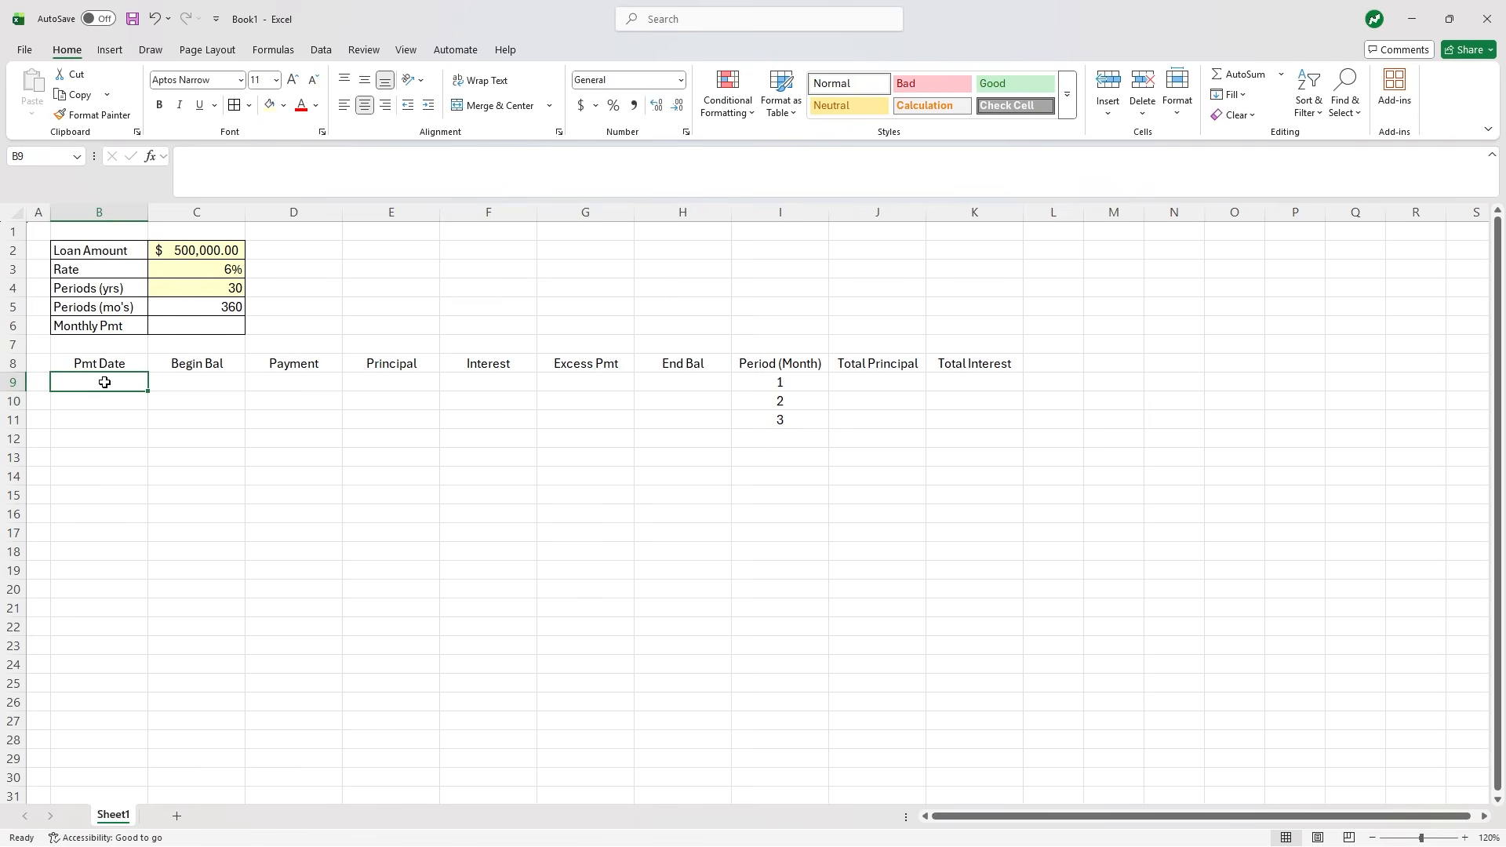
text(1)
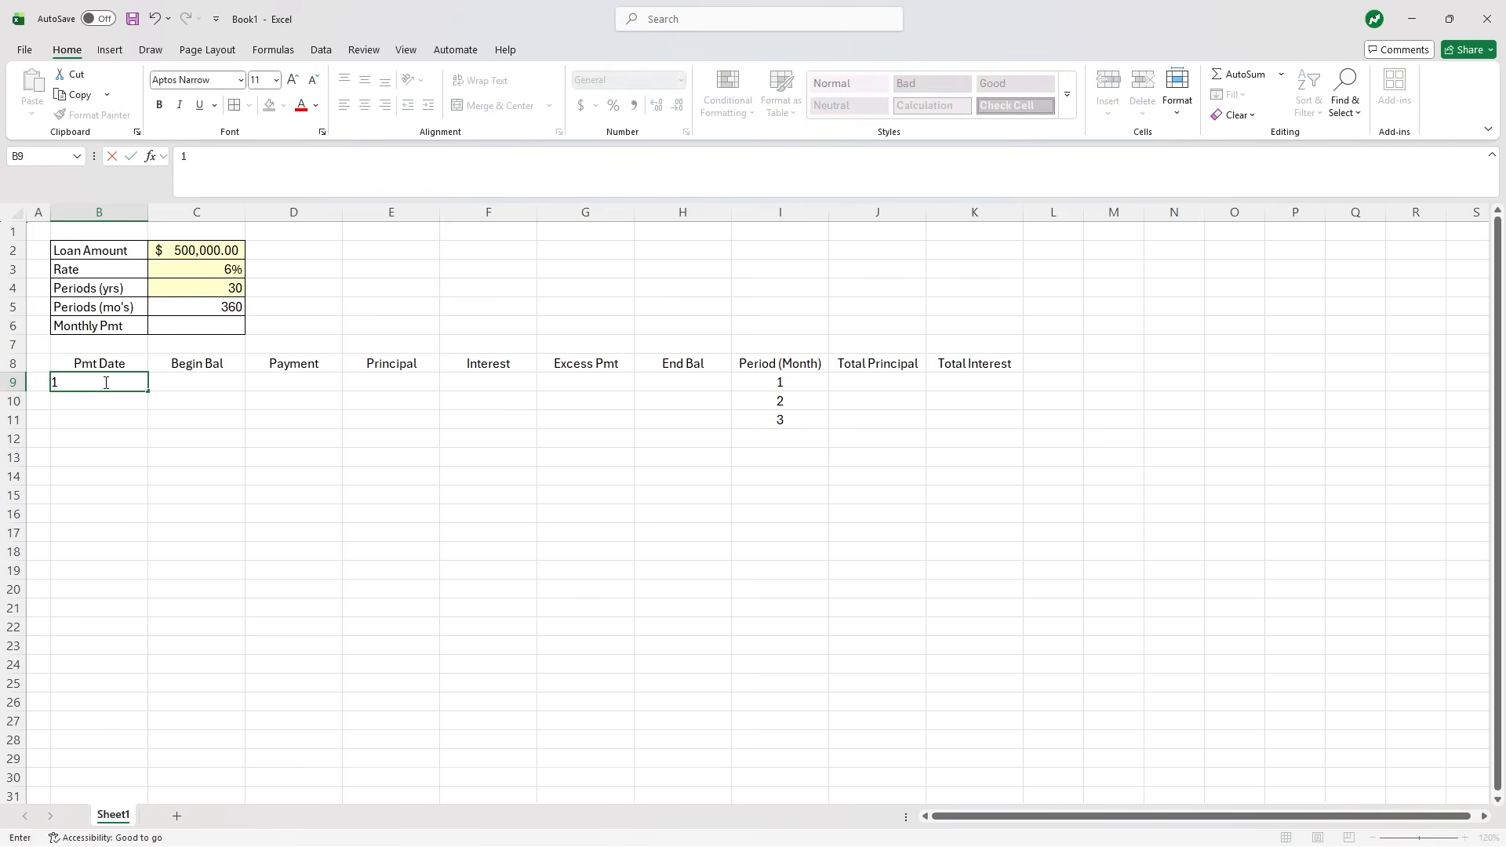
text(2/1)
key(Return)
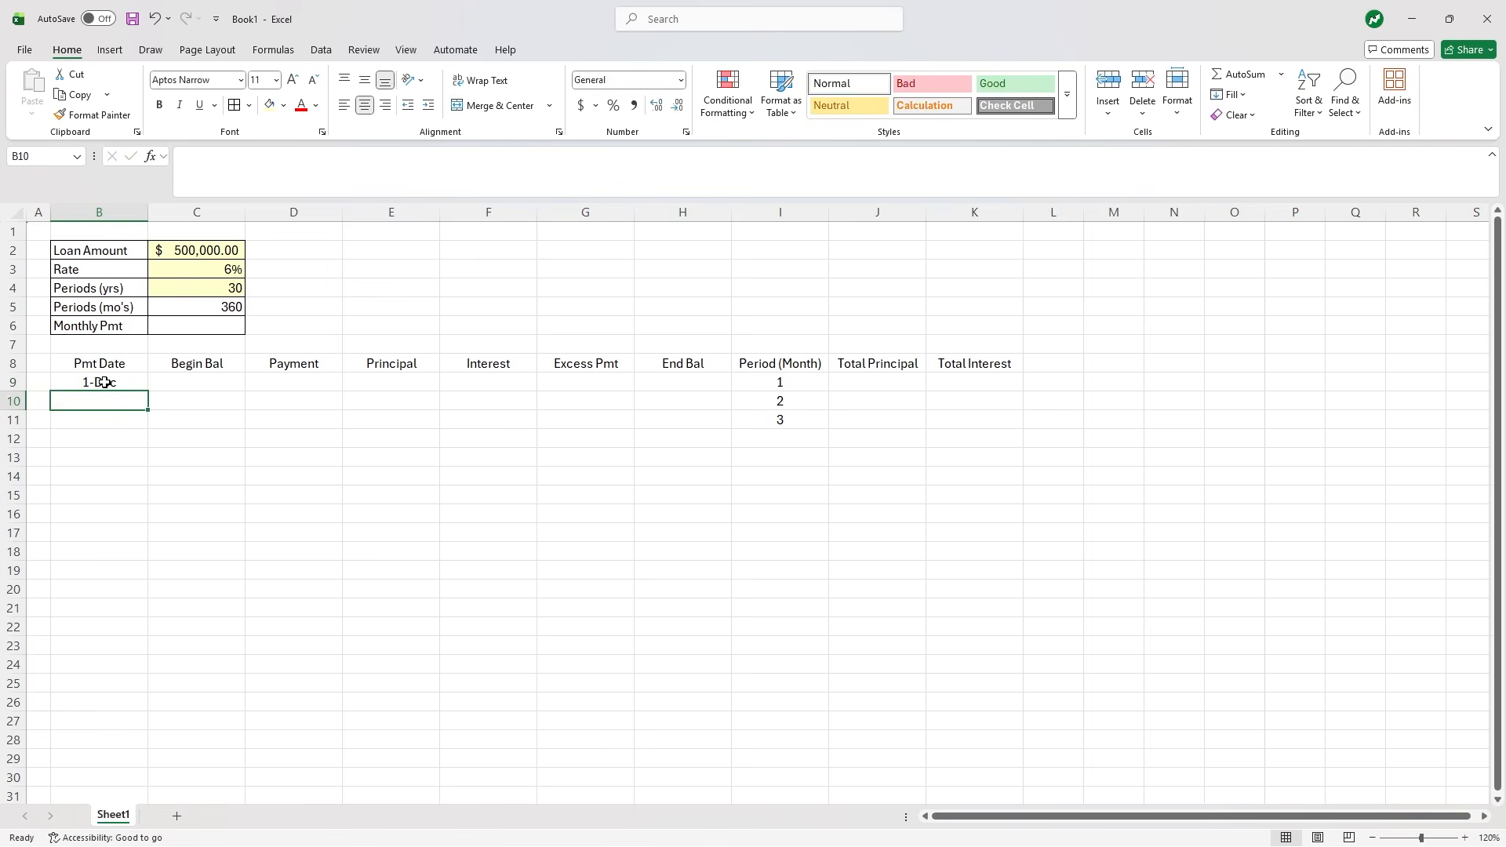
- Apply the Short Date number format to the whole of column B
click(105, 382)
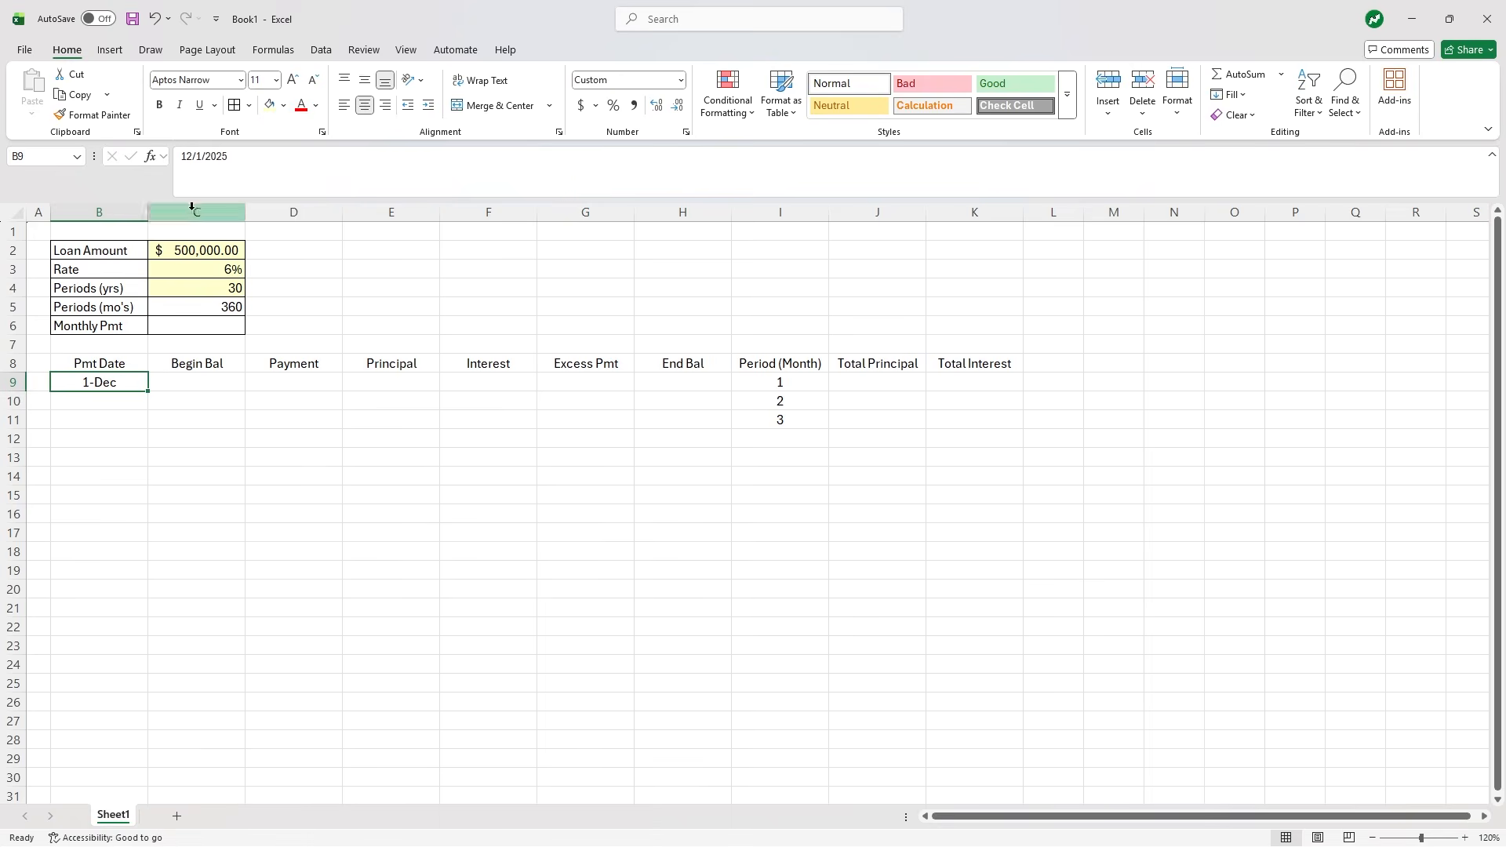
click(125, 215)
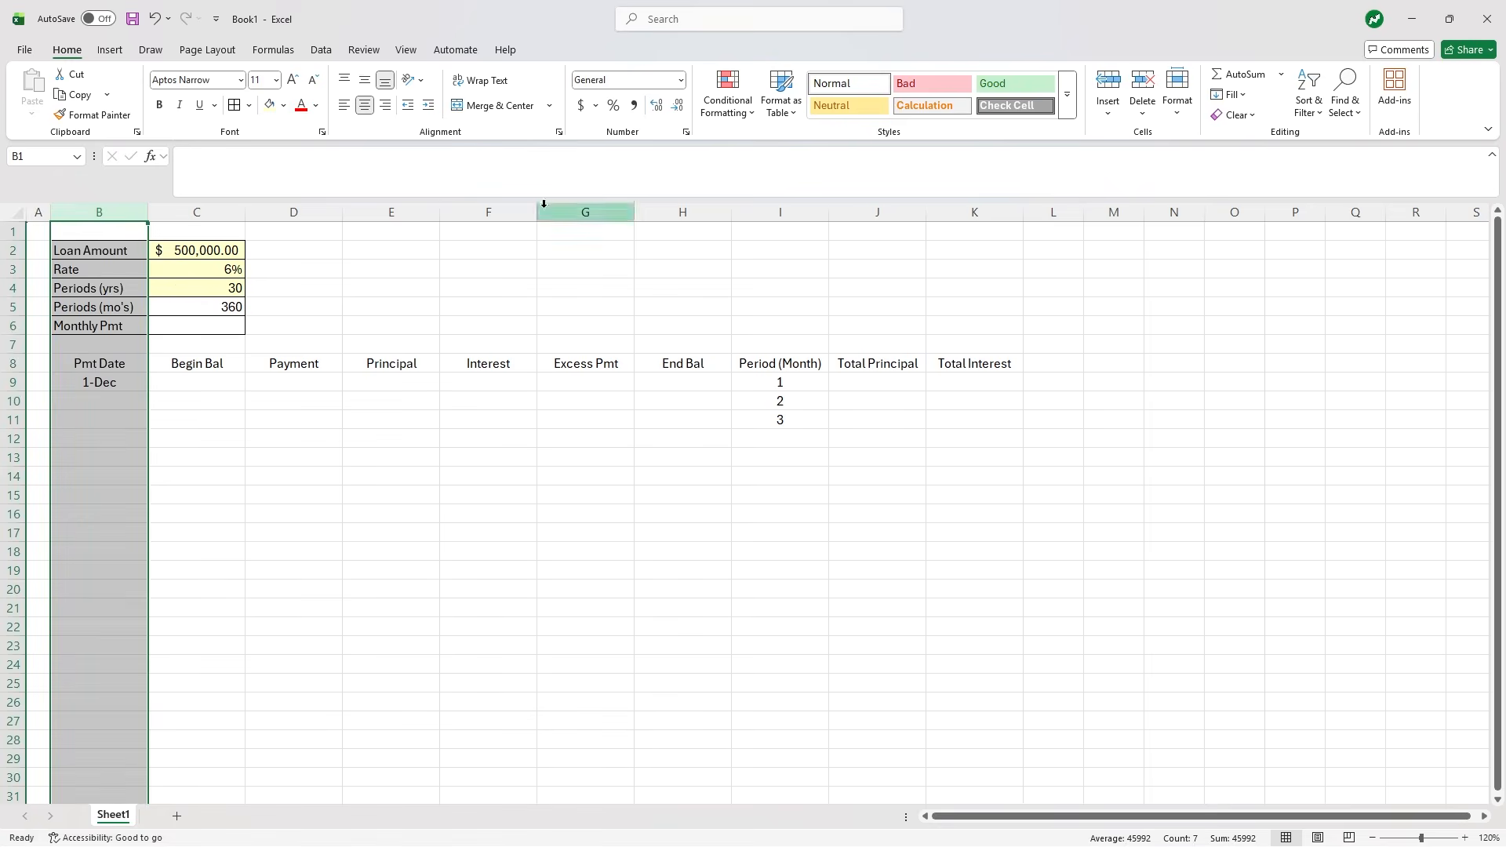
click(681, 82)
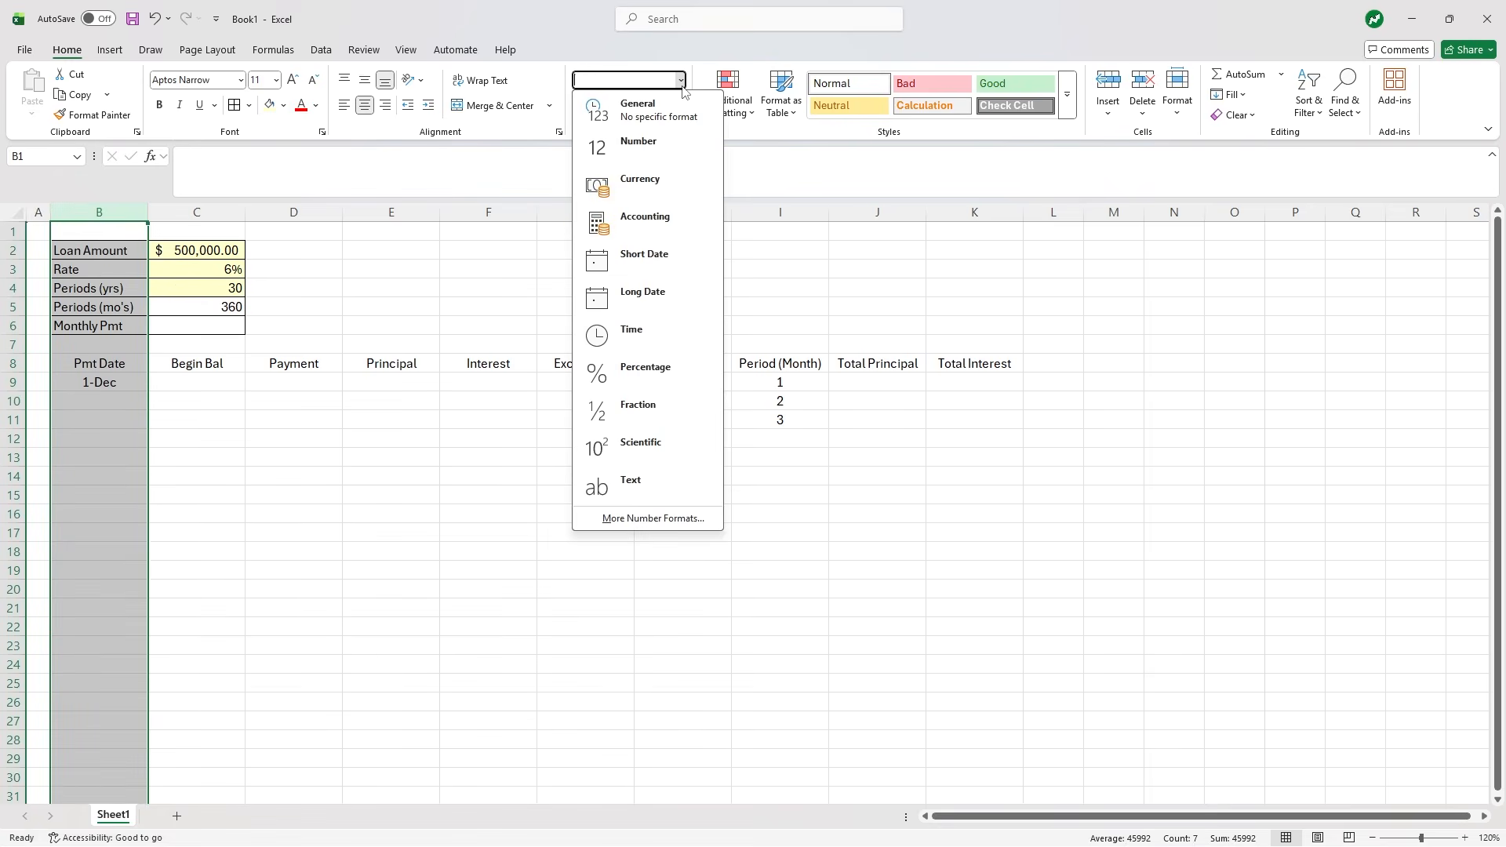
click(690, 256)
click(220, 473)
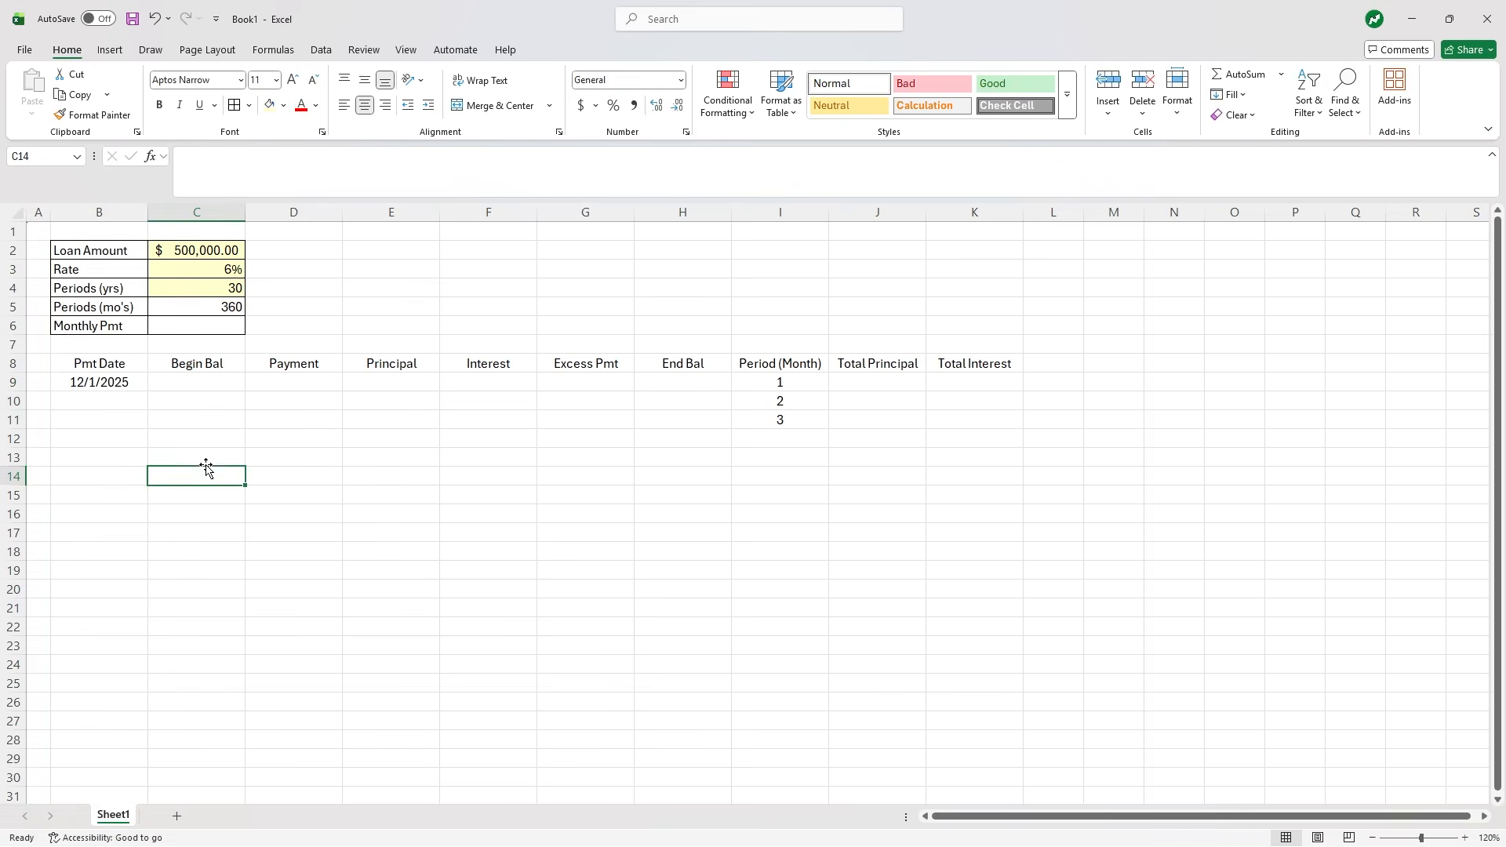
- Enter the next two payment dates, 1/1/2026 in B10 and 2/1/2026 in B11
click(122, 401)
text(1/1/2026)
key(Return)
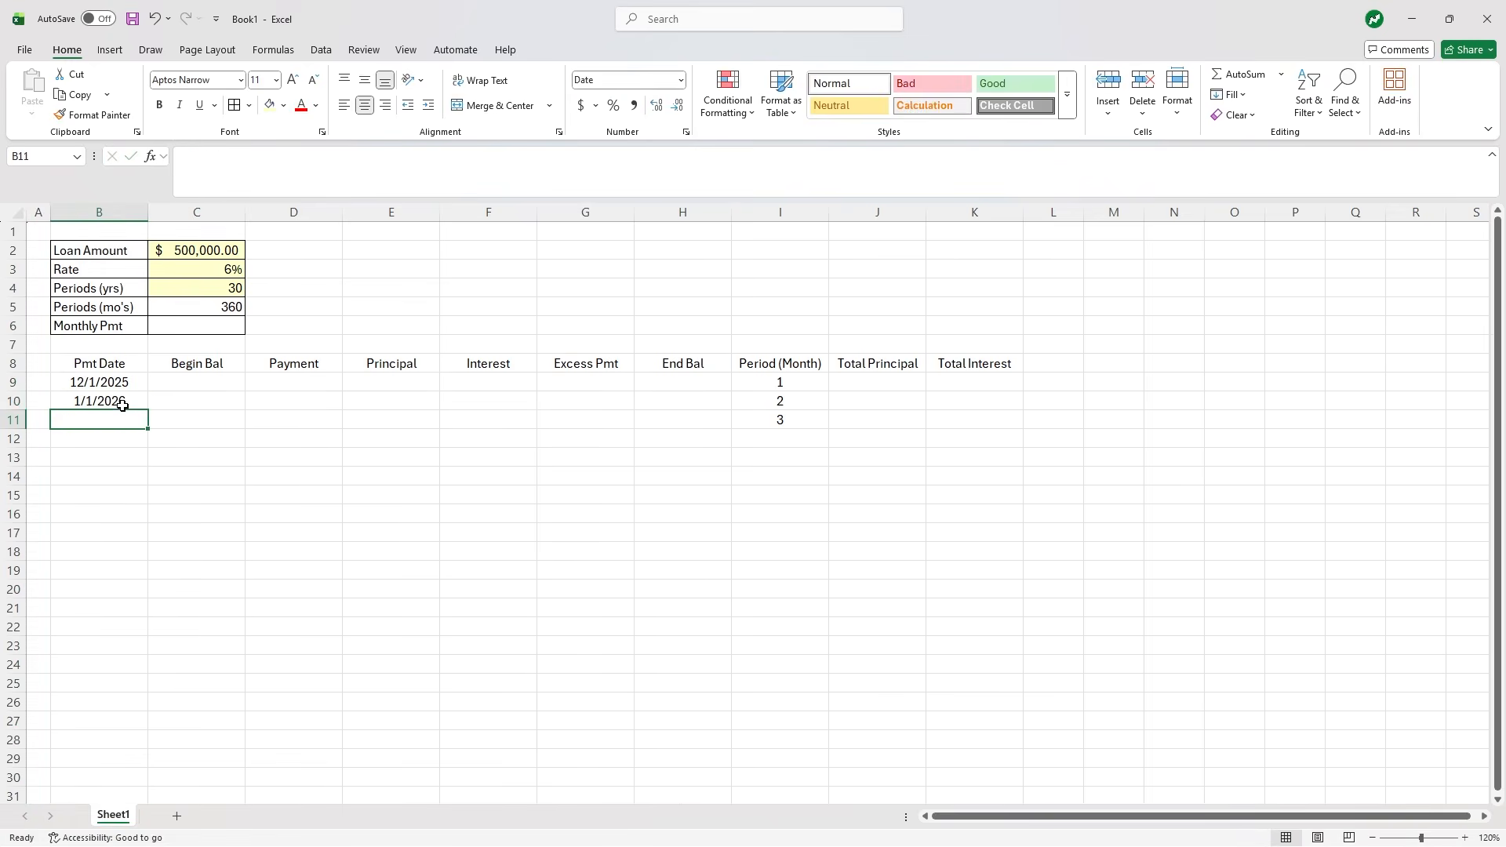
text(3/)
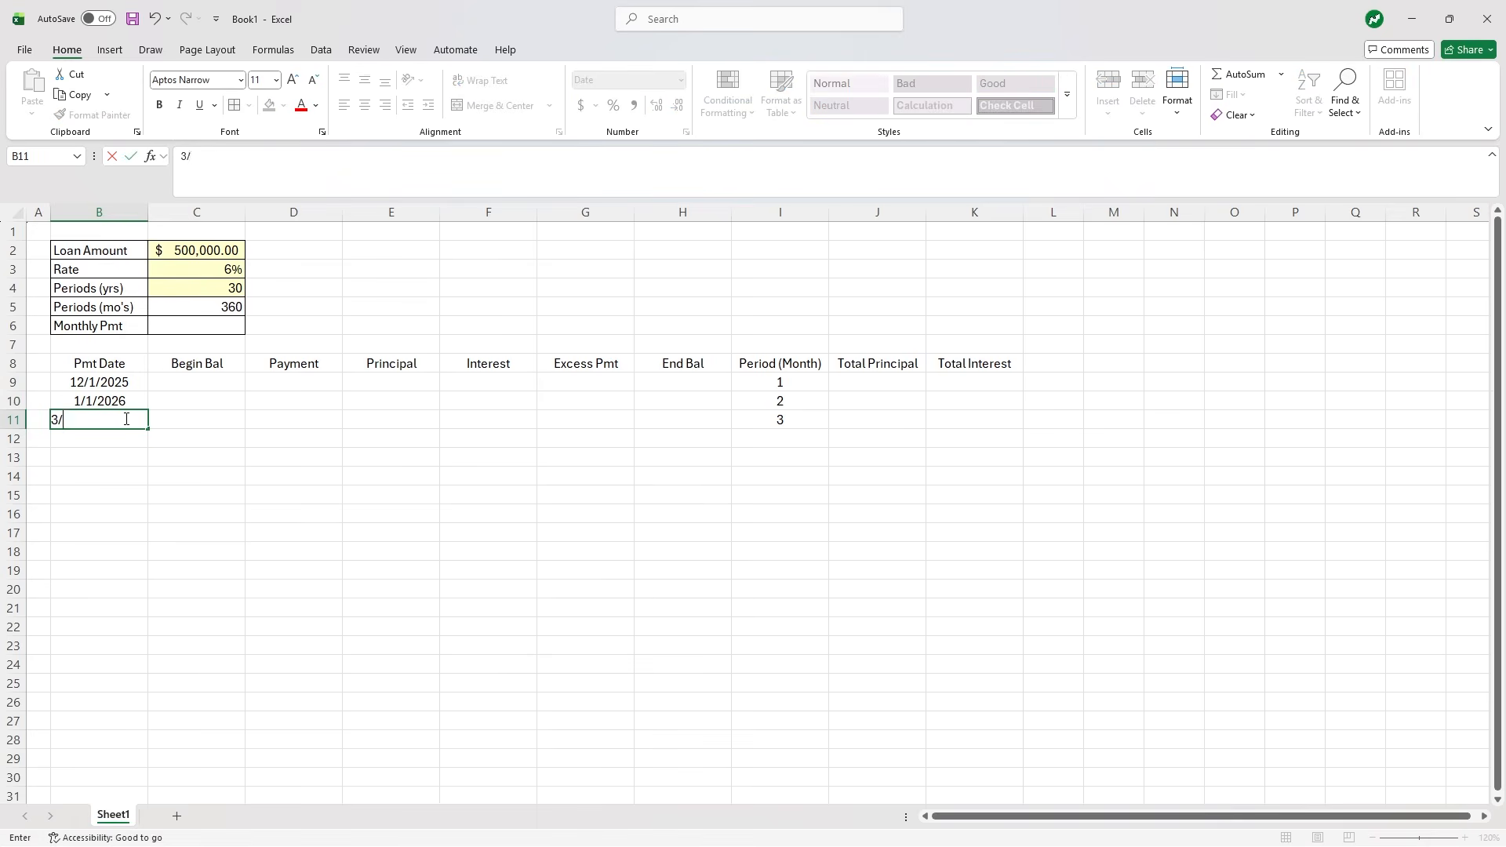
key(BackSpace)
key(BackSpace)
key(BackSpace)
text(2/1/2026)
key(Return)
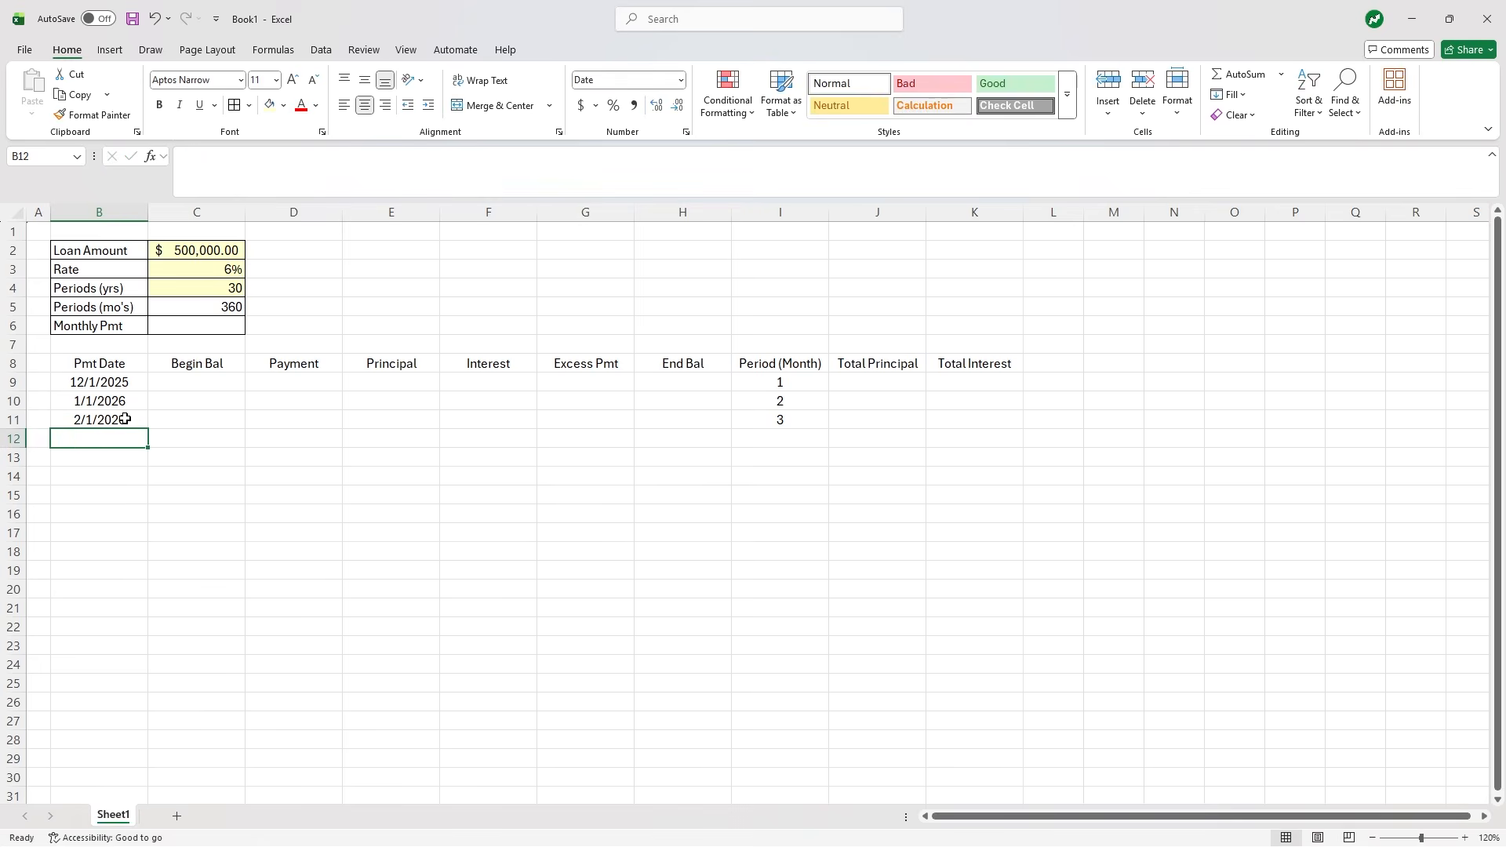
- Fill the date and period series from B9:I11 down to row 368, ending at 11/1/2055 and period 360
click(18, 384)
drag(25, 400, 28, 423)
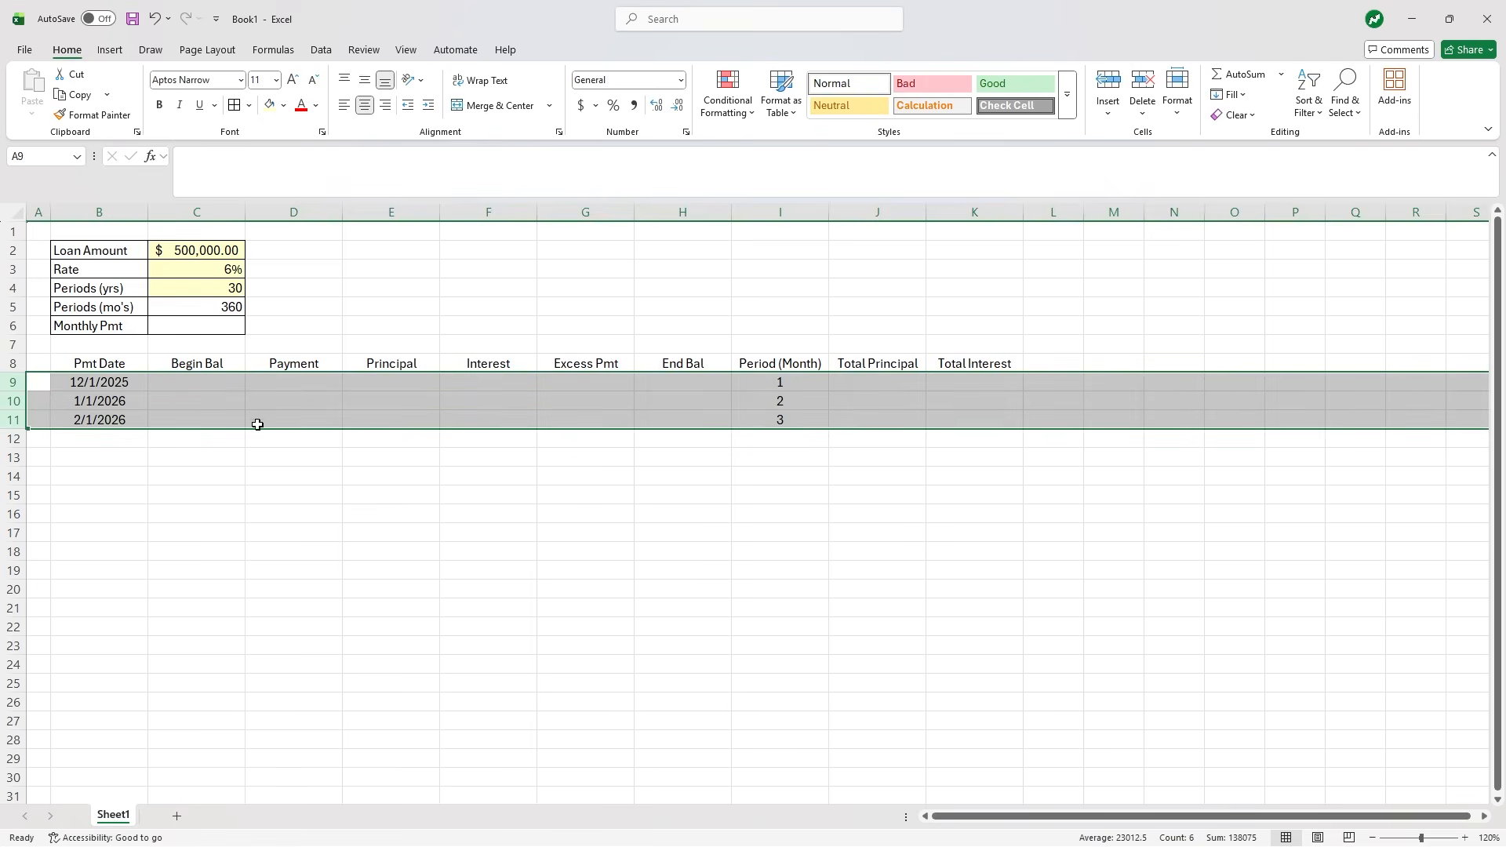
drag(120, 386, 760, 463)
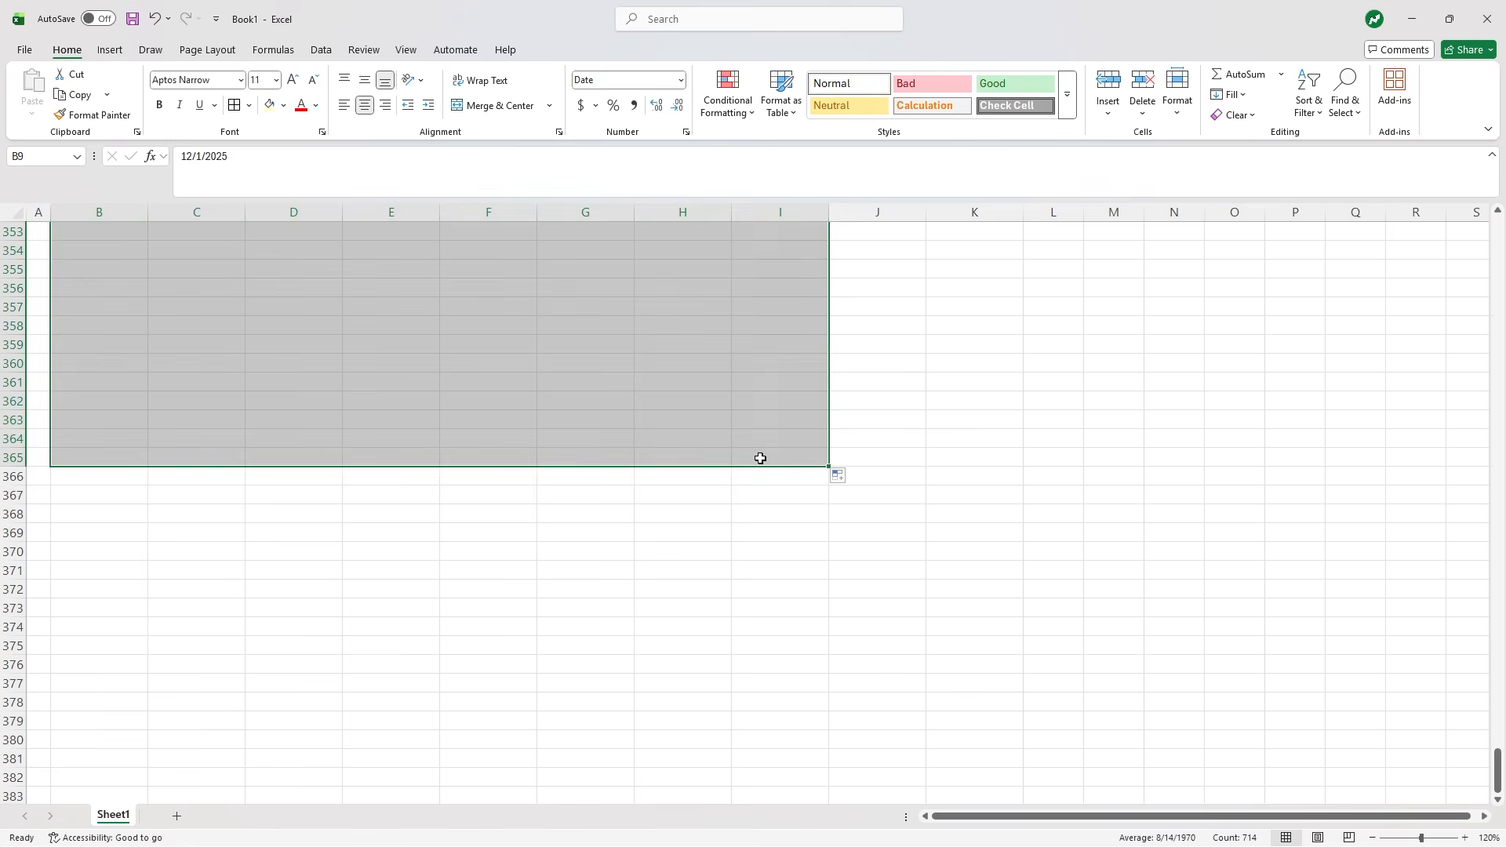
drag(107, 439, 833, 518)
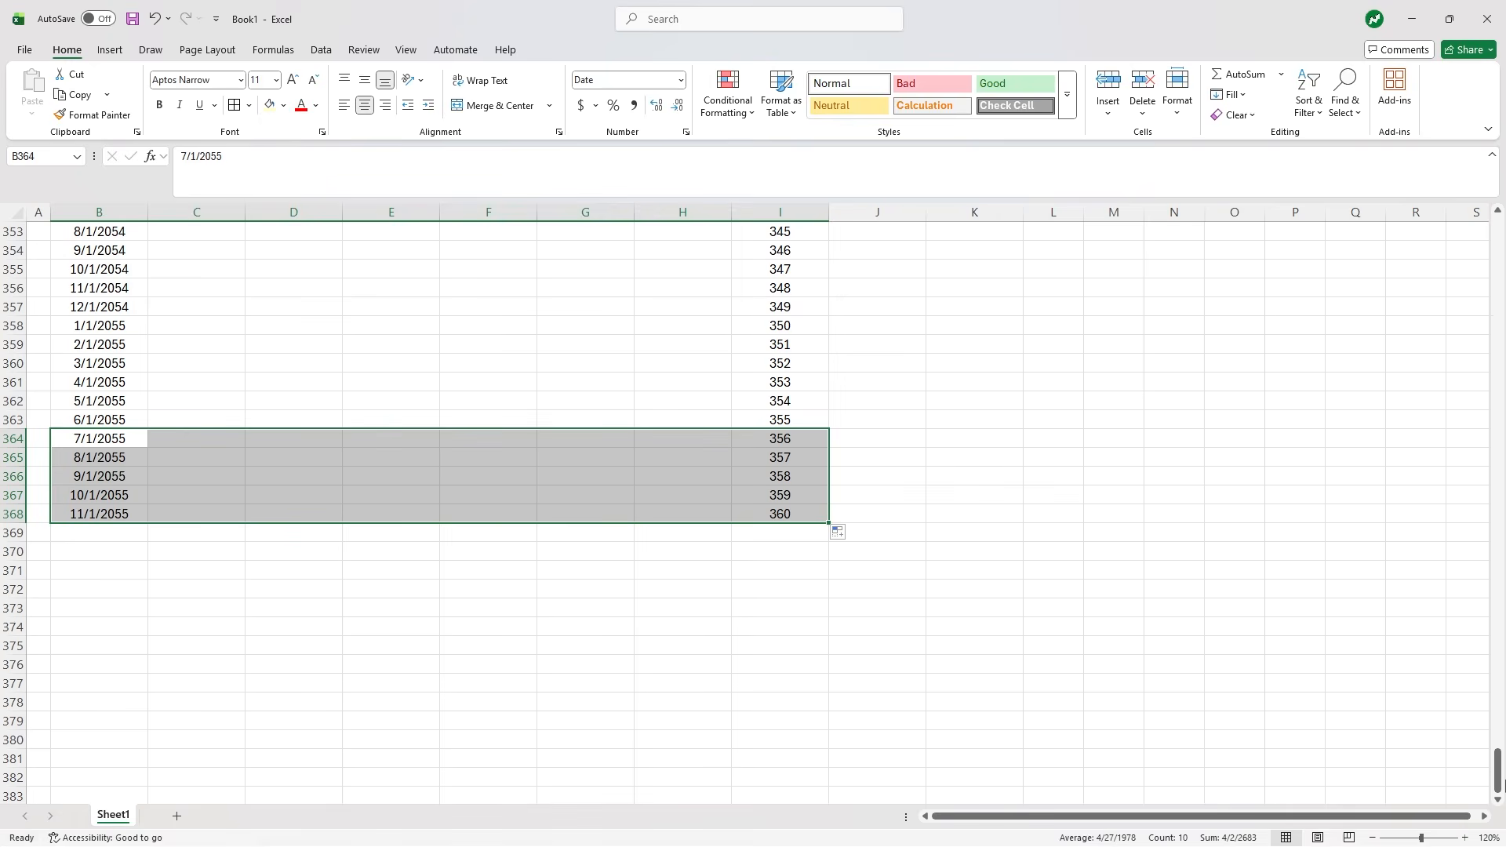
- Link the first beginning balance in C9 to the loan amount with =C2
drag(1497, 772, 1457, 117)
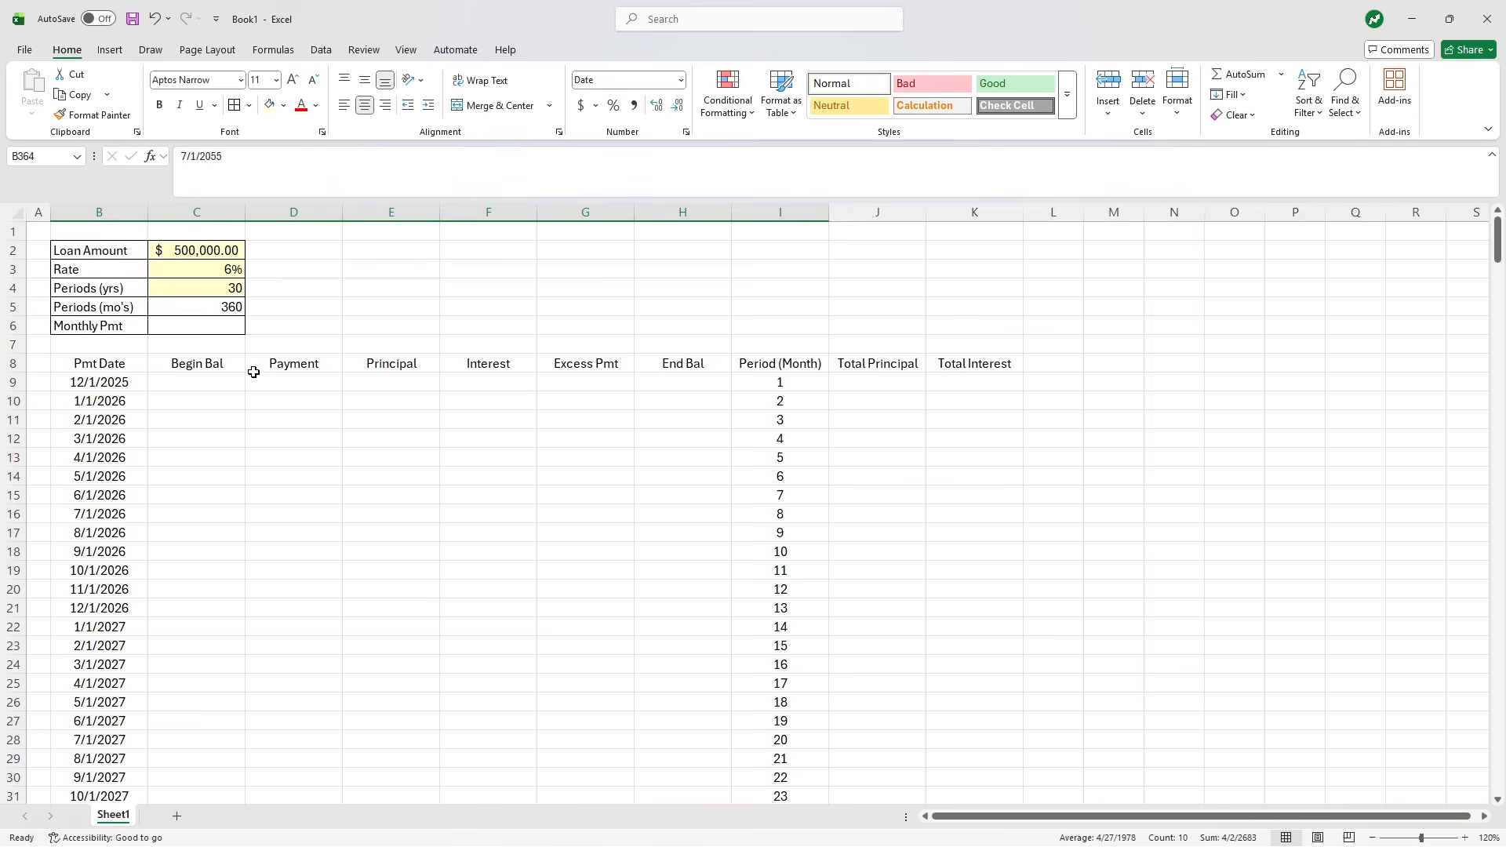
click(229, 384)
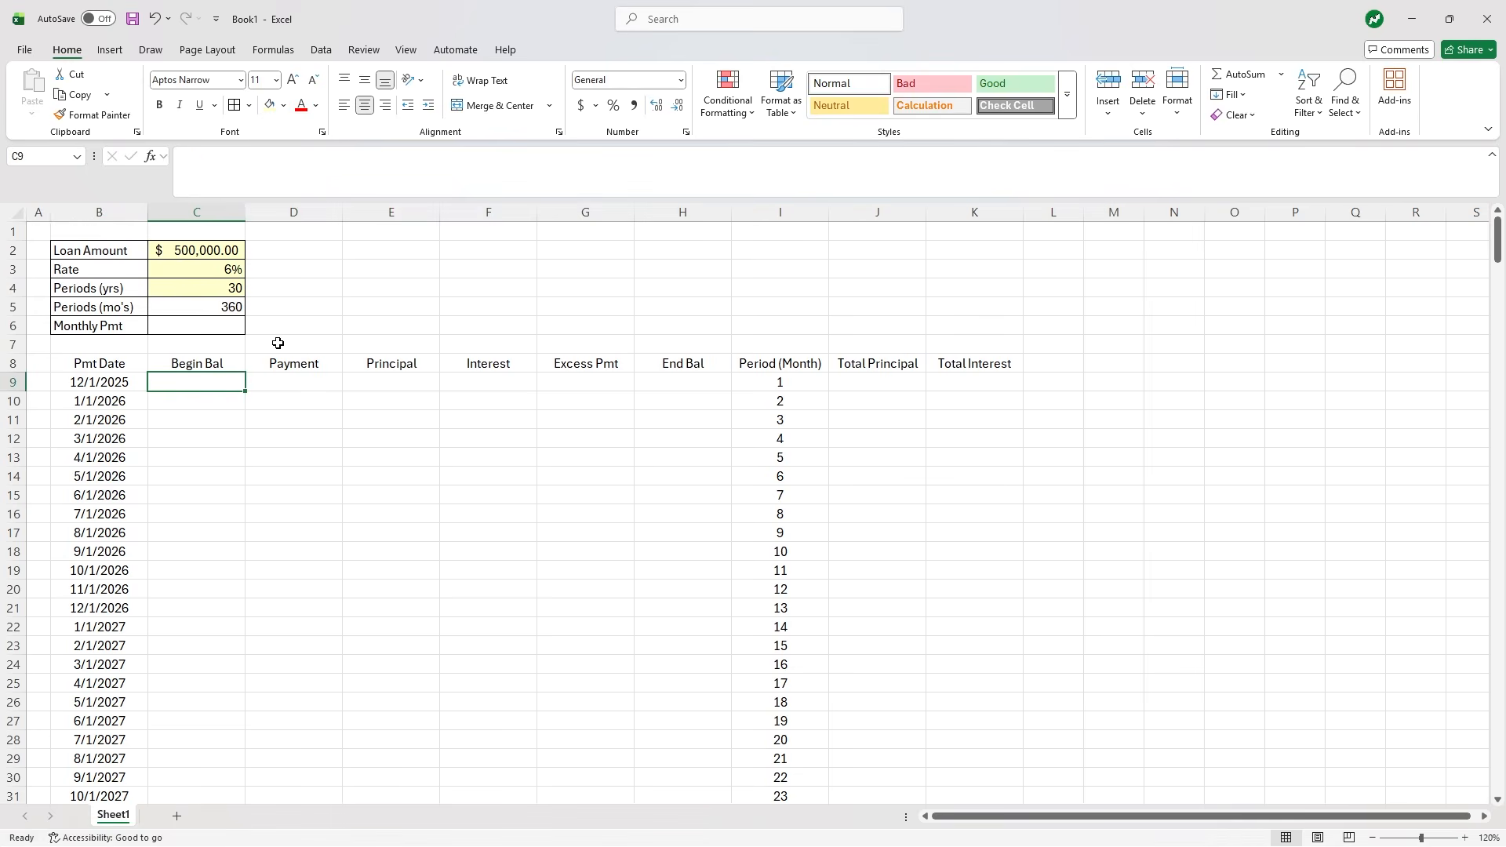
text(=)
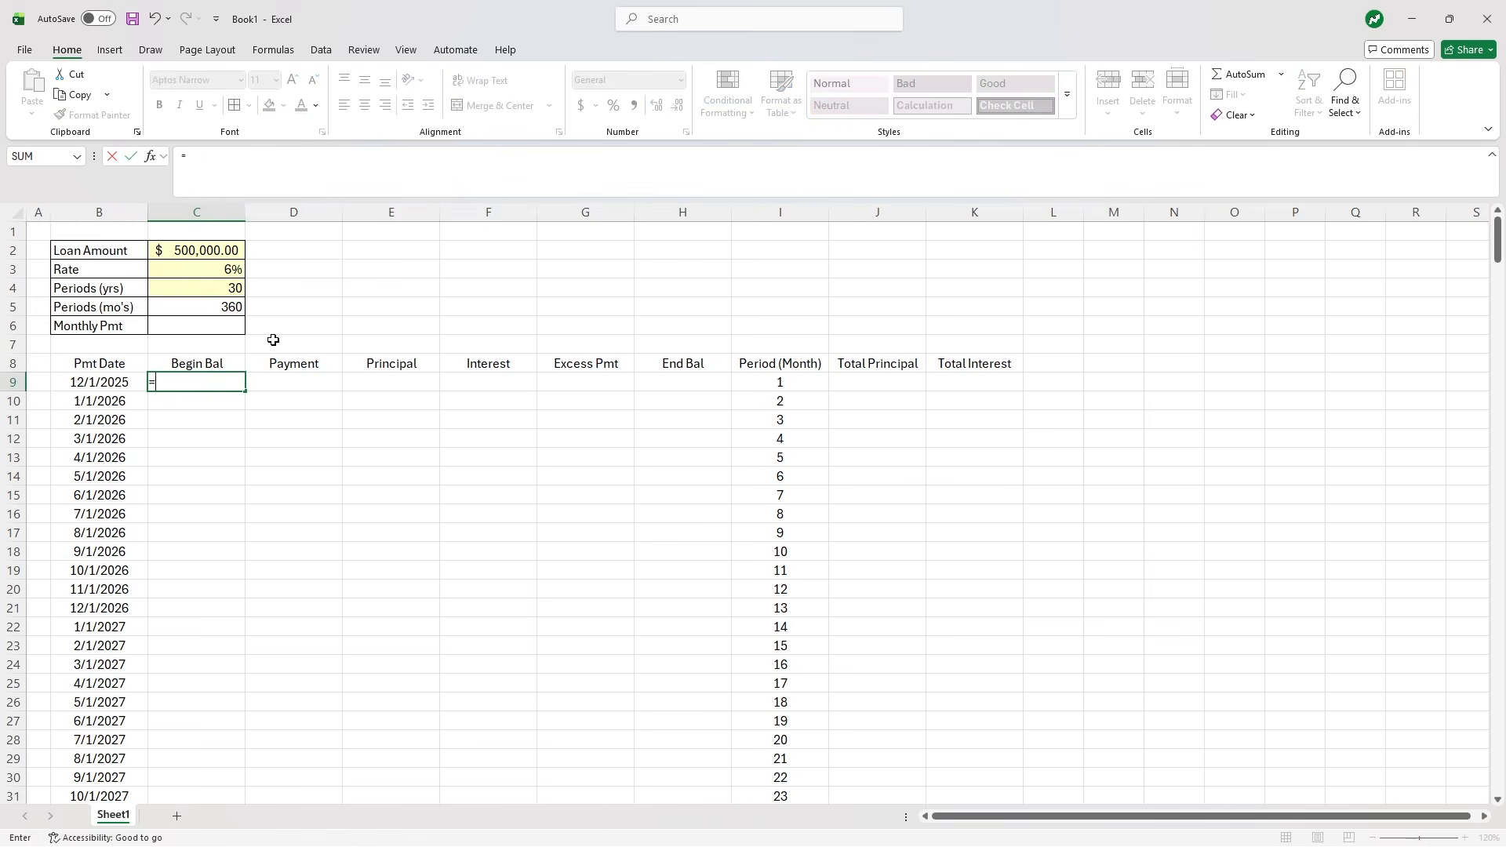
click(208, 248)
key(Return)
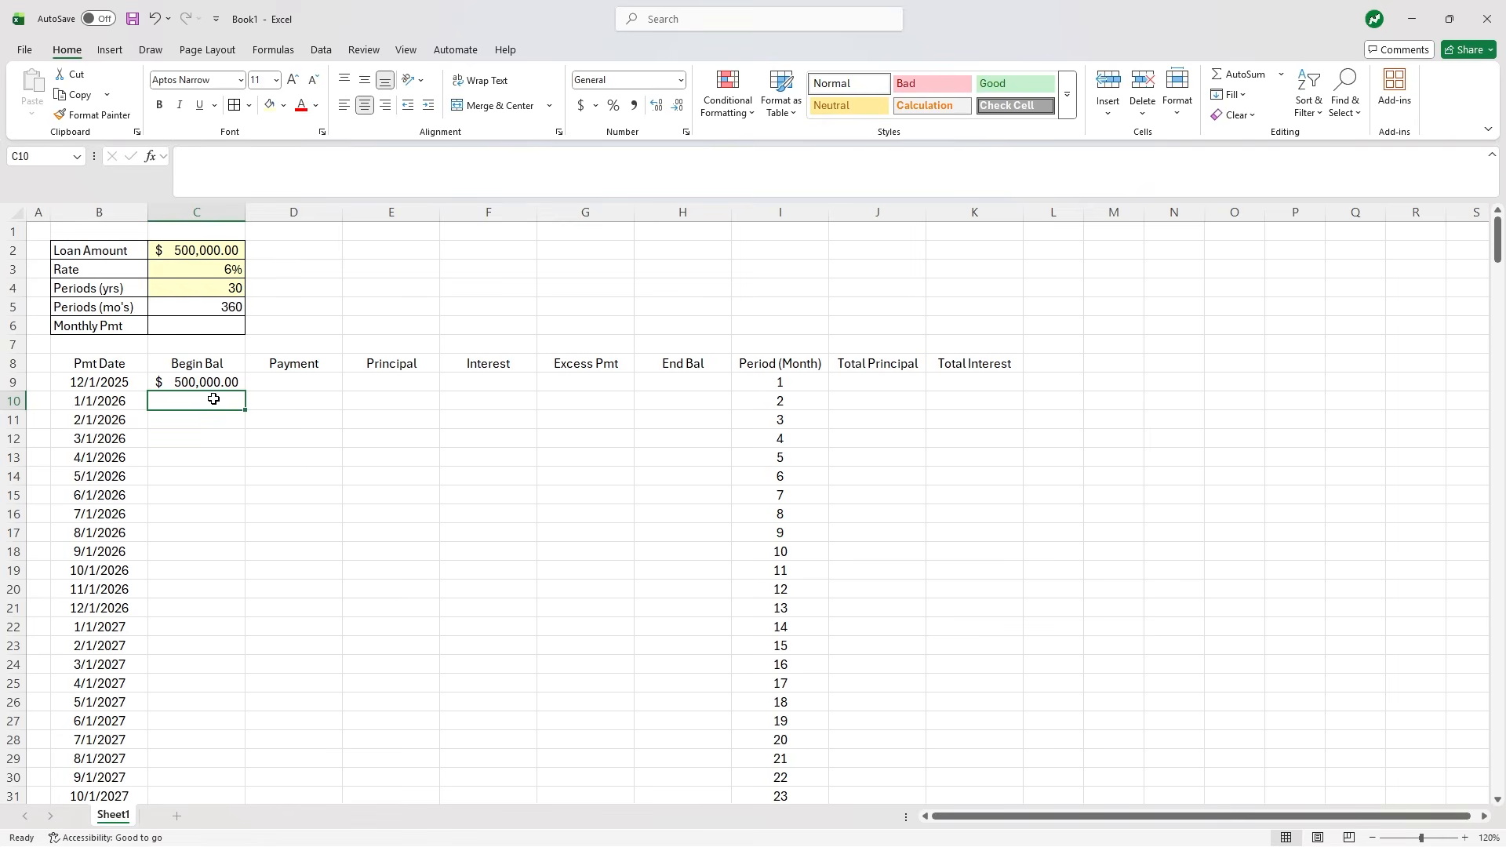
- Set the second beginning balance in C10 to the previous month's ending balance with =H9
text(=)
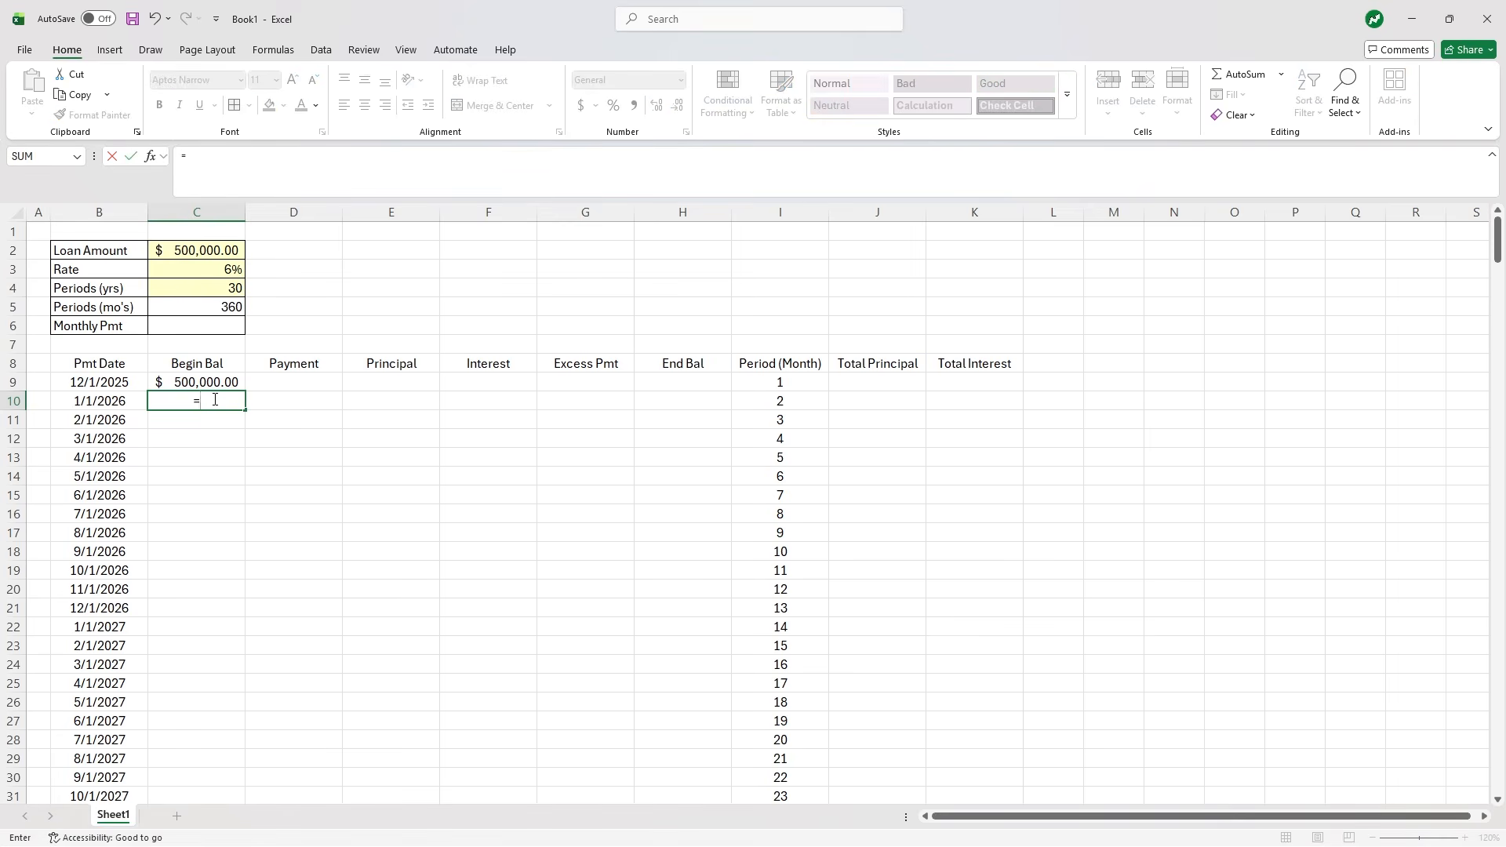
click(649, 381)
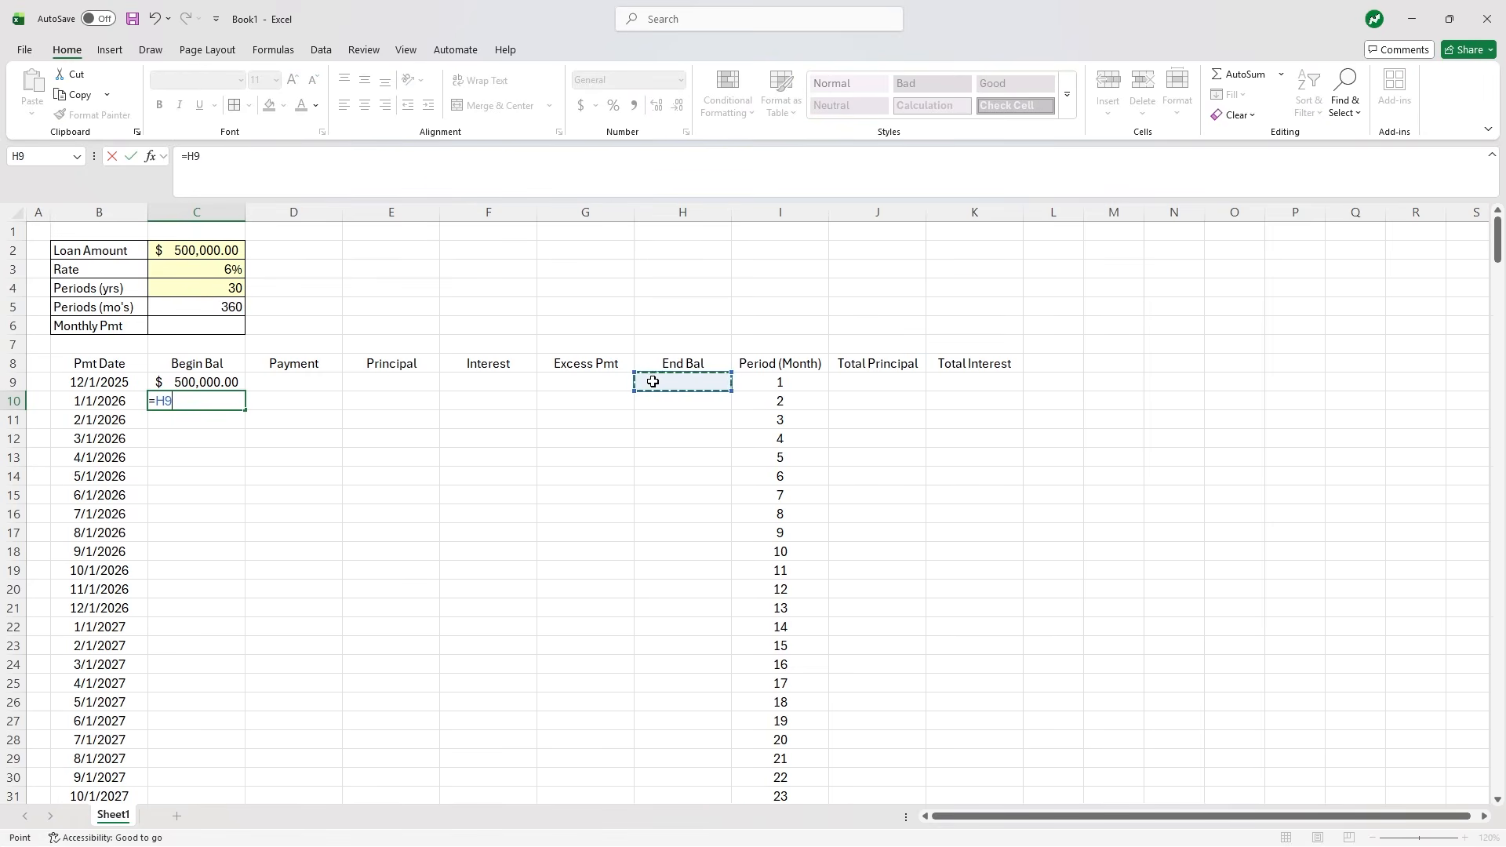
key(Return)
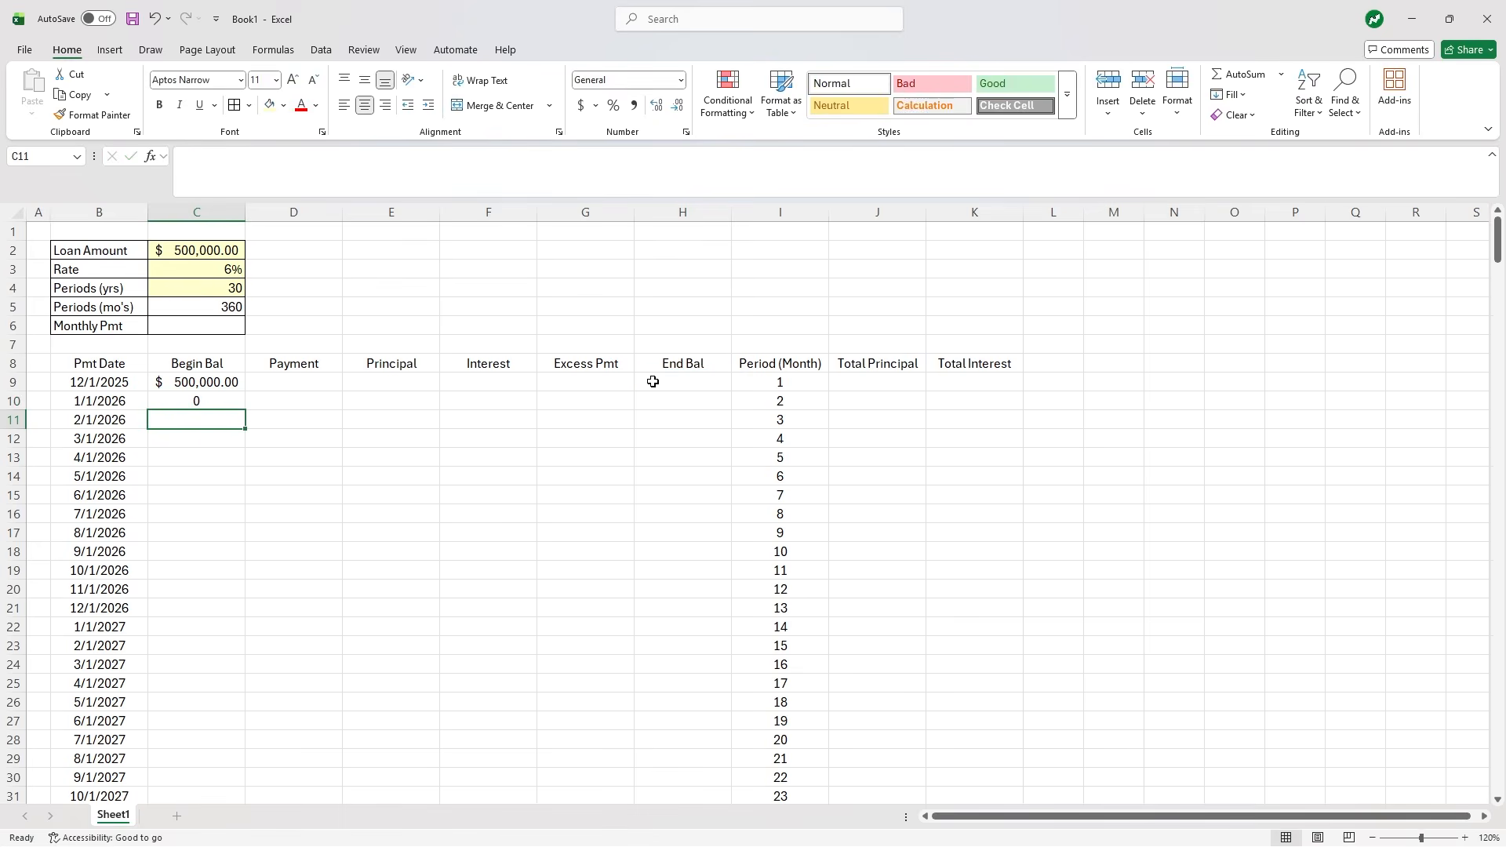
- Calculate the first ending balance in H9 as beginning balance minus principal and excess payment with =C9-E9-G9
click(653, 382)
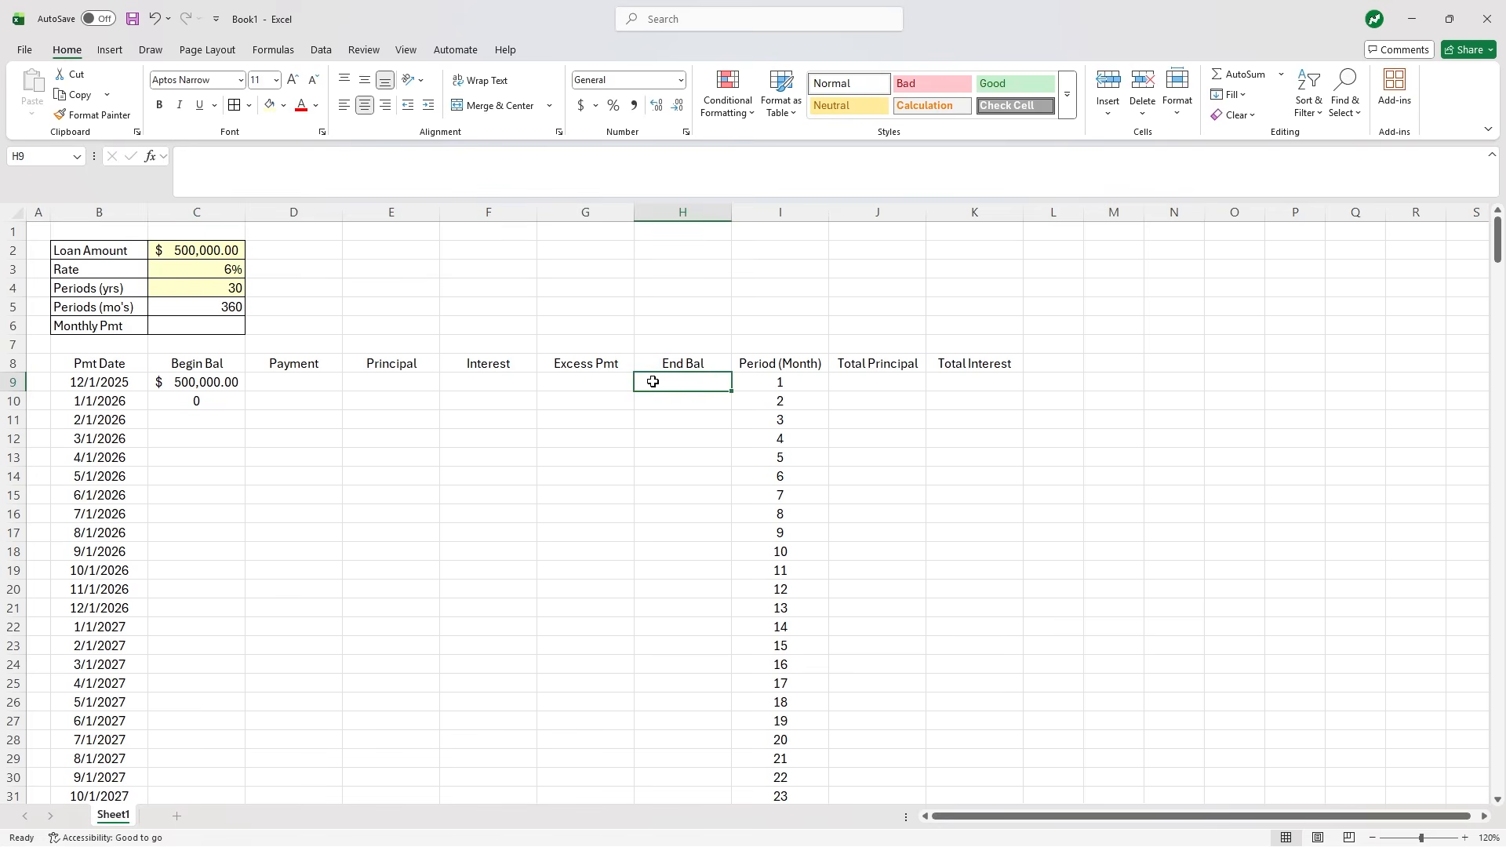
text(=)
click(202, 382)
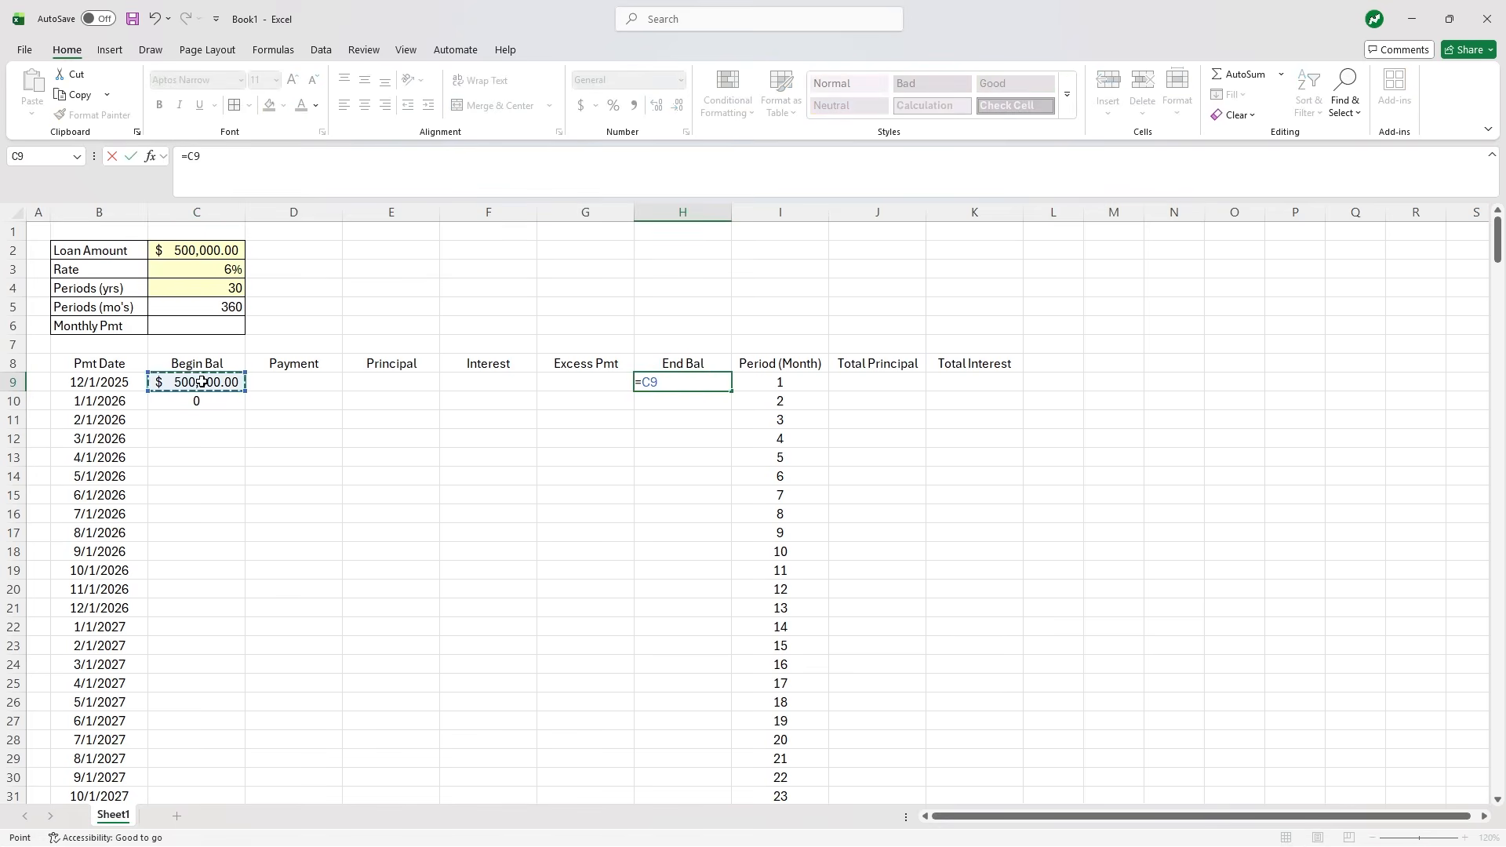
text(-)
click(369, 383)
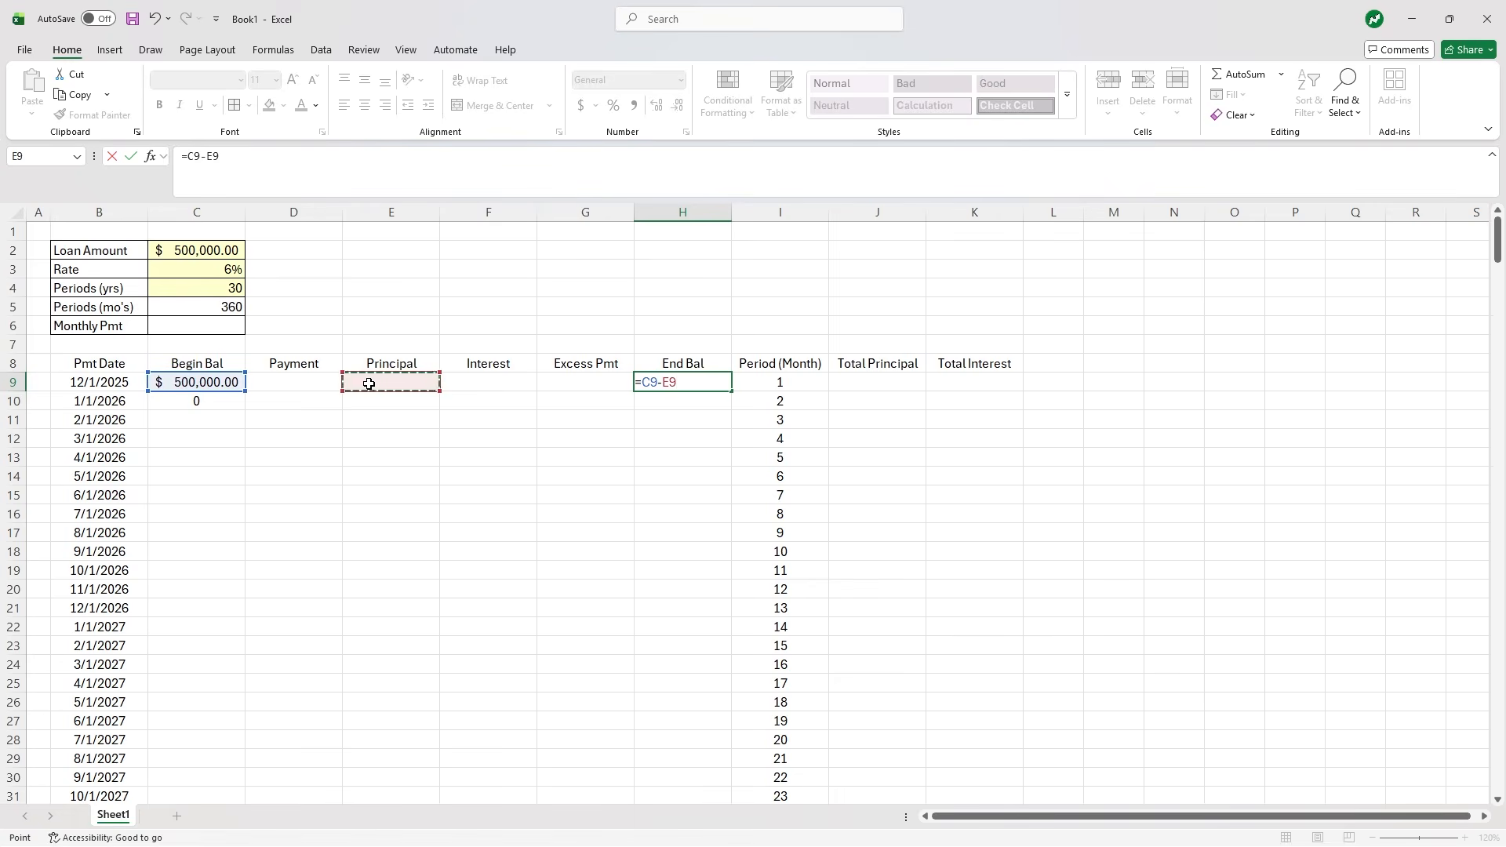
text(-)
click(600, 384)
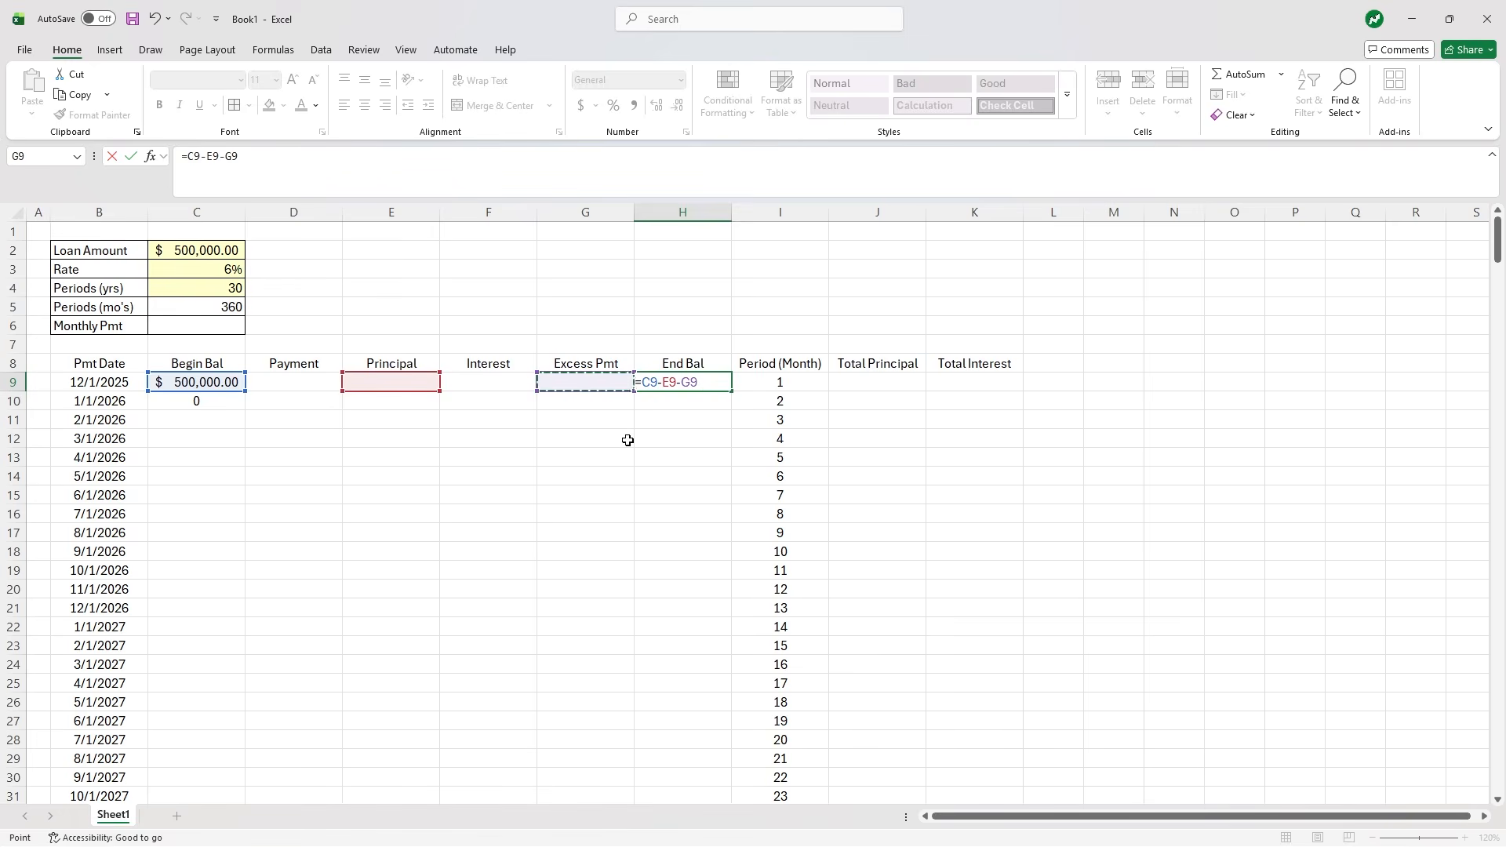
key(Return)
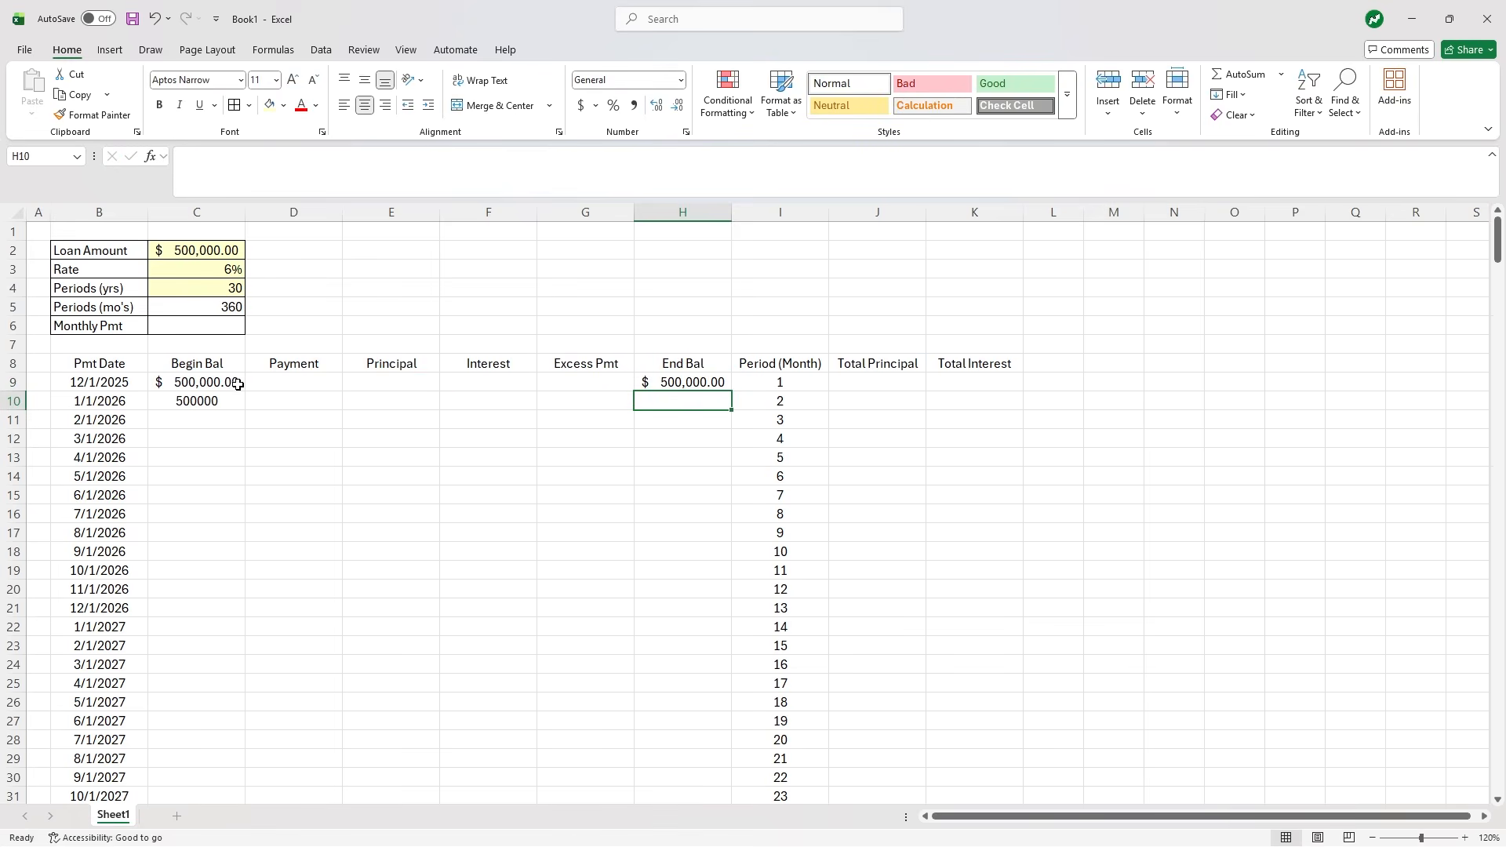
- Calculate the monthly payment in C6 from the rate, number of months and loan amount with =PMT(C3/12,C5,C2)
click(313, 384)
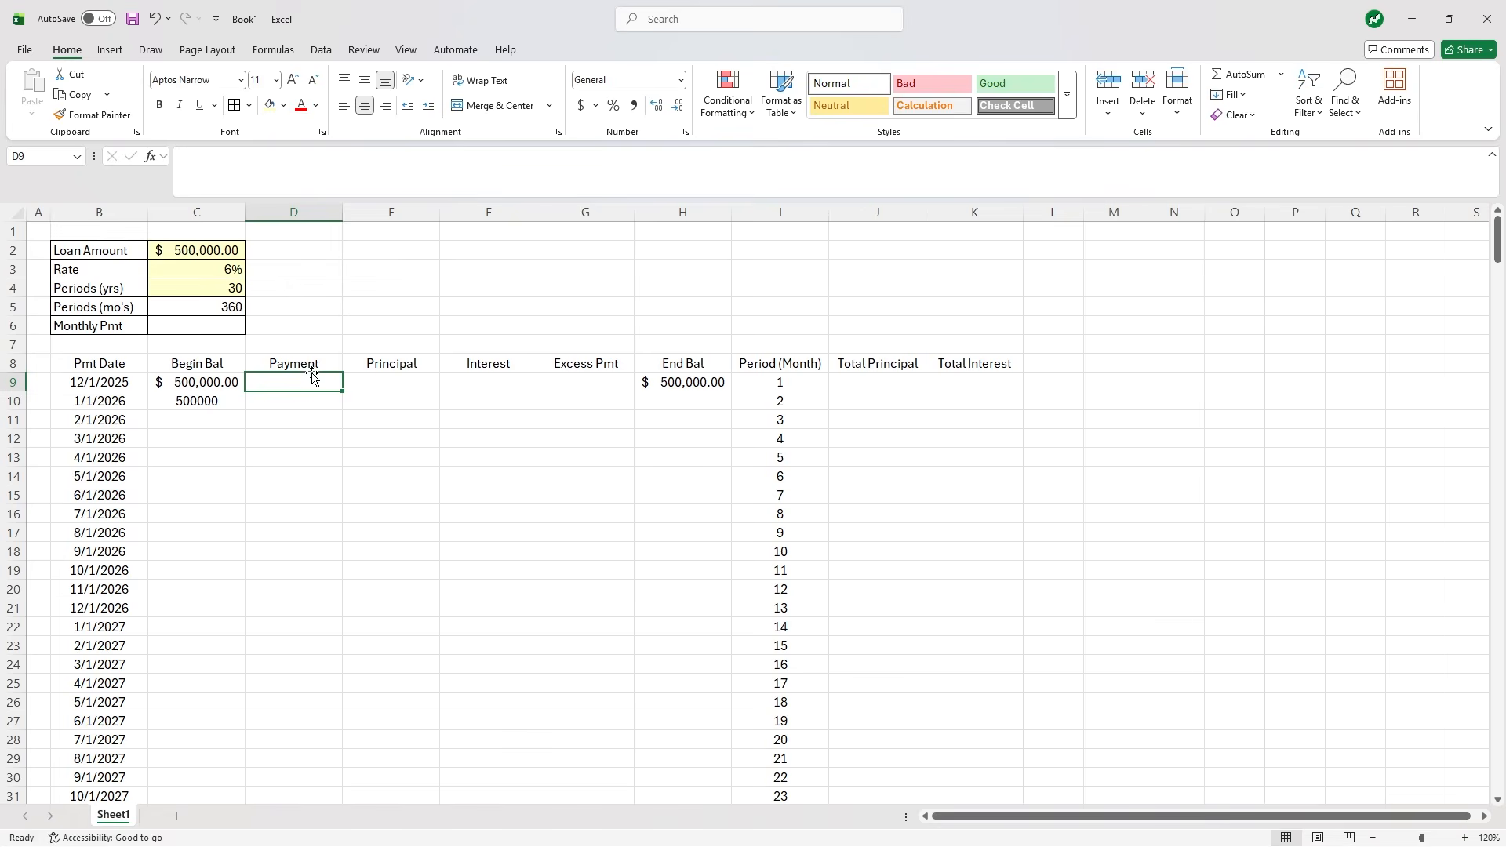
click(229, 325)
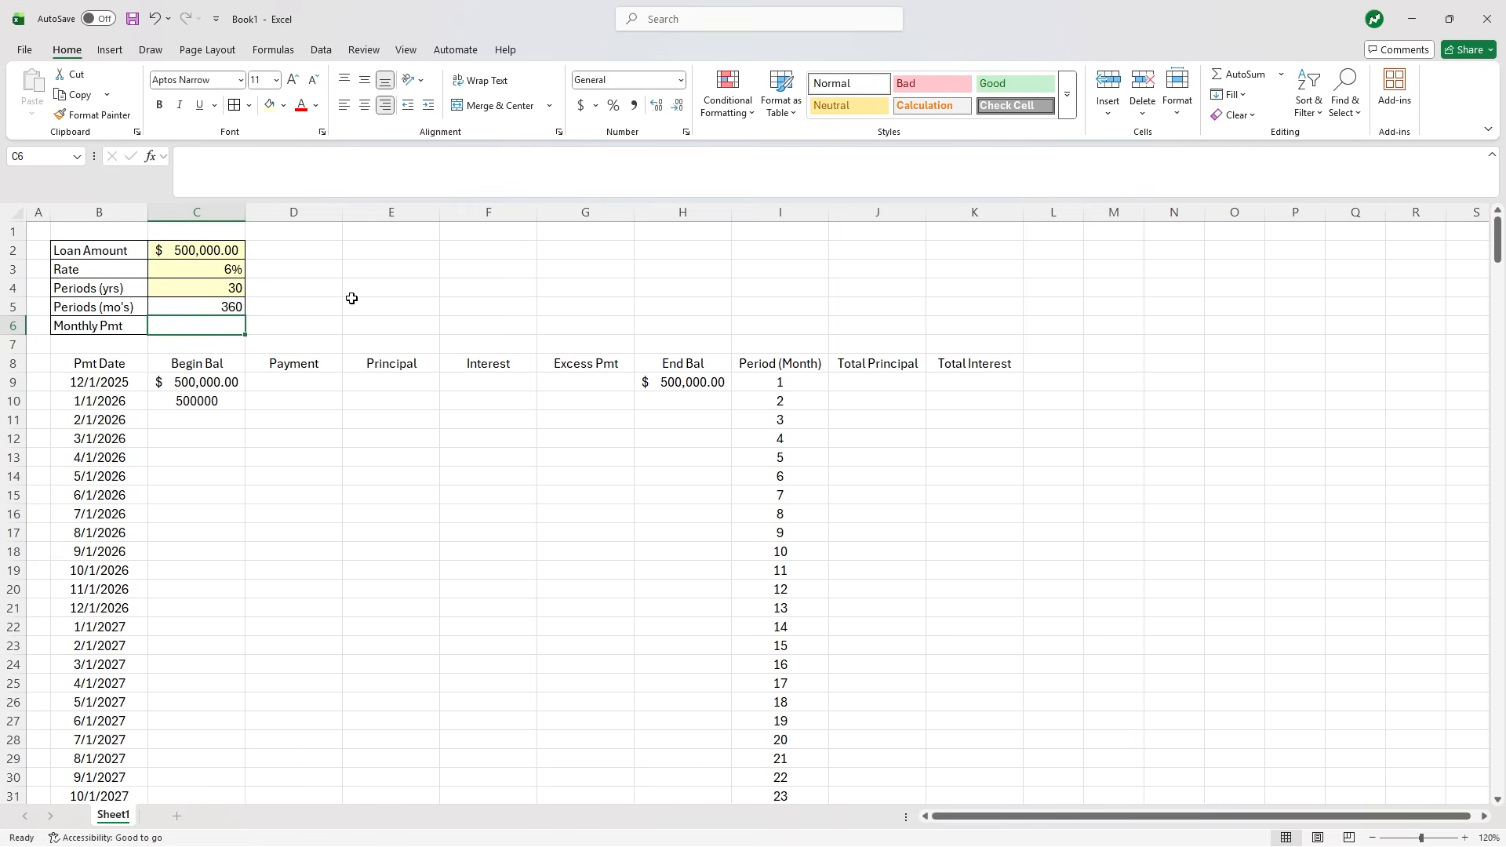
text(=)
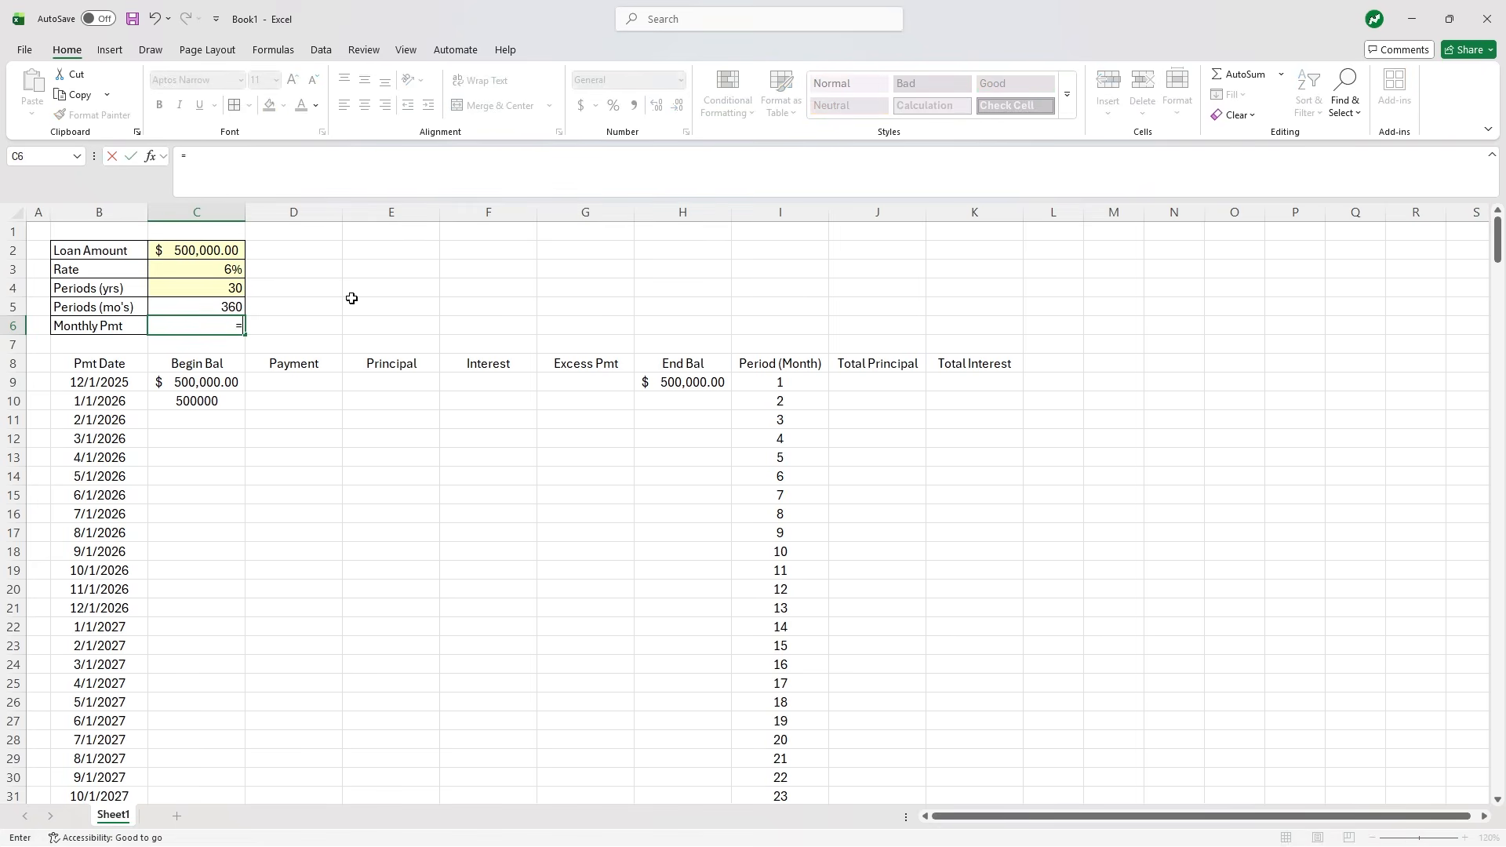
text(PMT)
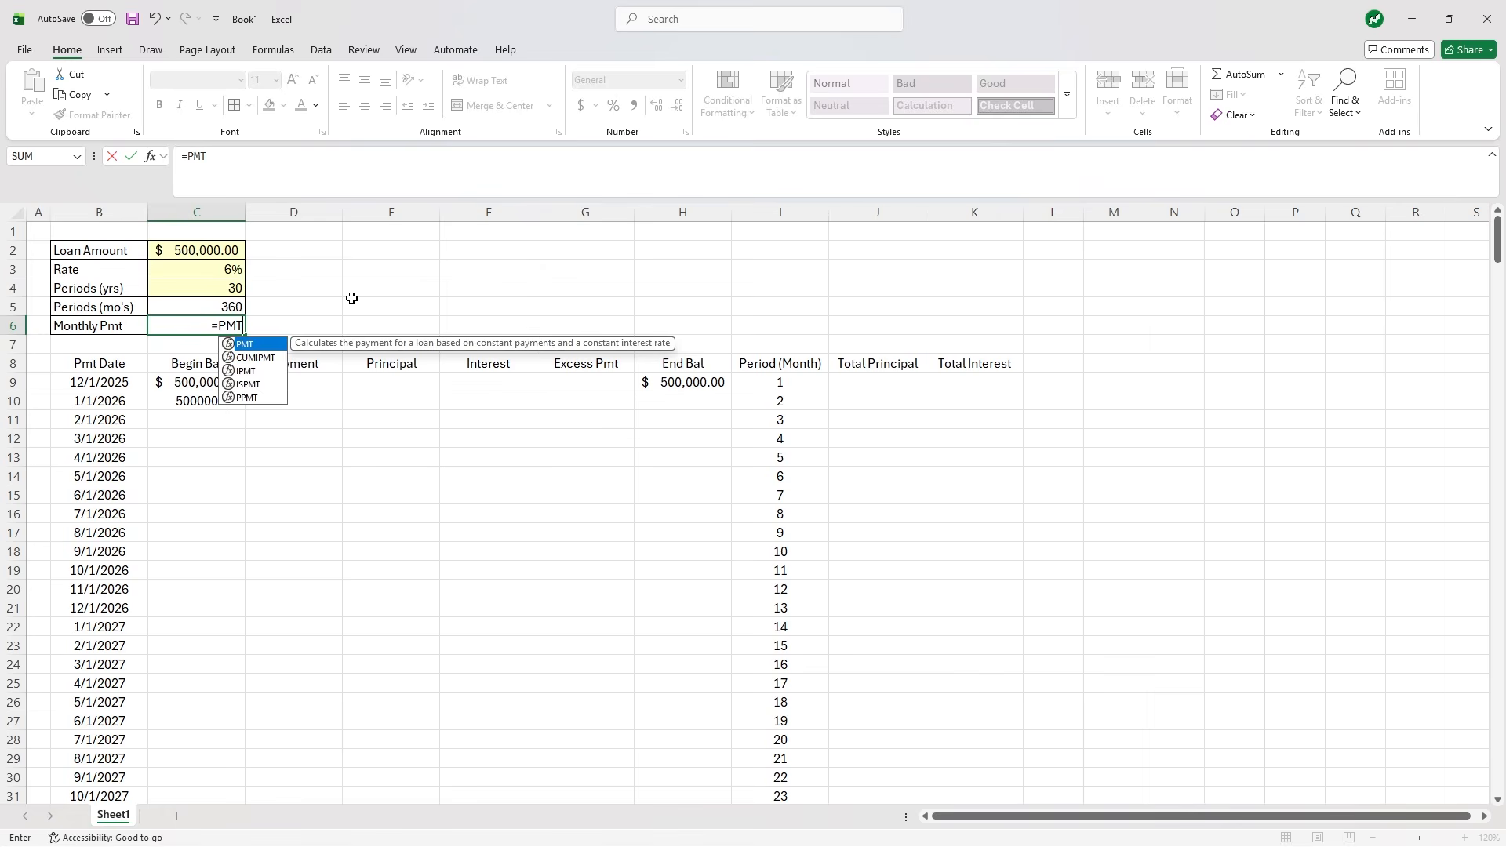
text(()
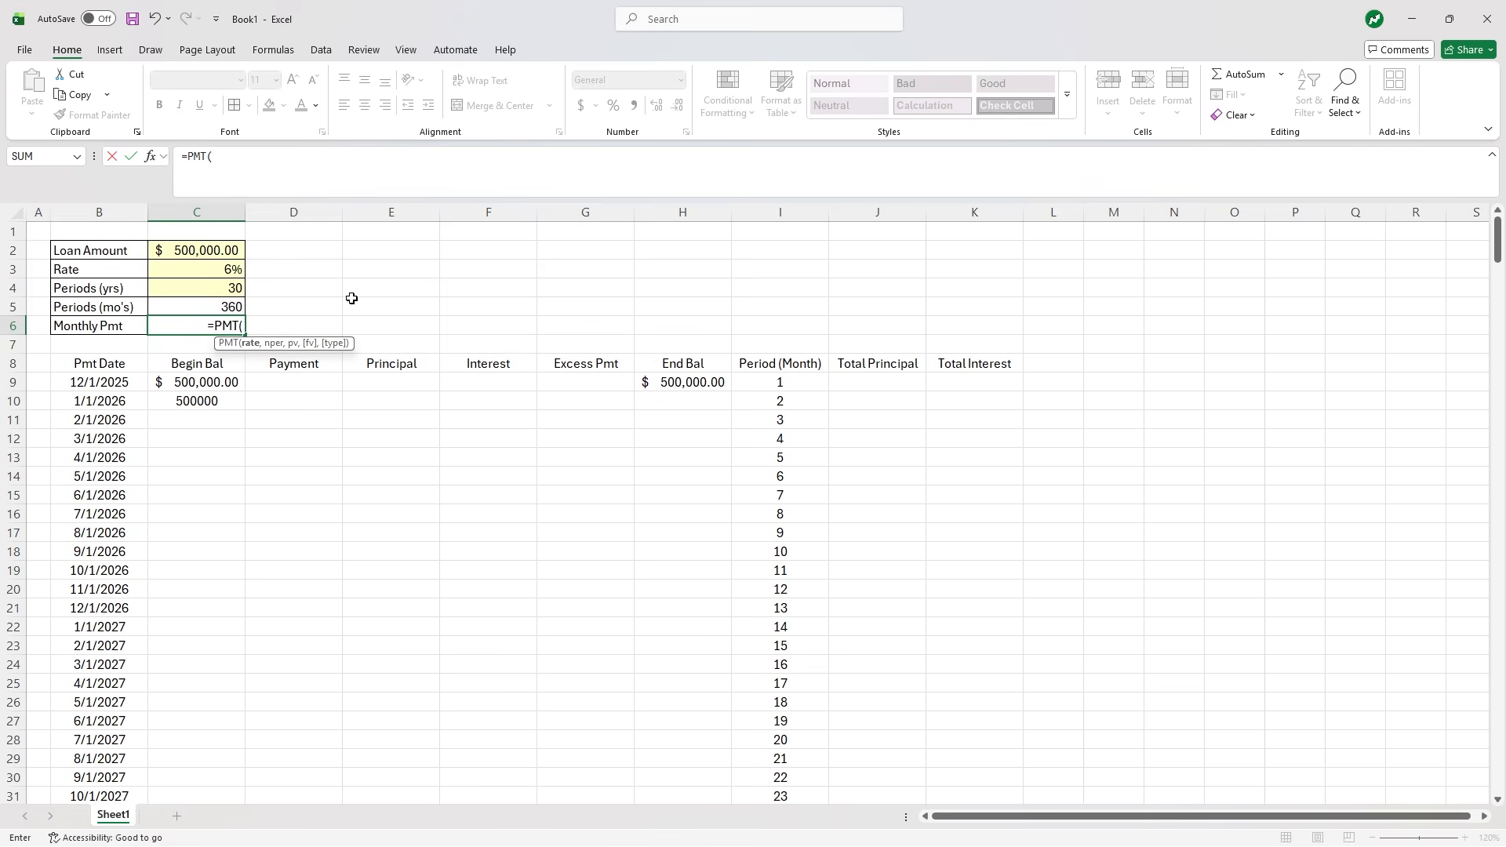
click(216, 269)
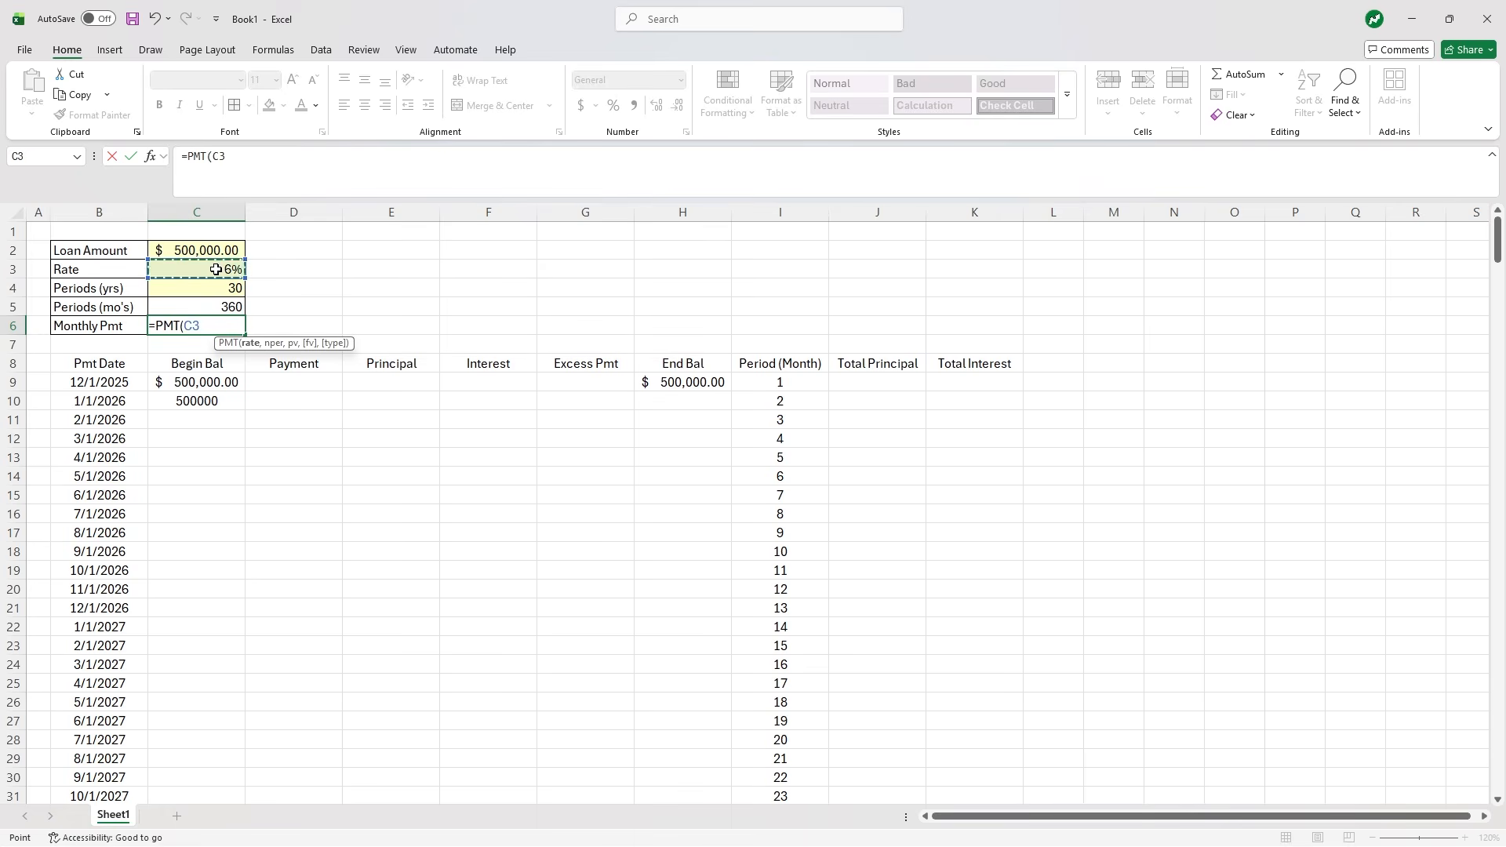
text(/12)
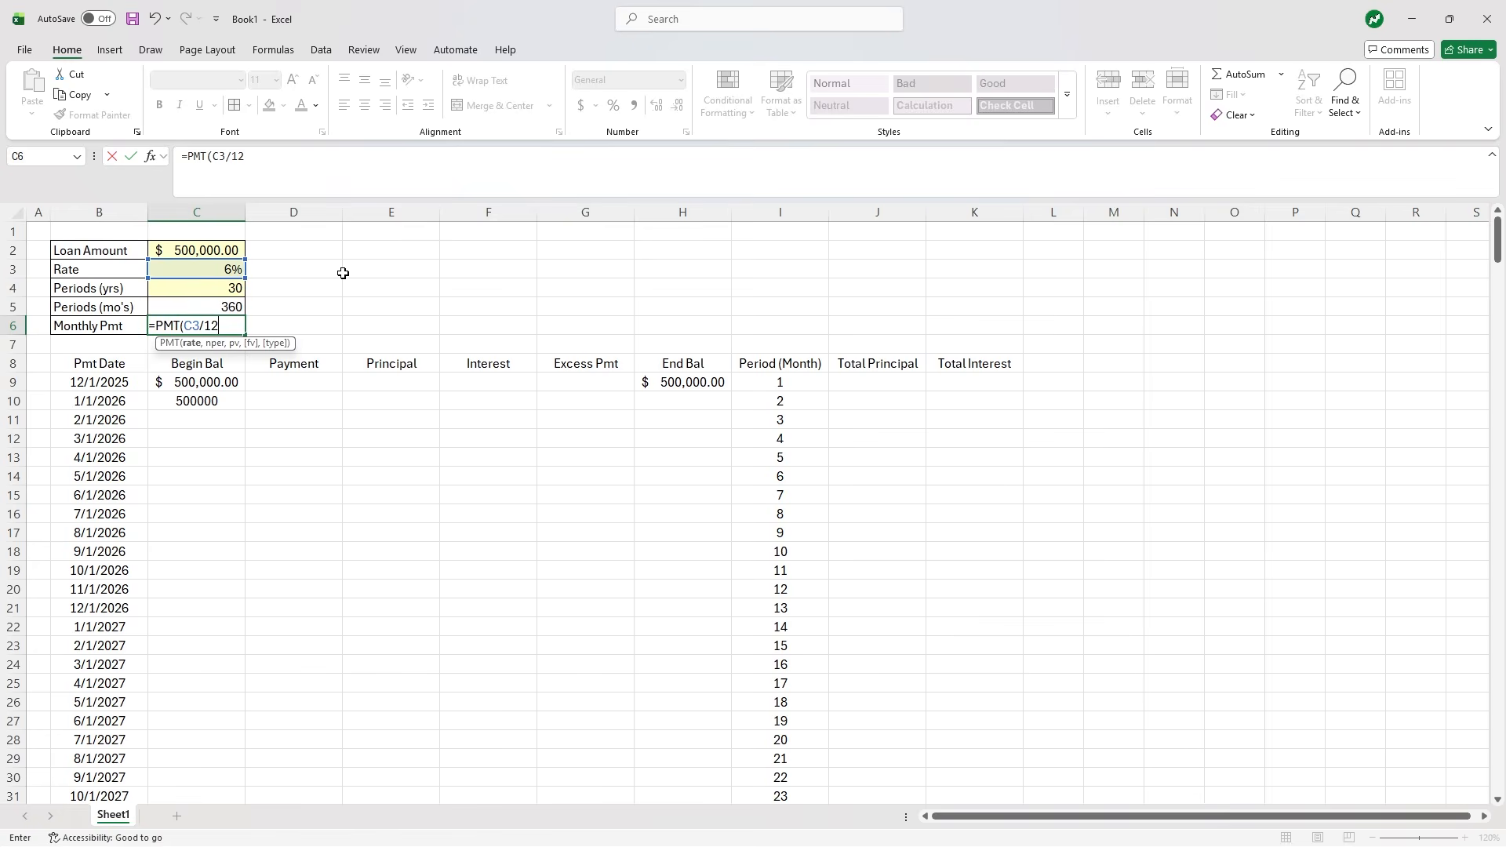
text(,)
click(203, 308)
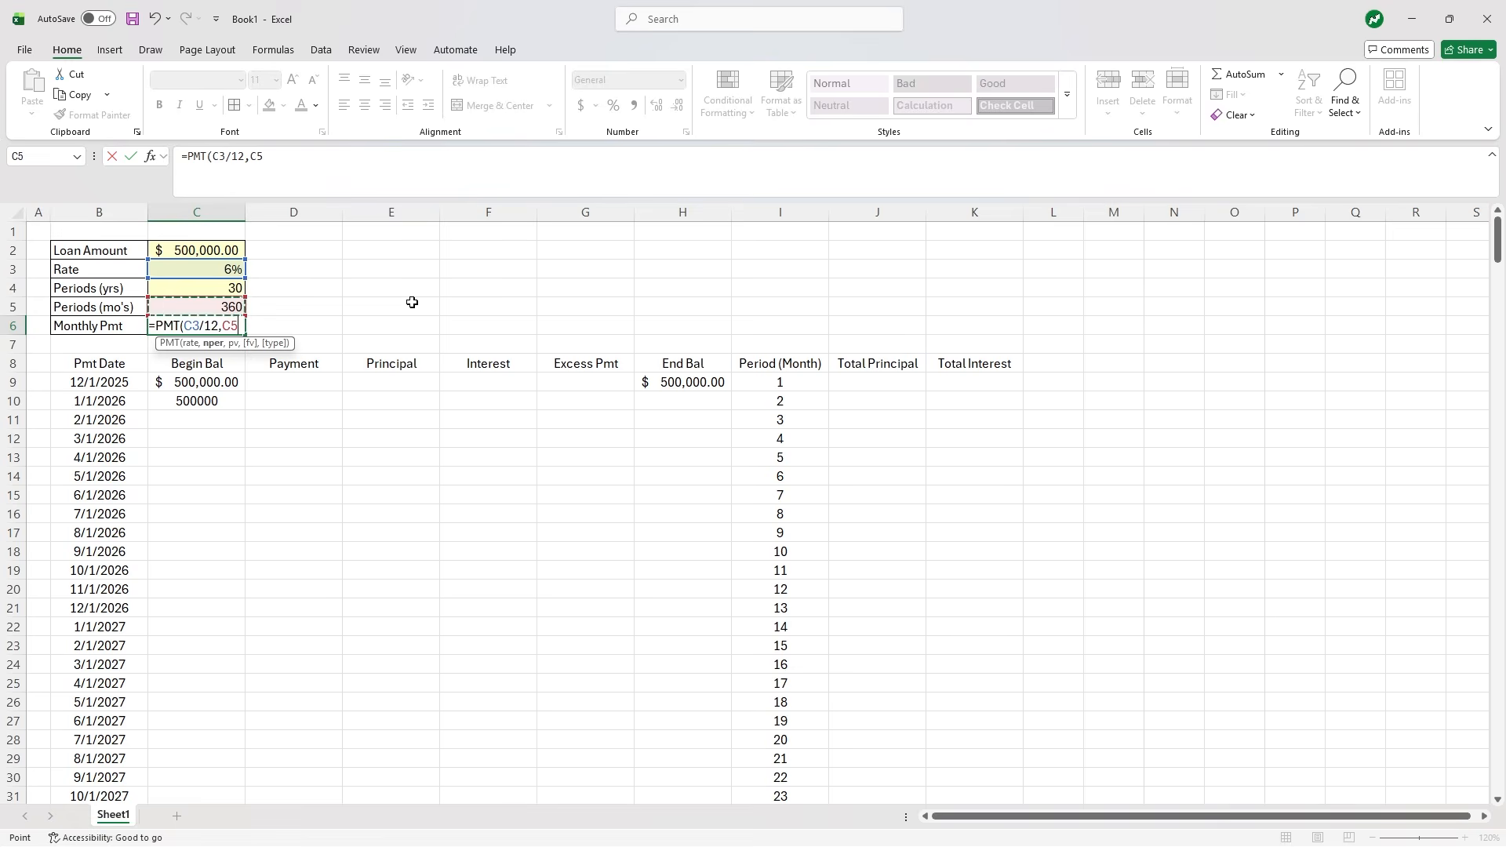
text(,)
click(222, 246)
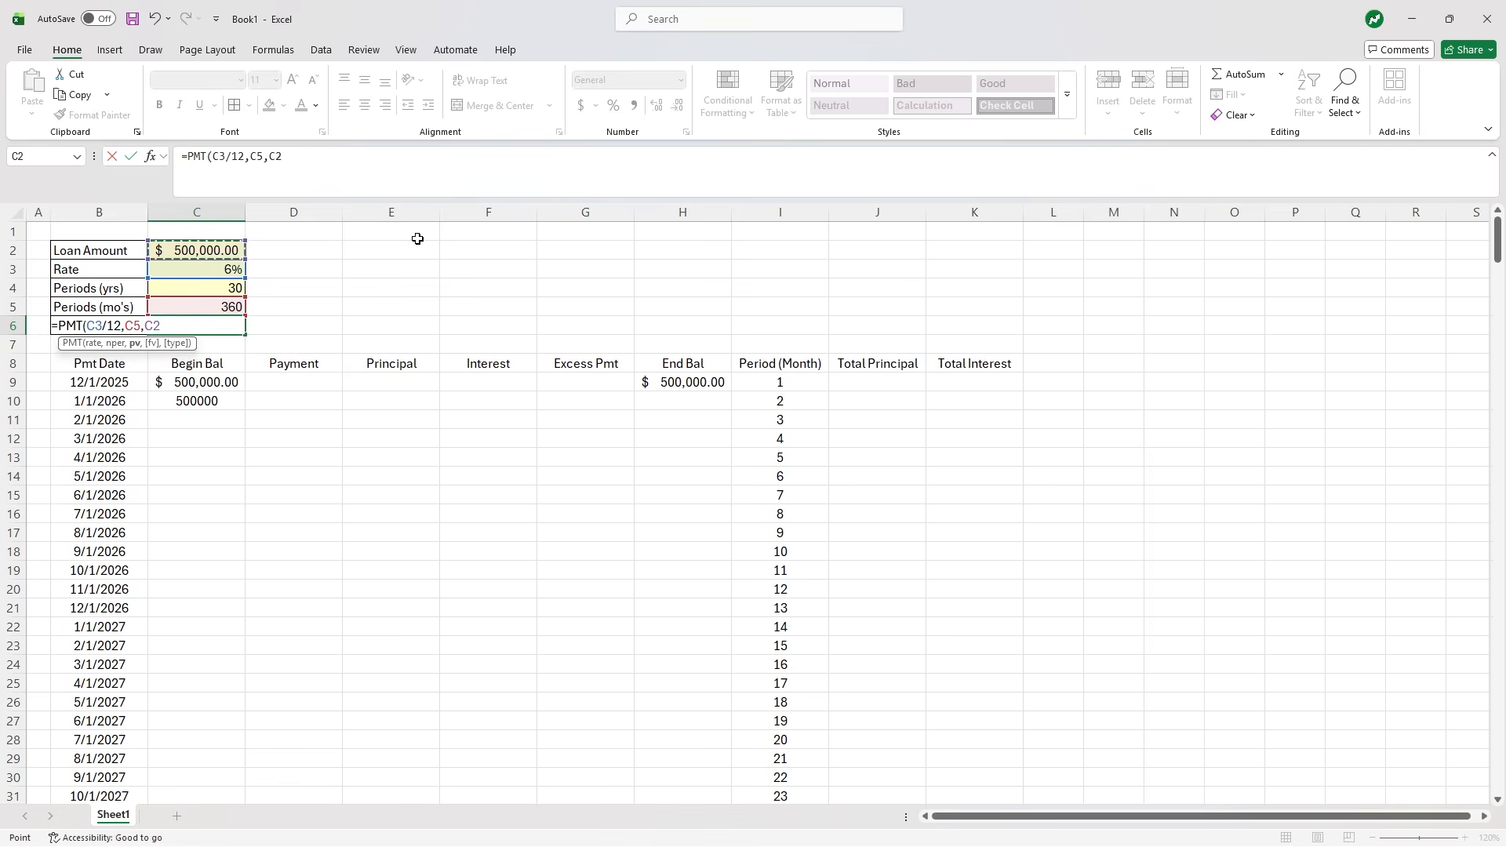
text())
key(Return)
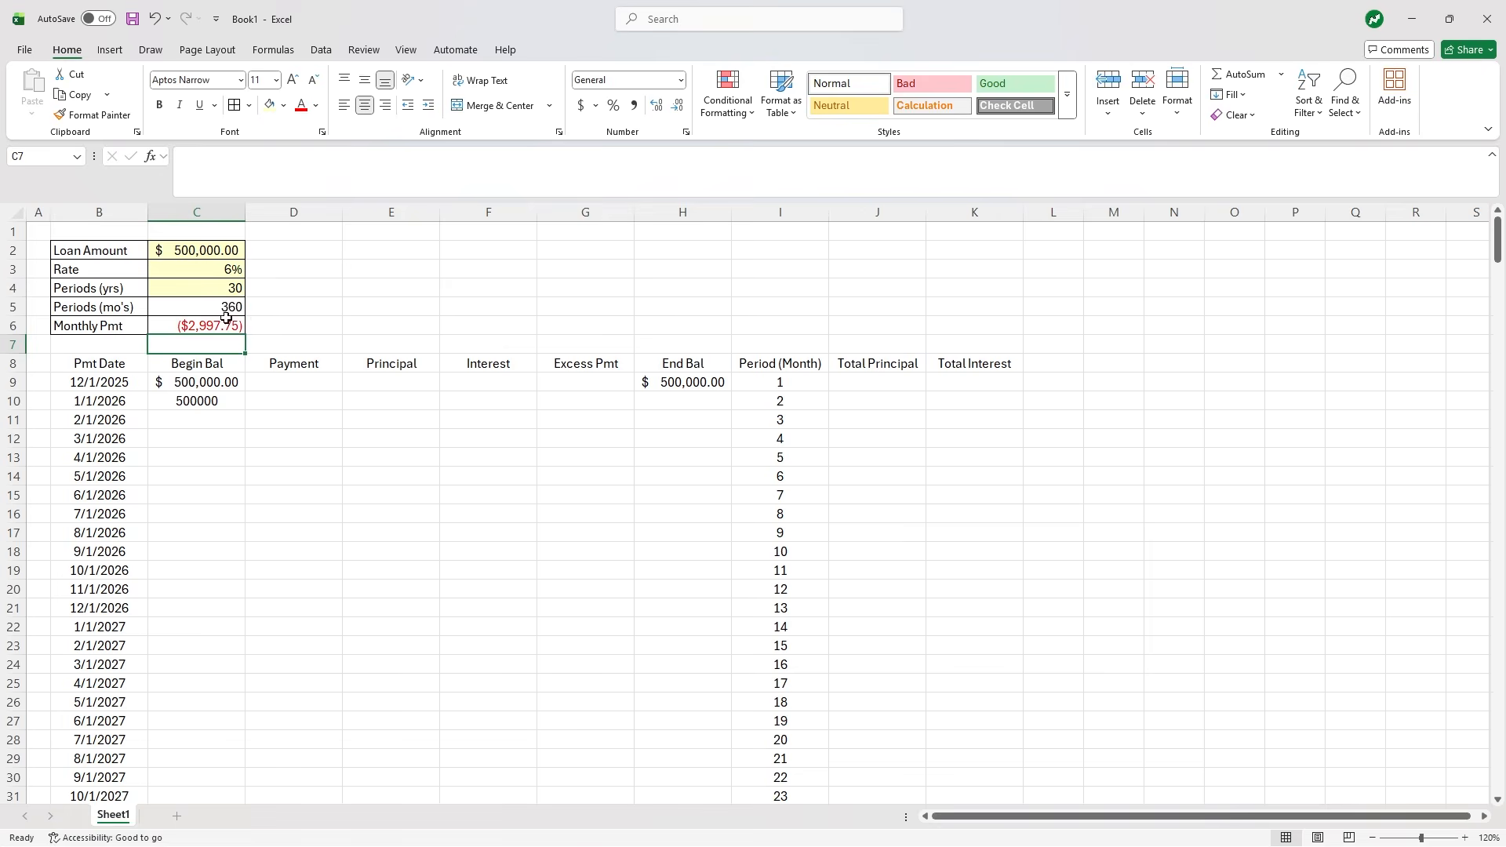
- Make the monthly payment in C6 positive by changing its formula to =-PMT(C3/12,C5,C2)
click(212, 329)
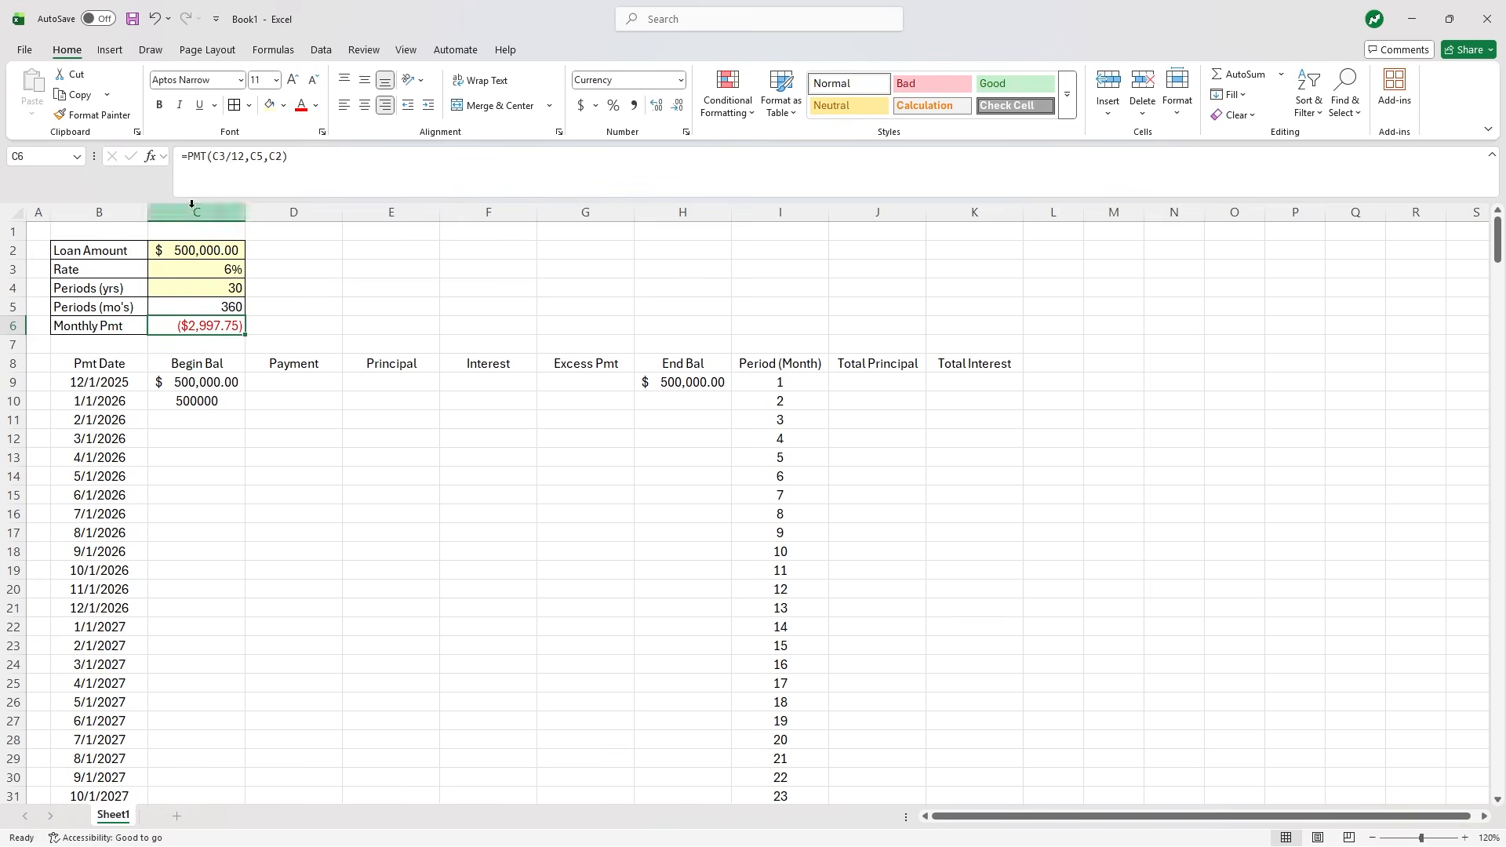
click(189, 156)
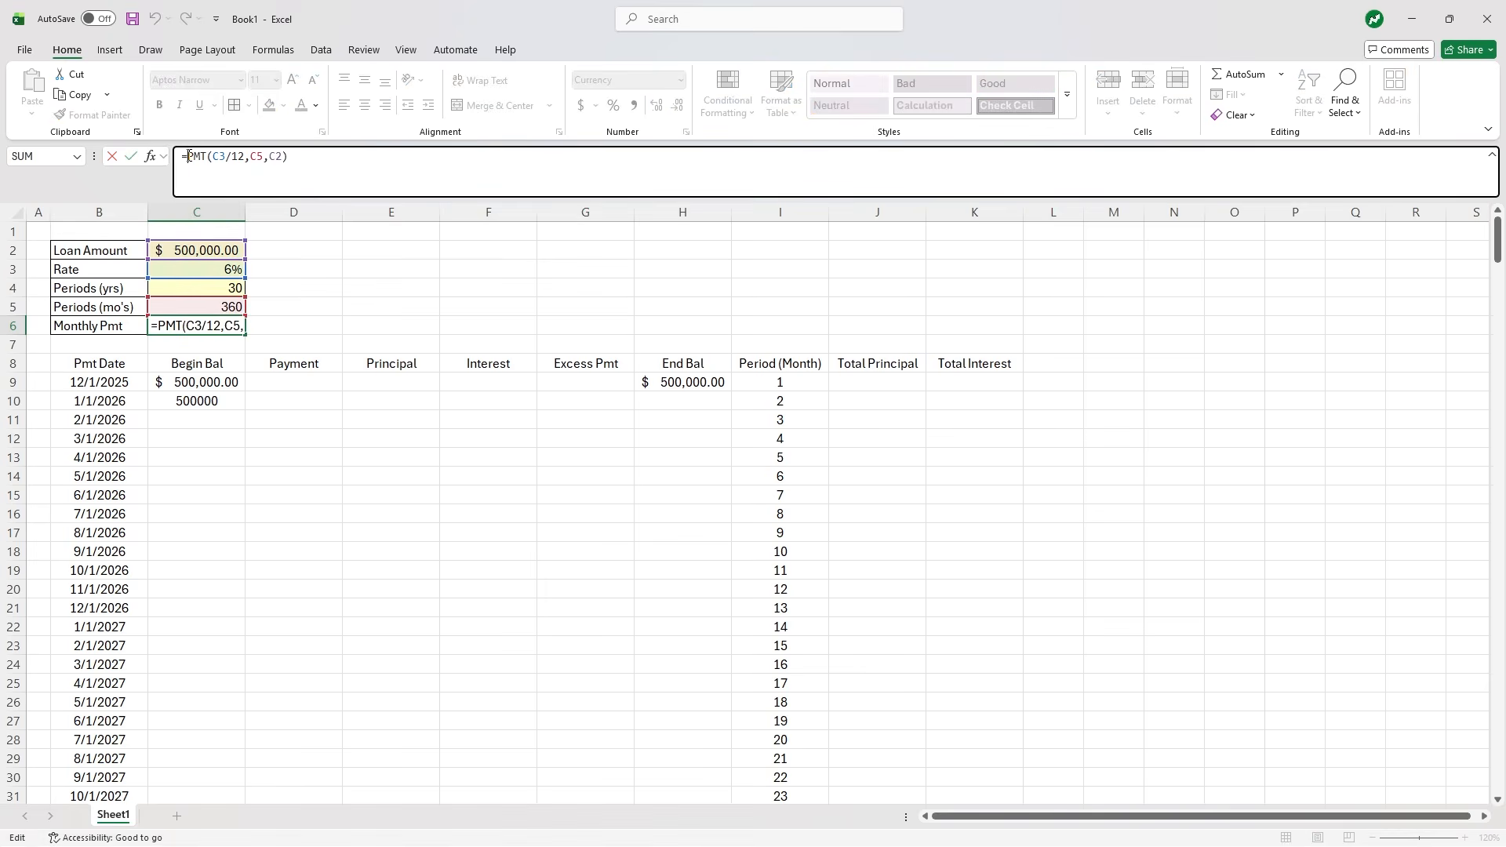
text(-)
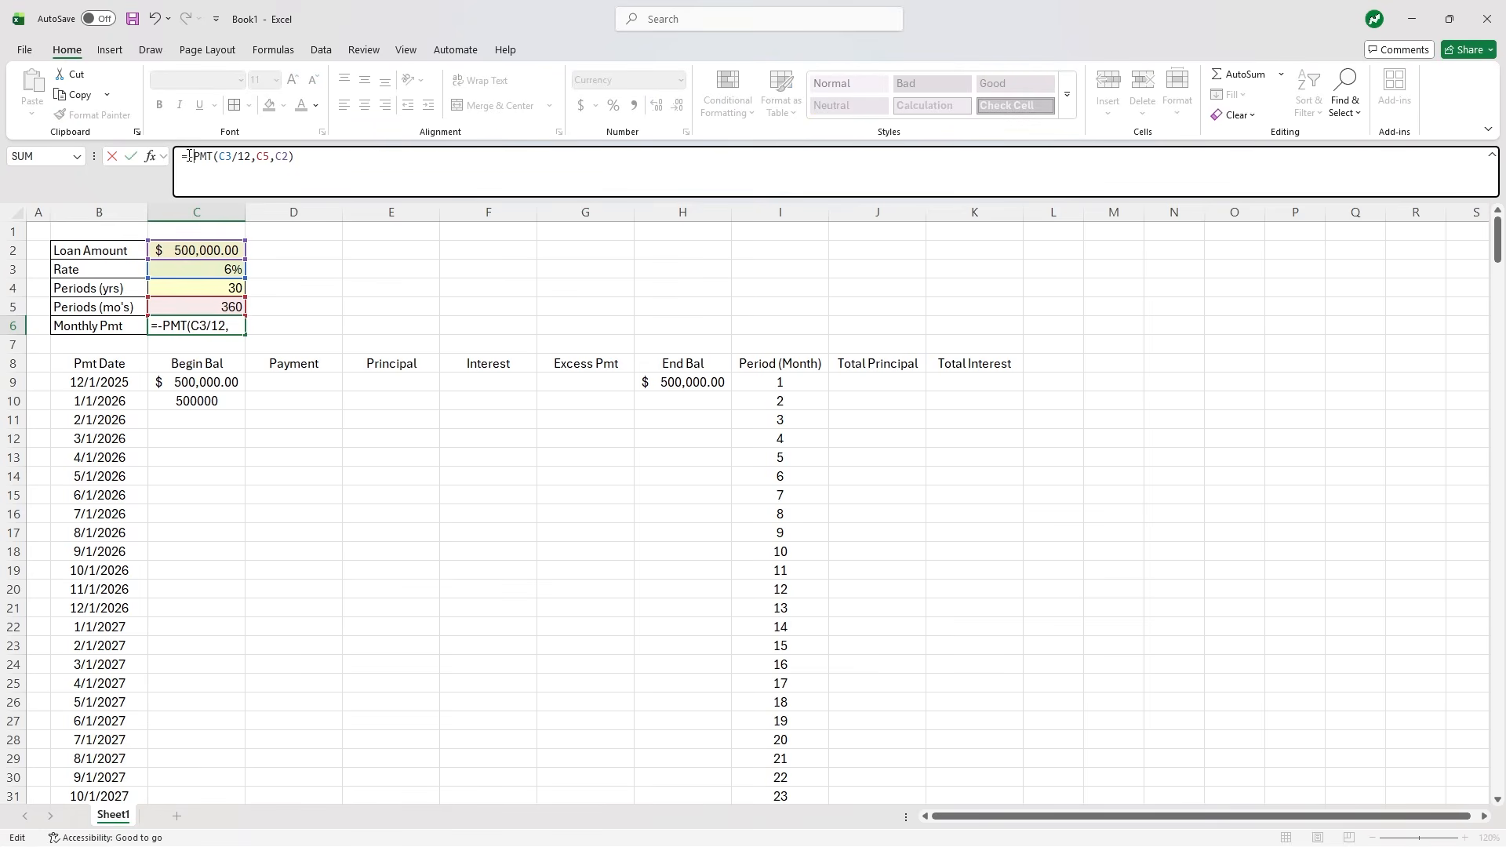
key(Return)
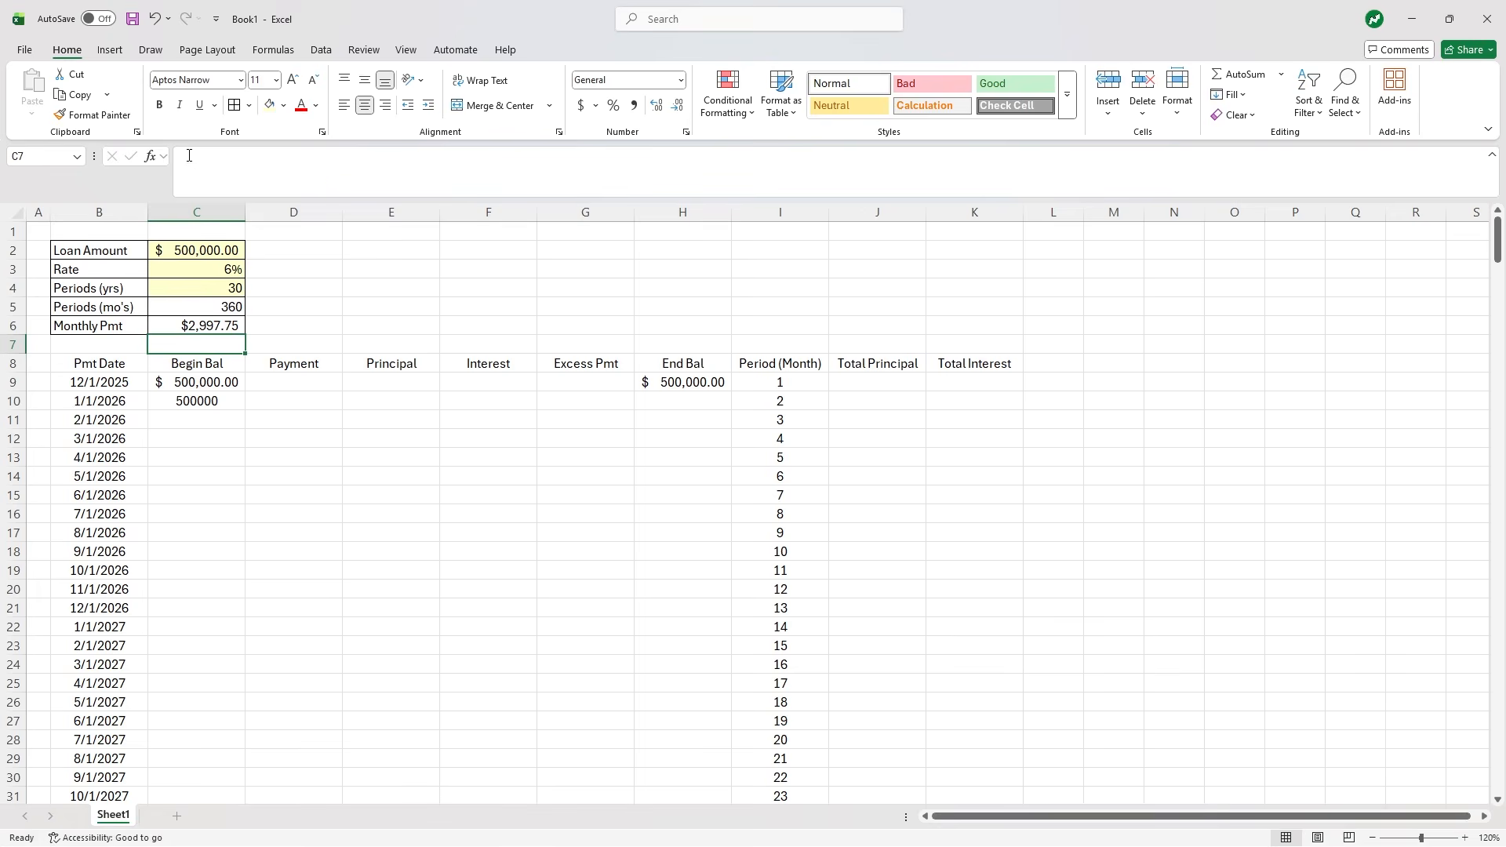
- Link the first payment in D9 to the monthly payment with =C6
click(276, 386)
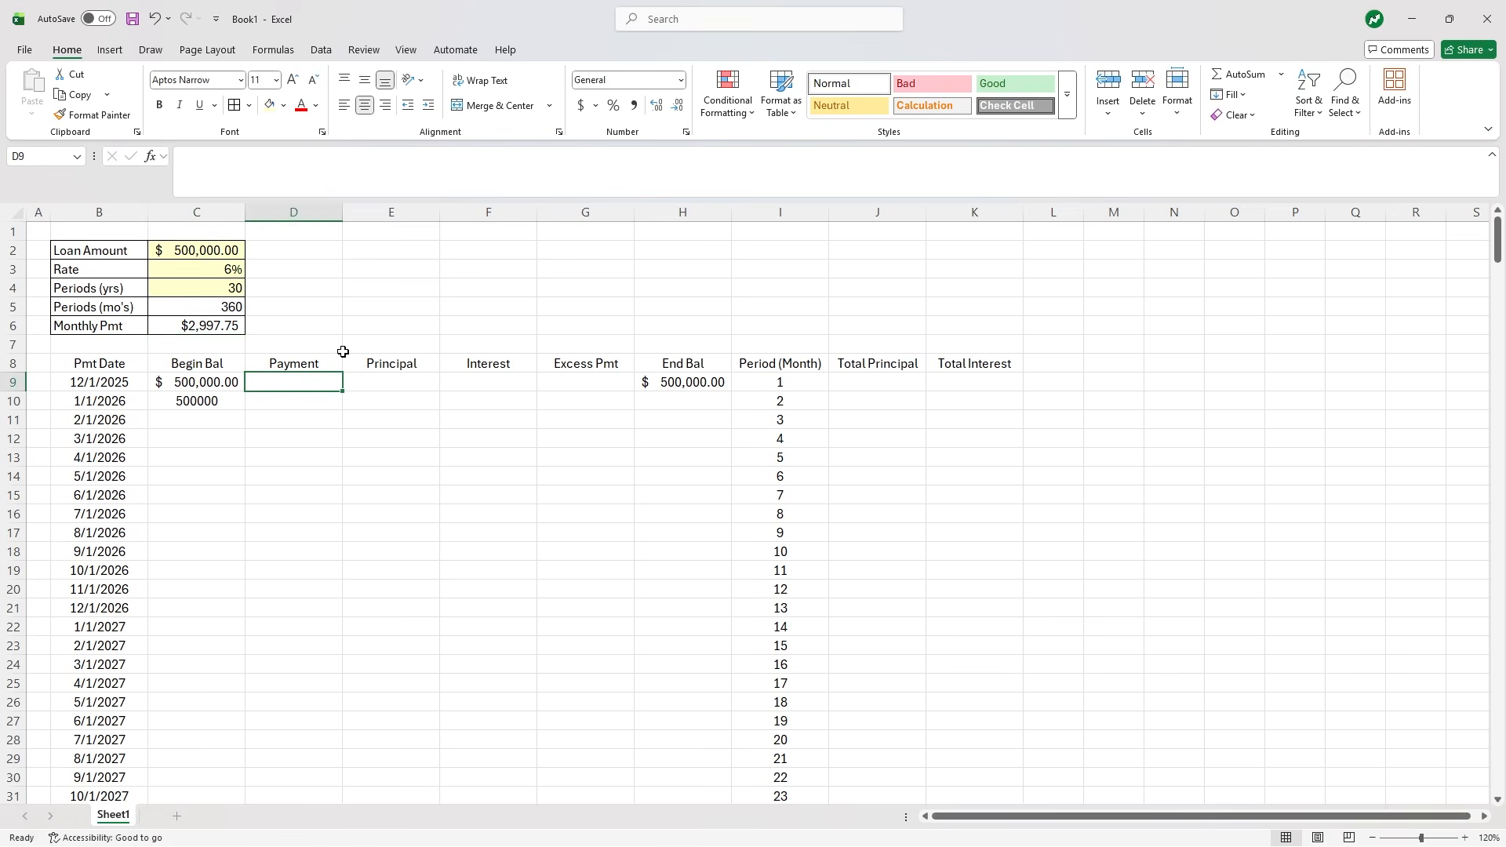
text(=)
click(196, 325)
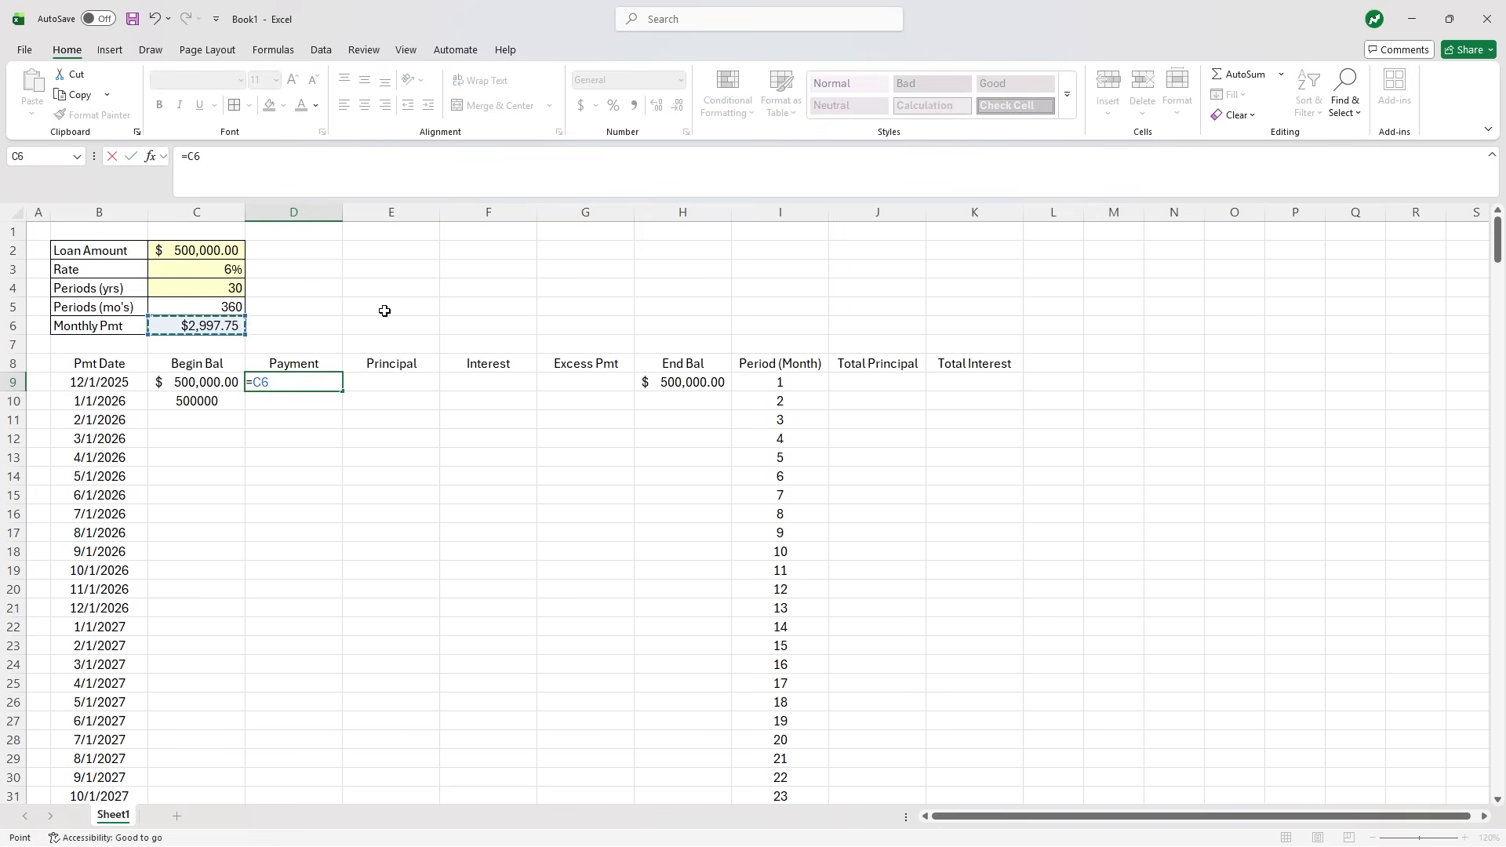
key(Return)
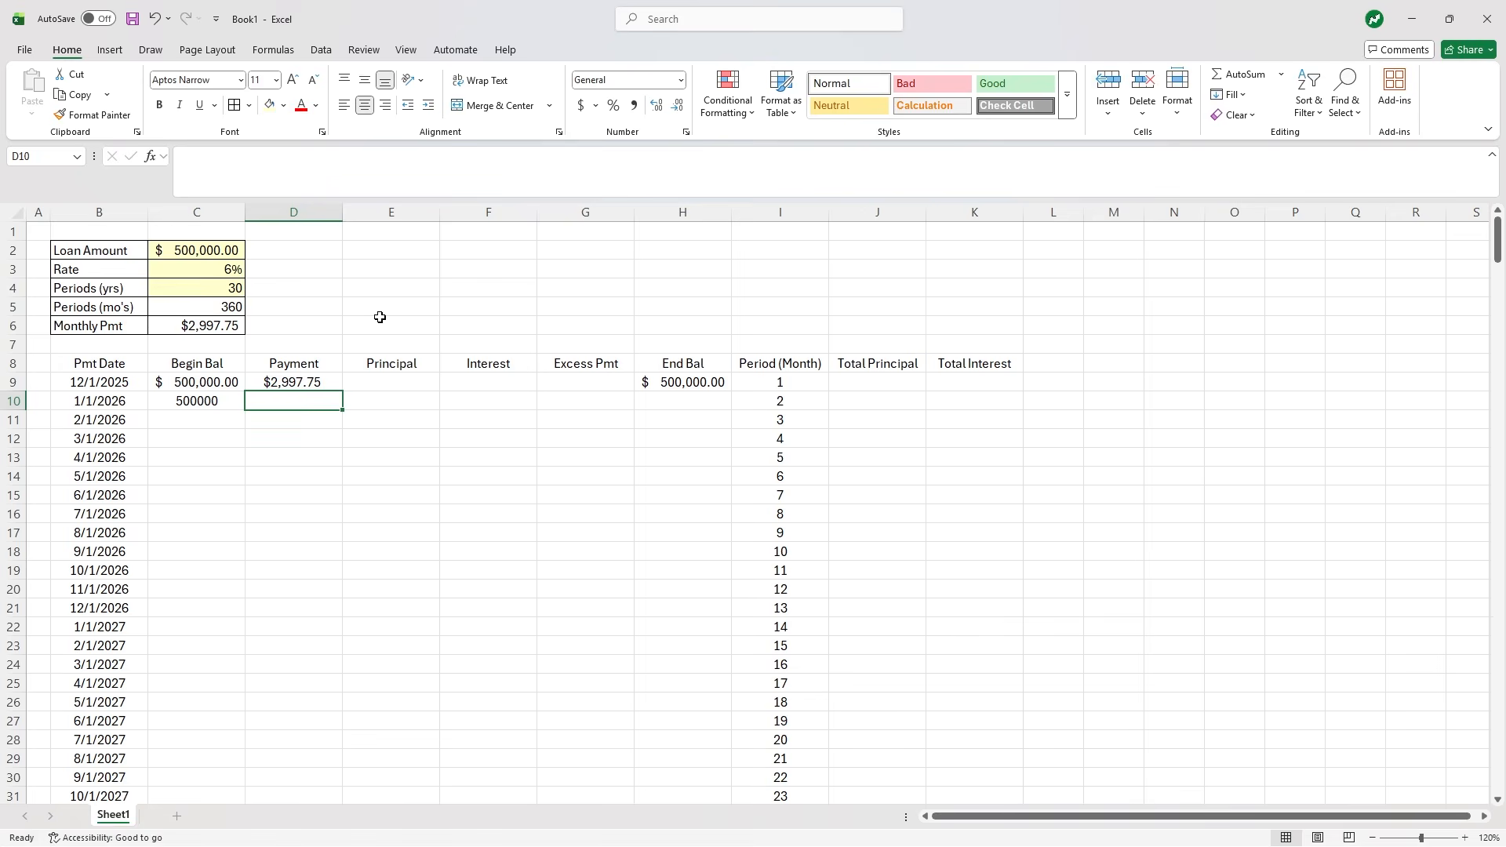
- Calculate the second payment in D10 as the lesser of balance plus interest and the fixed monthly payment with =MIN(C10+F9,$C$6)
text(=)
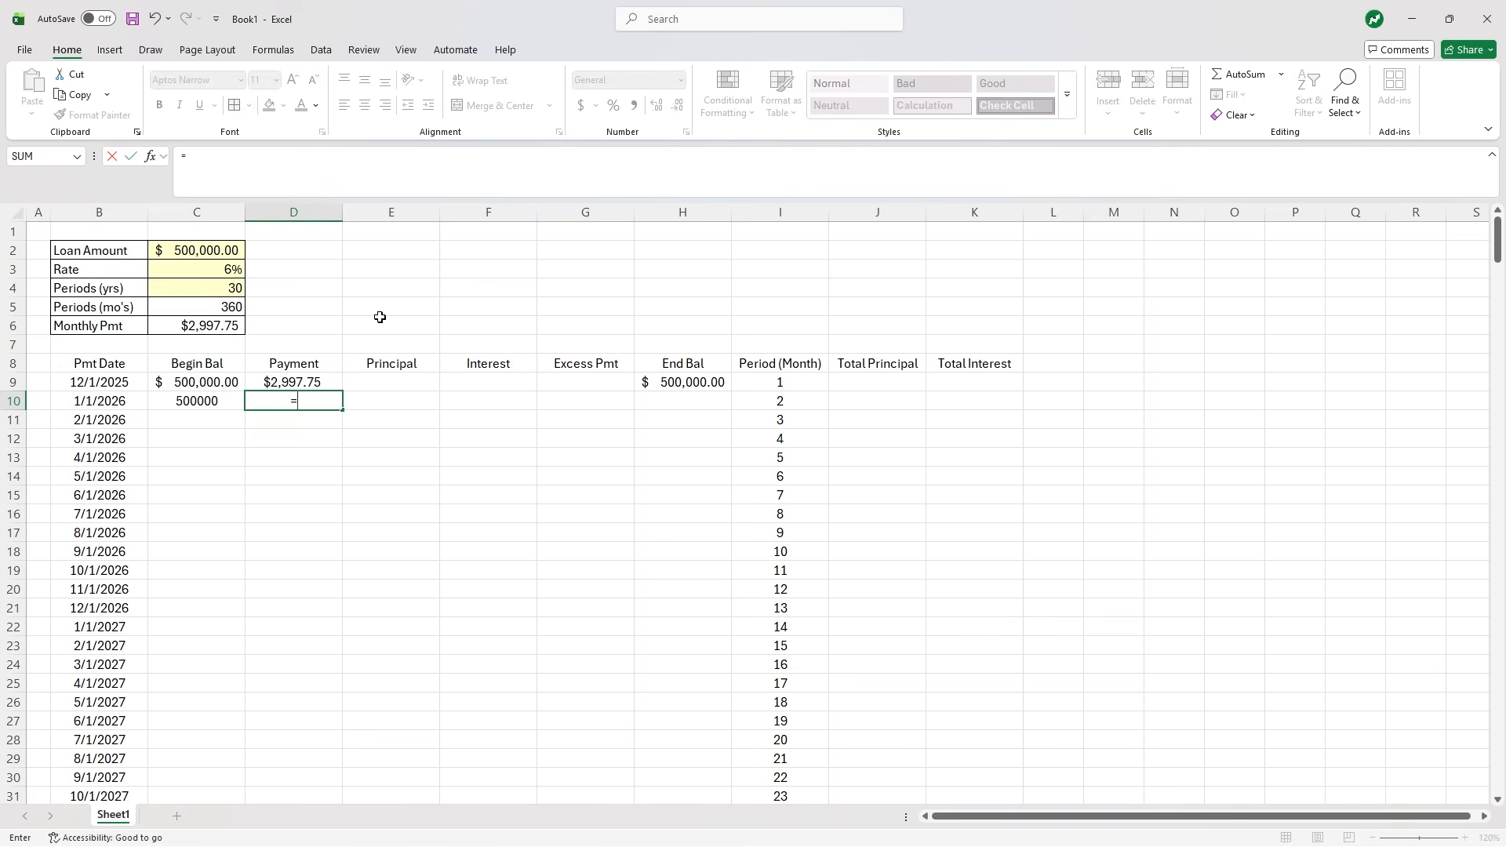
text(MIN()
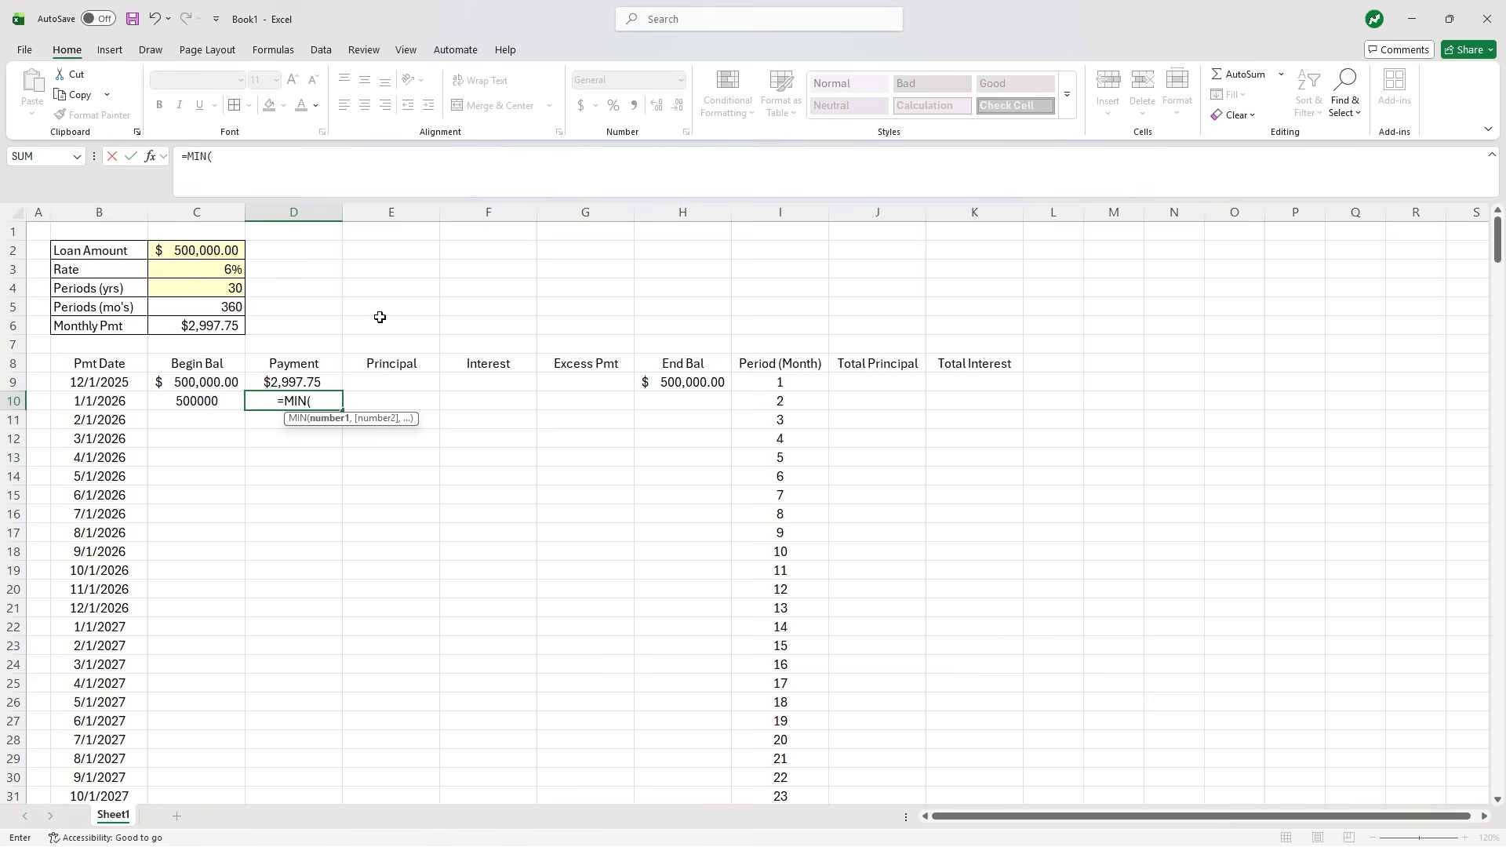
click(212, 401)
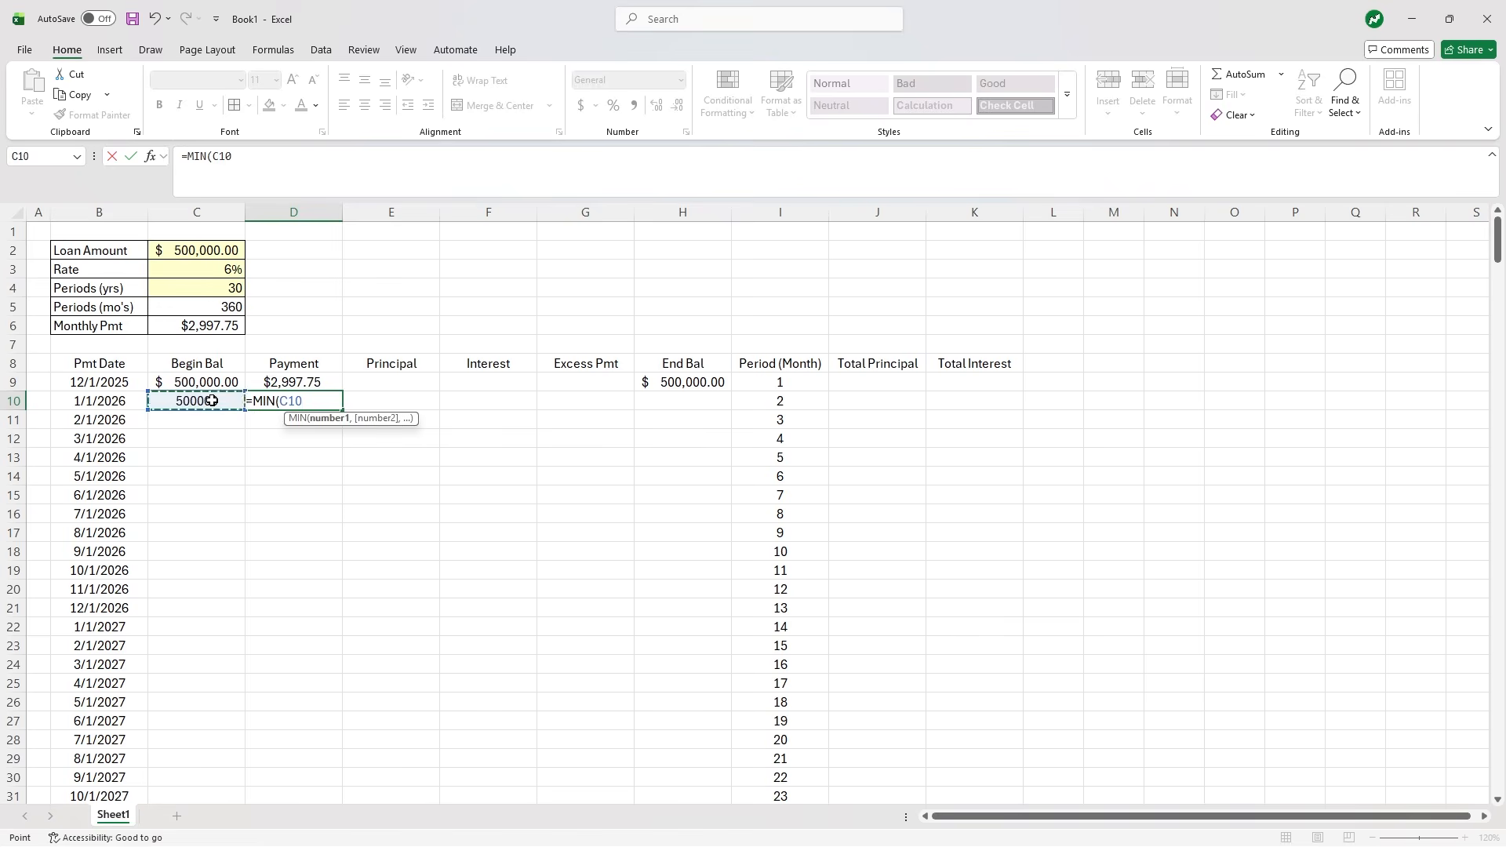
text(+)
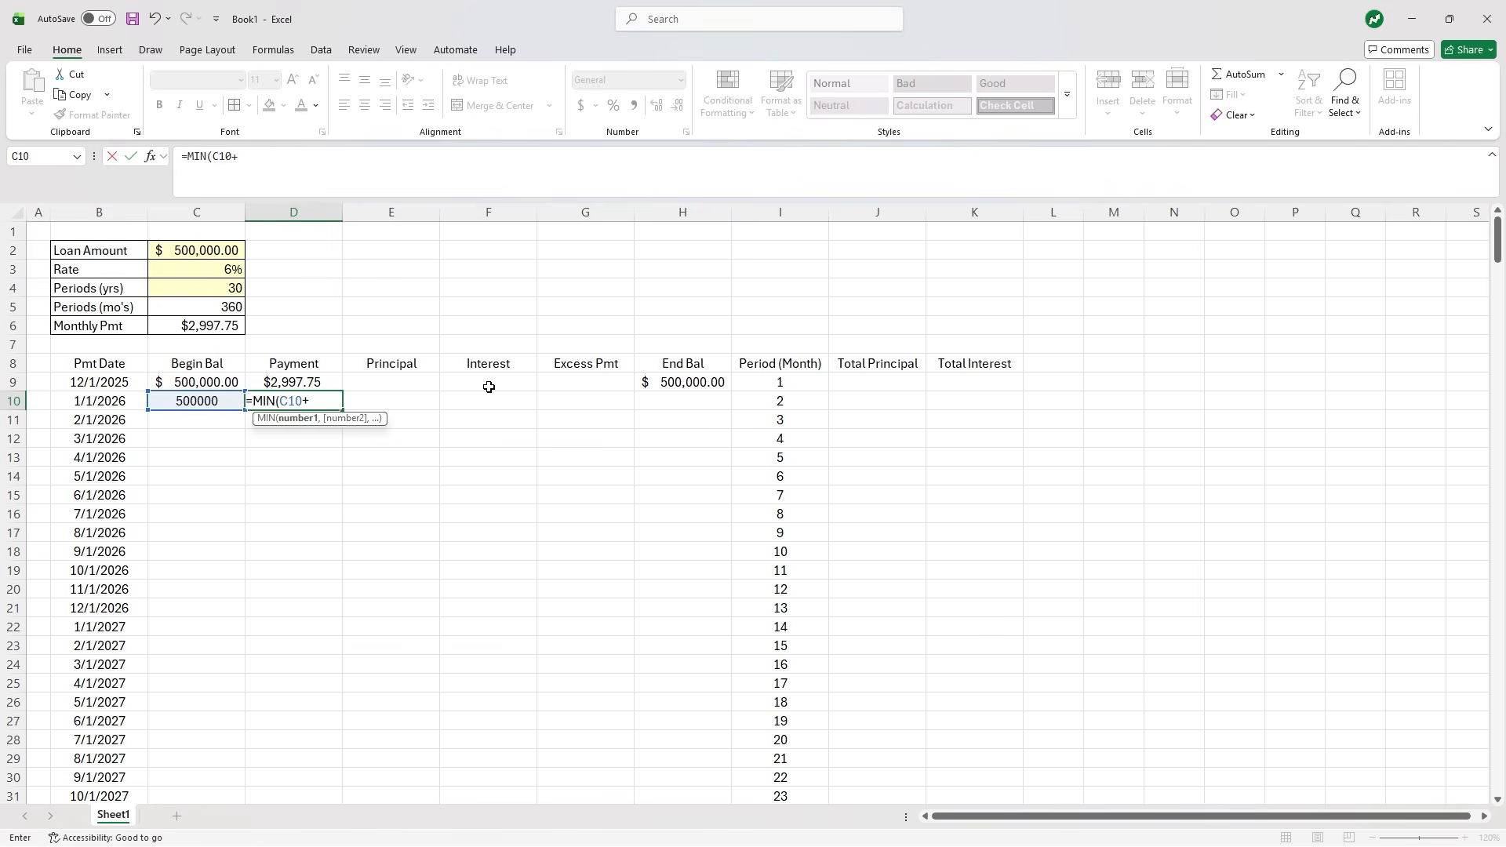
click(490, 383)
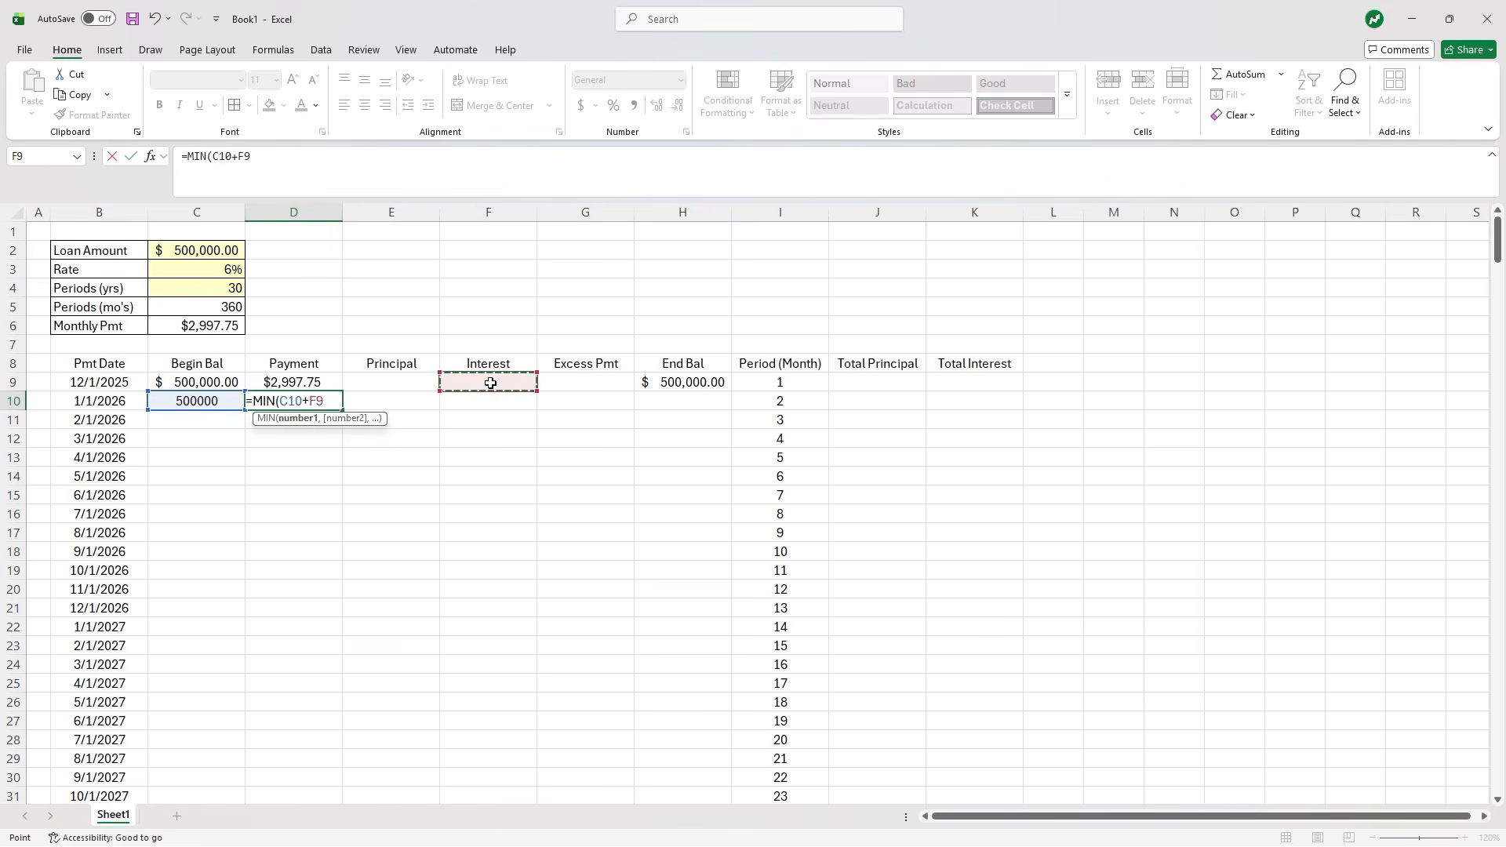
text(,)
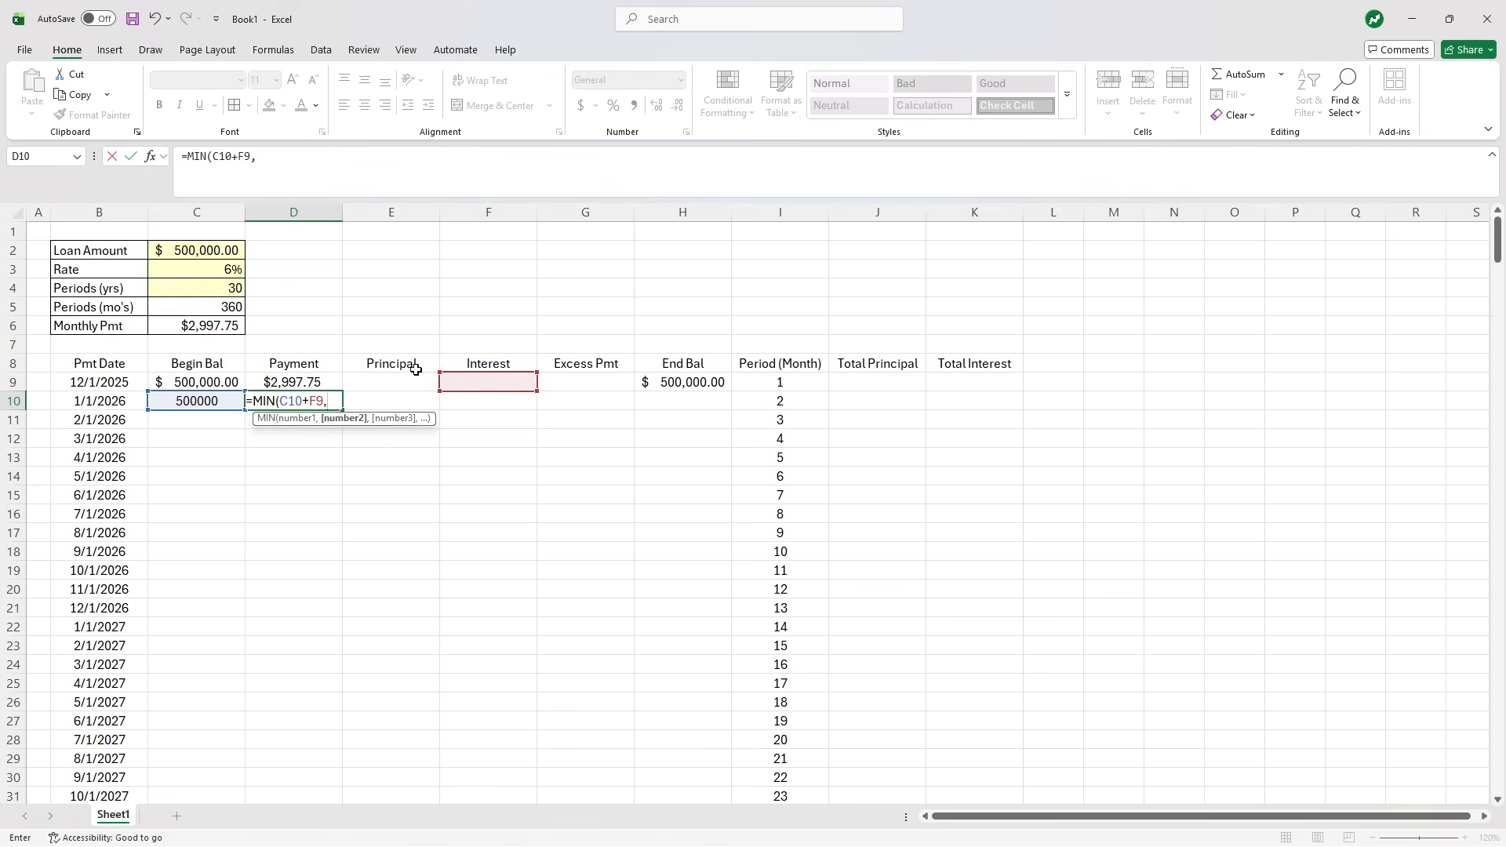
click(237, 322)
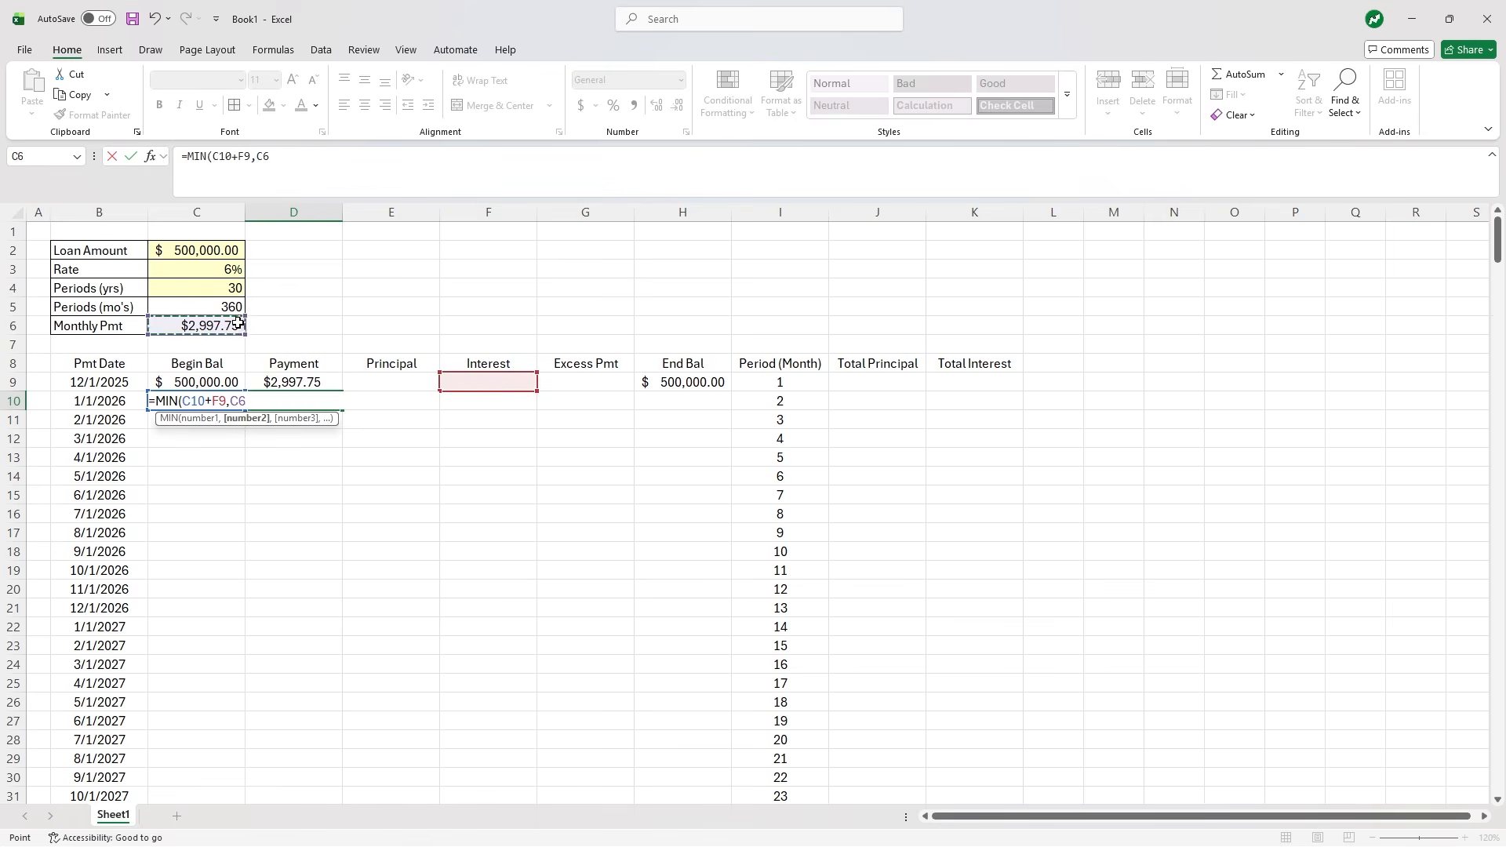
click(239, 402)
text($C$6)
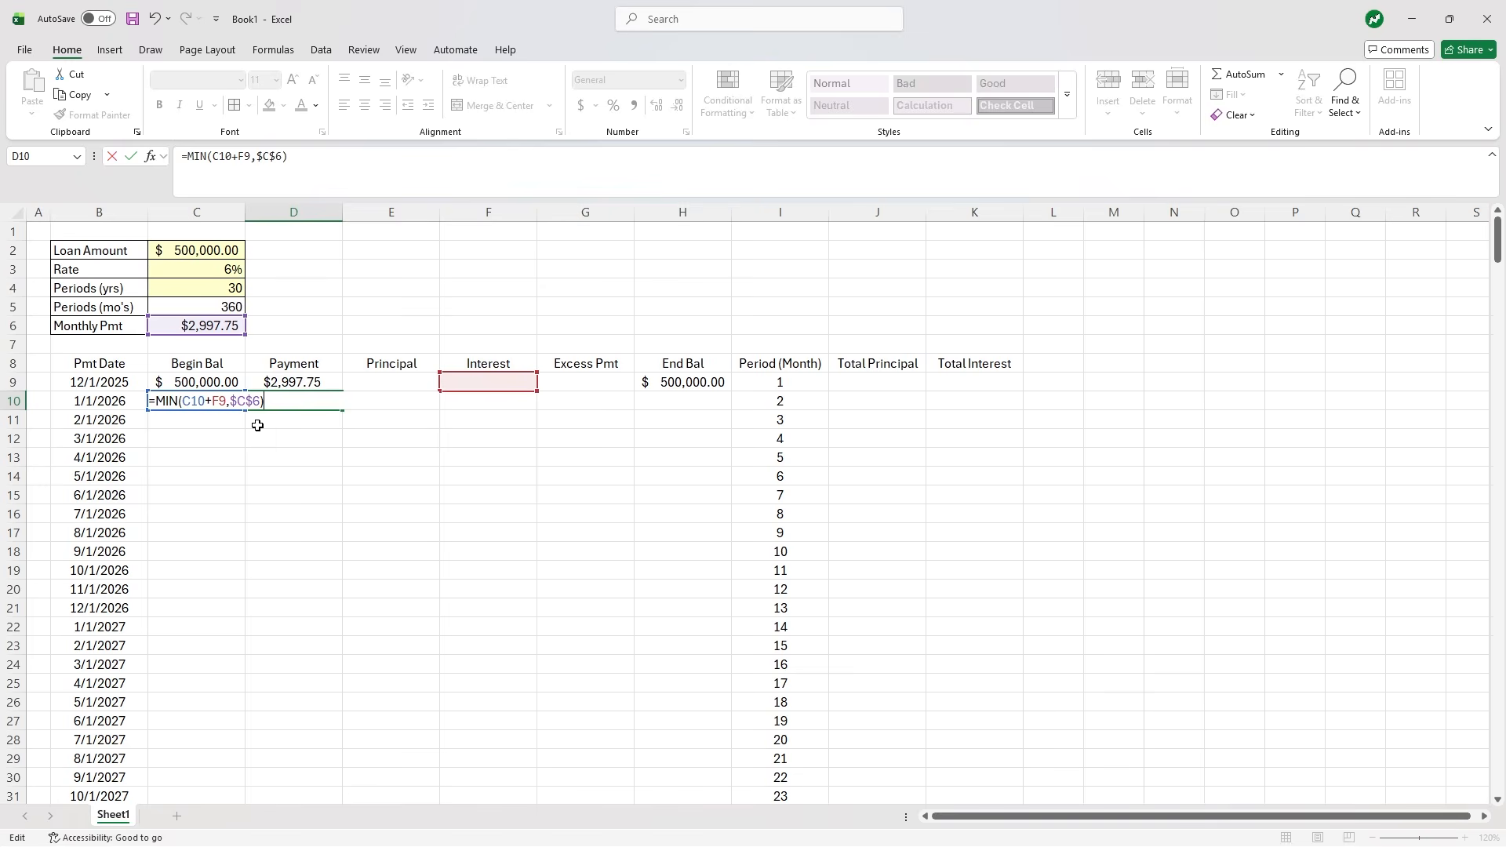
key(Return)
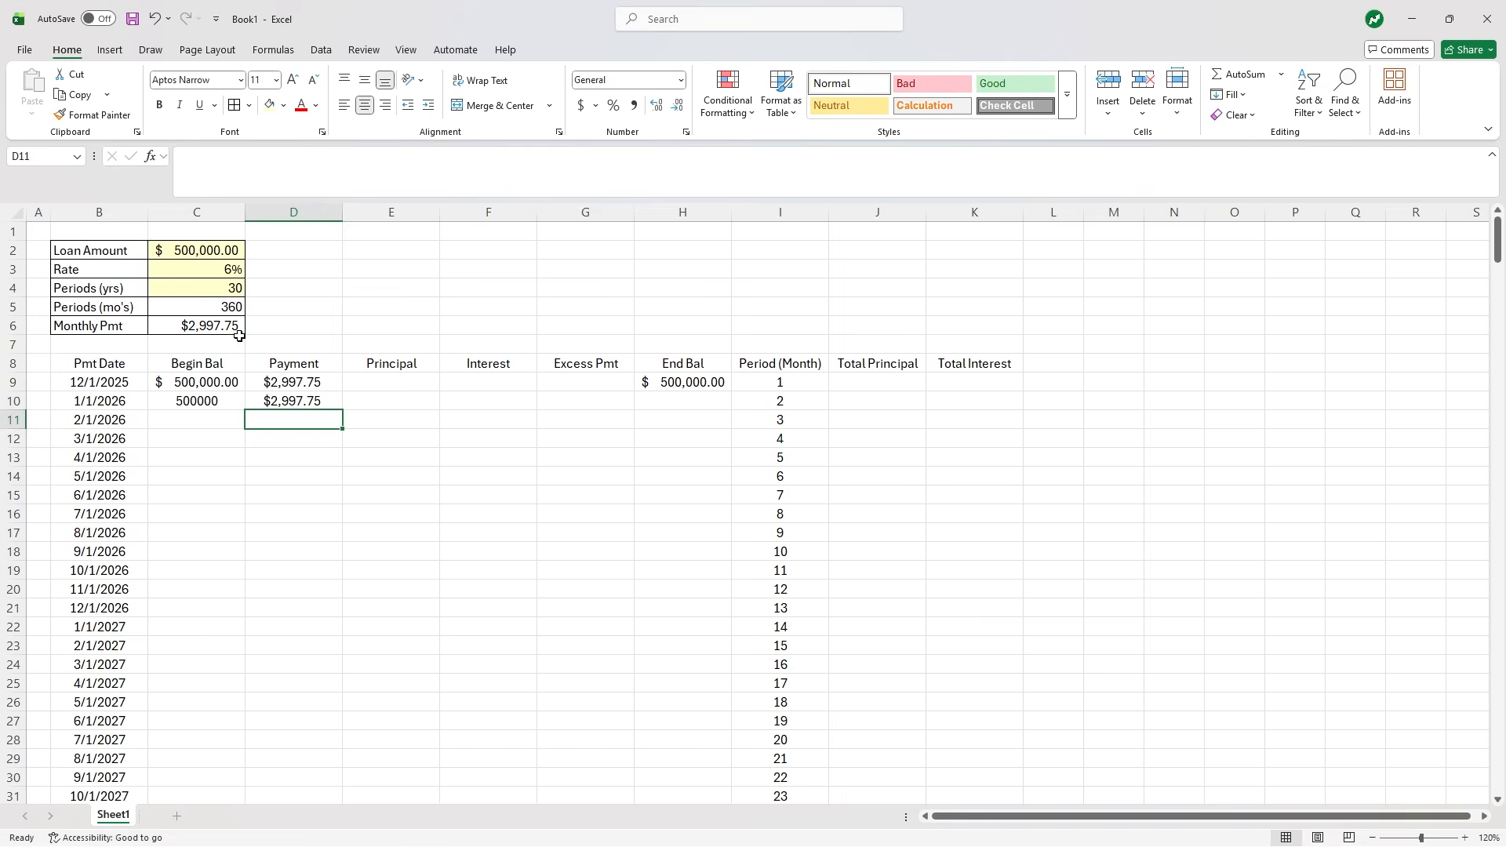
click(306, 401)
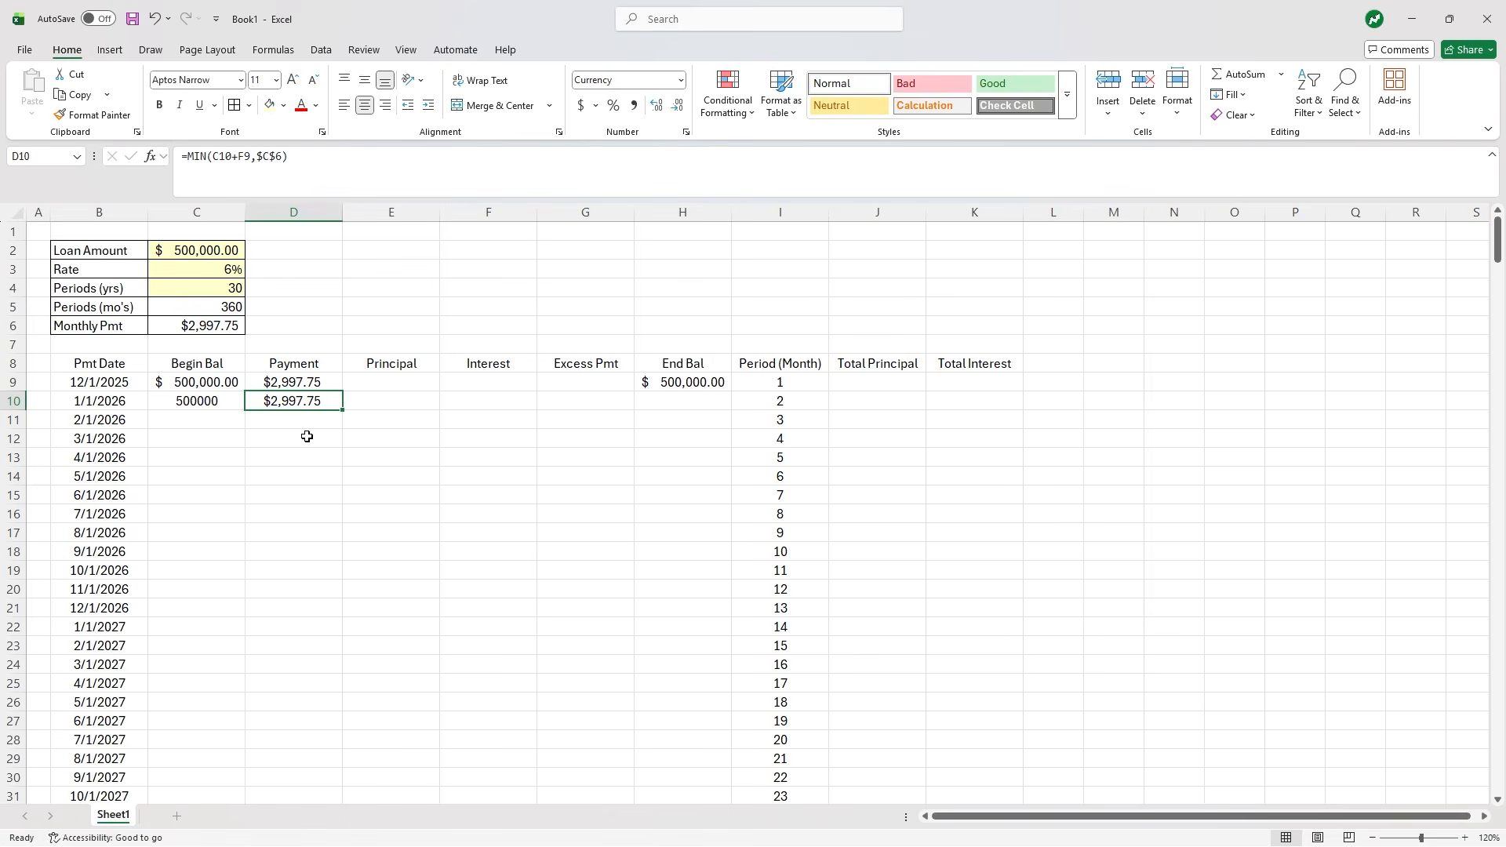
- Calculate the first principal portion in E9 as payment minus interest with =D9-F9
click(397, 384)
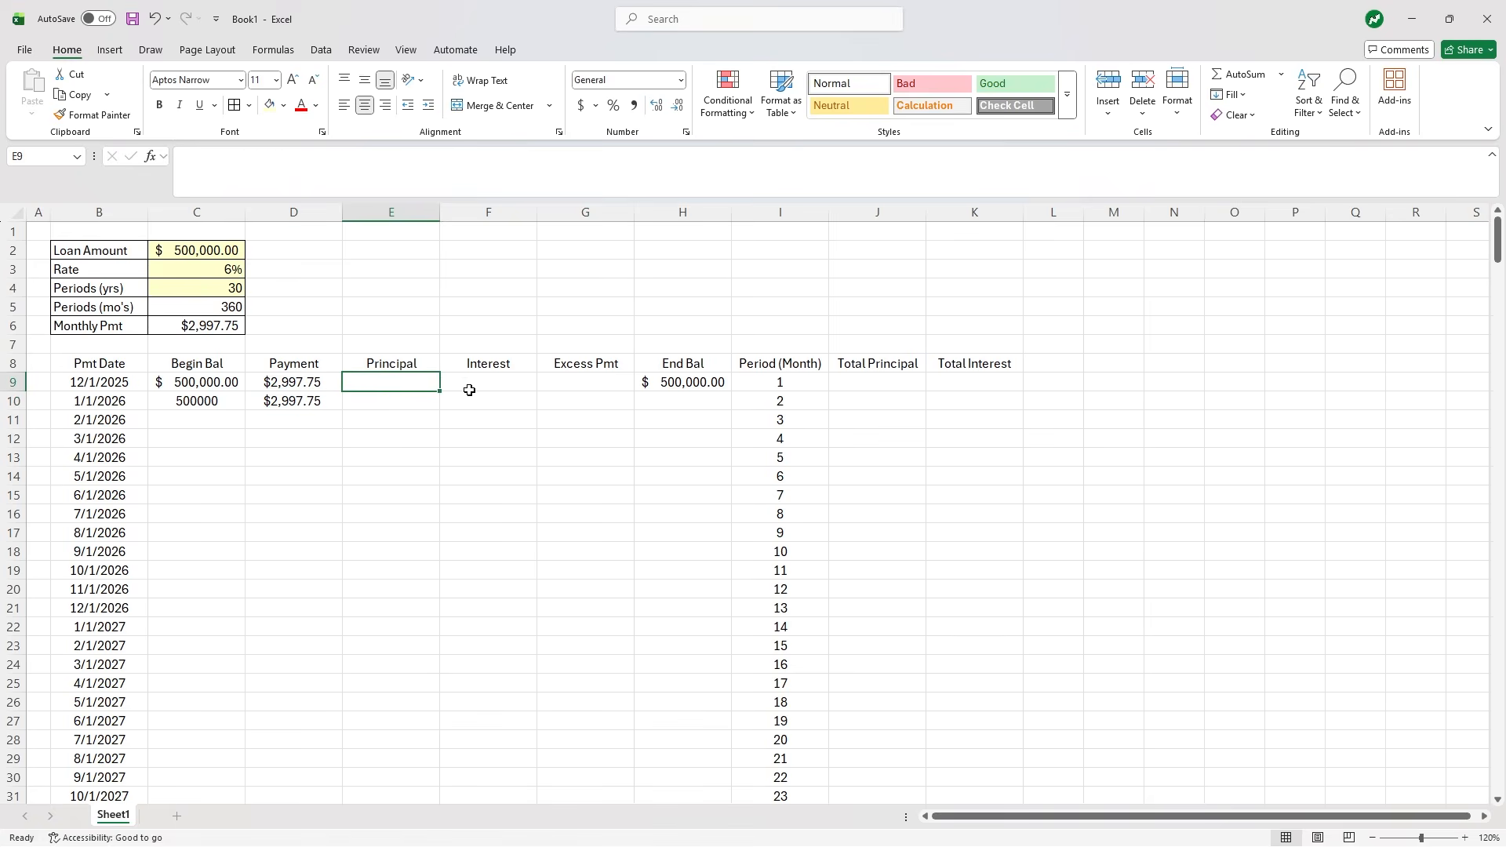
click(457, 390)
click(424, 390)
text(=)
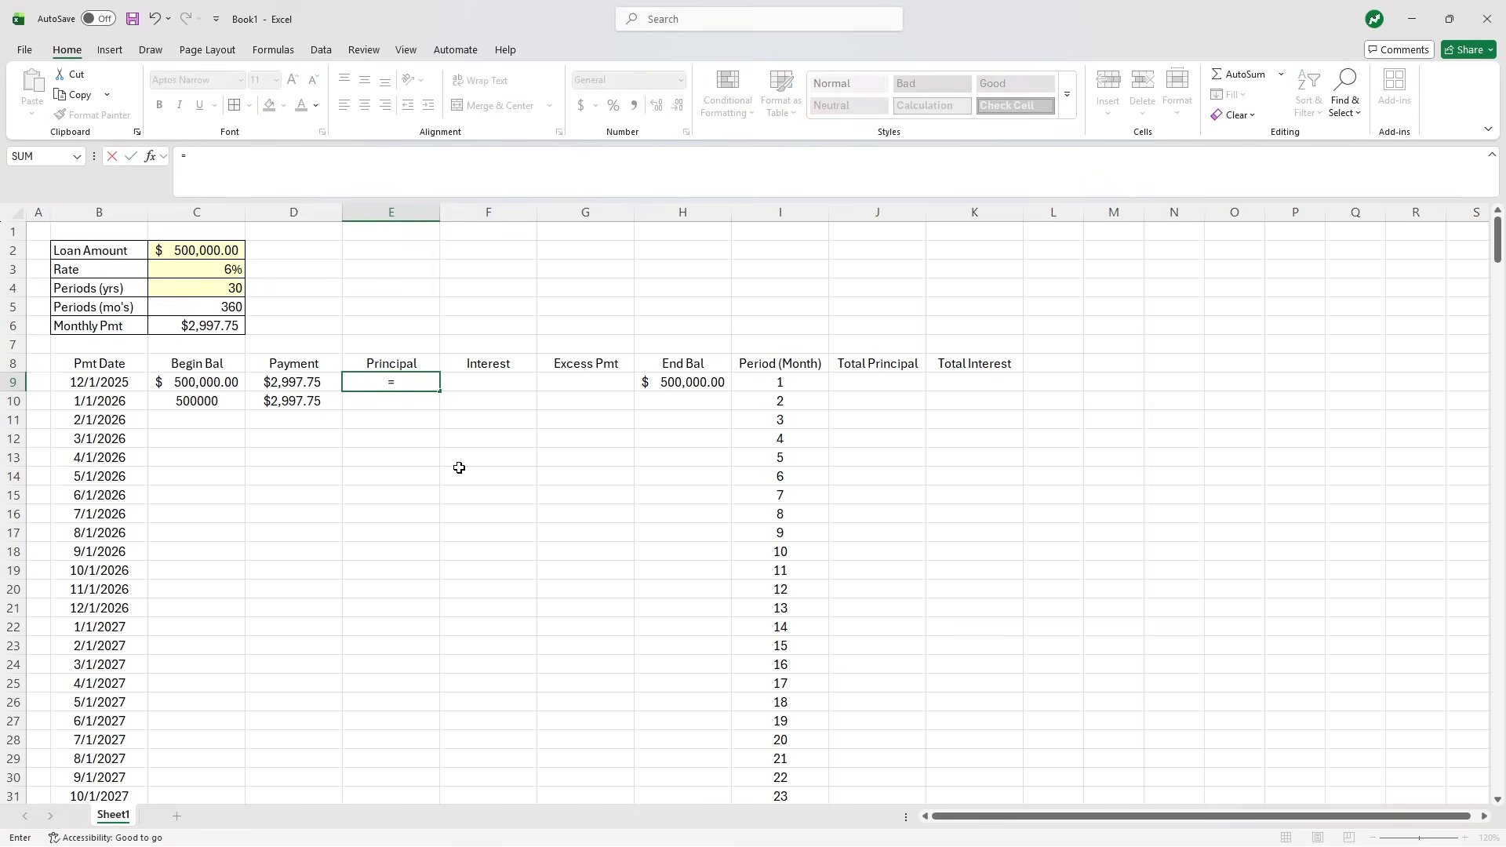
click(301, 384)
text(-)
click(520, 387)
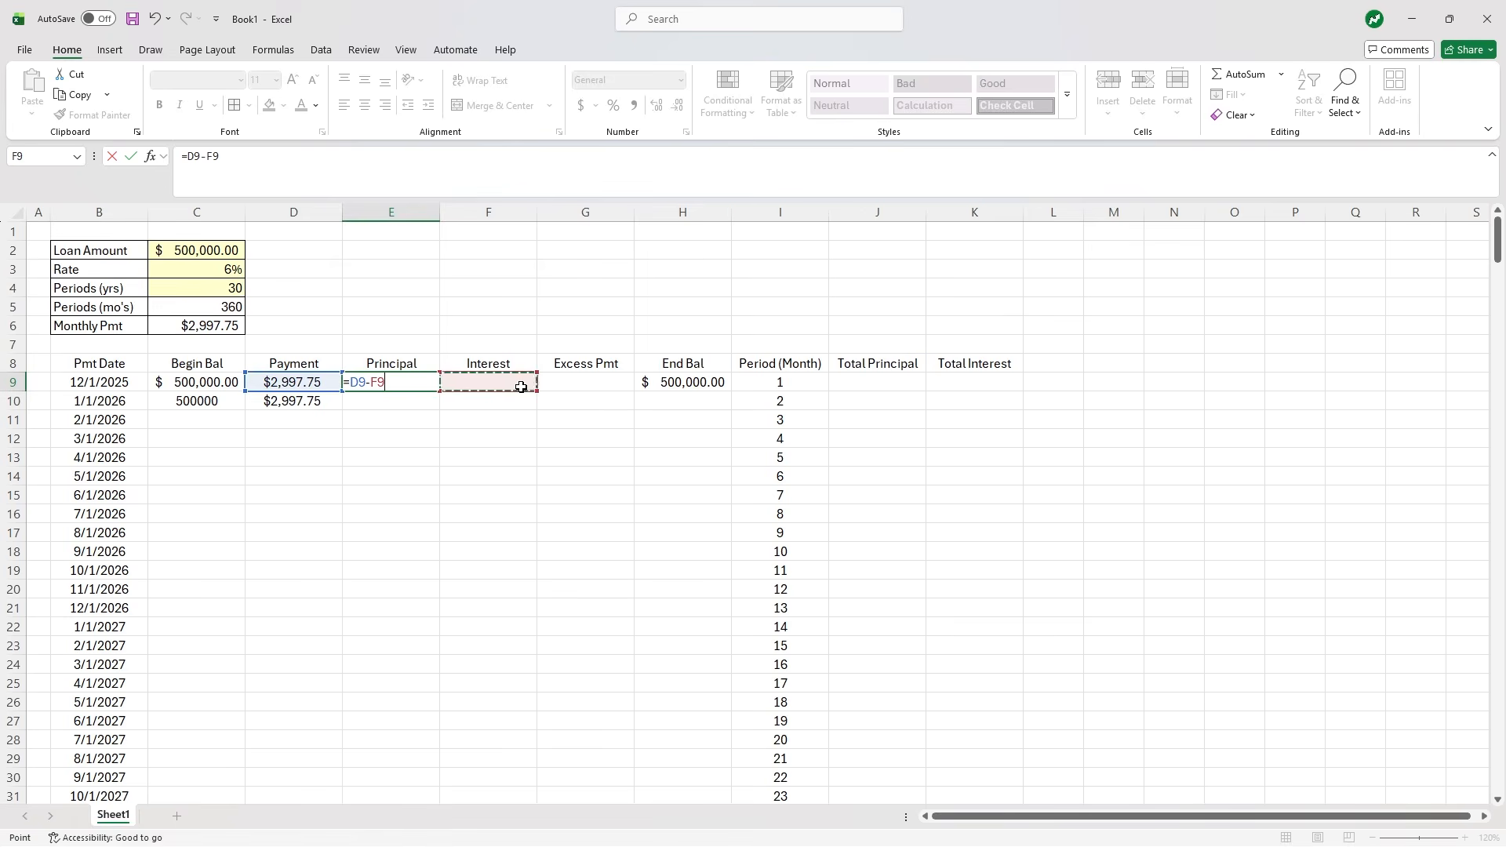
key(Return)
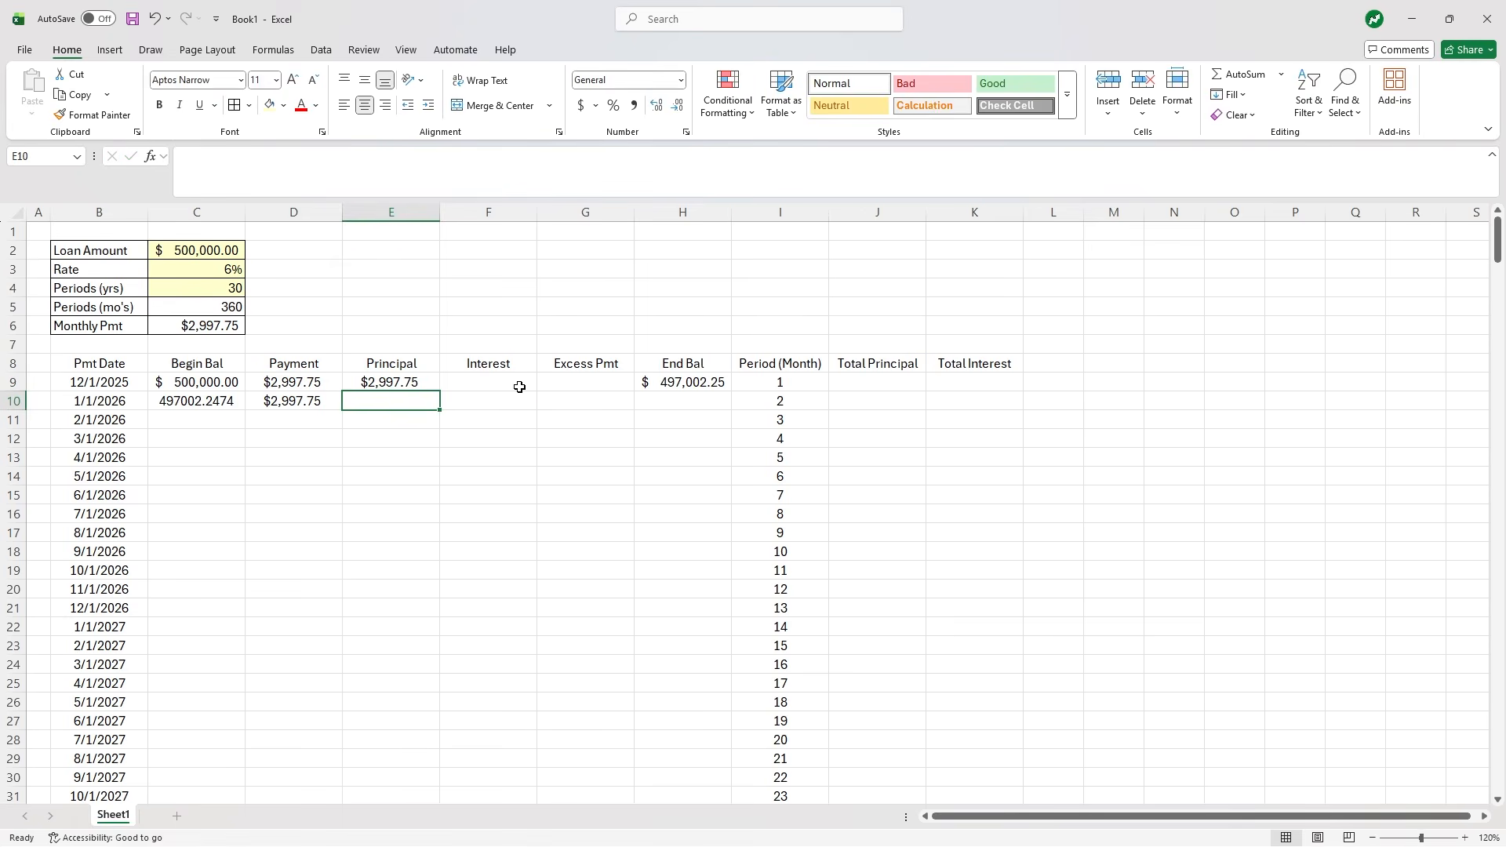
- Calculate the first month's interest in F9 from the beginning balance and annual rate with =C9*C3/12
click(519, 388)
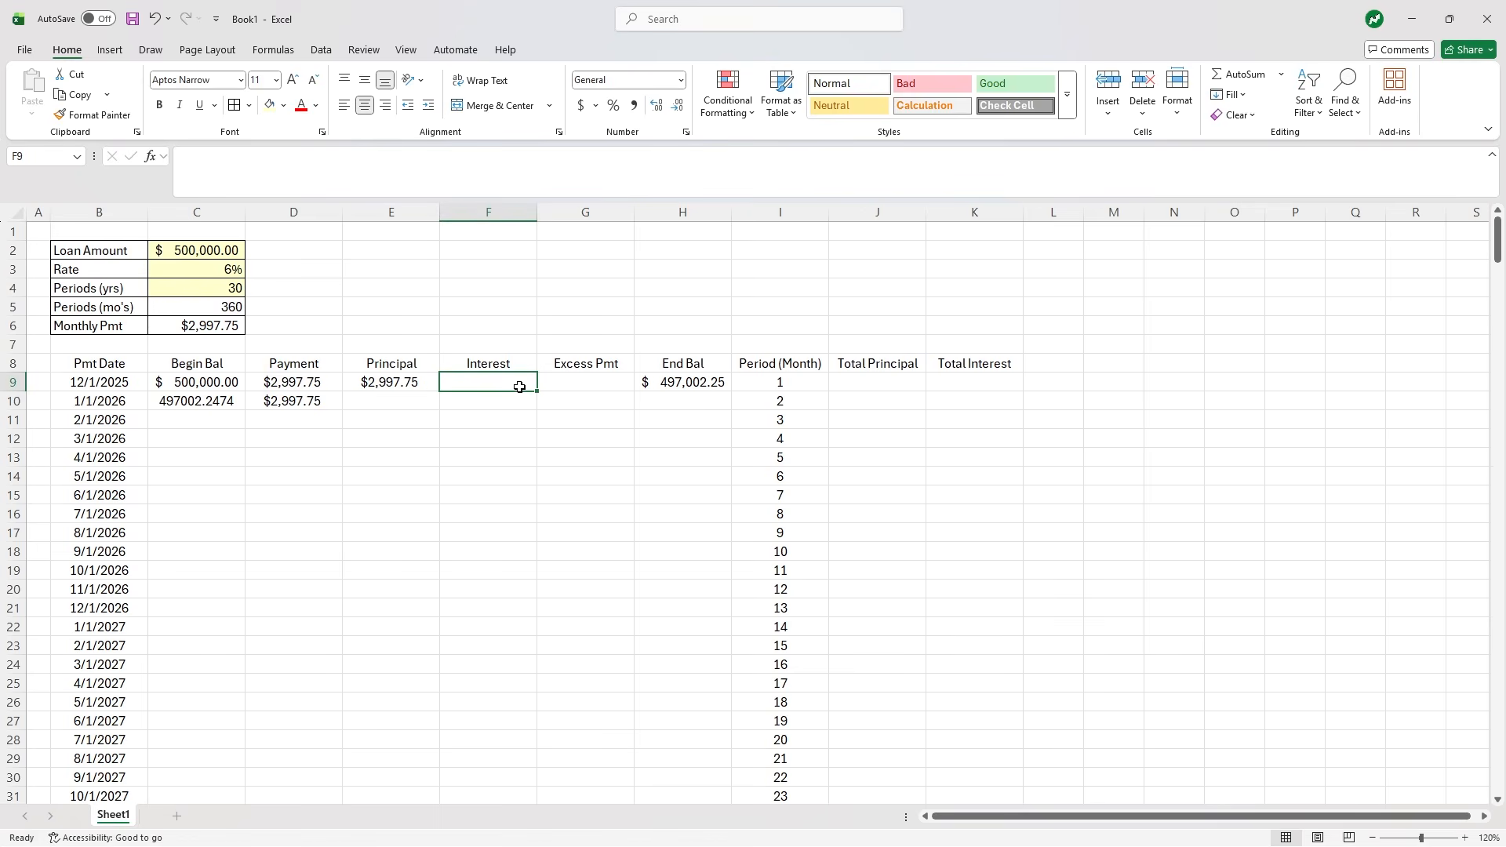
text(=)
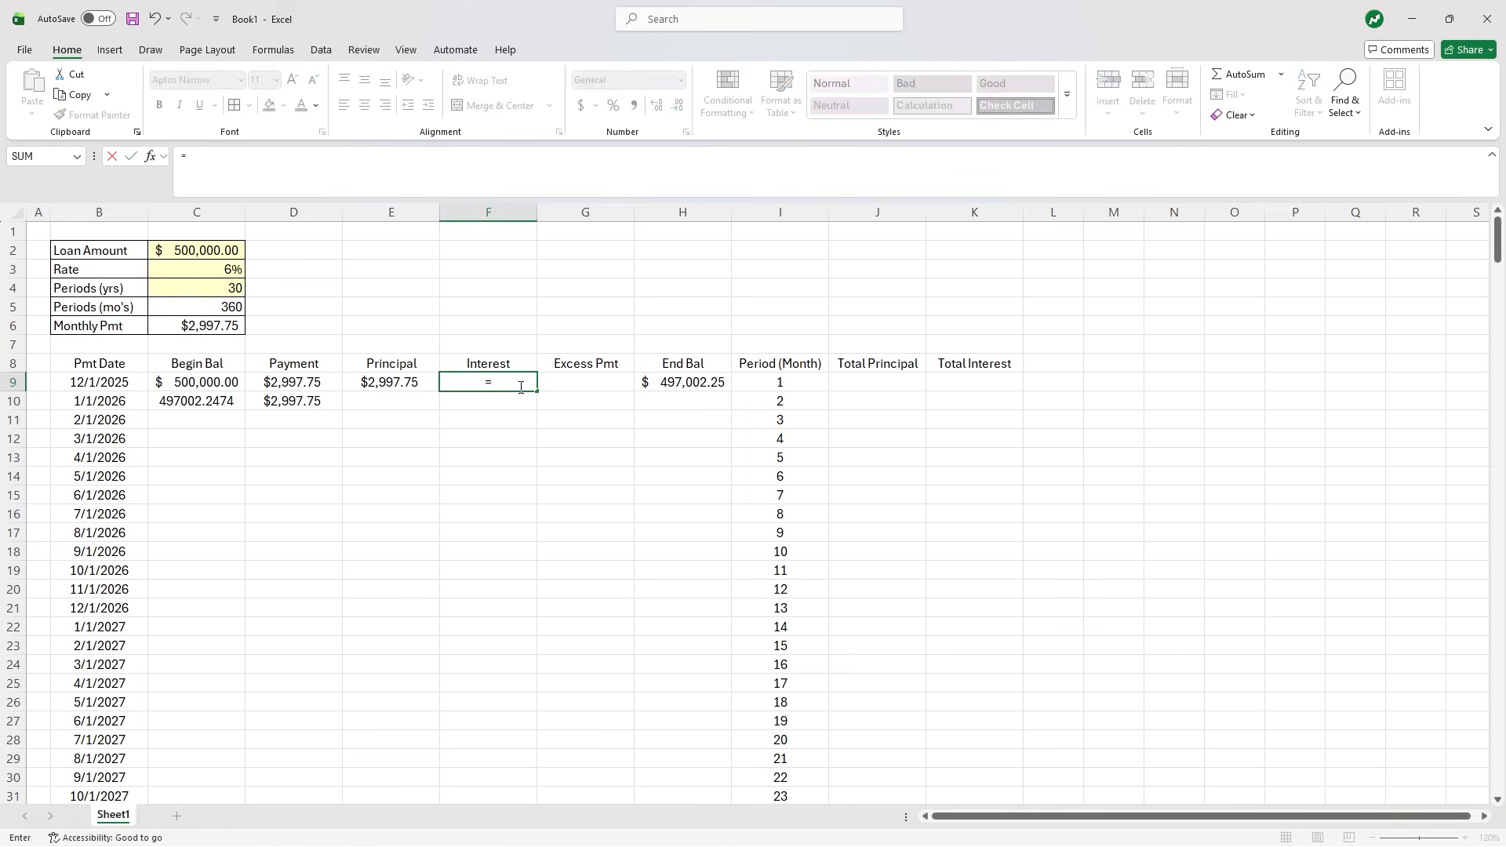
click(226, 382)
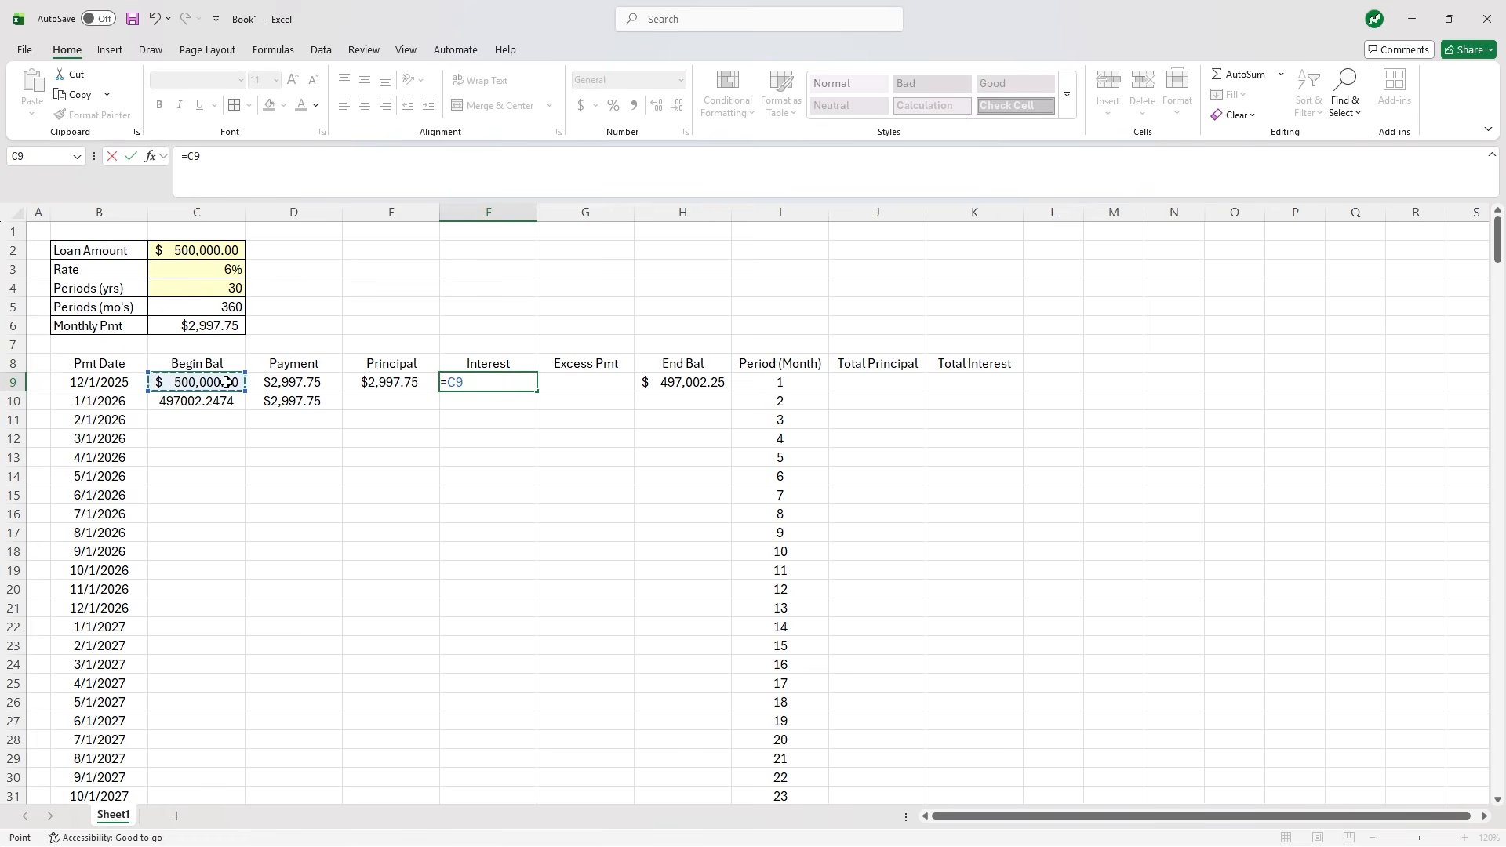
text(*)
click(240, 270)
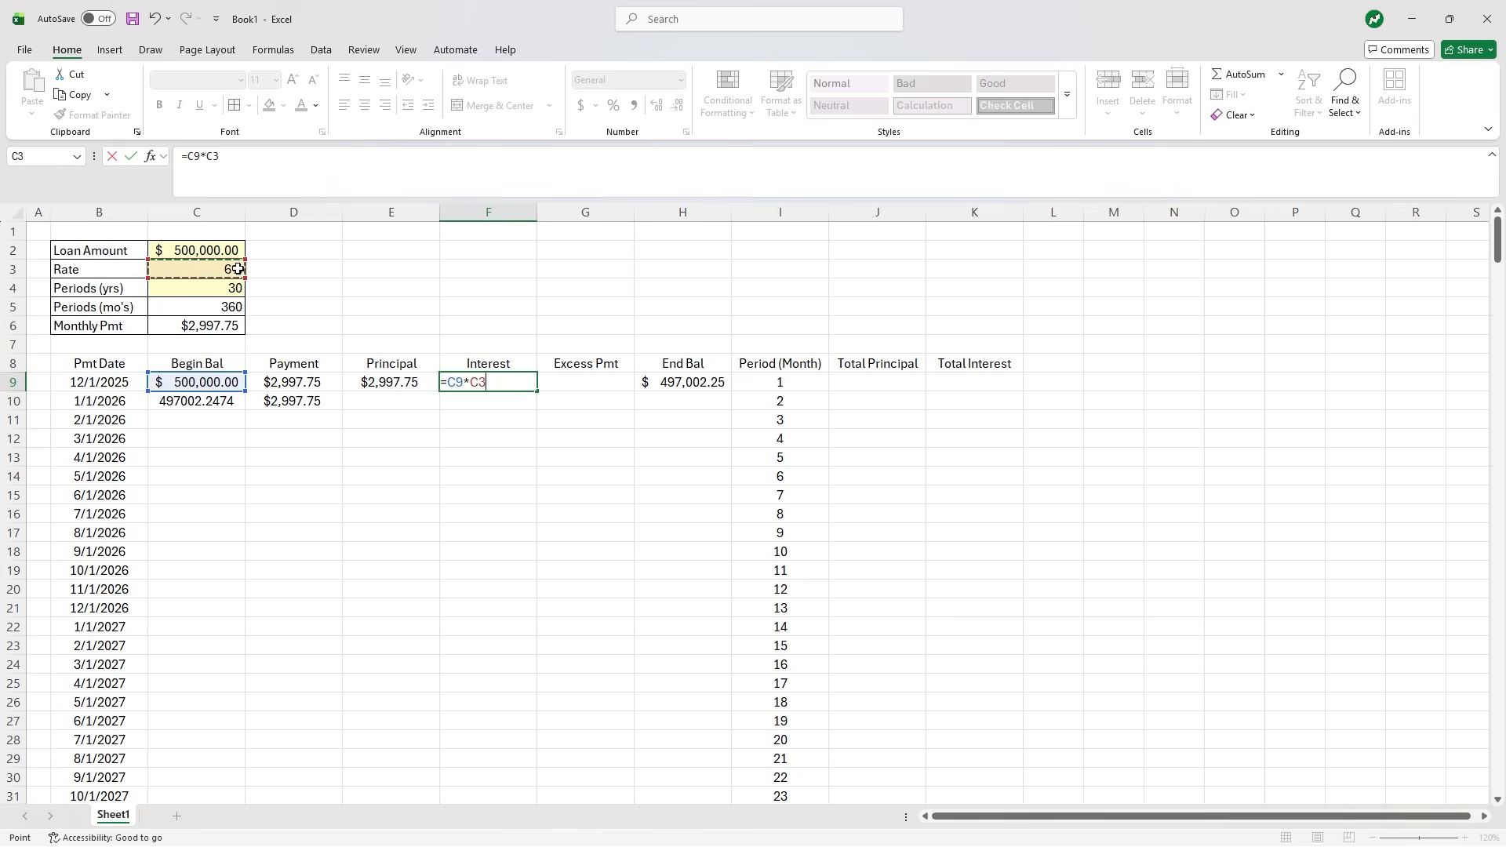
text(/12)
key(Return)
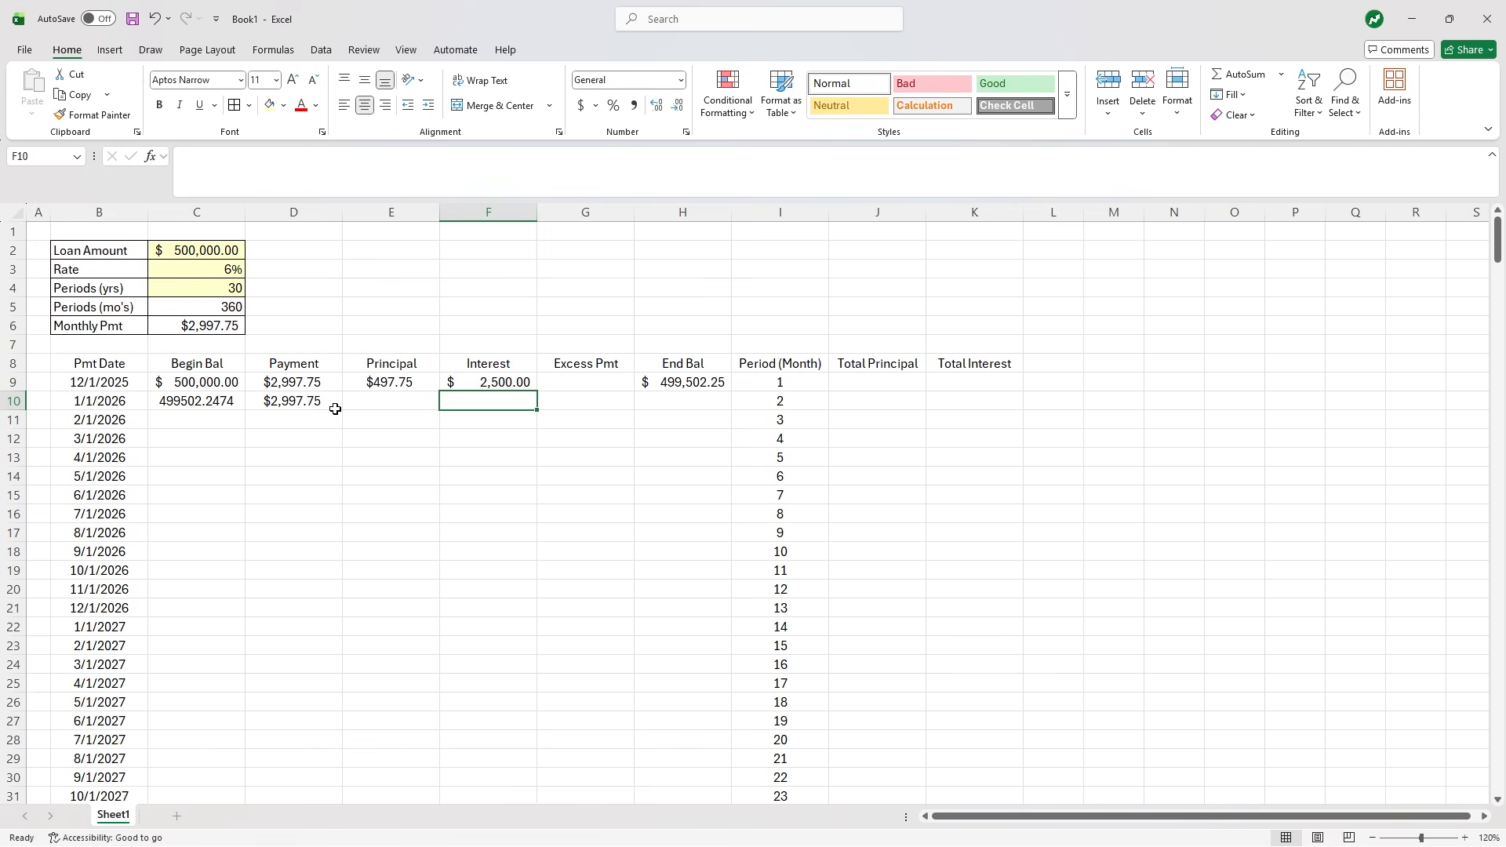
- Make the rate reference in the F9 interest formula absolute, giving =C9*$C$3/12
click(499, 381)
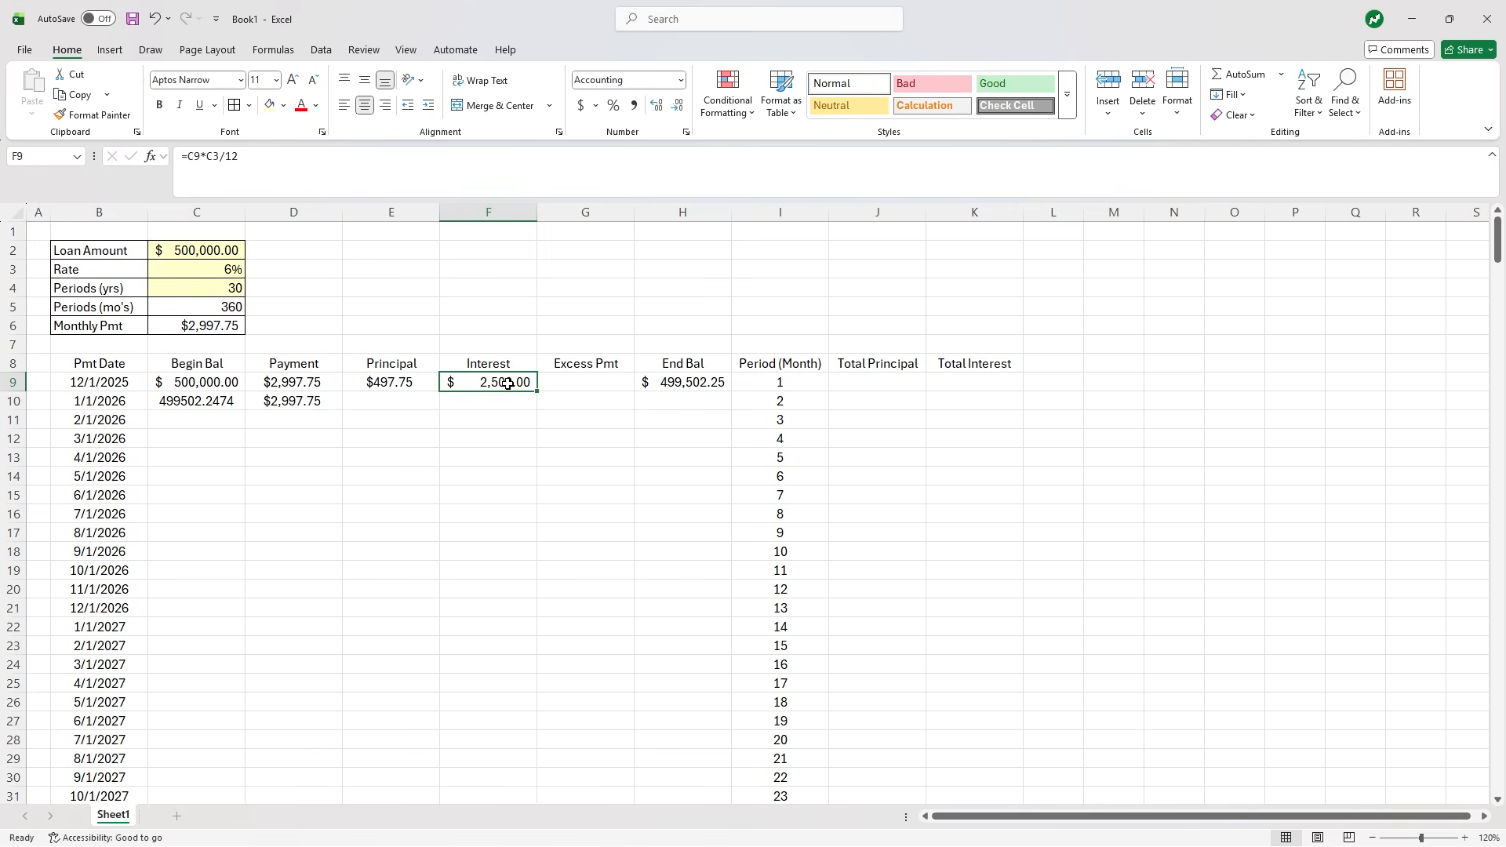
click(209, 159)
text($)
key(Right)
text($)
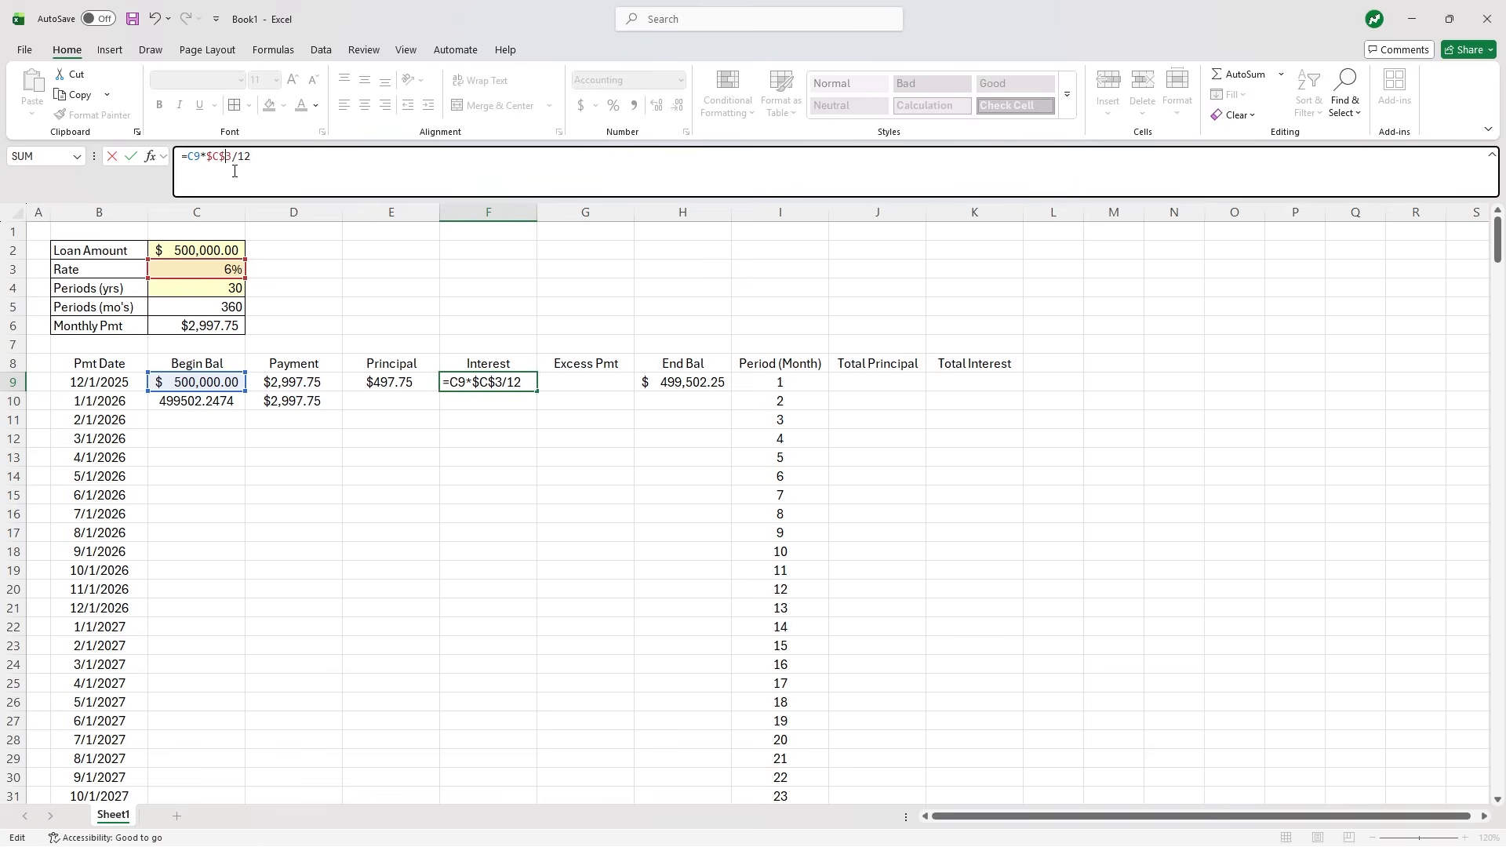
key(ctrl+Return)
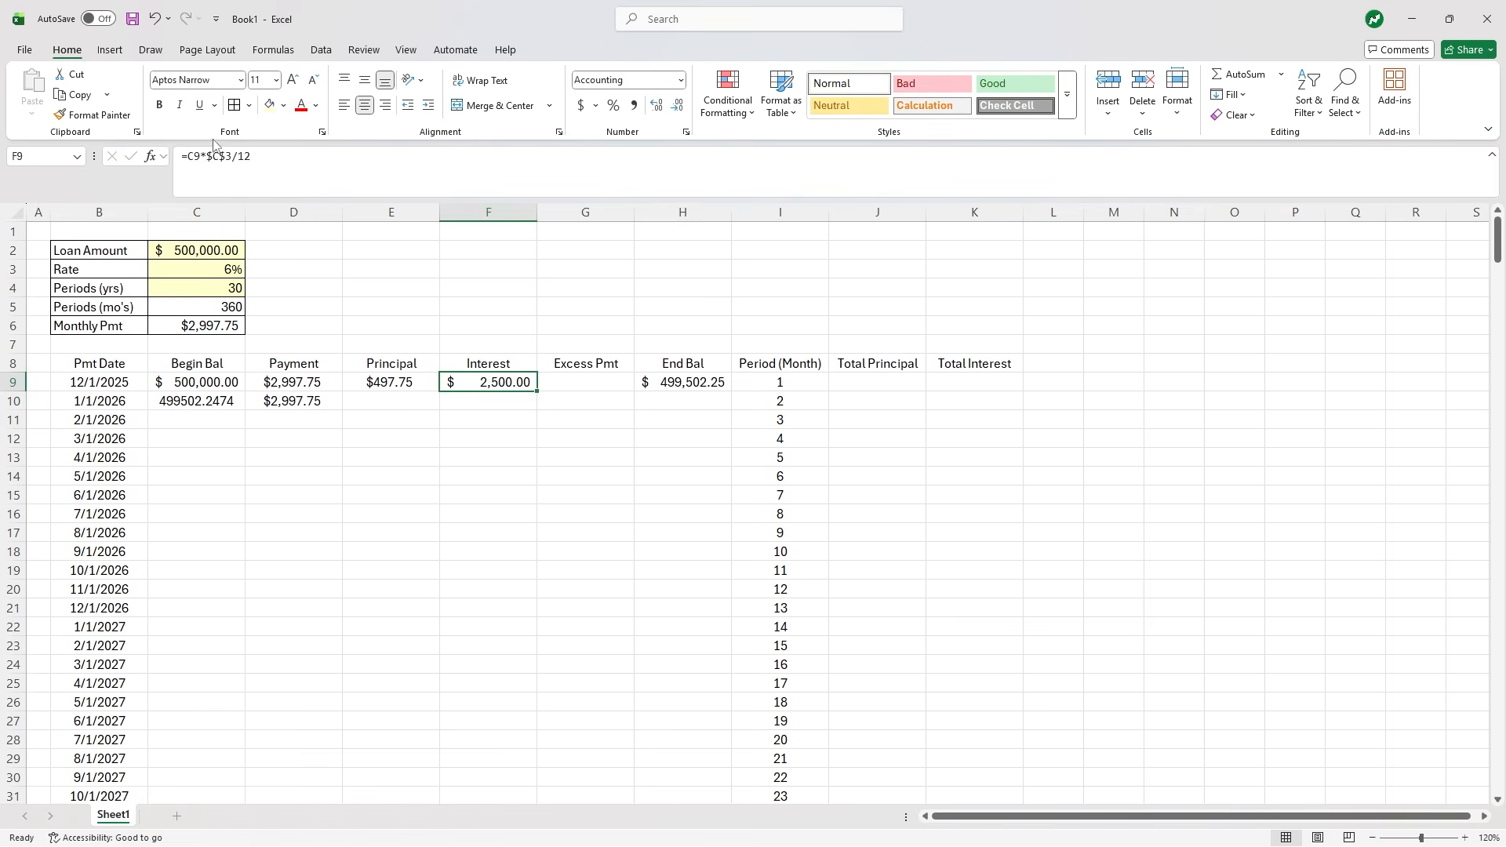
- Round the F9 interest to two decimals by changing its formula to =ROUND(C9*$C$3/12,2)
click(190, 156)
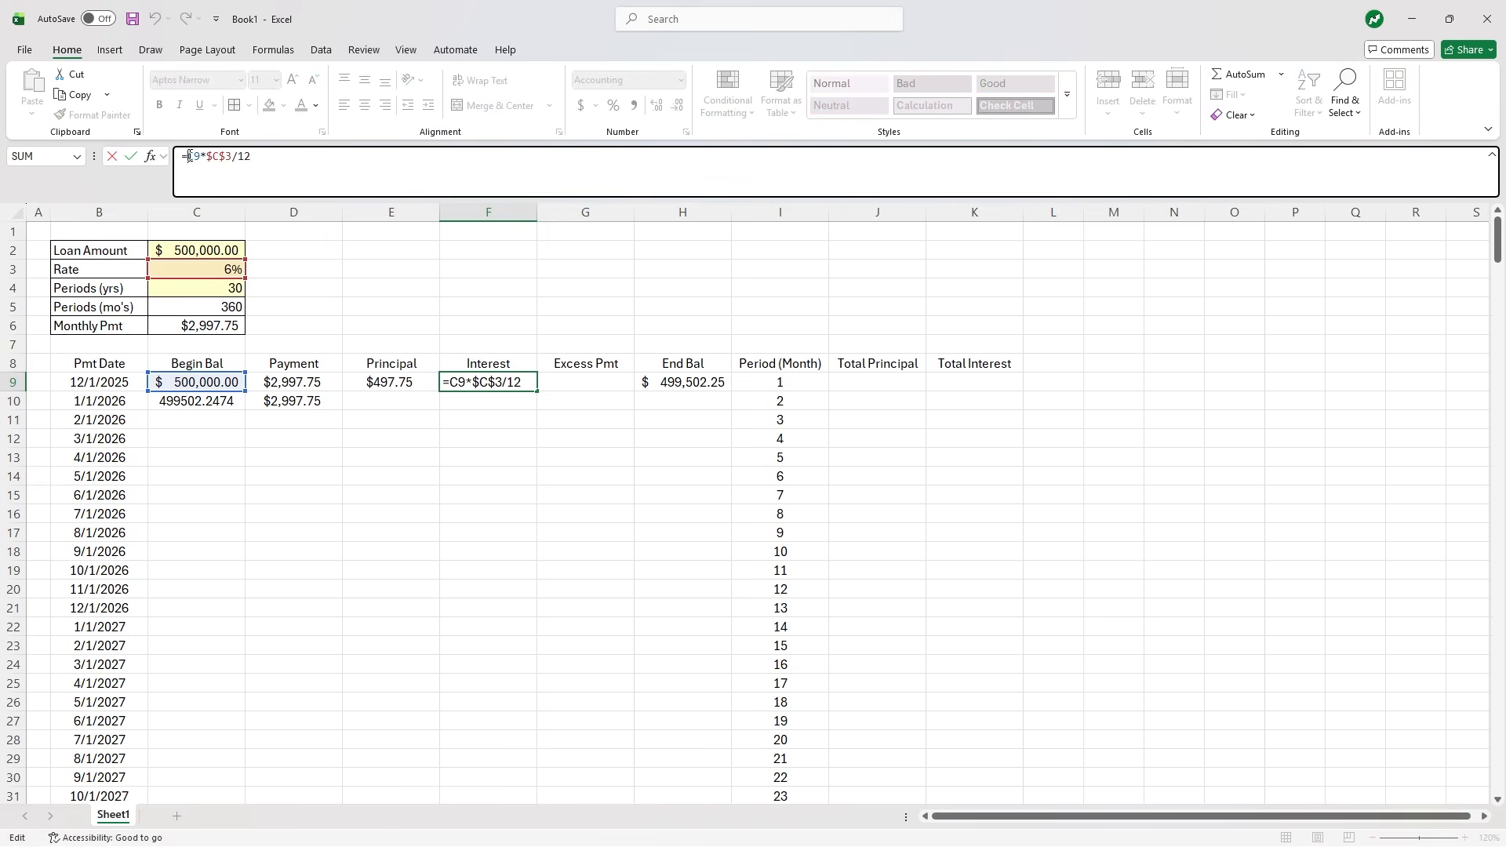
text(ROUND)
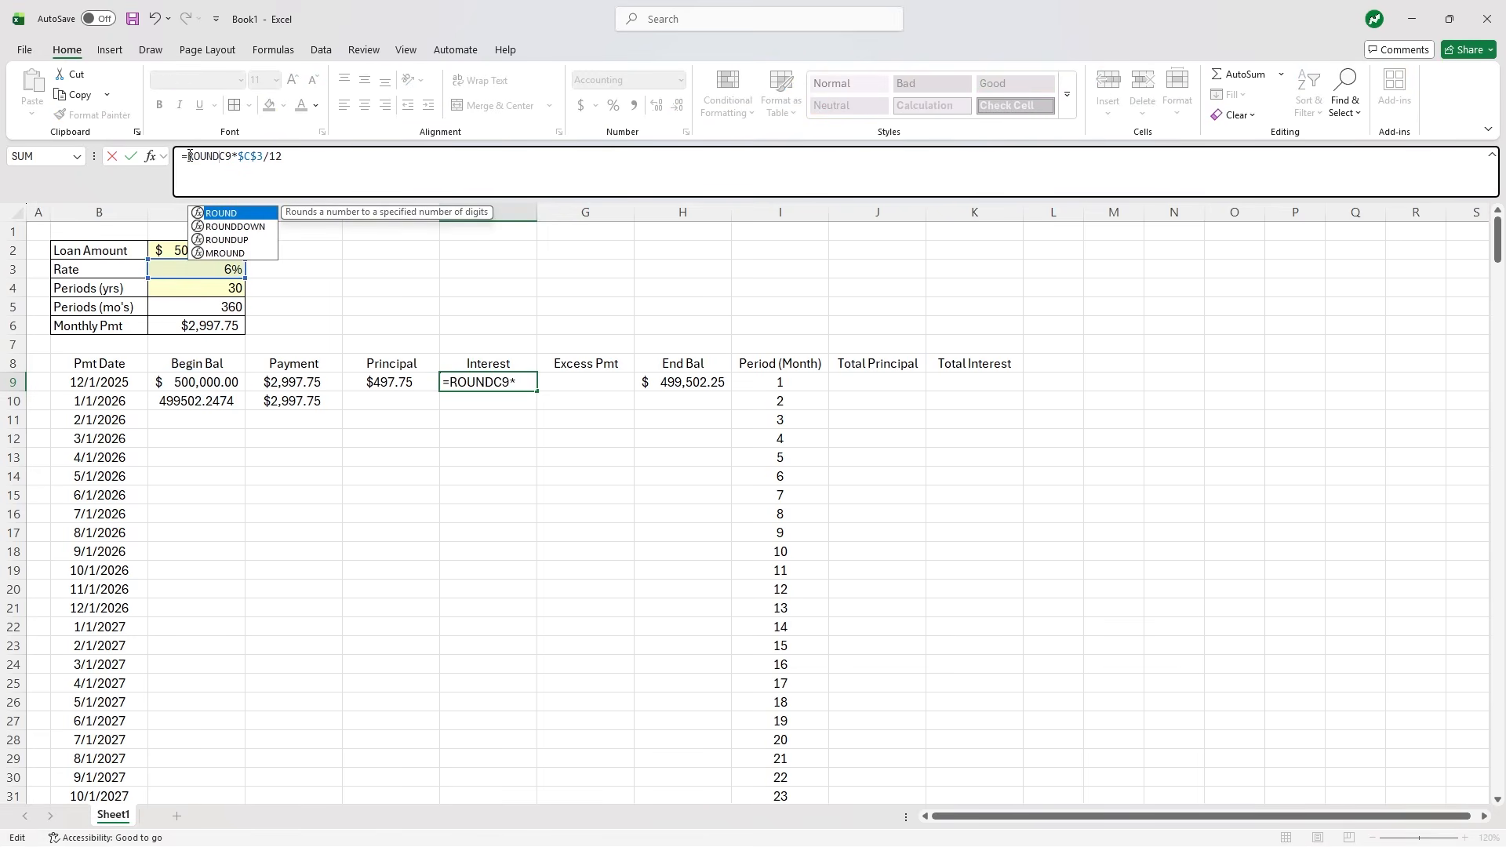
text(()
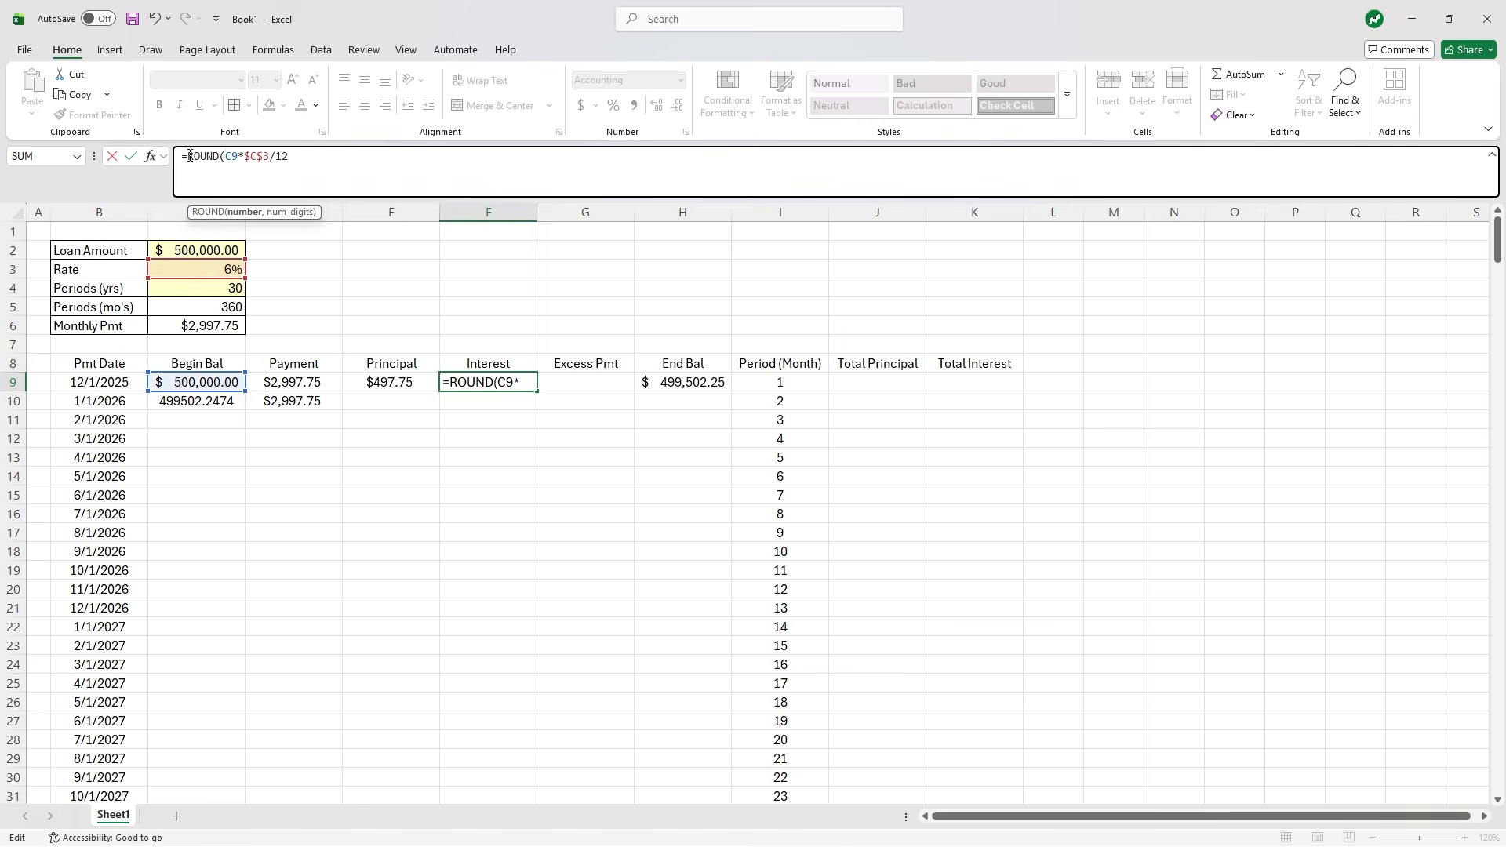
click(313, 150)
text(,)
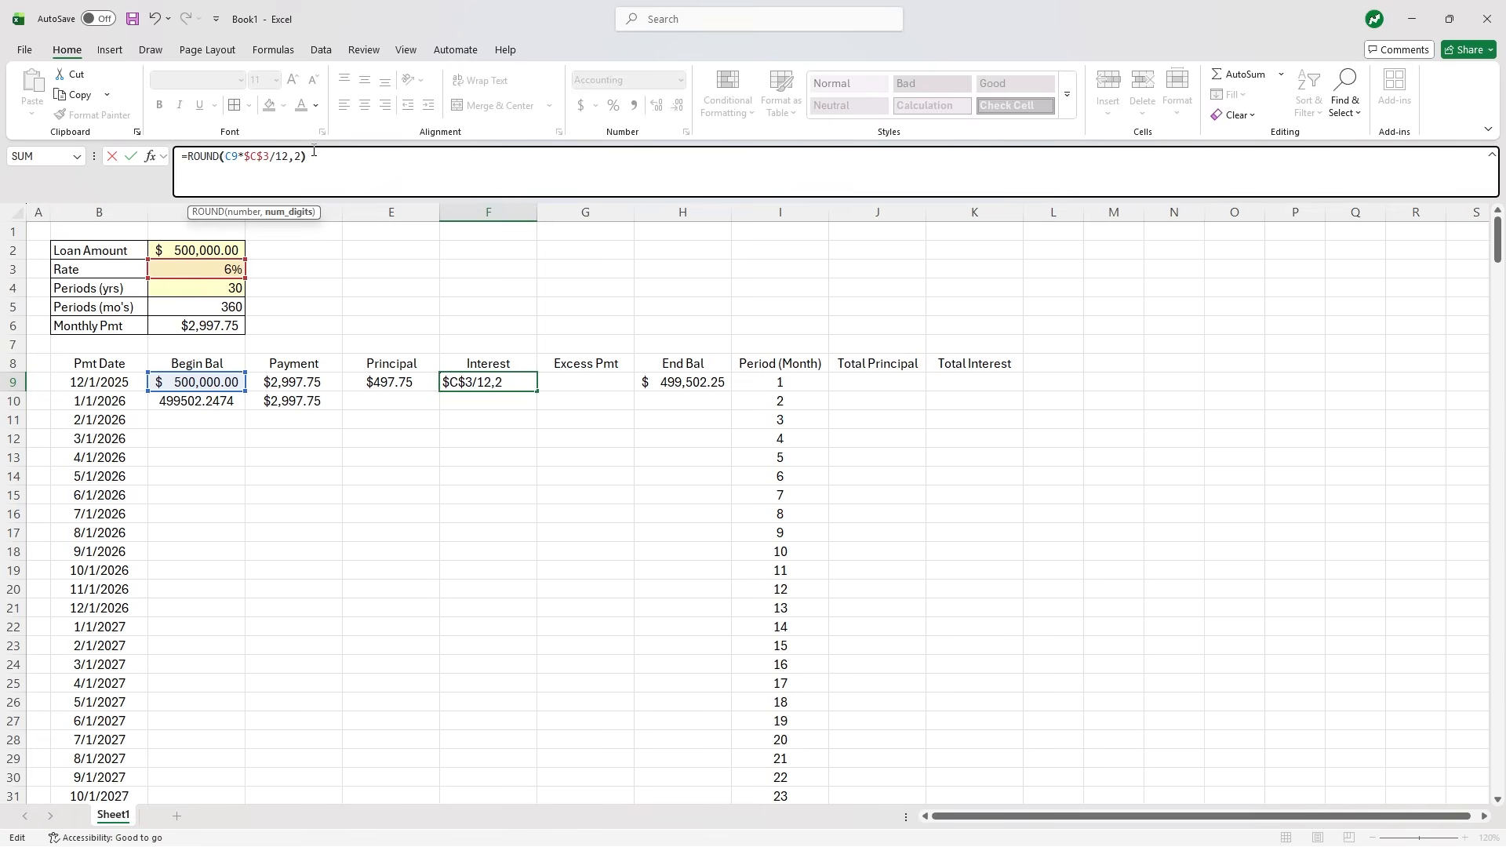
text(2))
key(Return)
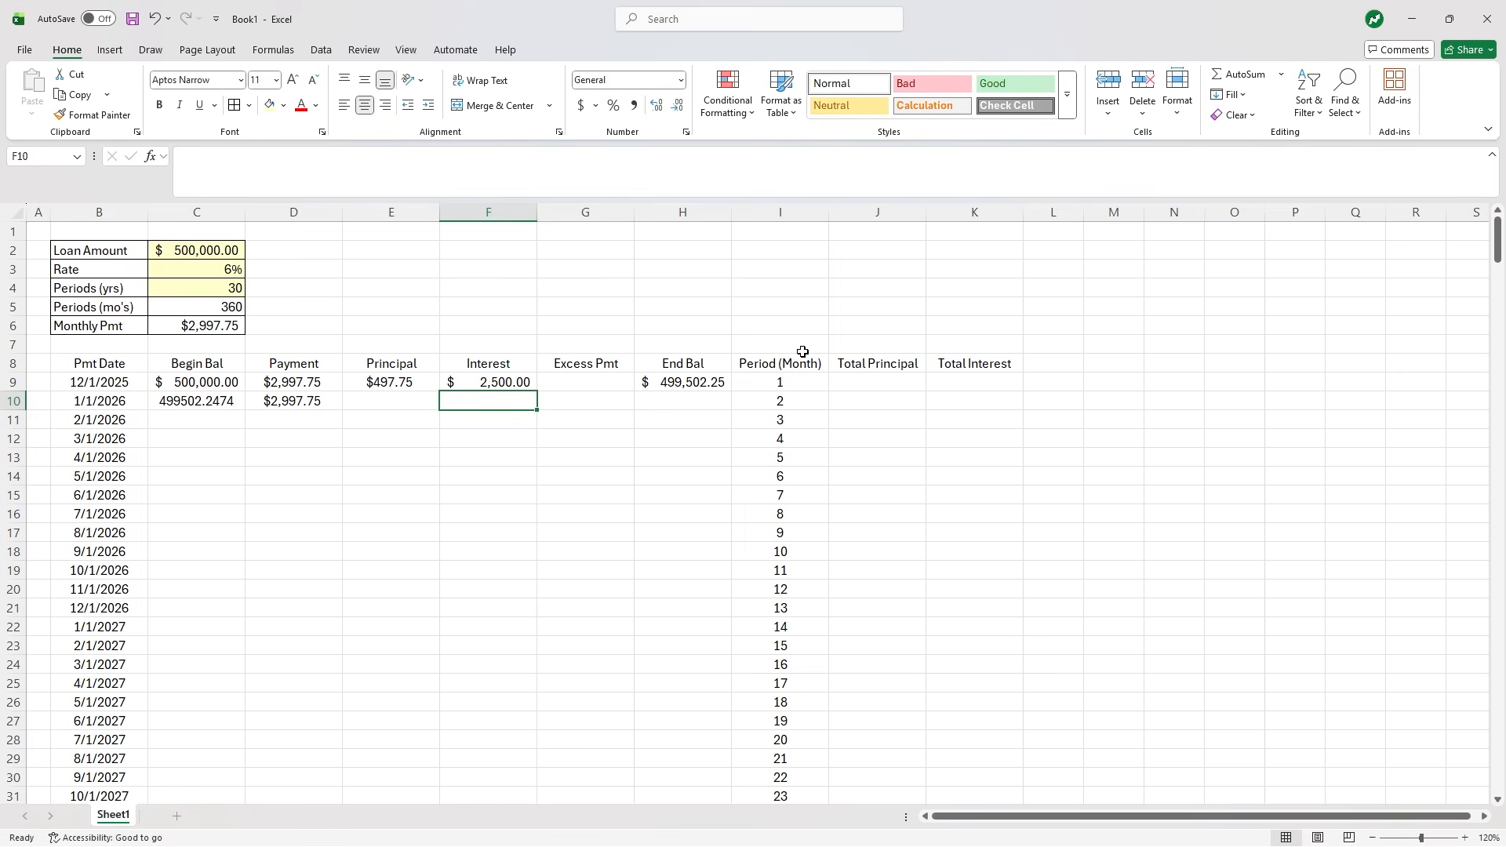
- Start the running total principal in J9 by linking it to the first principal amount with =E9
click(856, 382)
click(989, 383)
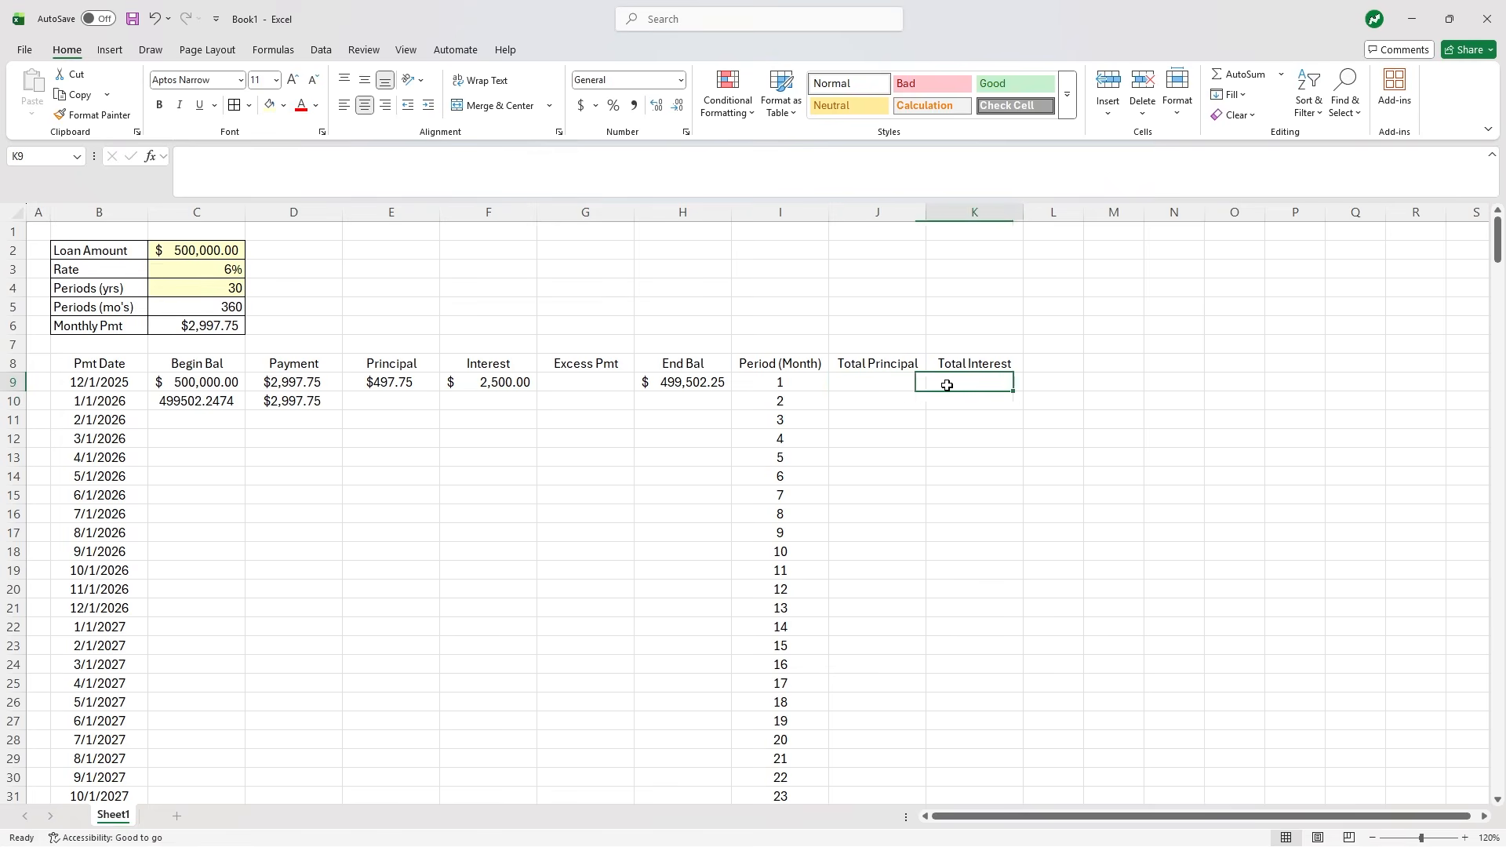
click(904, 383)
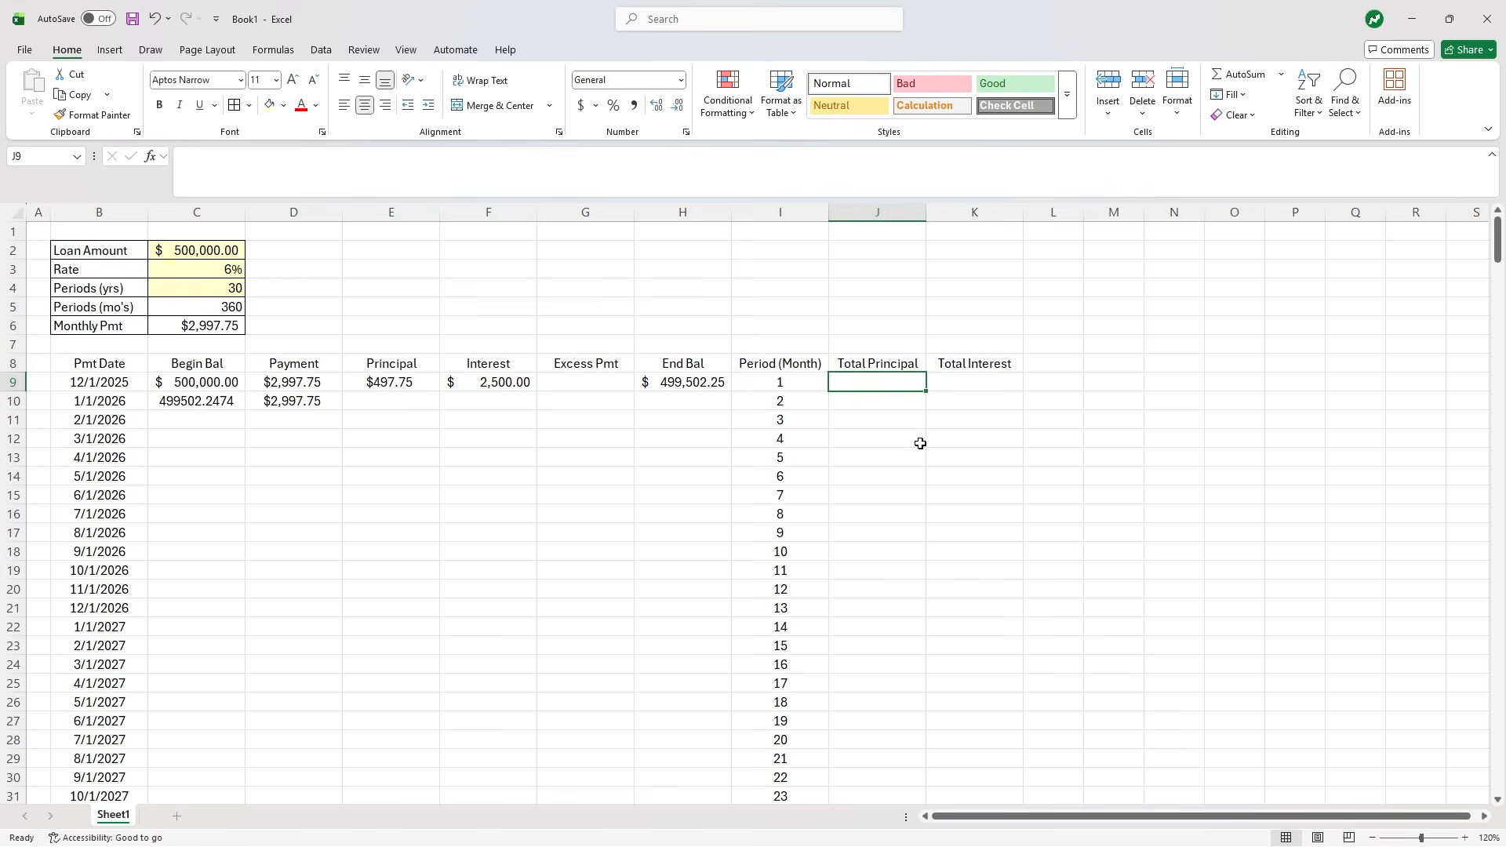
text(=)
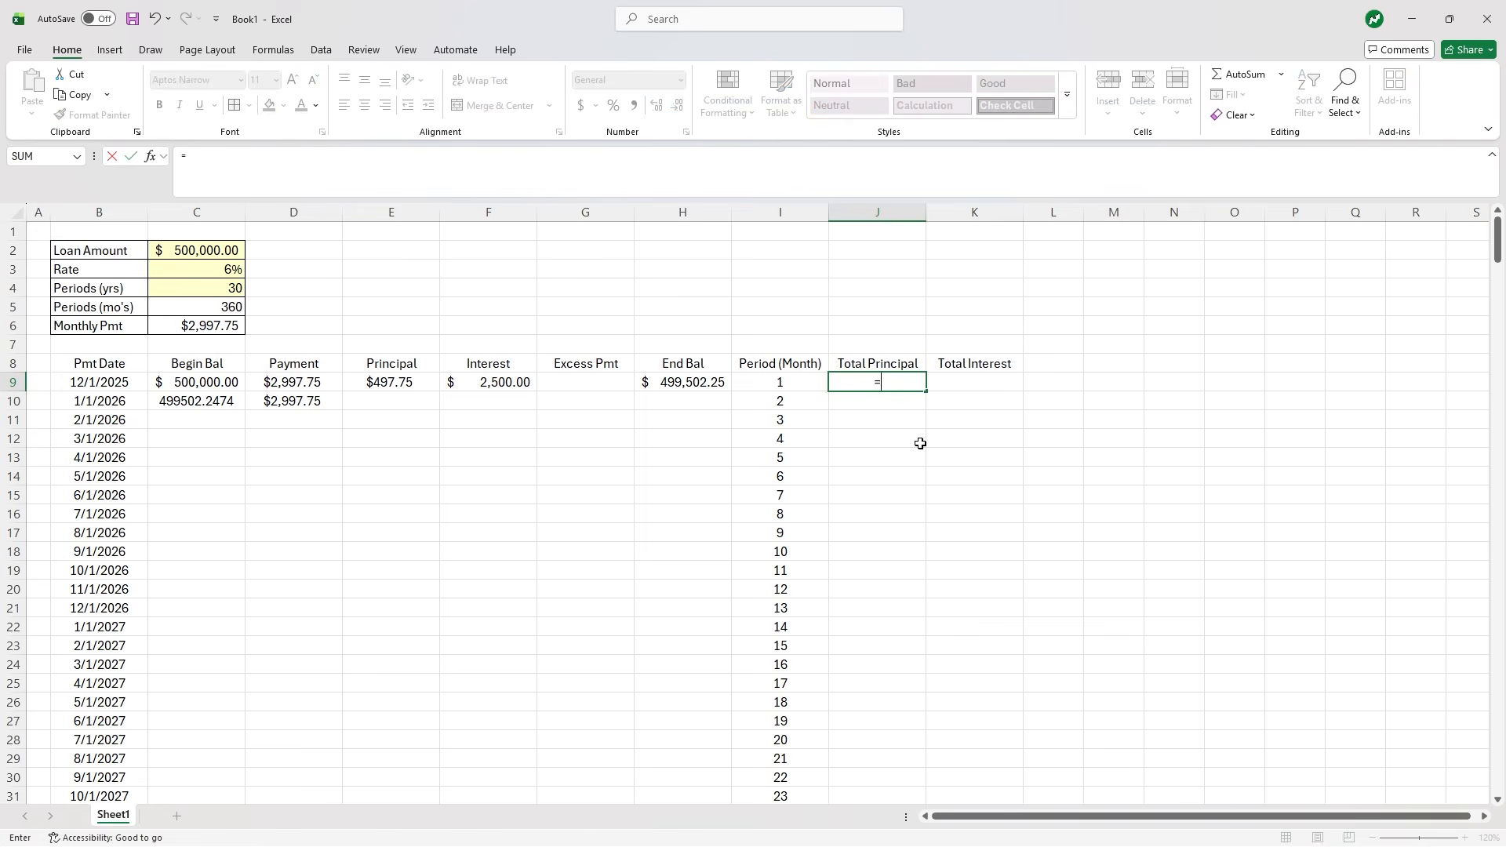
click(393, 383)
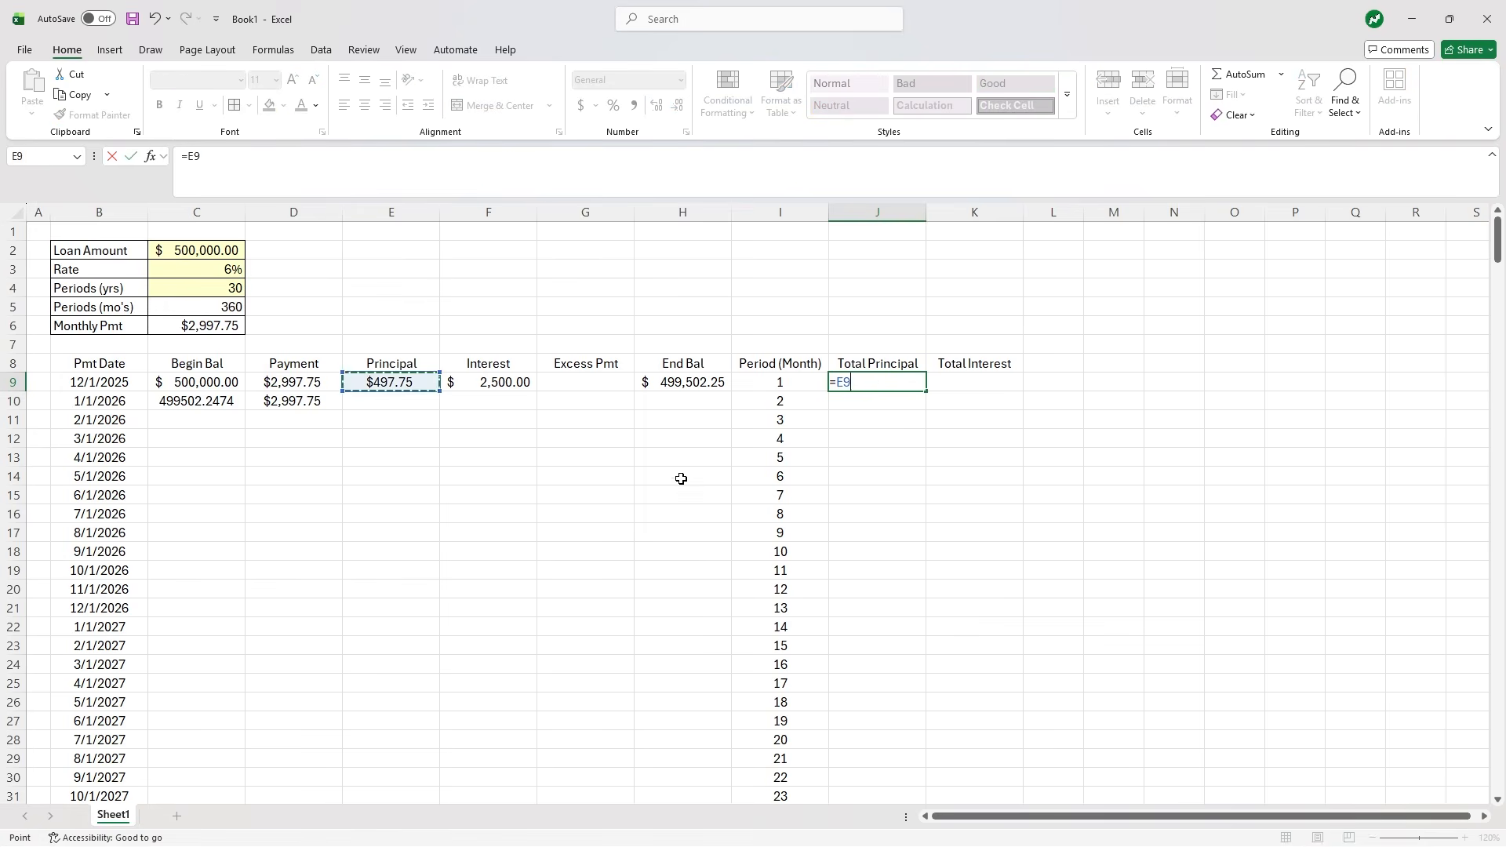
key(Return)
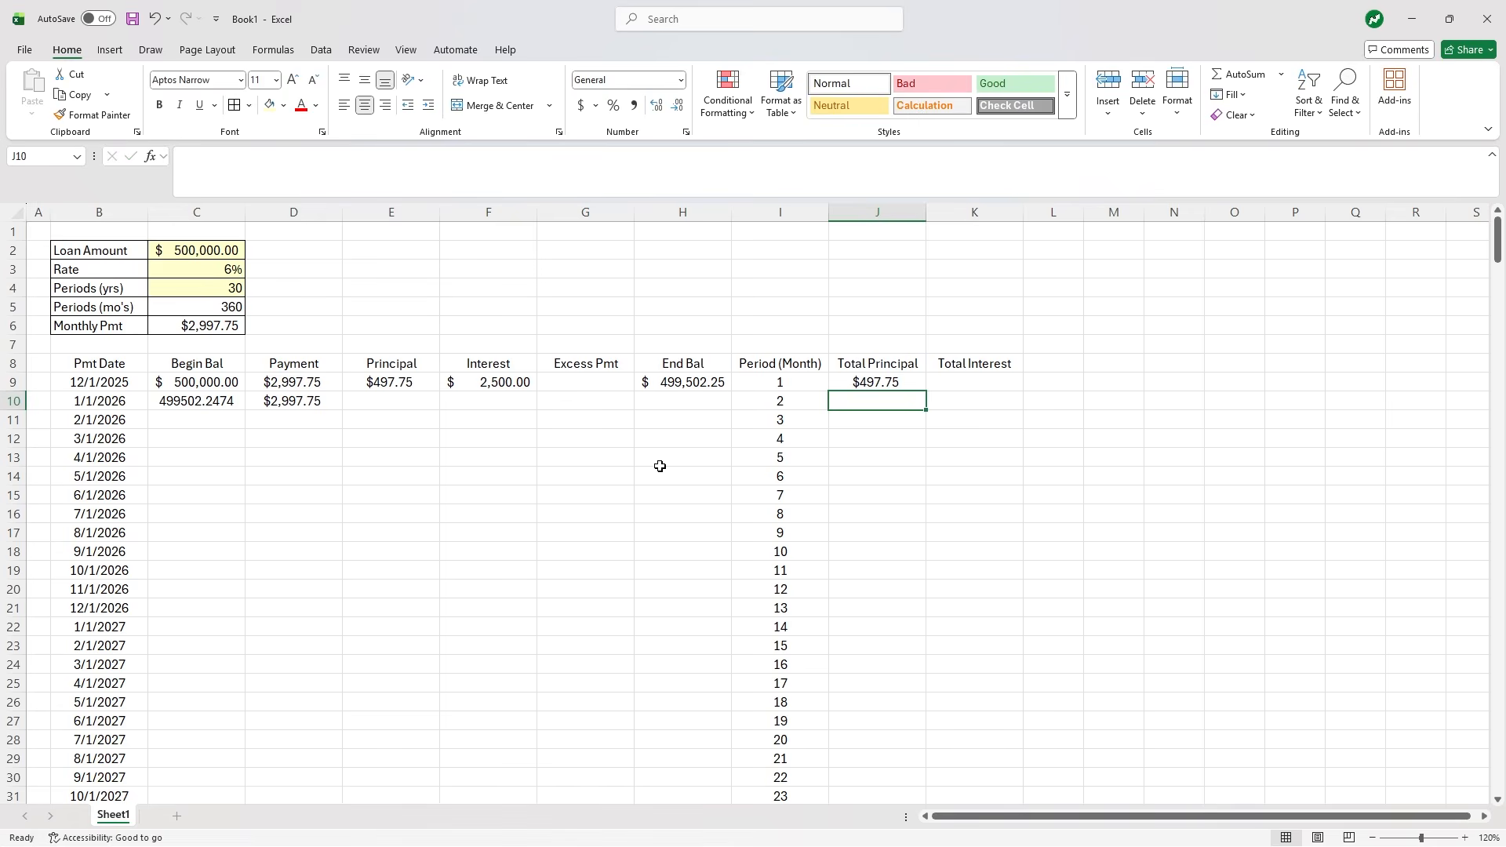
- Start the running total interest in K9 by linking it to the first interest amount with =F9
click(1001, 382)
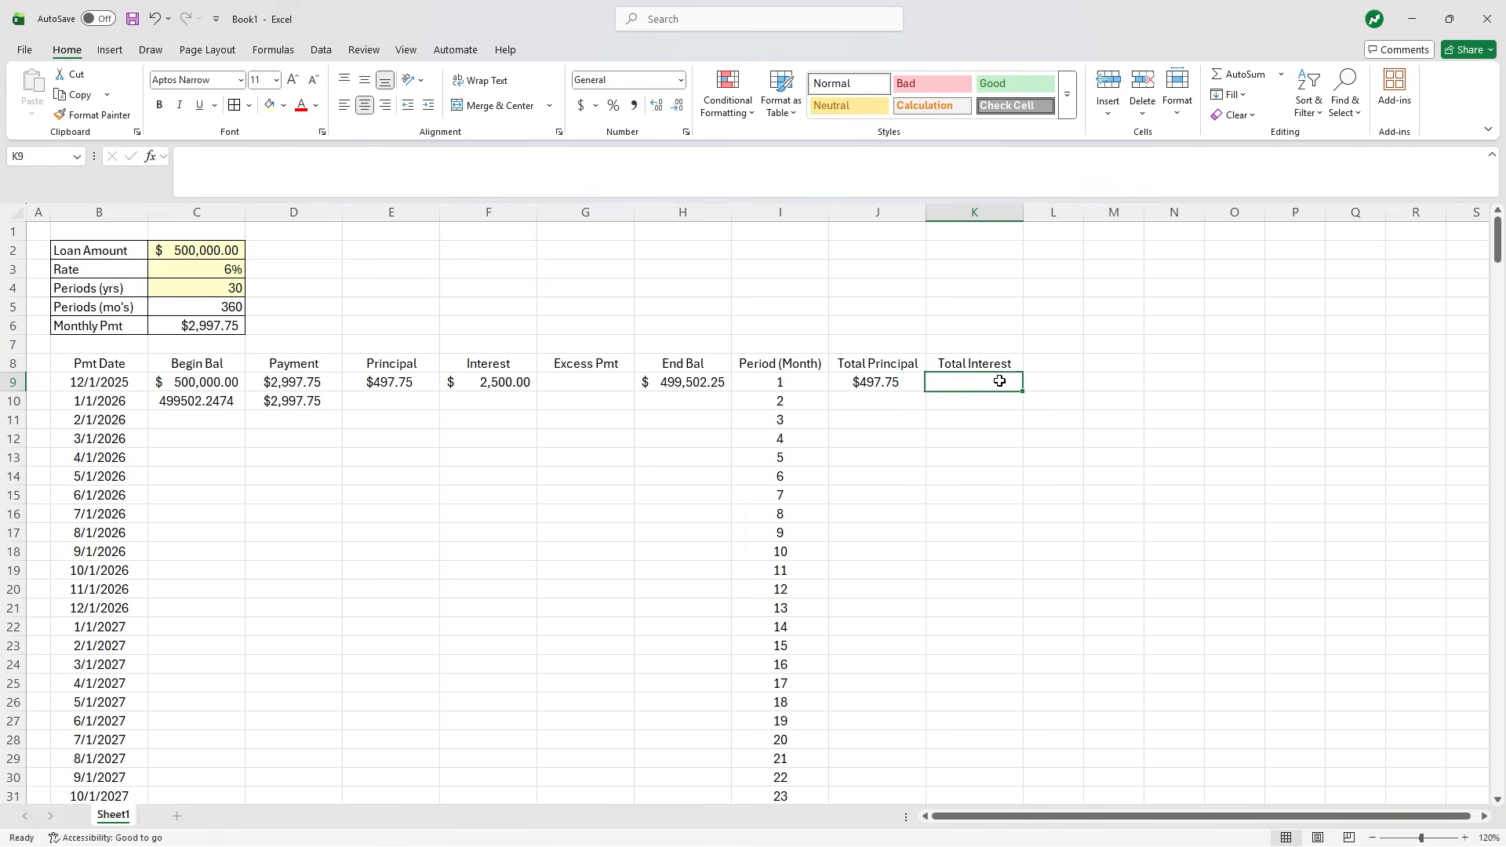
text(=)
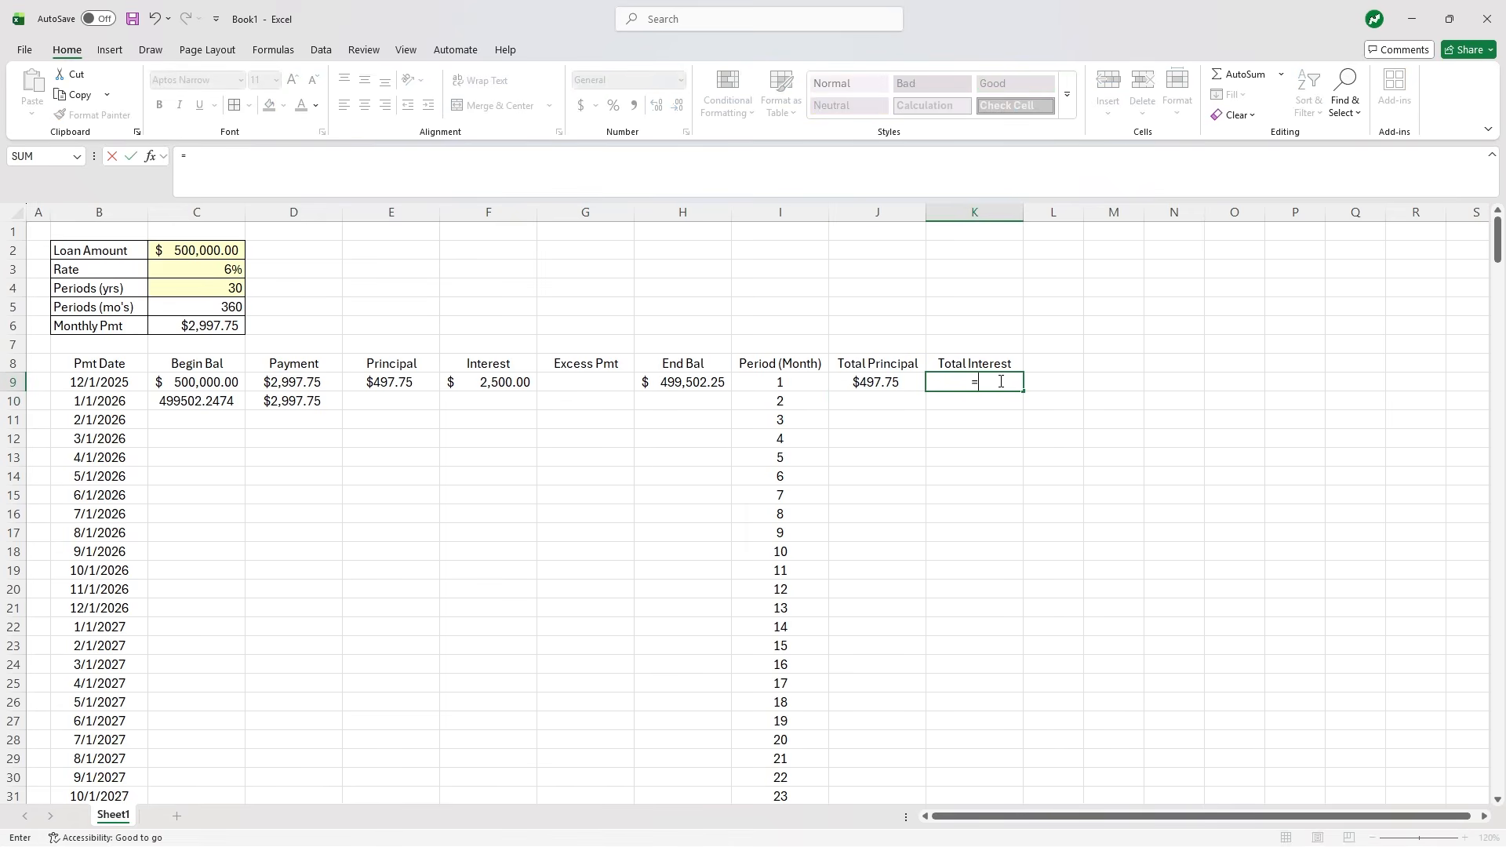
click(517, 382)
key(Return)
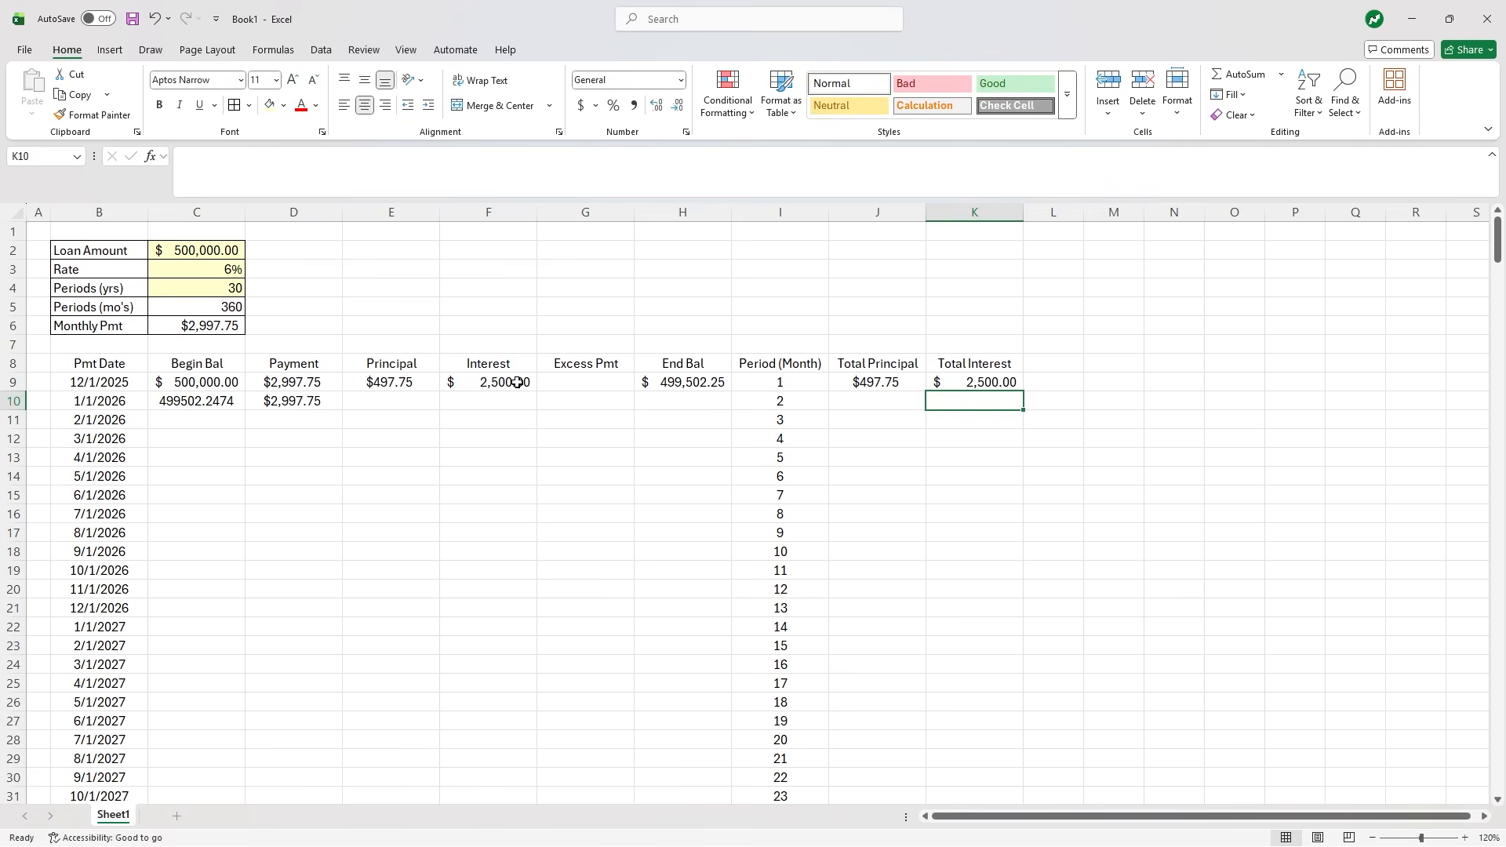
- Accumulate the running total principal in J10 with the formula =J9+E10
click(877, 409)
text(=)
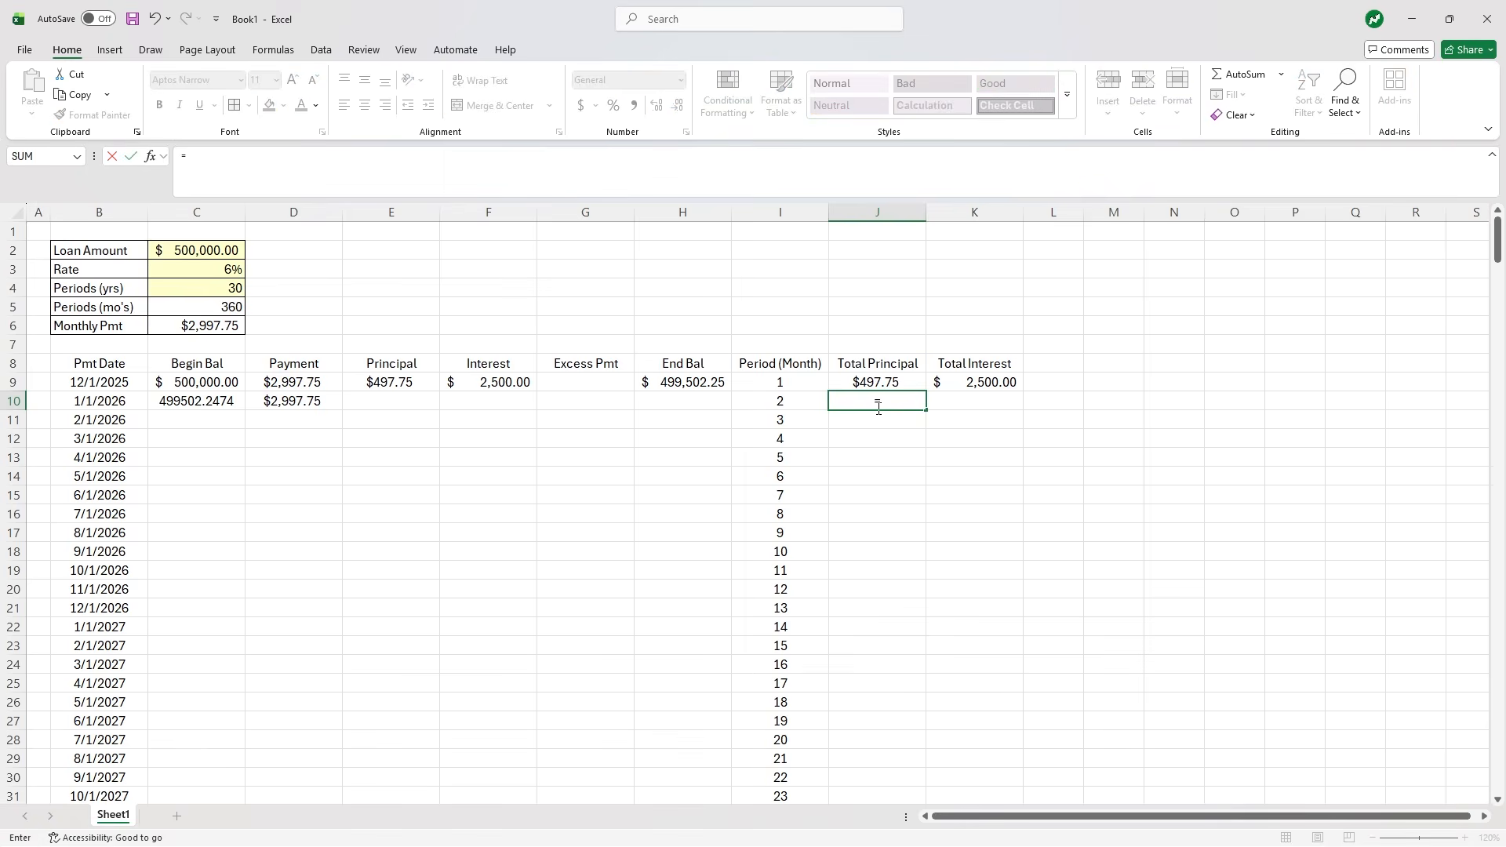
click(863, 383)
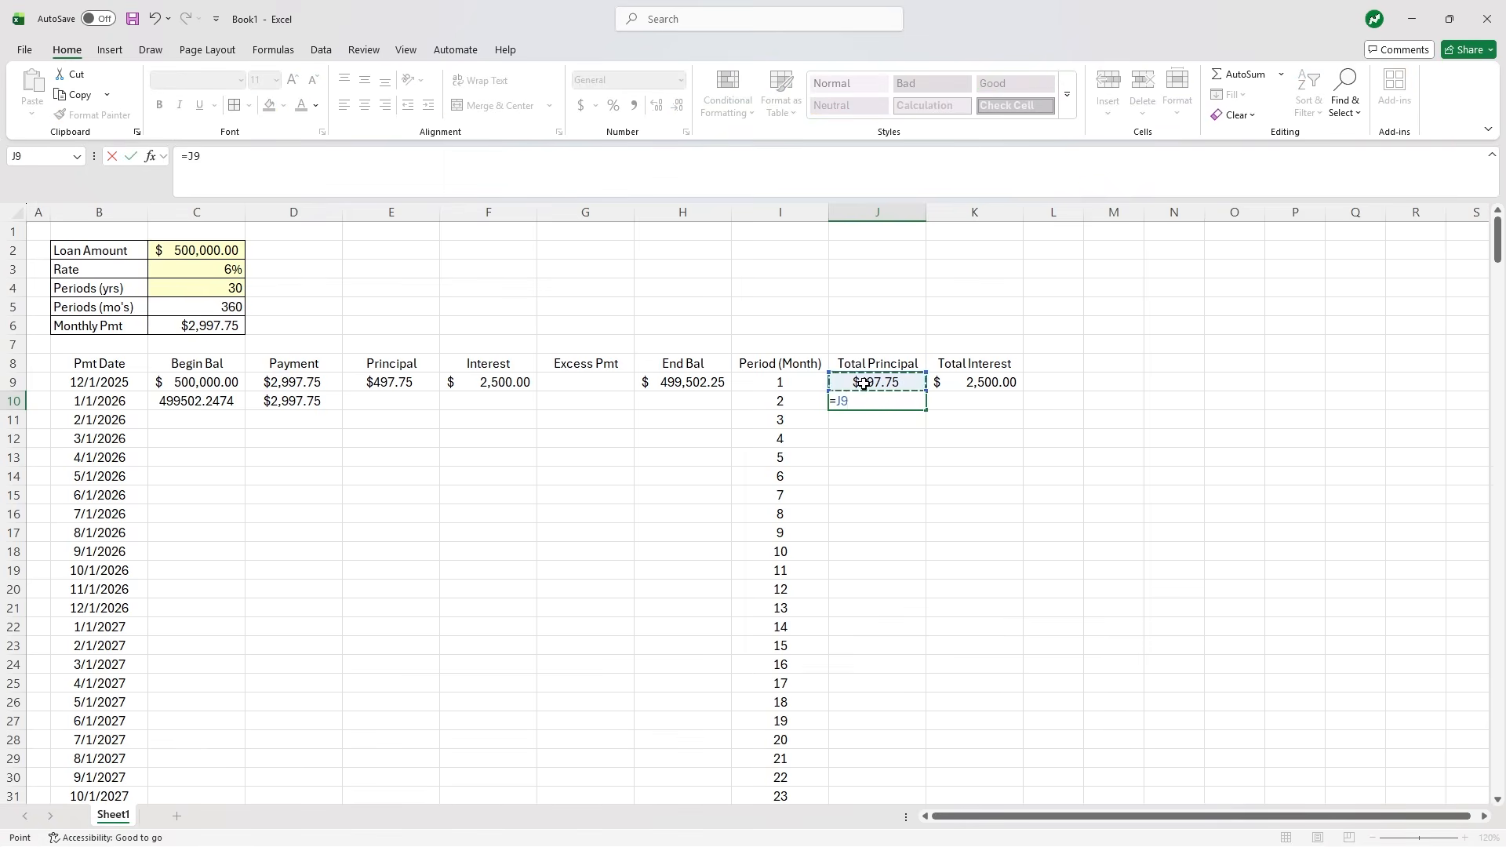
text(+)
click(408, 402)
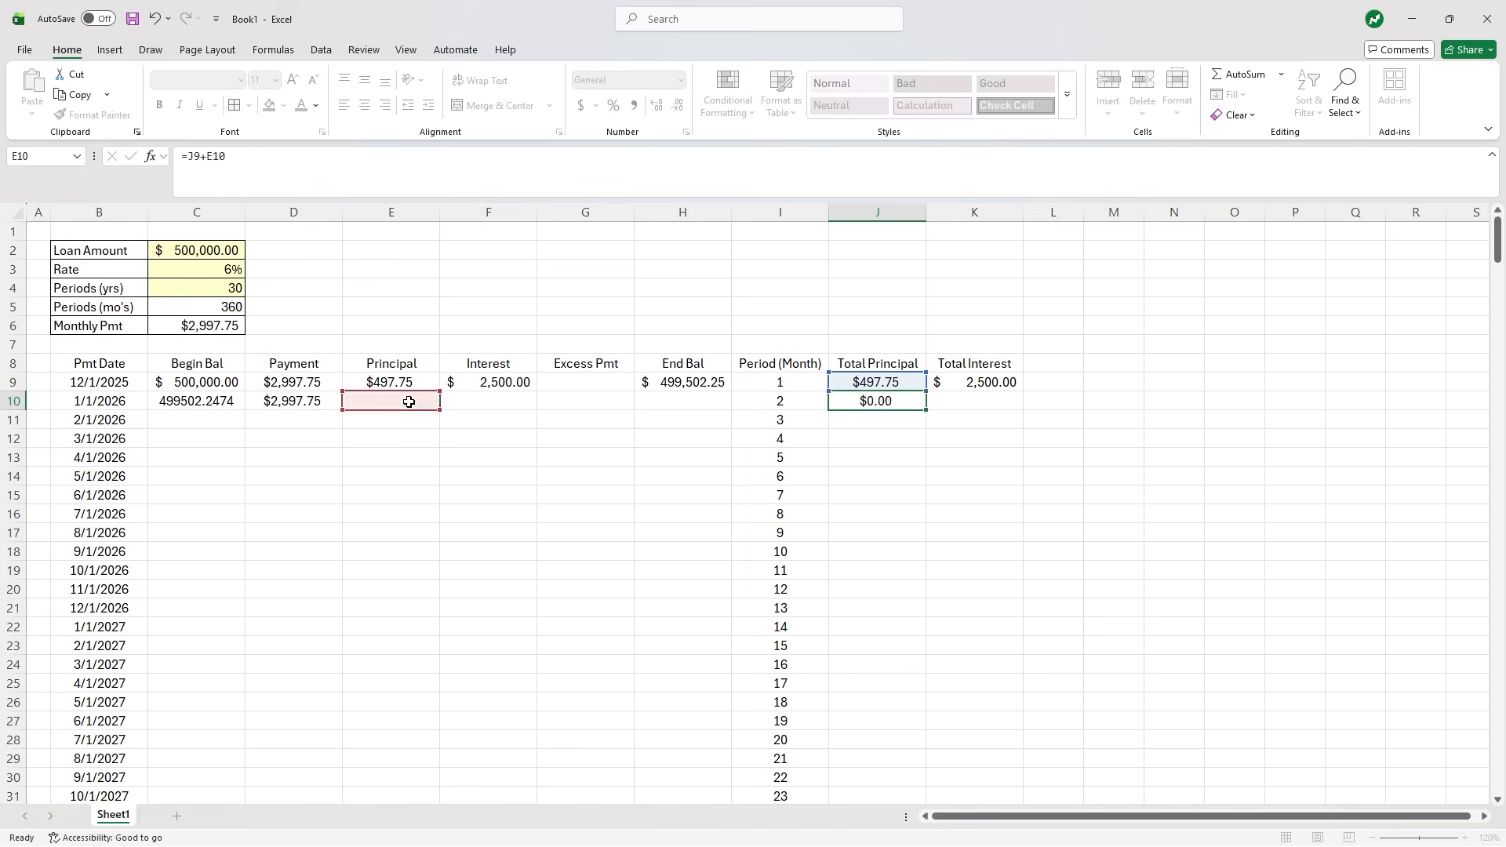
key(Return)
- Accumulate the running total interest in K10 with the formula =K9+F10
click(981, 407)
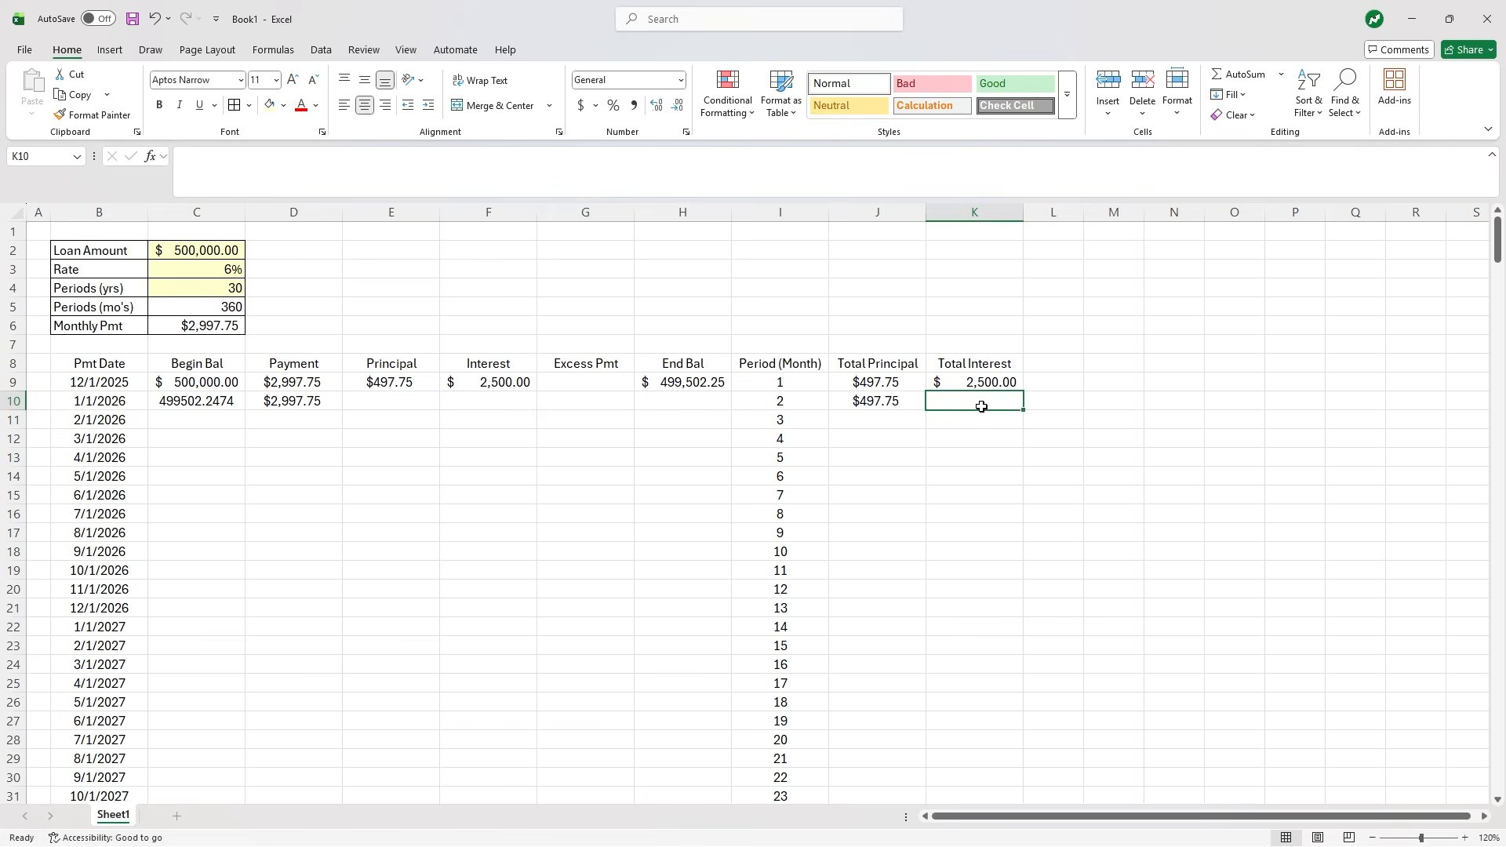
text(=)
click(976, 384)
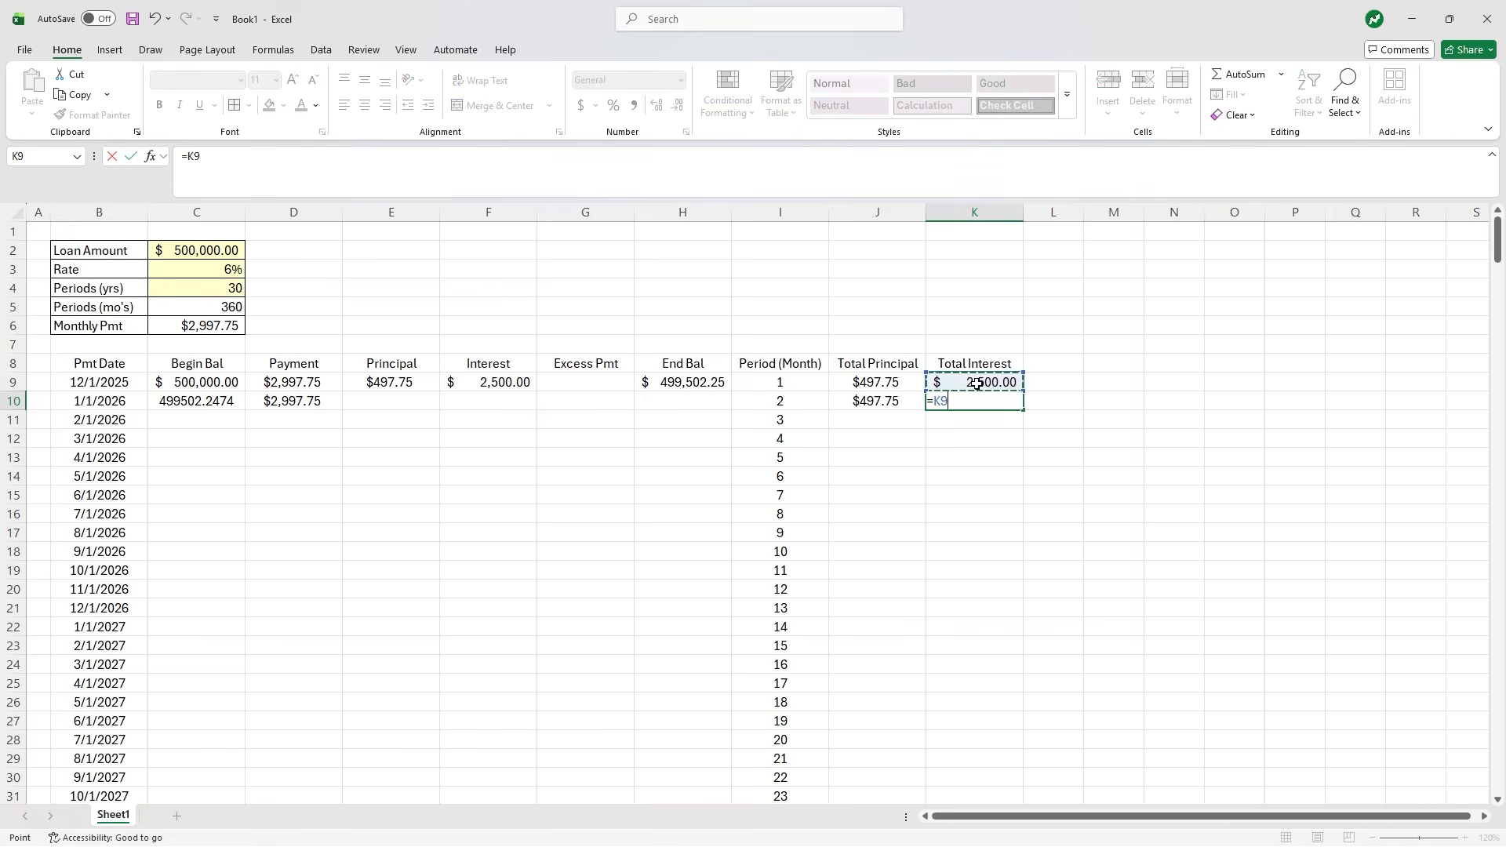
text(+)
click(502, 405)
key(Return)
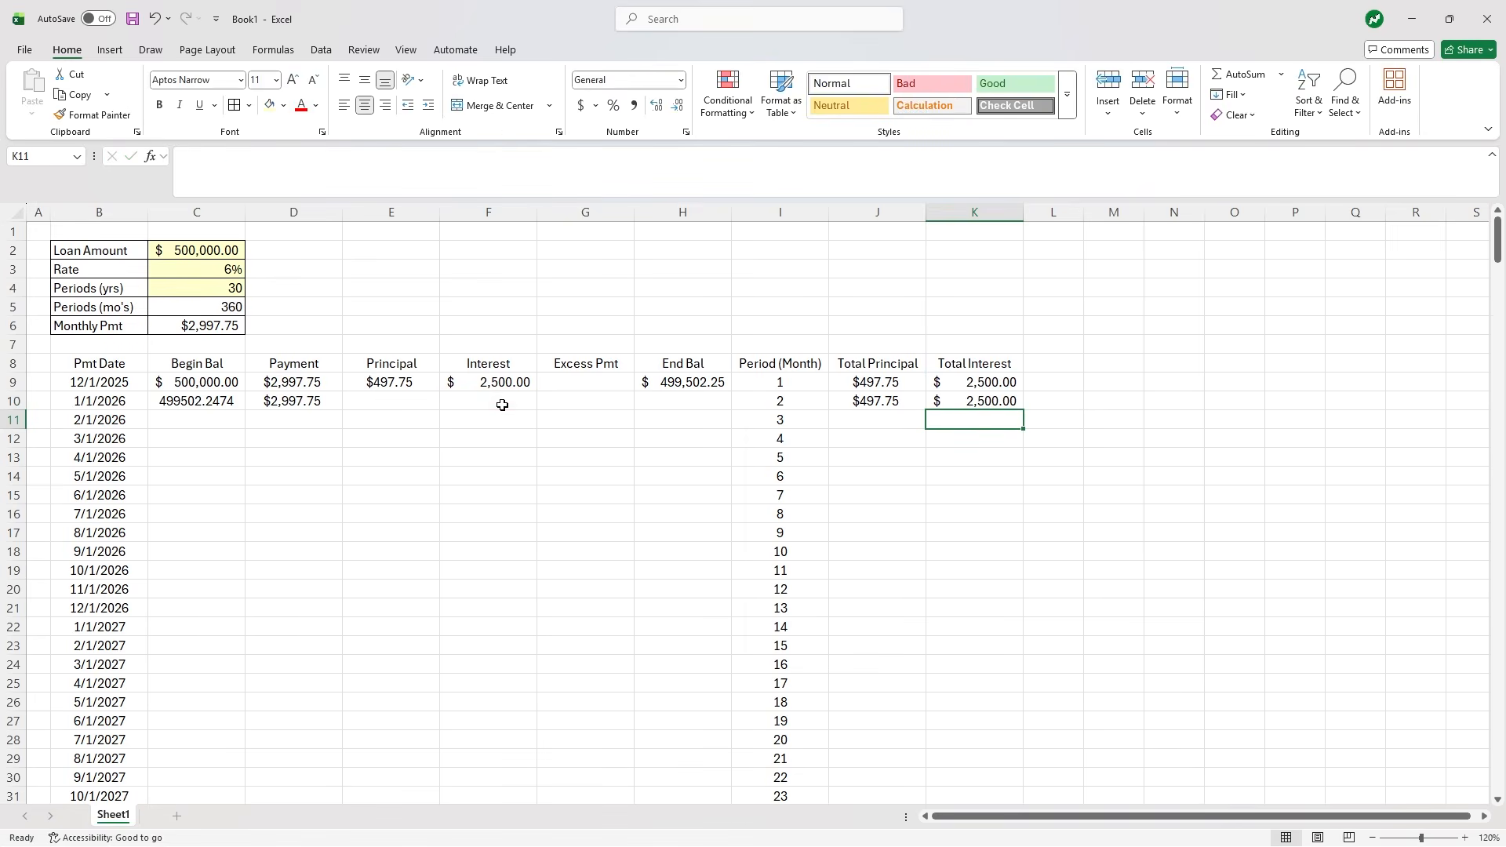
- Fill the E9:H9 formulas down into row 10 and apply the dollar Accounting format to the beginning balance in C10
click(386, 384)
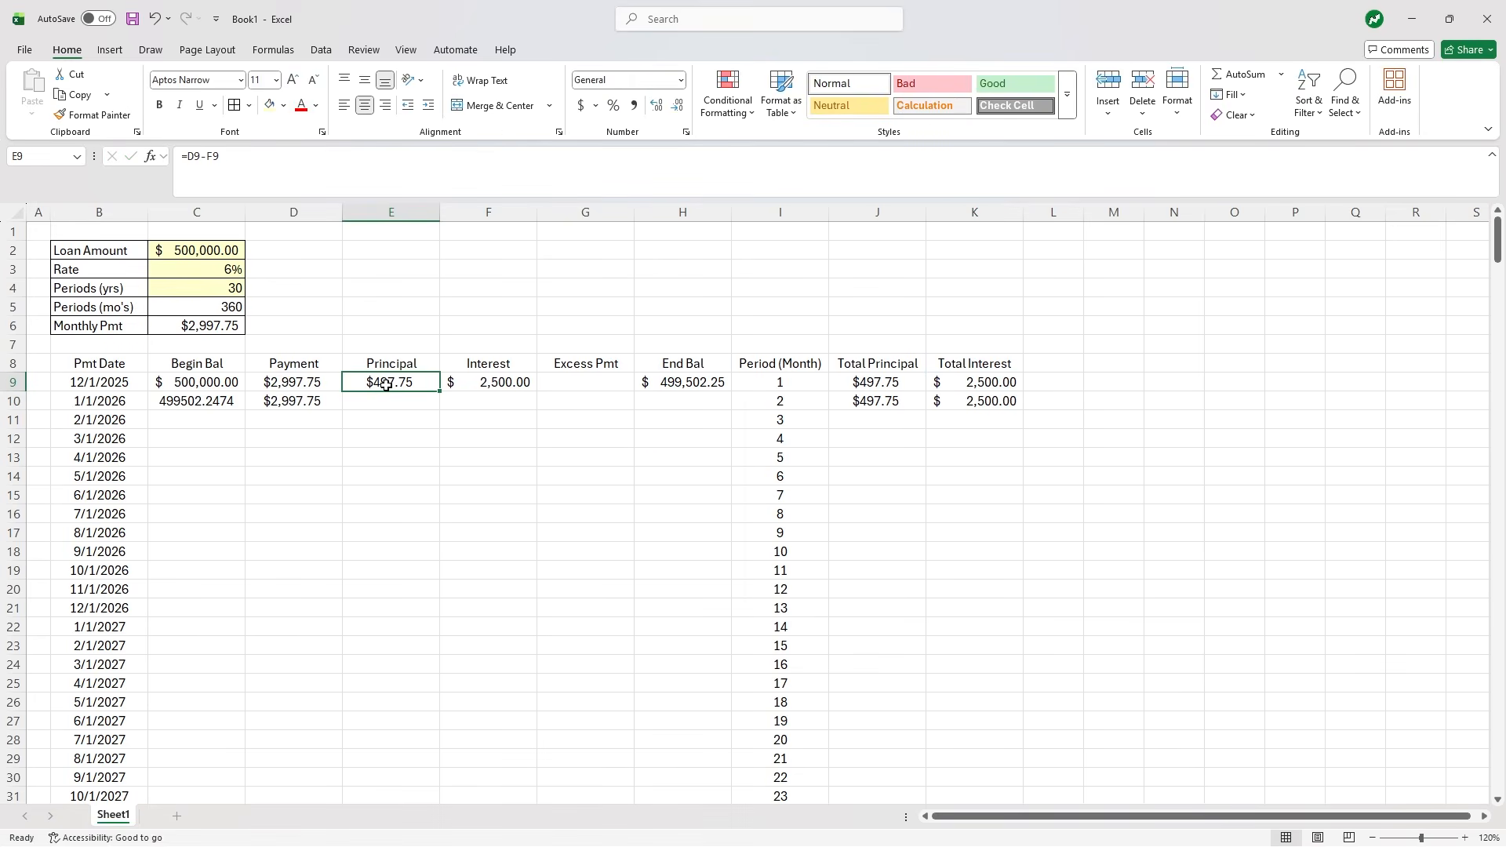
drag(409, 383, 733, 414)
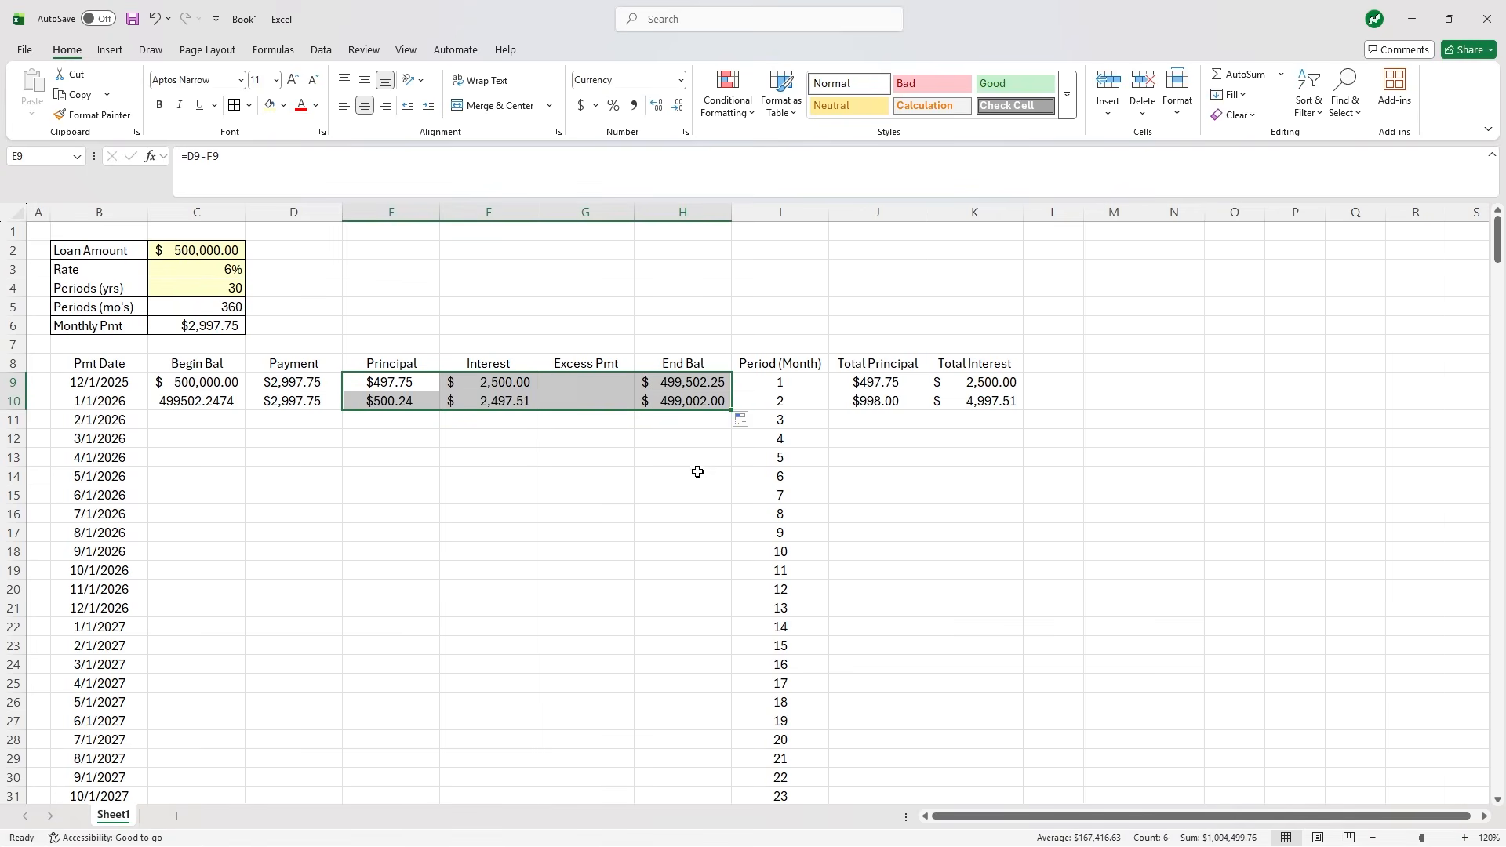
click(230, 403)
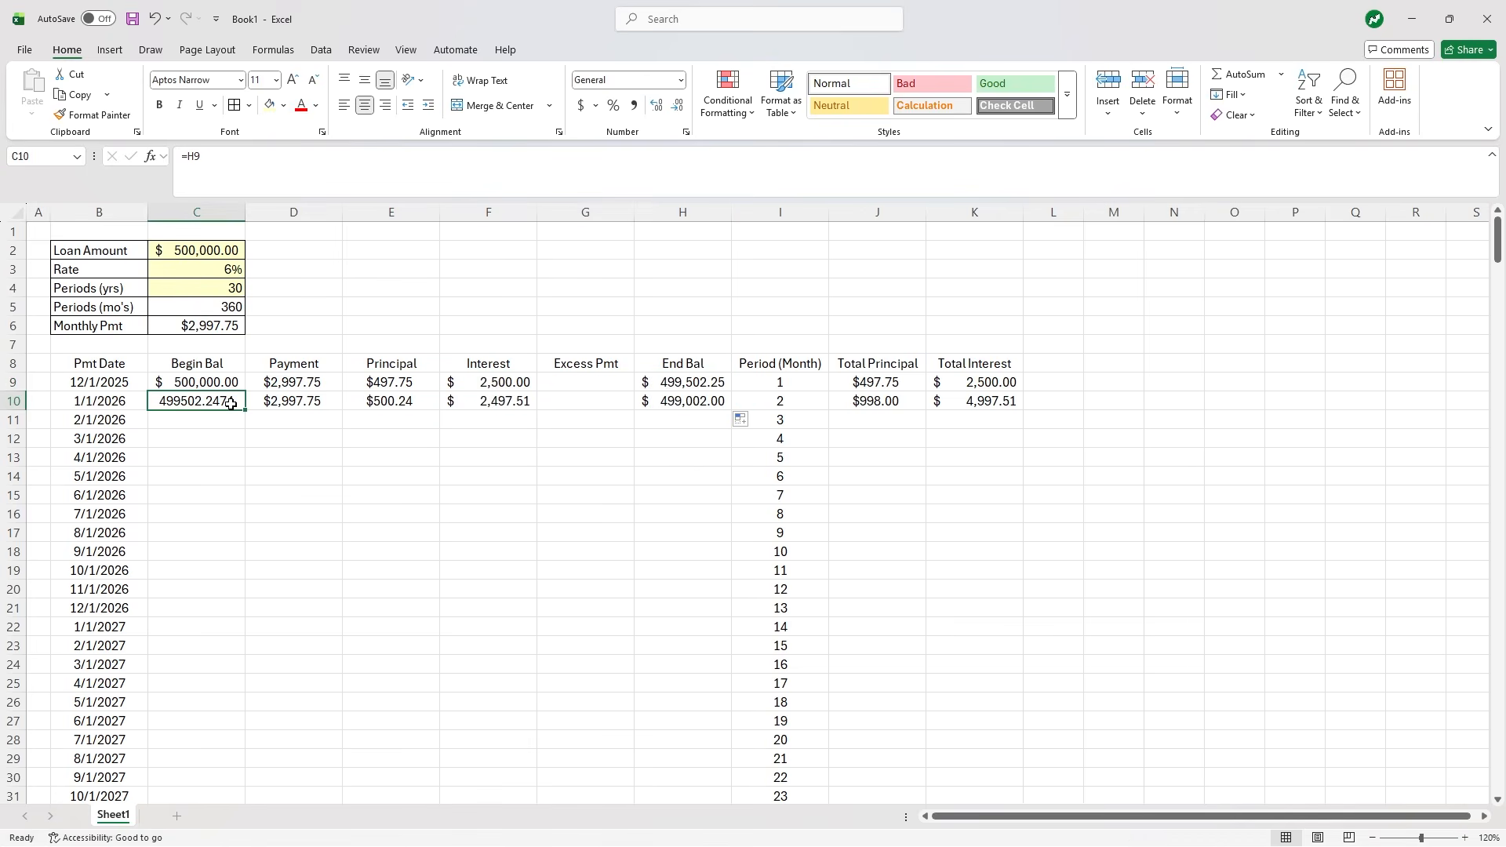
click(580, 105)
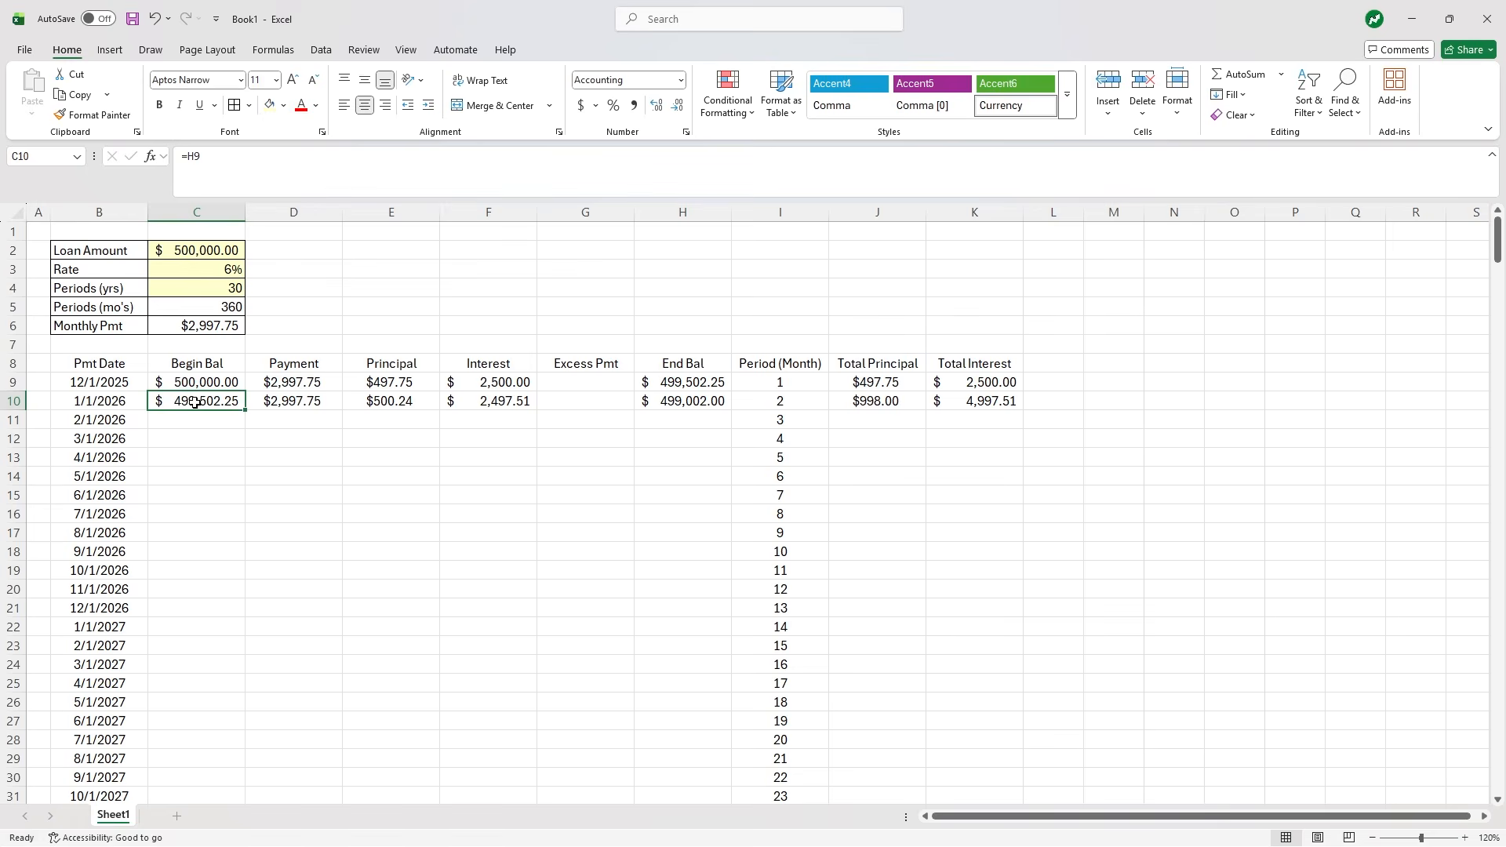
- Fill the second-month row C10:K10 down through row 368 to complete the 360-month schedule
drag(197, 401, 948, 408)
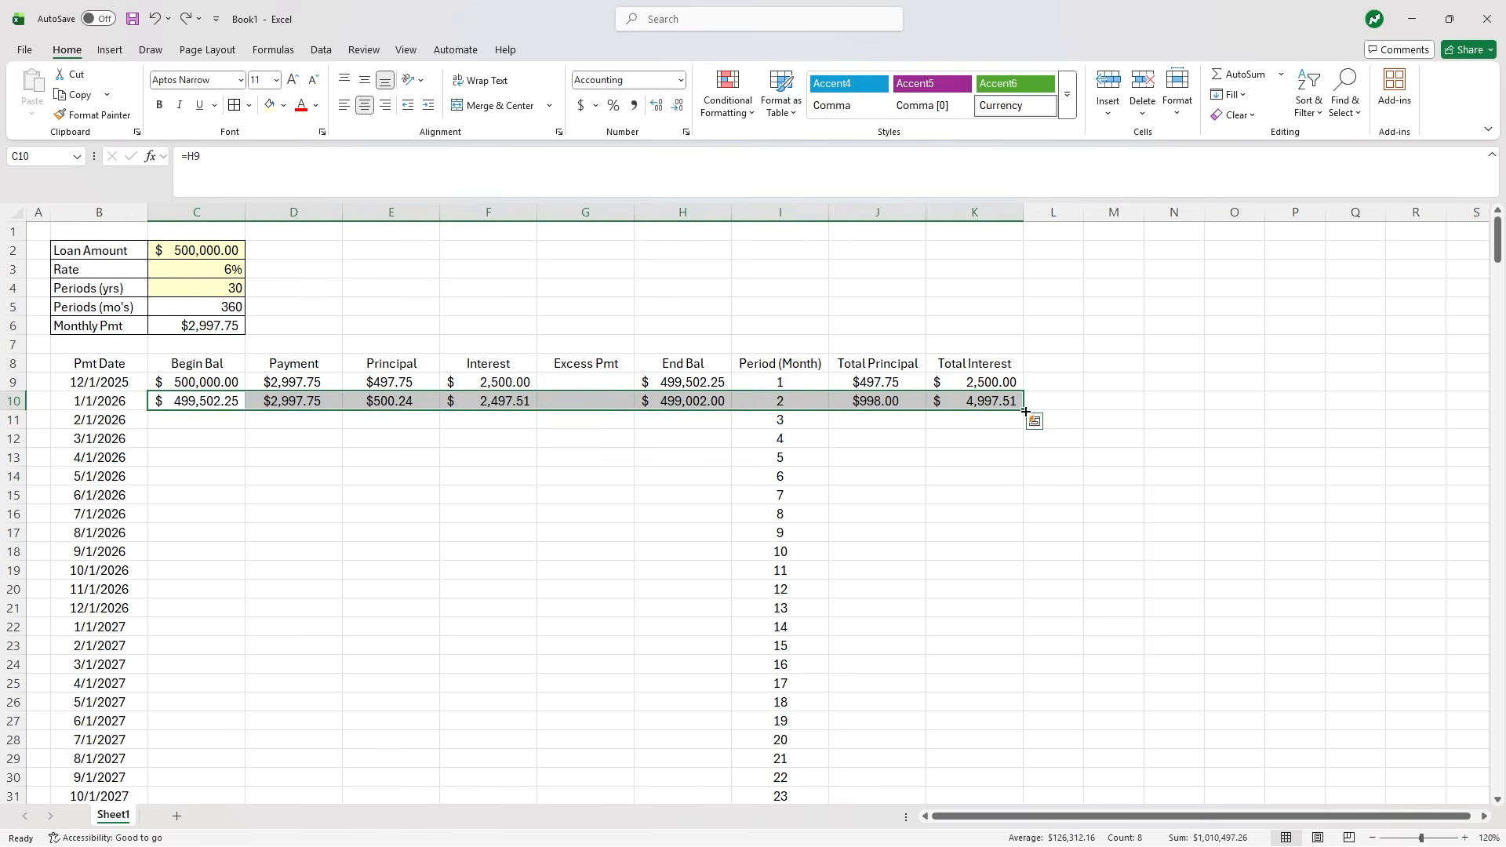
drag(1025, 411, 1020, 765)
click(1130, 643)
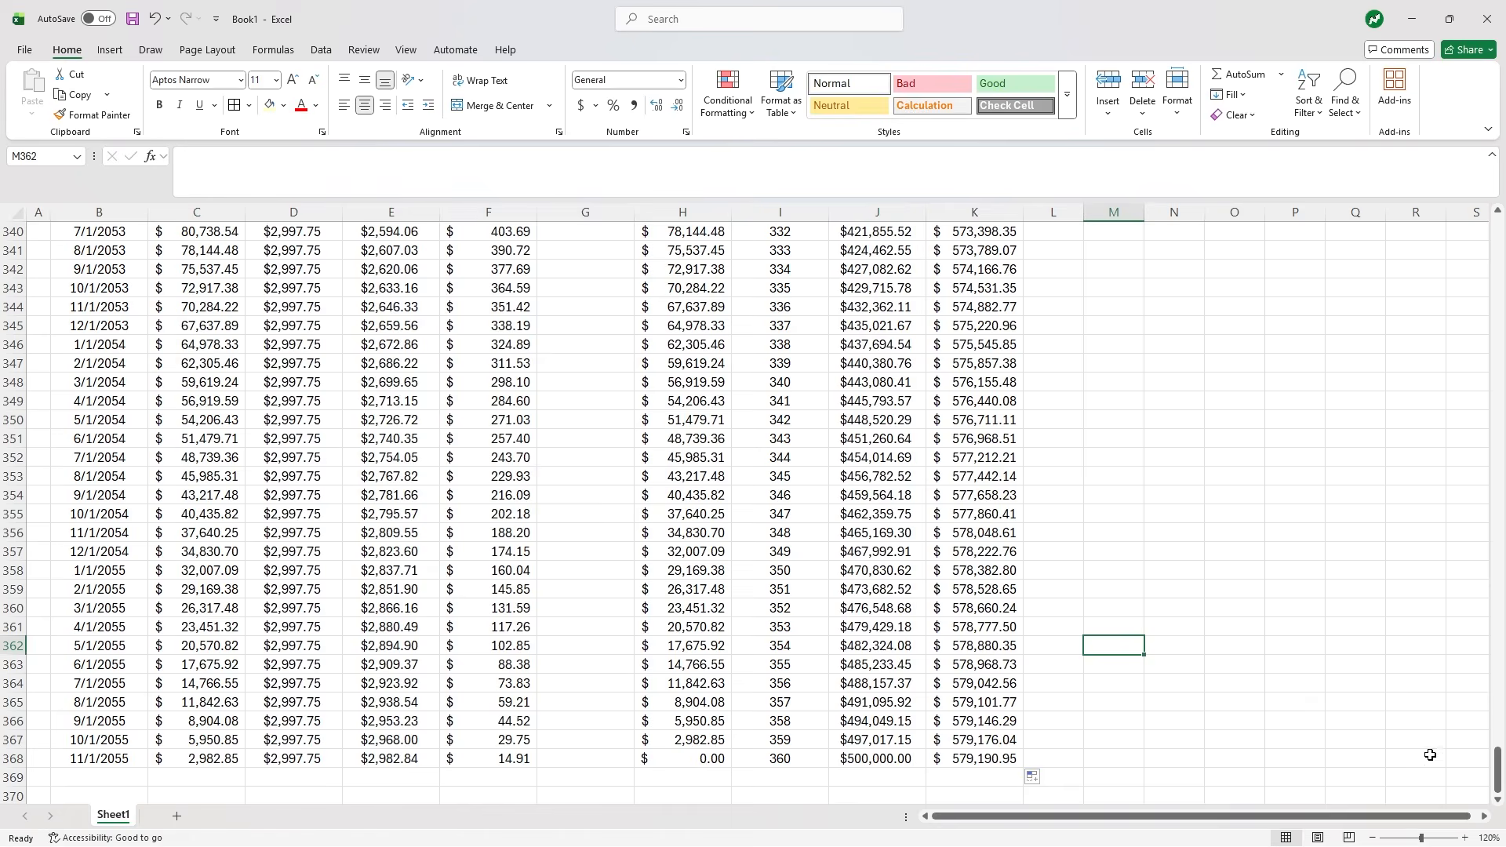
- Make the schedule's header row 8 bold
drag(1499, 773, 1498, 242)
click(972, 365)
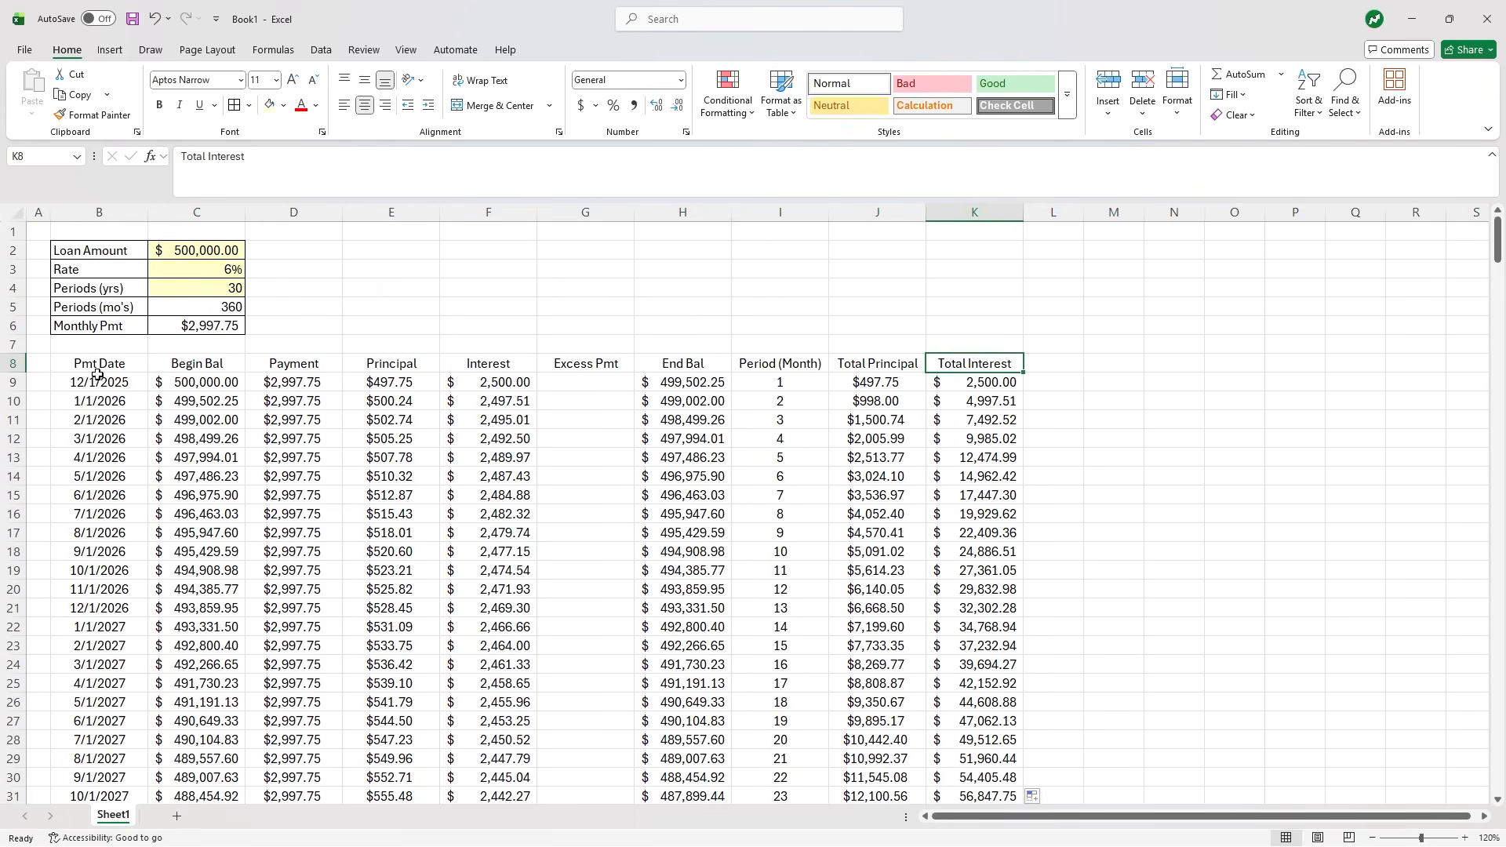
click(13, 363)
click(541, 464)
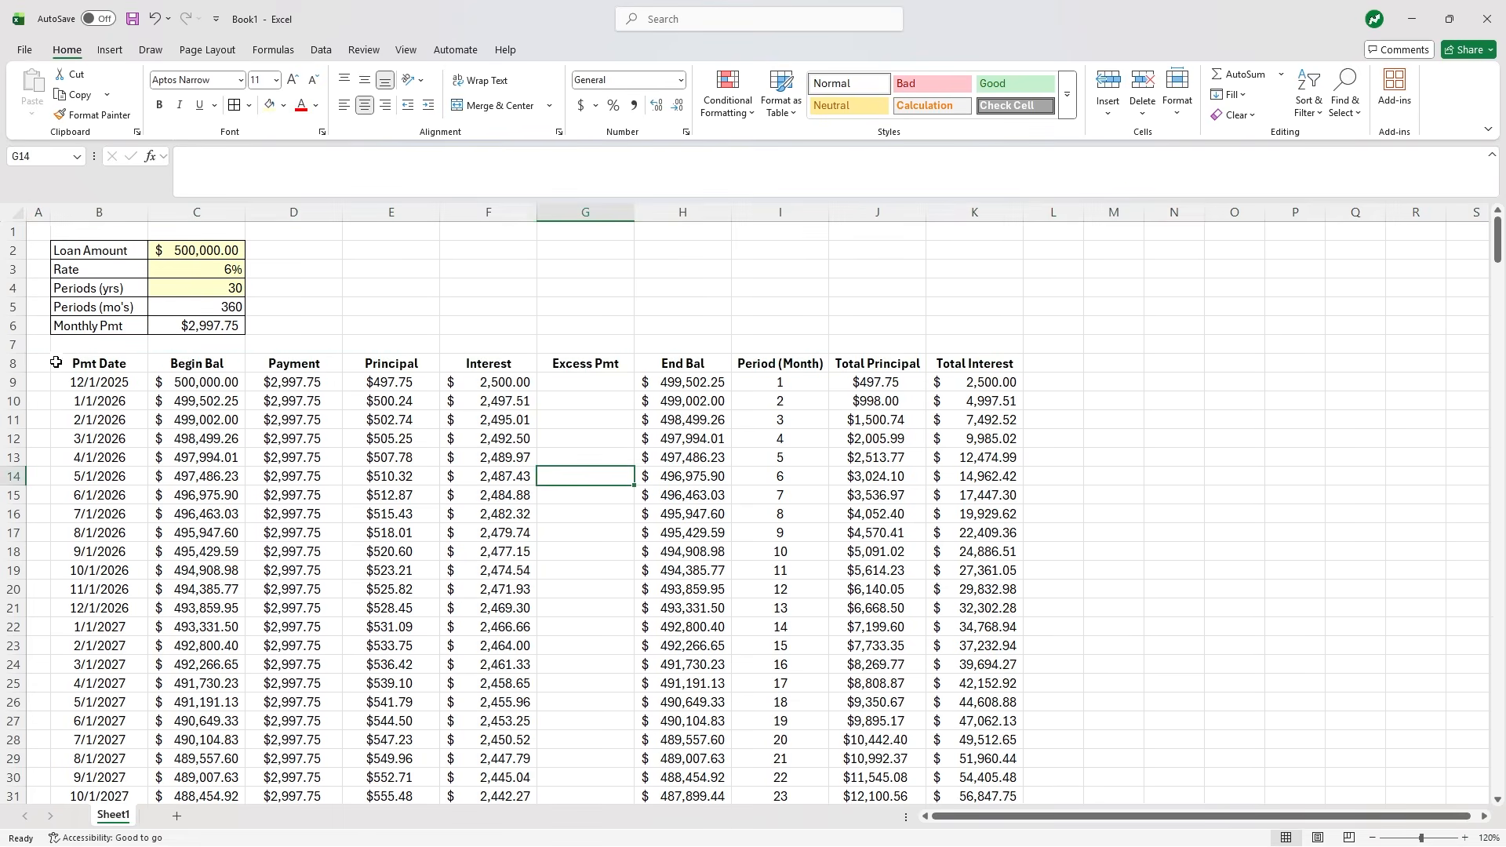
- Shade the schedule headers B8:K8 with a light blue fill
drag(78, 365, 952, 360)
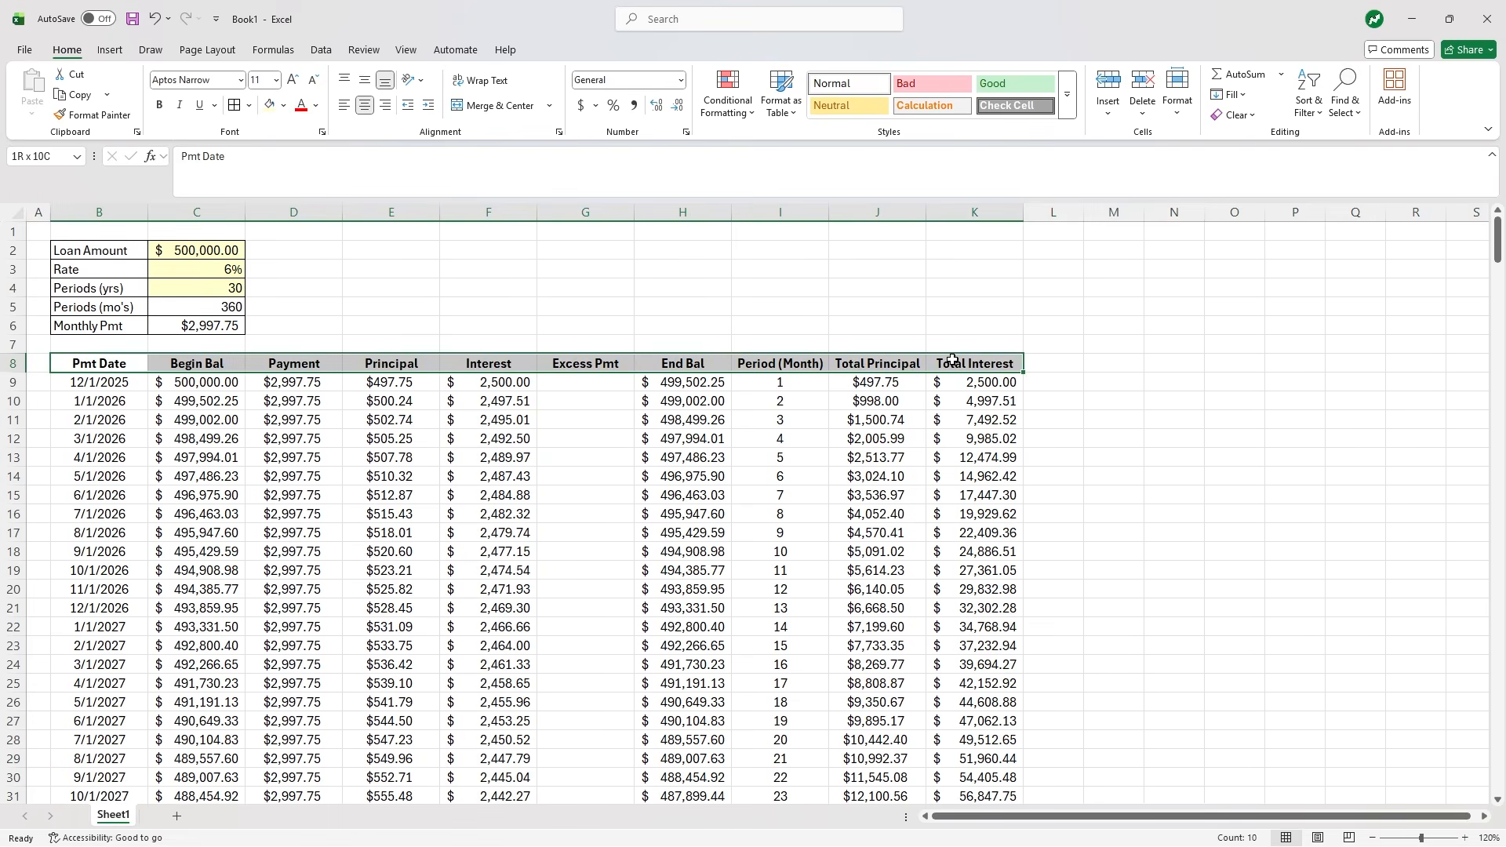
click(283, 105)
click(425, 181)
click(302, 438)
- Apply borders to all cells of the amortization schedule, from the headers in B8 through K368
drag(107, 364, 1012, 688)
click(236, 108)
scroll(715, 498, up, 20)
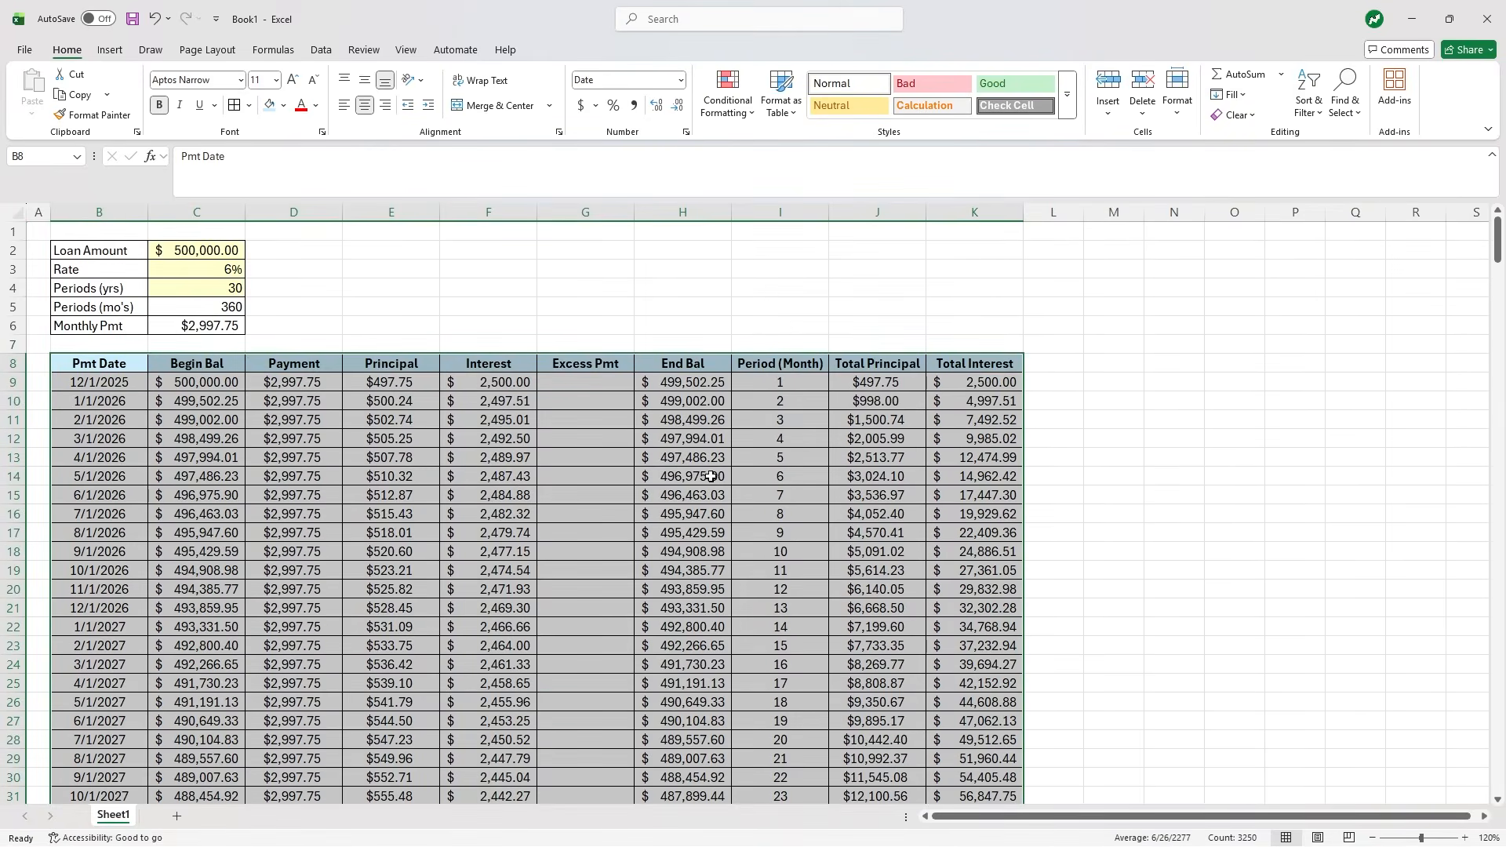
click(670, 451)
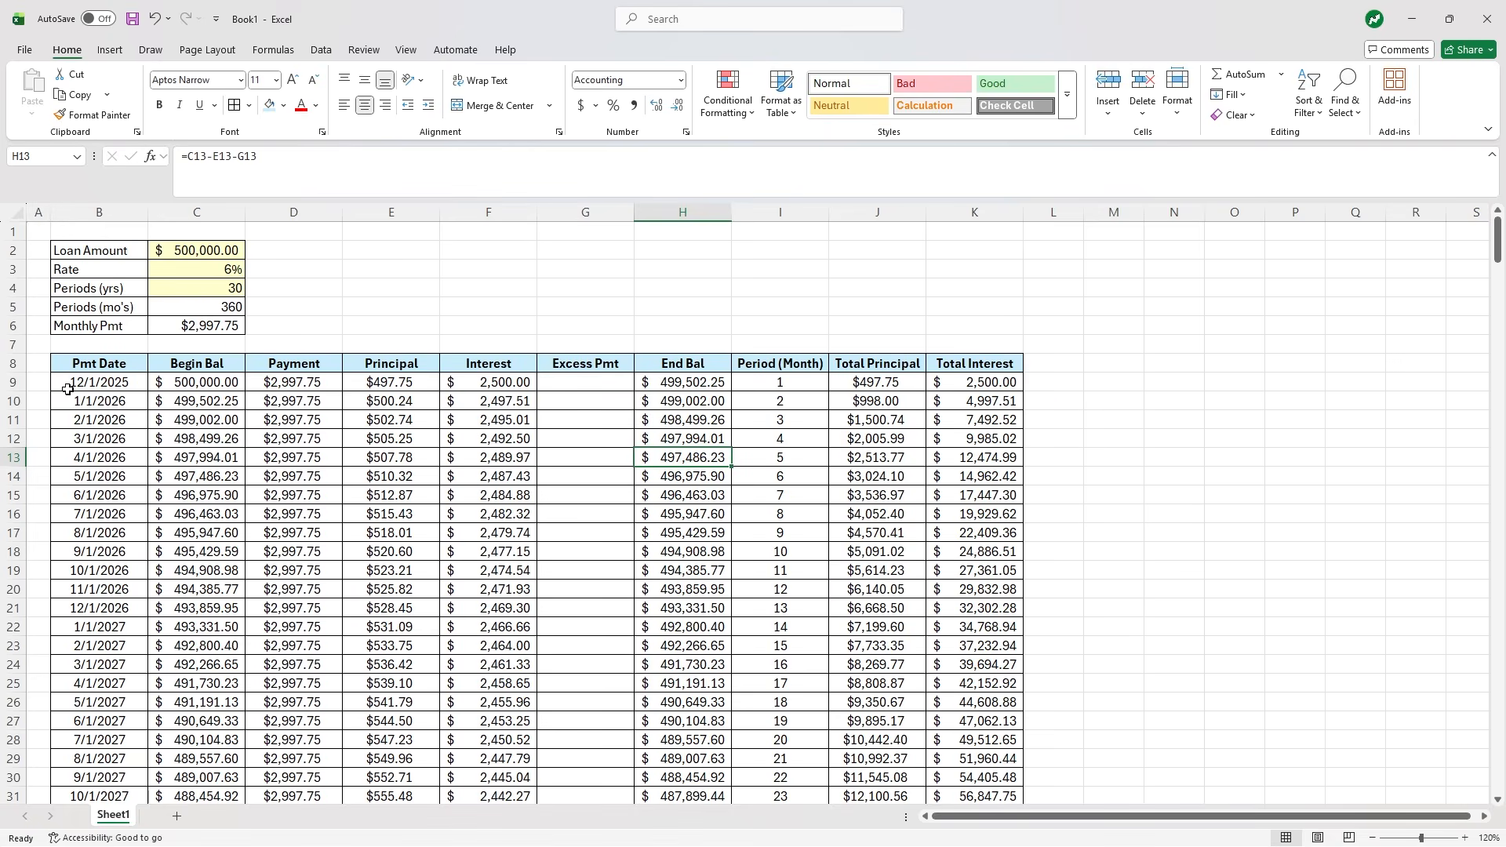
- Freeze the panes at row 9 so the loan inputs and schedule headers in rows 1 to 8 remain in view
click(4, 383)
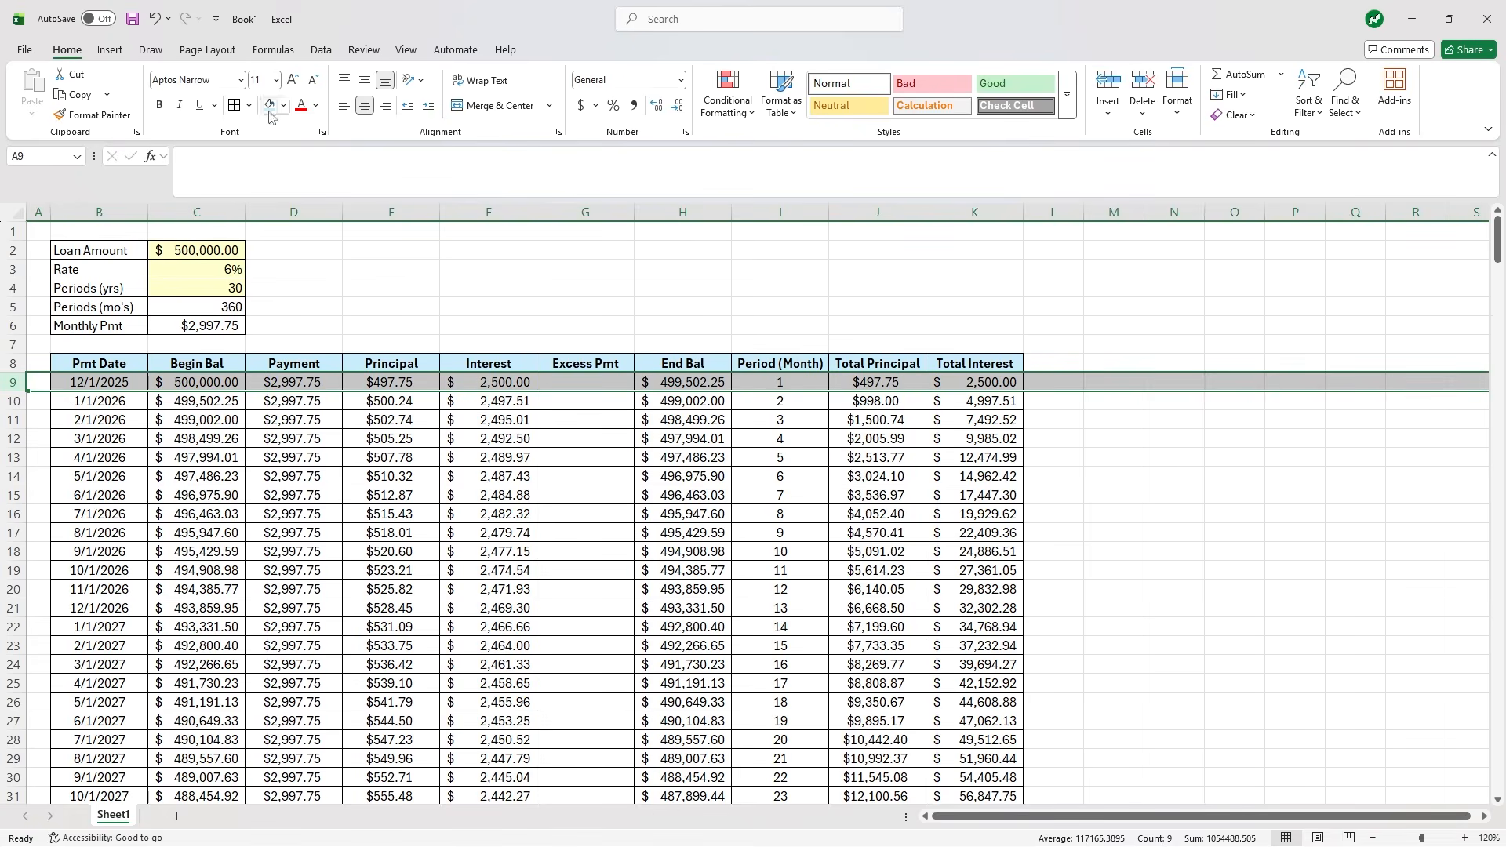
click(406, 51)
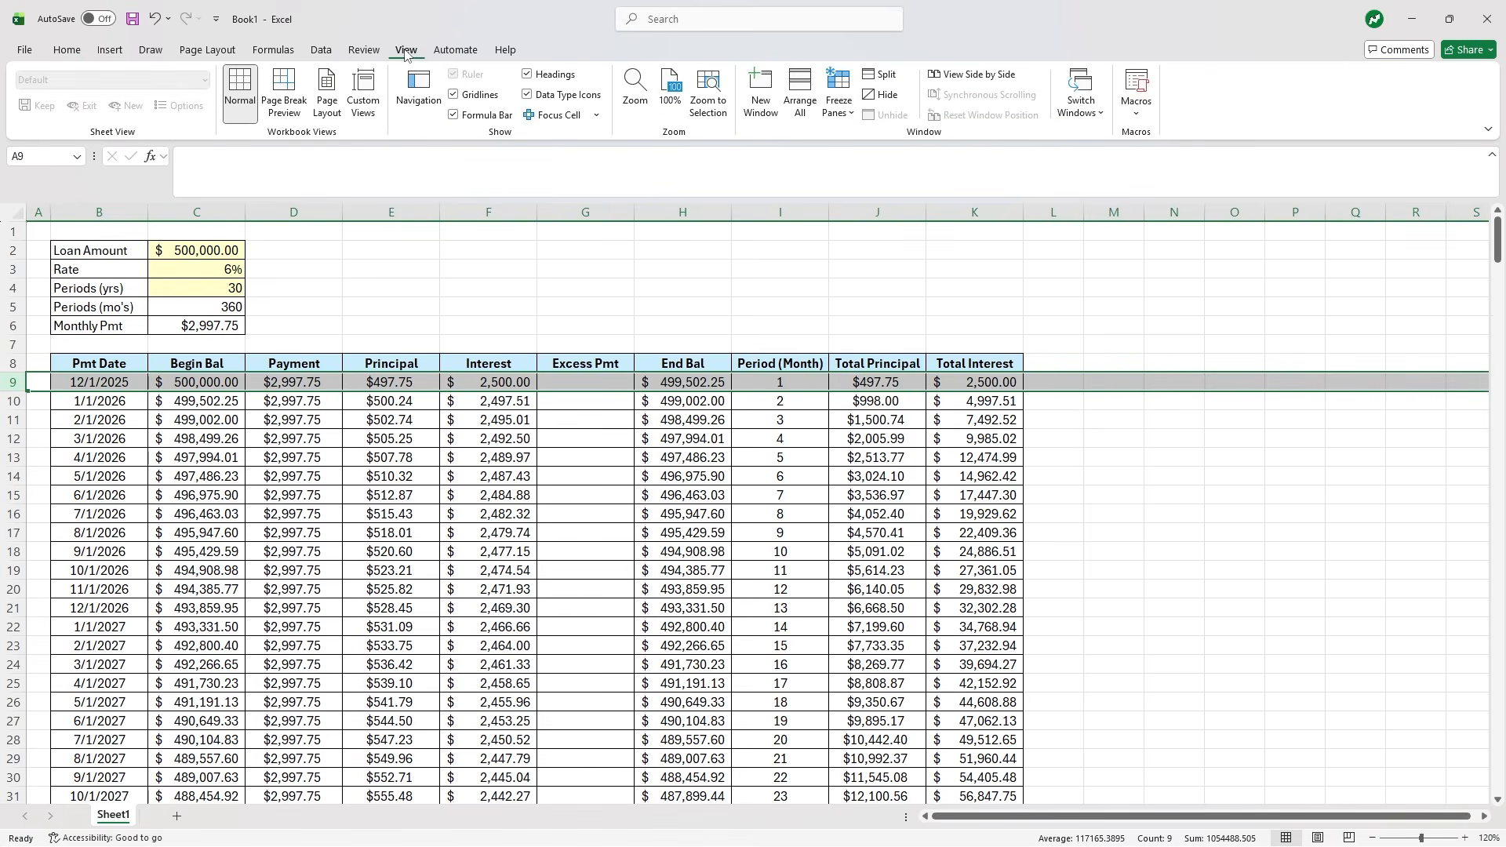
click(838, 106)
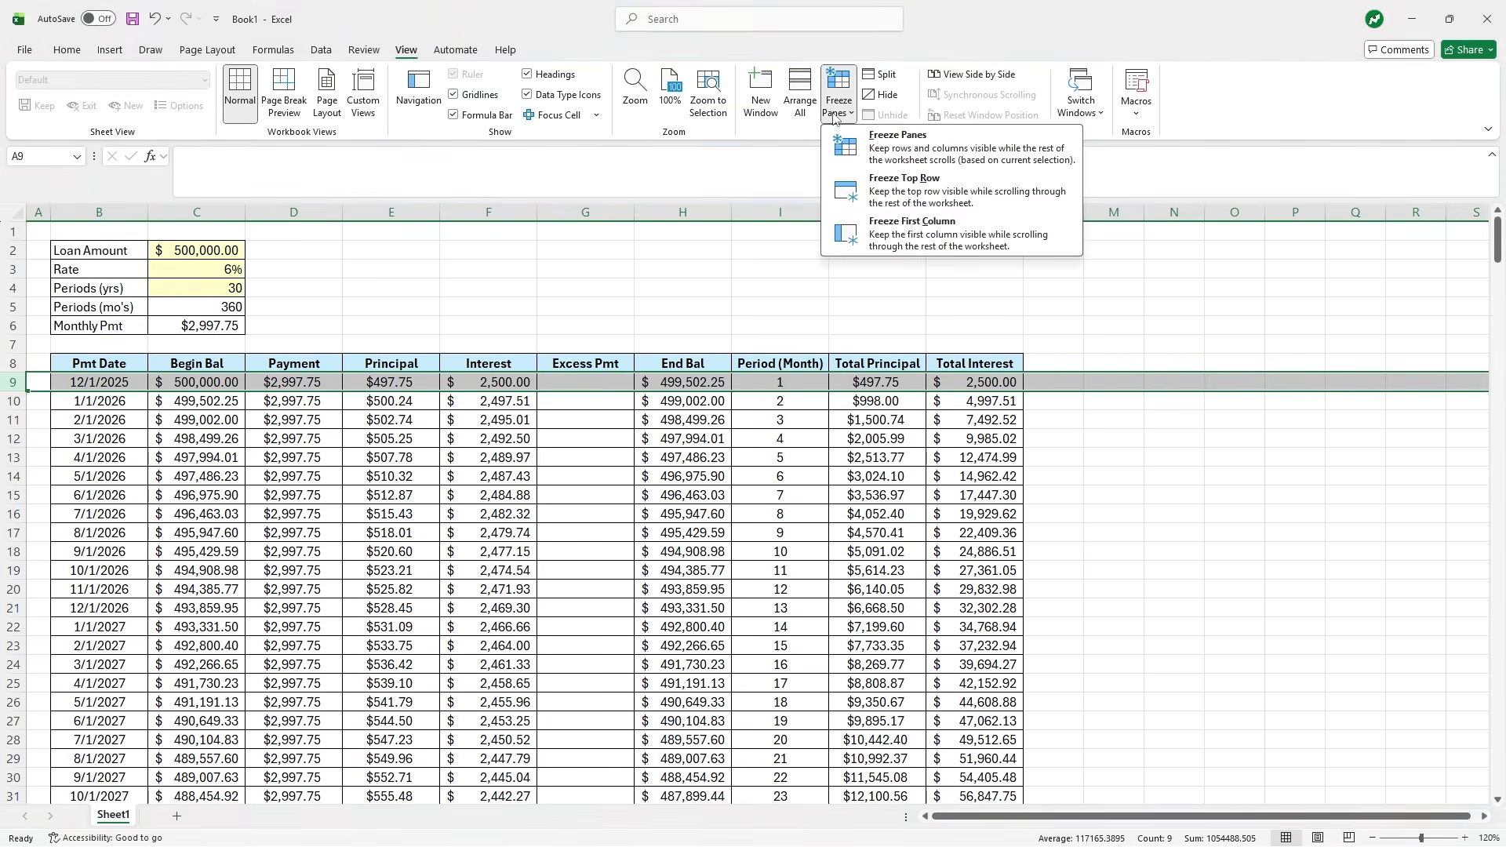
click(896, 141)
click(740, 476)
- Review the schedule under the frozen headers down to its last month and examine the final ending balance in H368
scroll(740, 478, down, 1)
scroll(740, 478, down, 20)
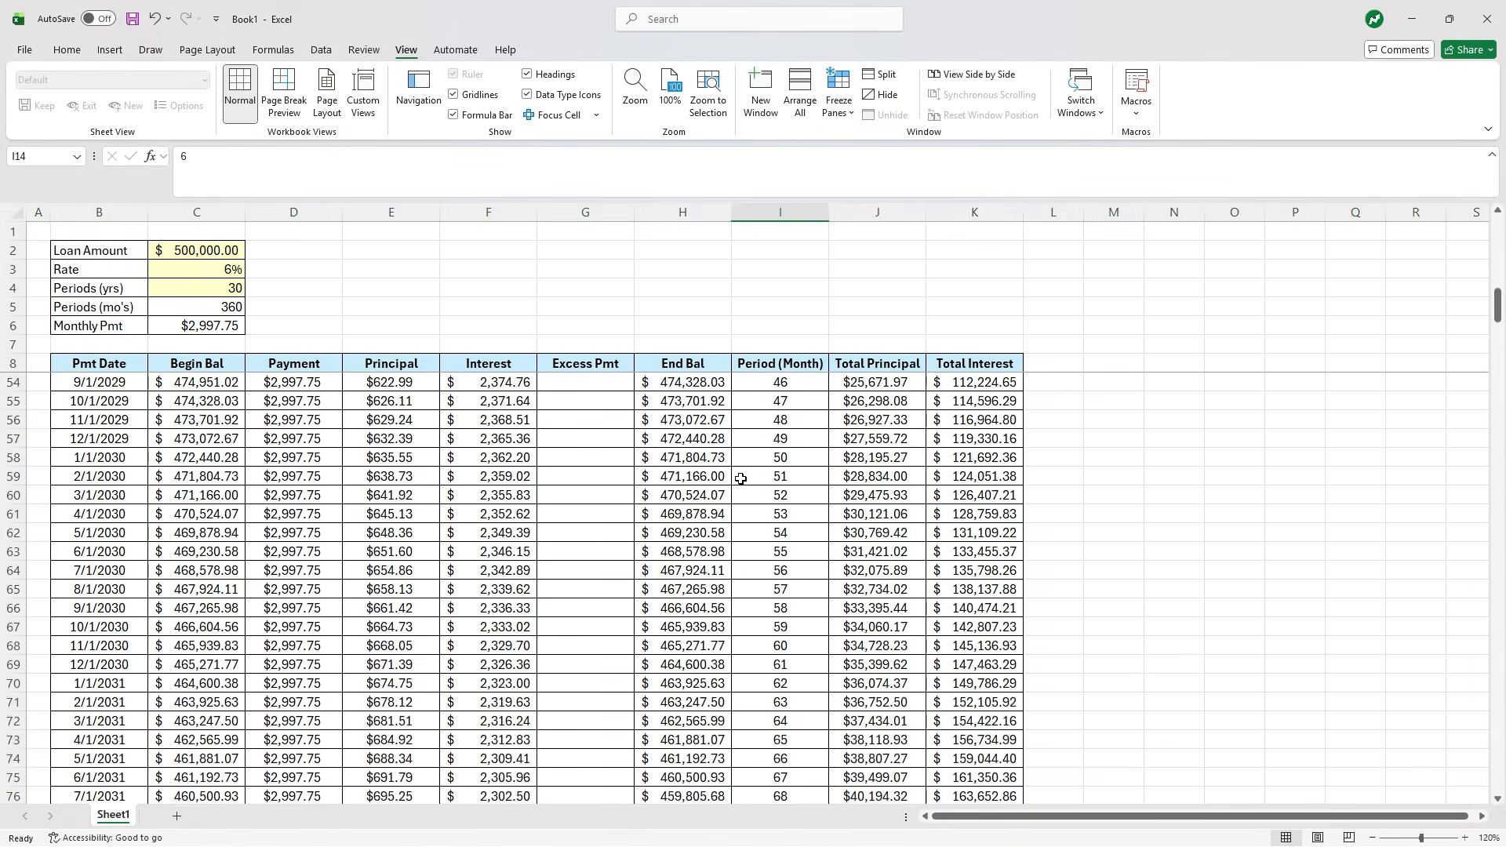
scroll(740, 478, down, 20)
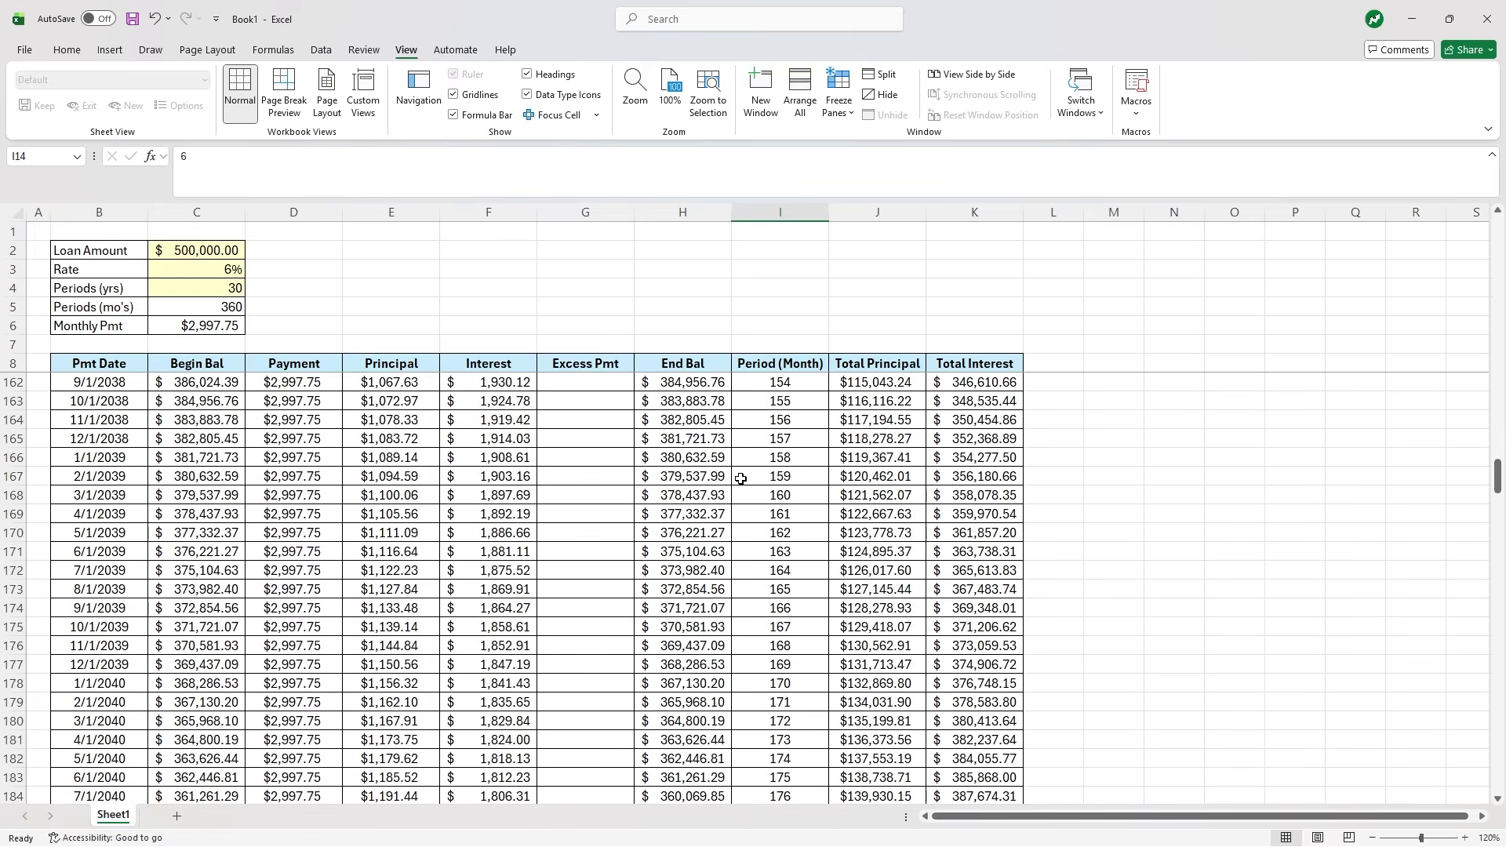
scroll(1154, 503, down, 20)
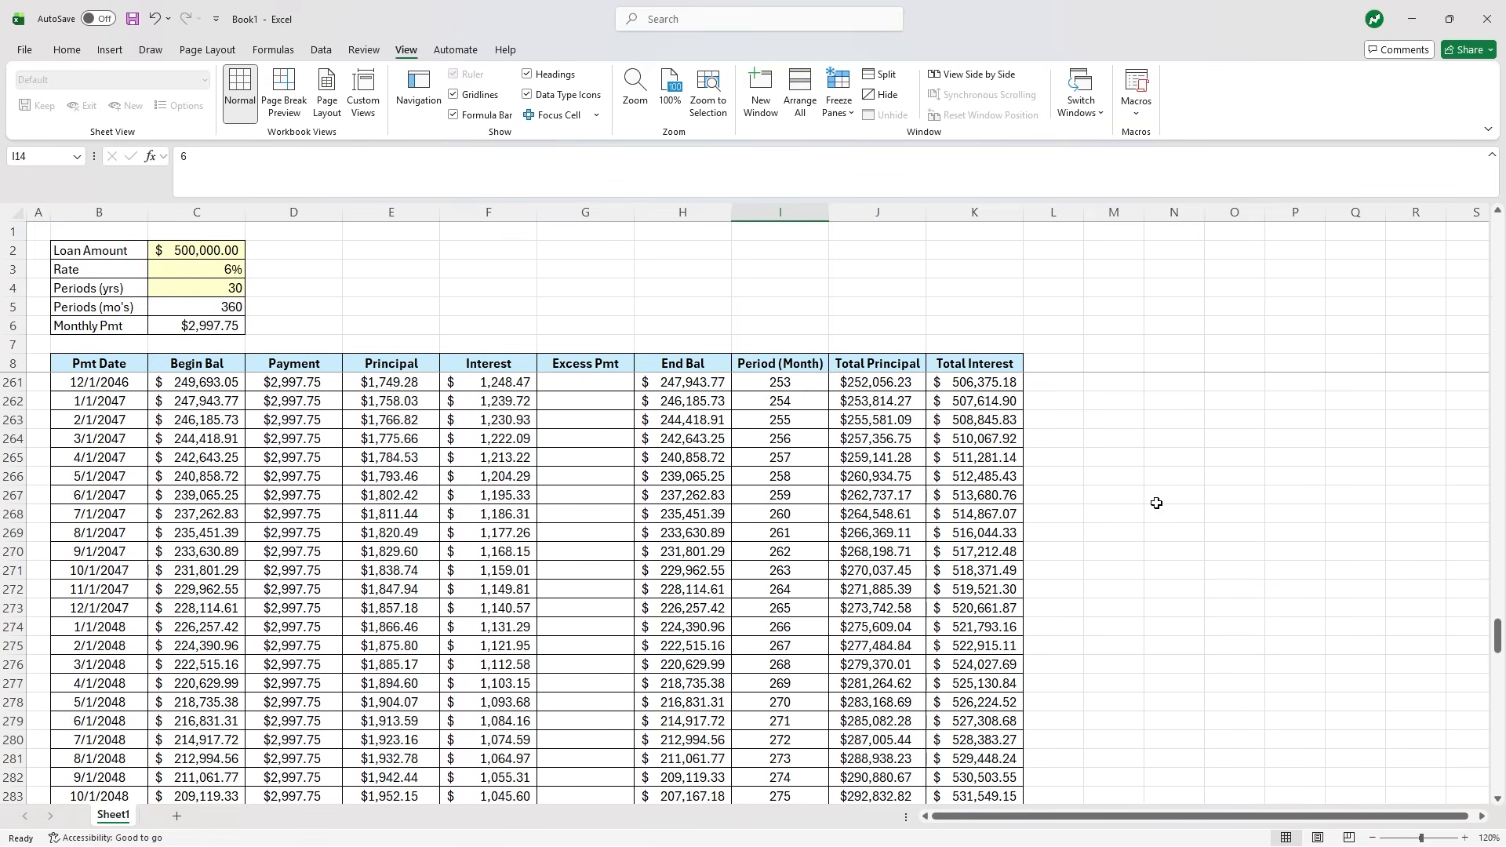
scroll(1154, 503, down, 20)
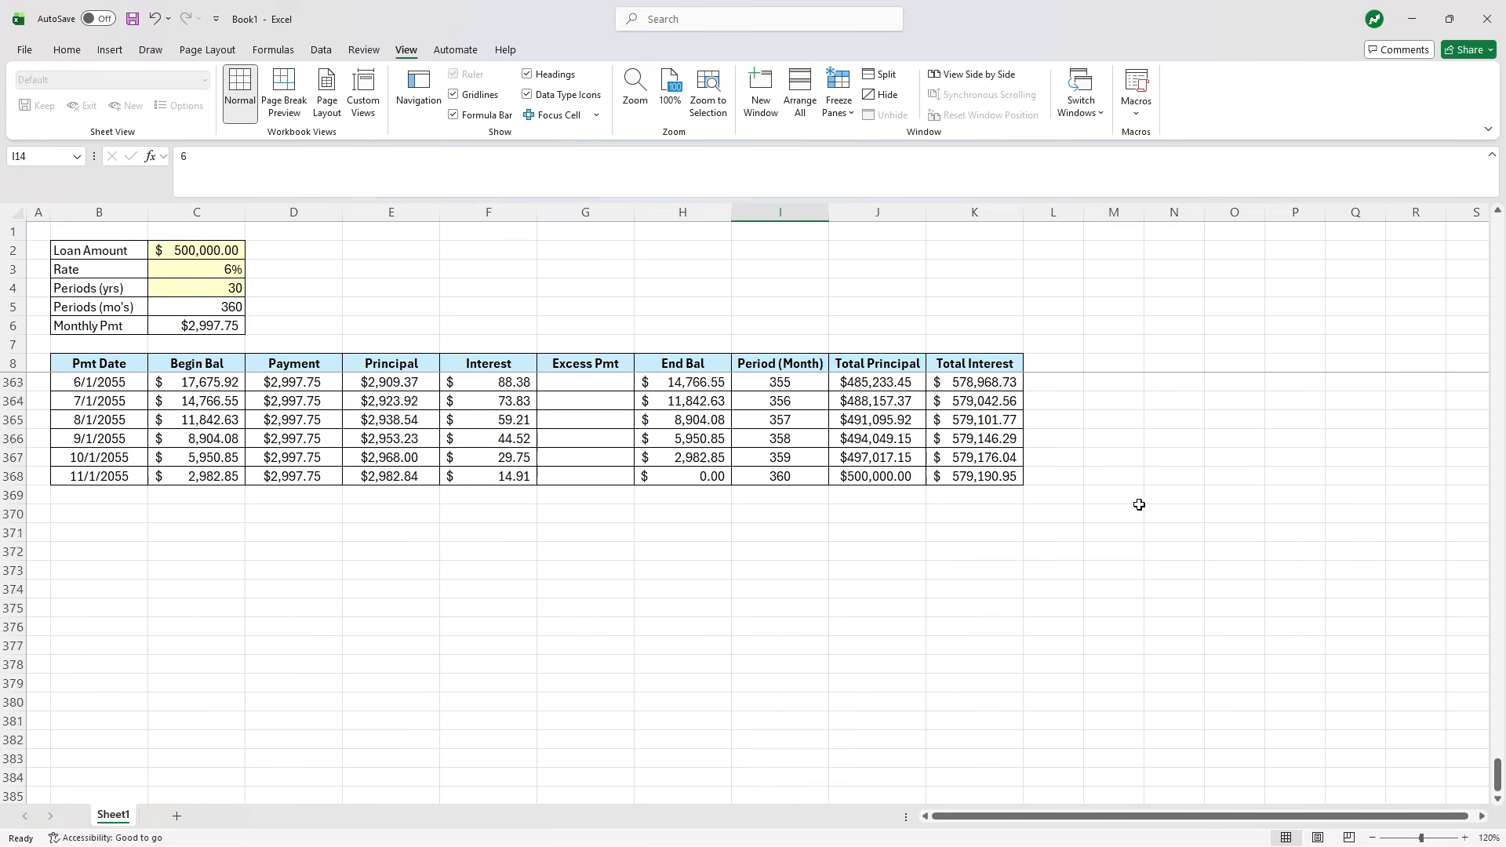
scroll(1059, 505, up, 5)
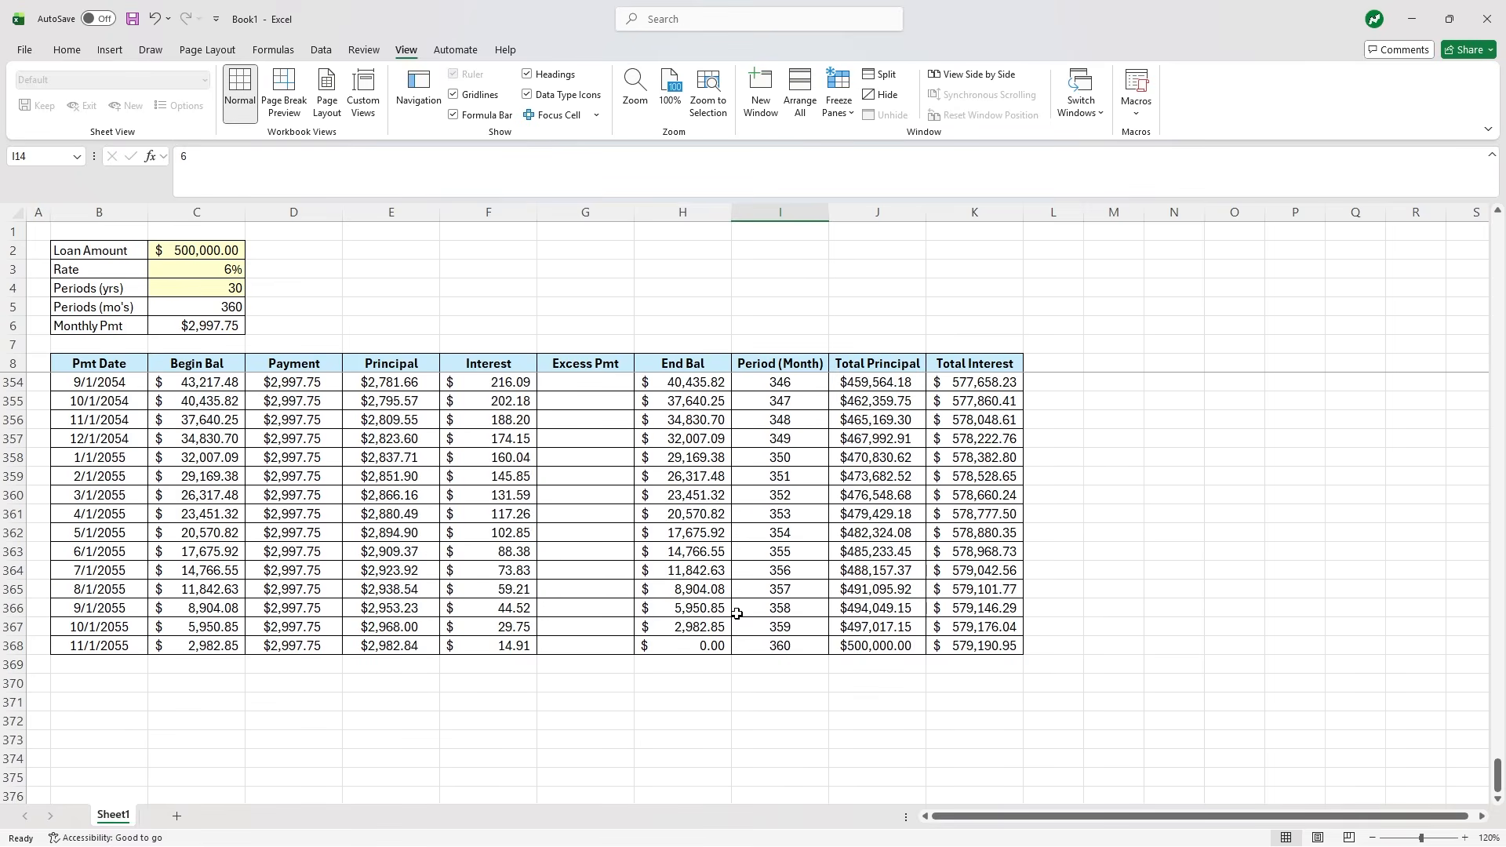
click(718, 645)
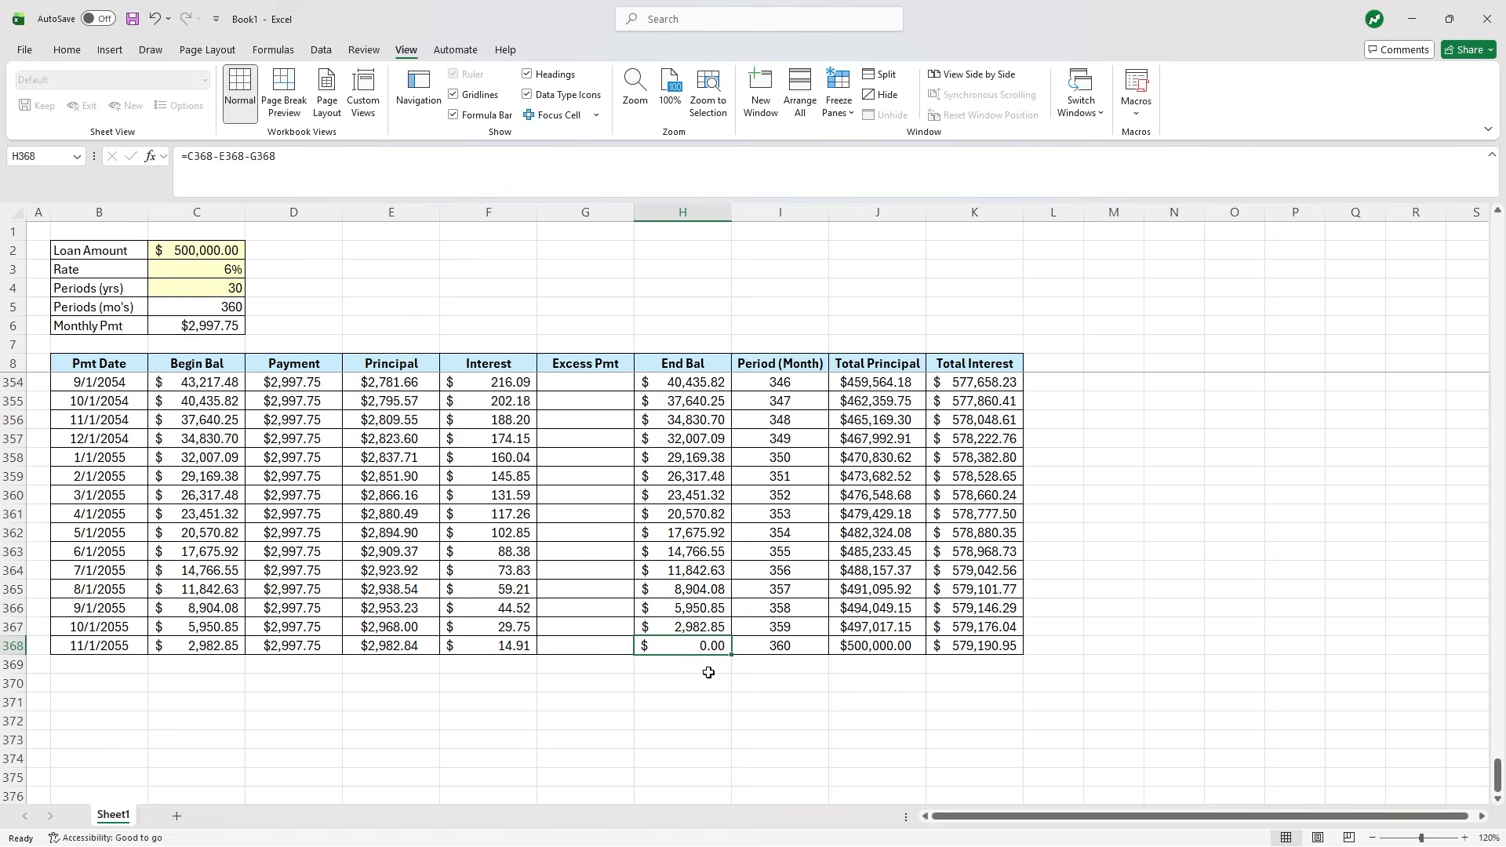
- Shade the Excess Pmt cells G9:G368 light yellow to mark them as inputs
drag(595, 650, 583, 383)
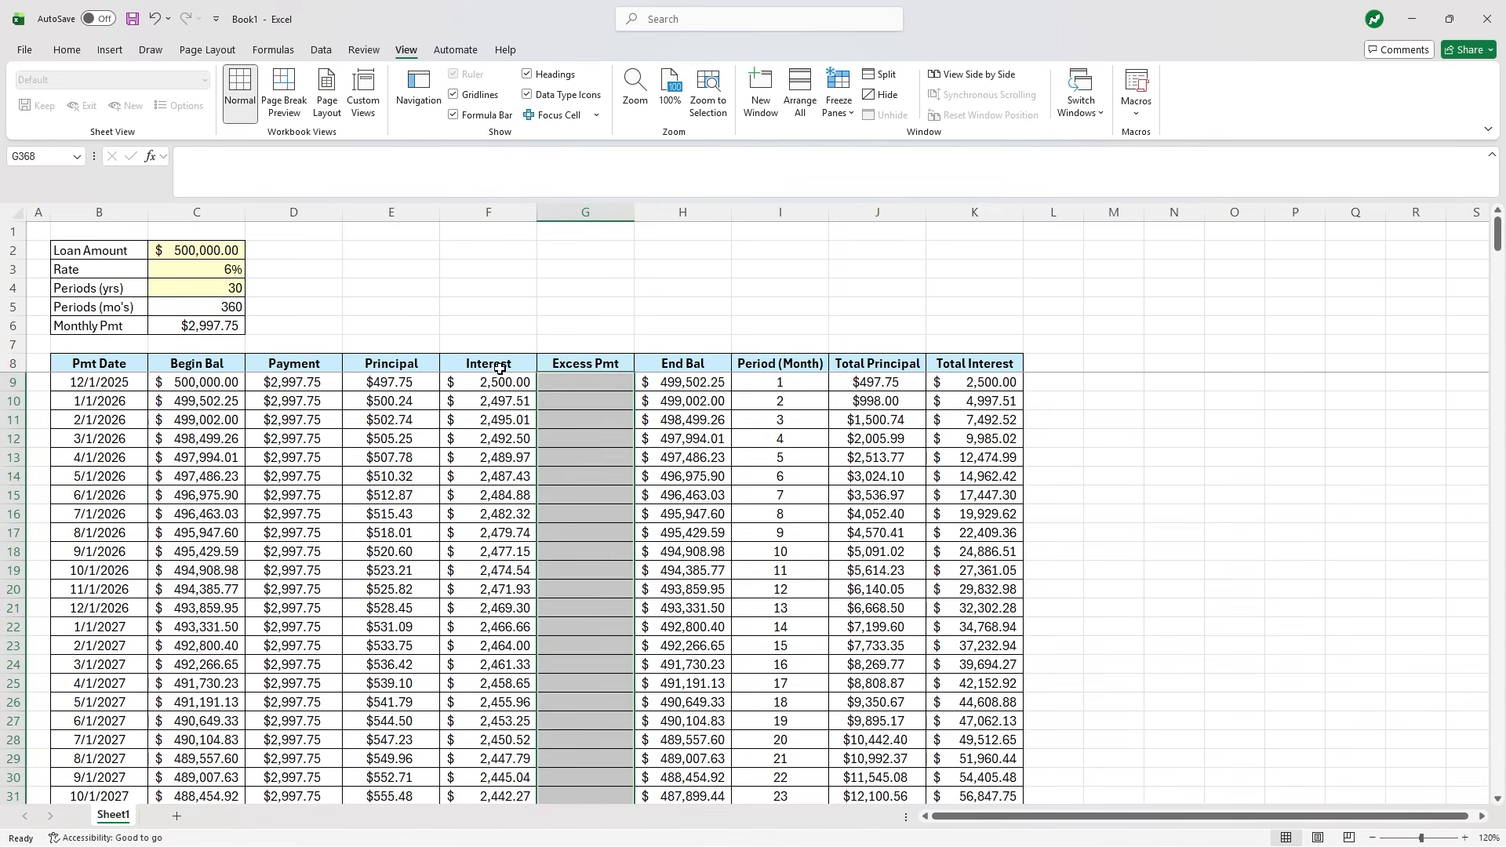
click(67, 49)
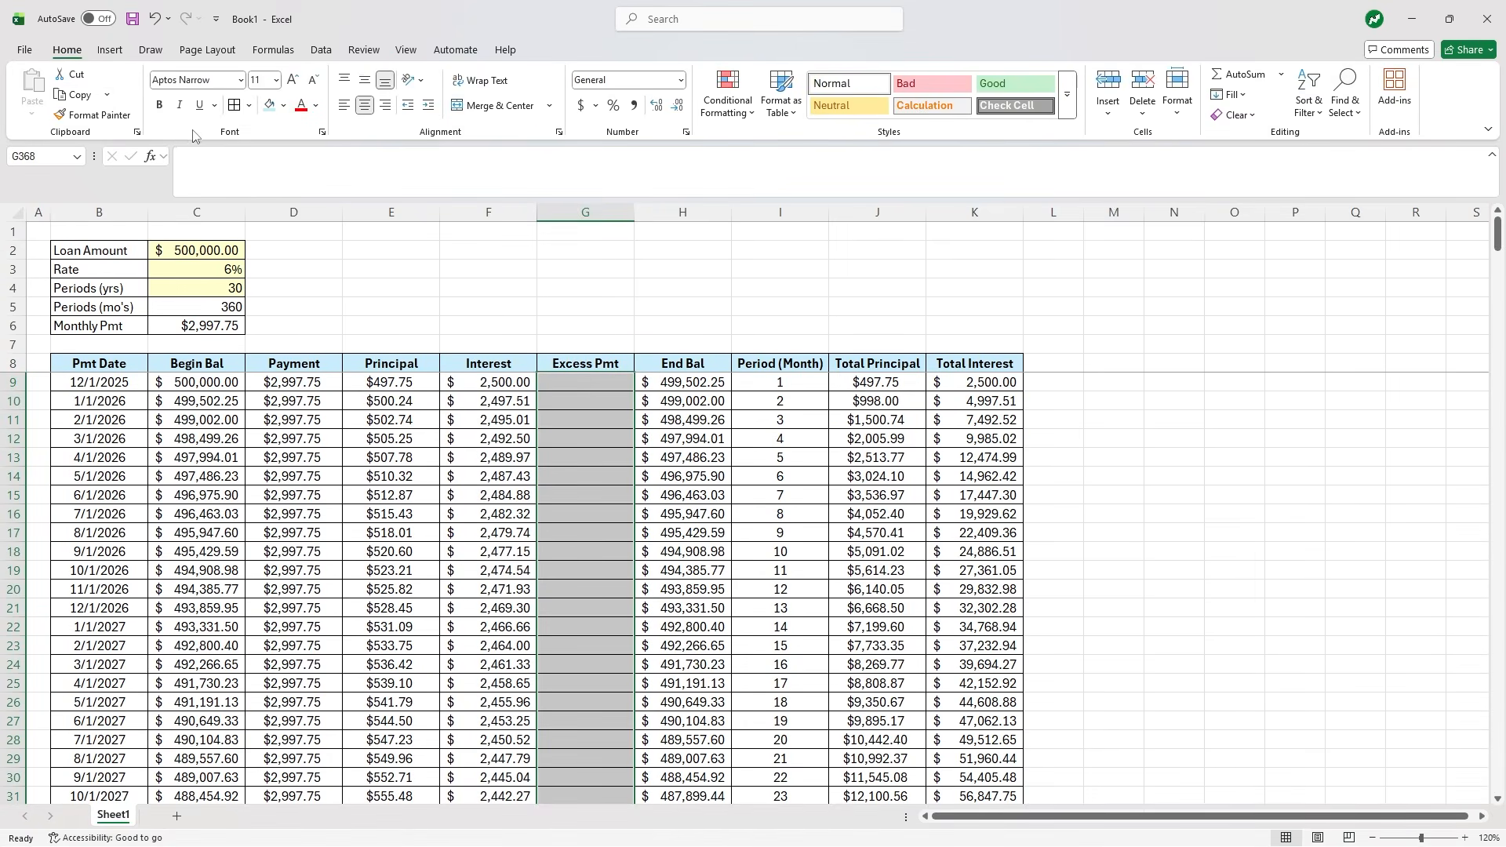
click(284, 106)
click(276, 363)
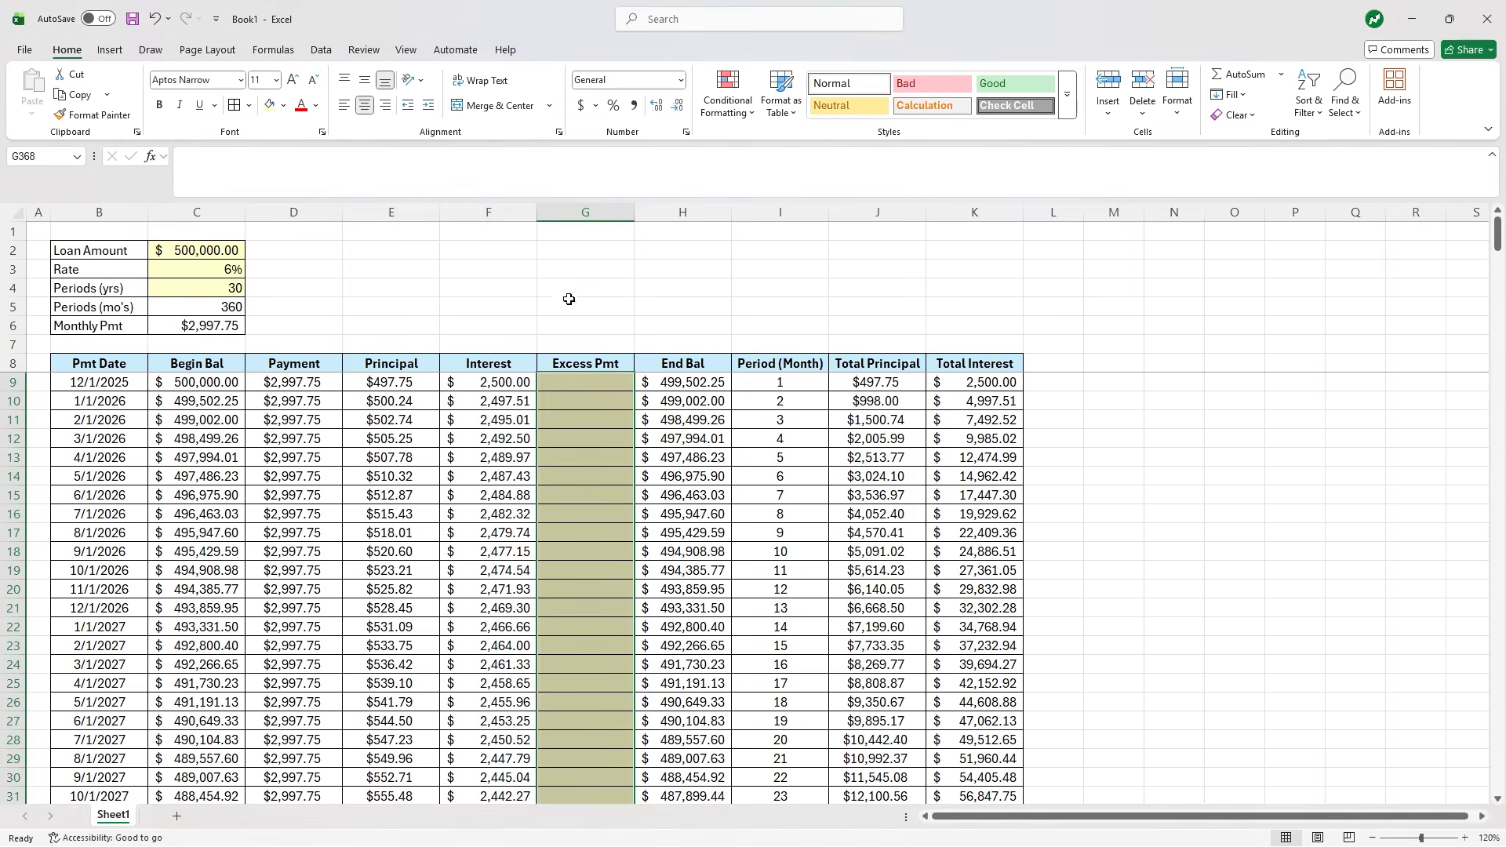
click(659, 271)
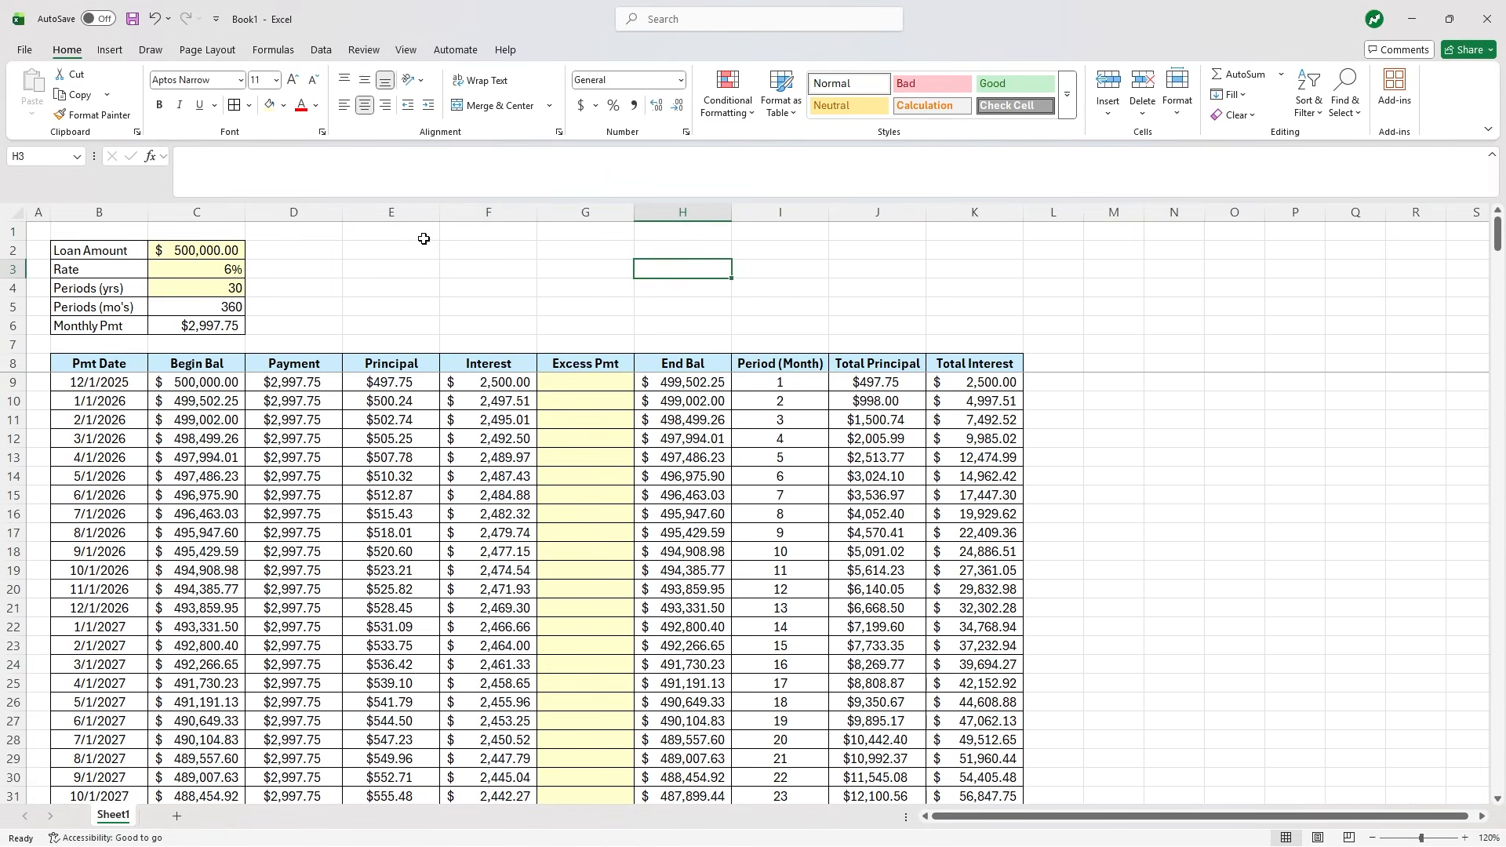
- Add borders around all cells of E2:F5 to set up a summary block beside the loan inputs
drag(409, 245, 514, 299)
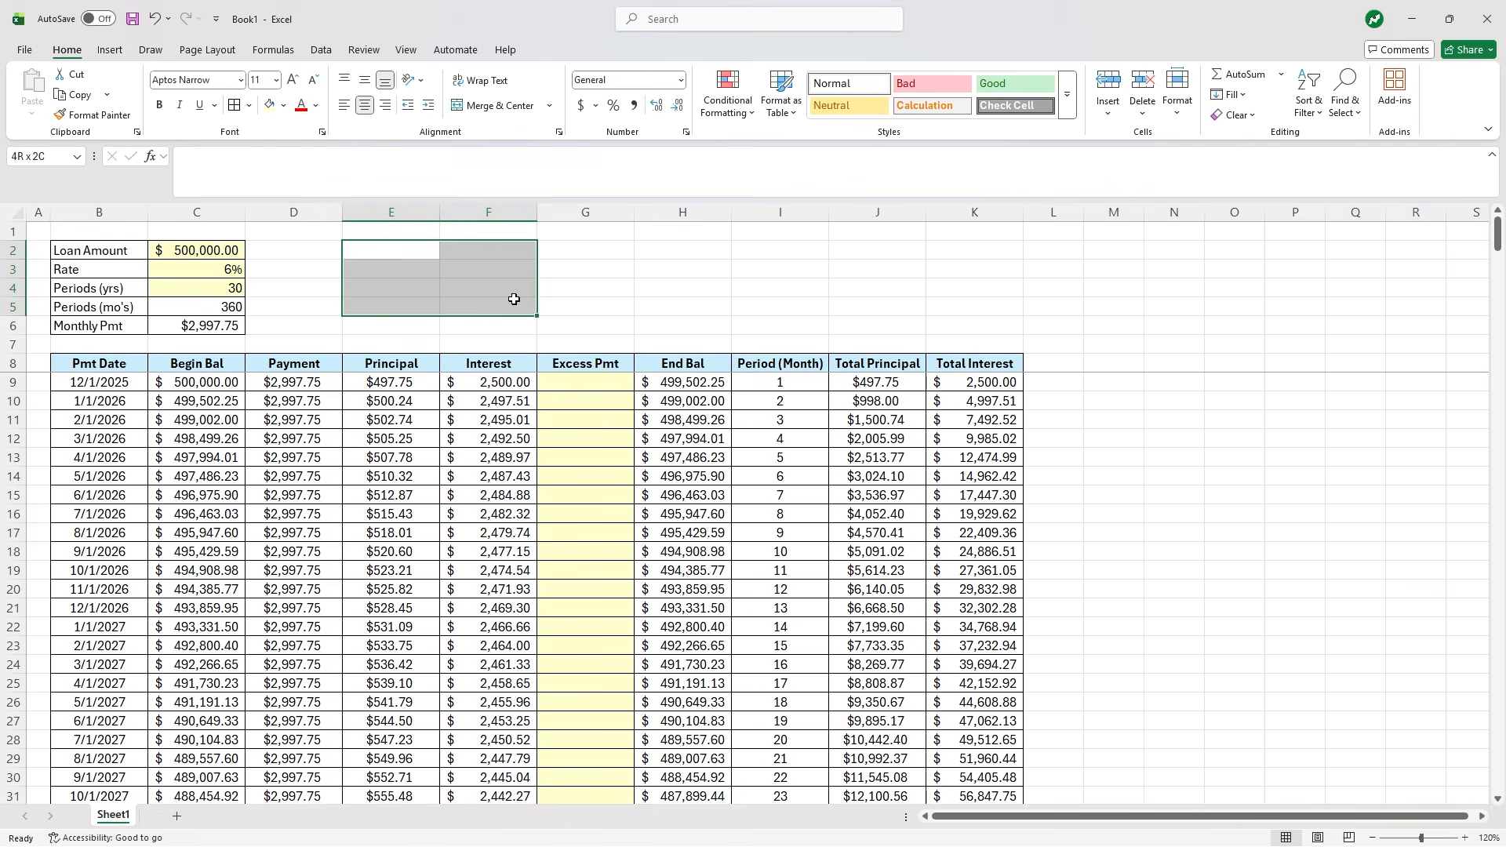
click(235, 104)
click(301, 290)
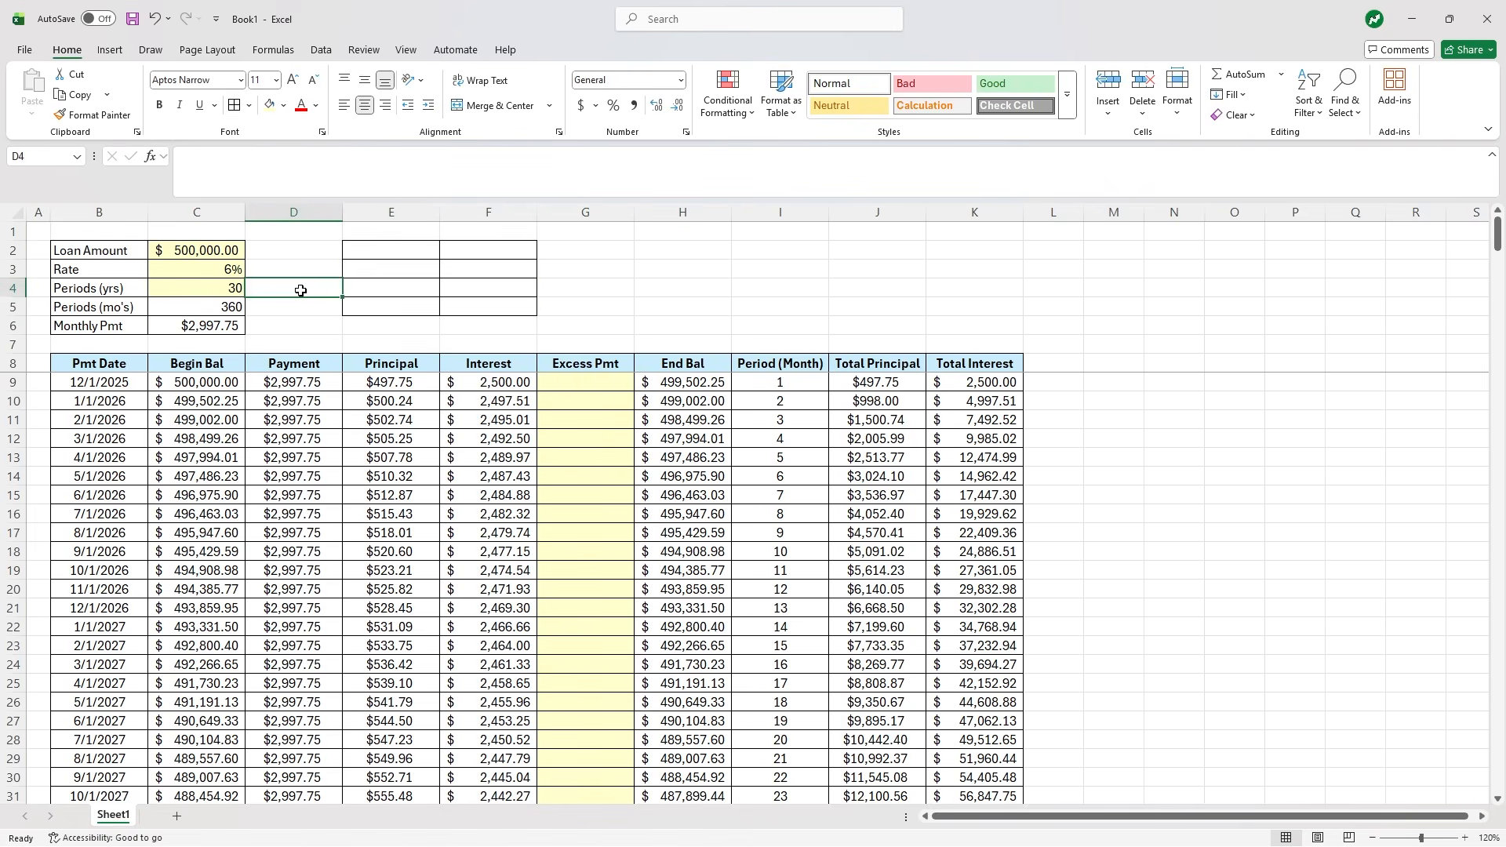
click(217, 271)
- Label the first two rows of the summary block Total Principal in E2 and Total Interest in E3
click(383, 251)
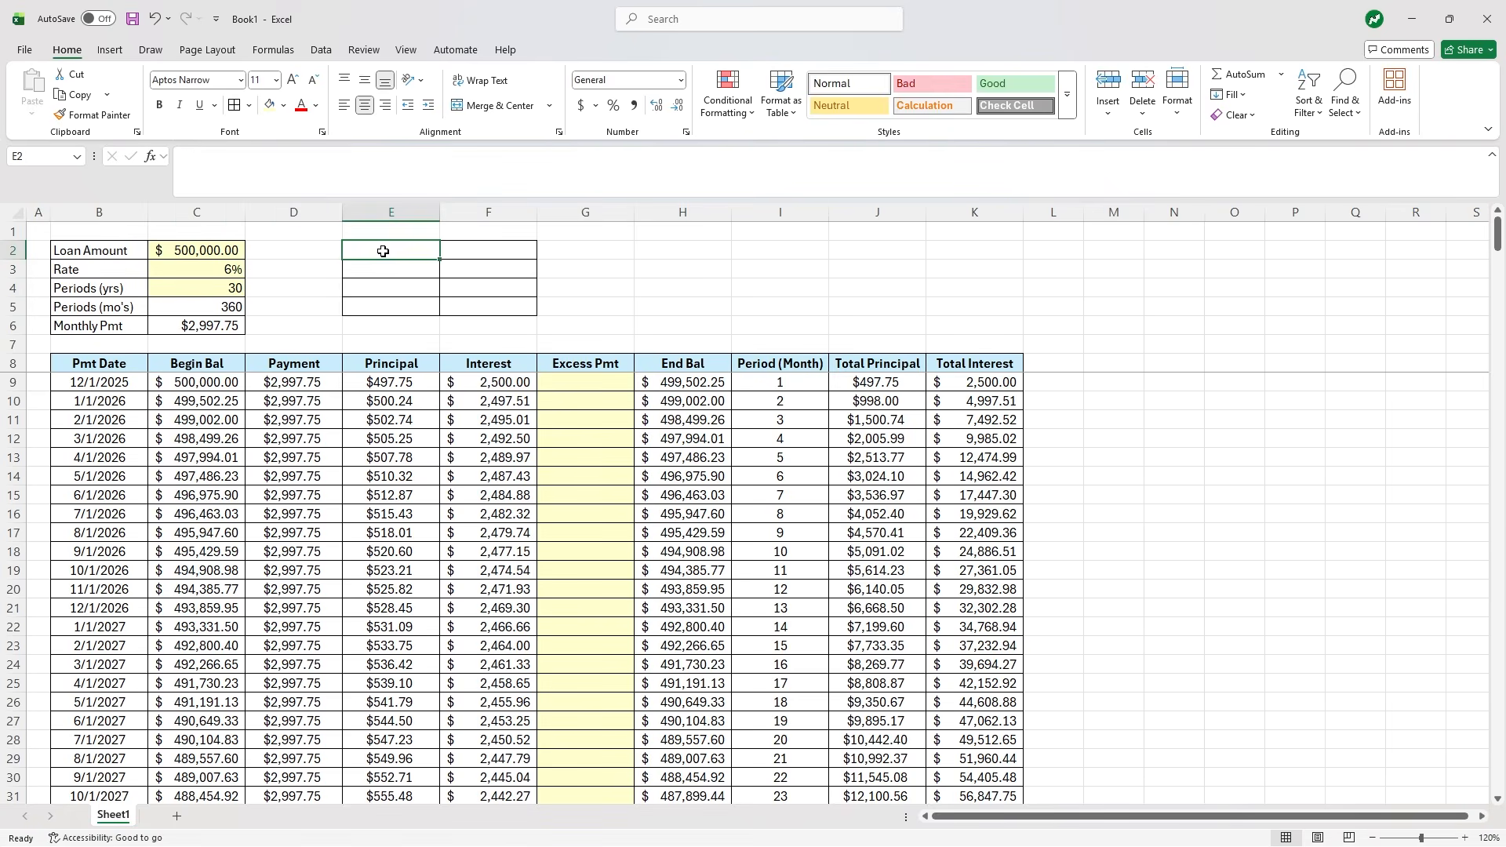
text(Total)
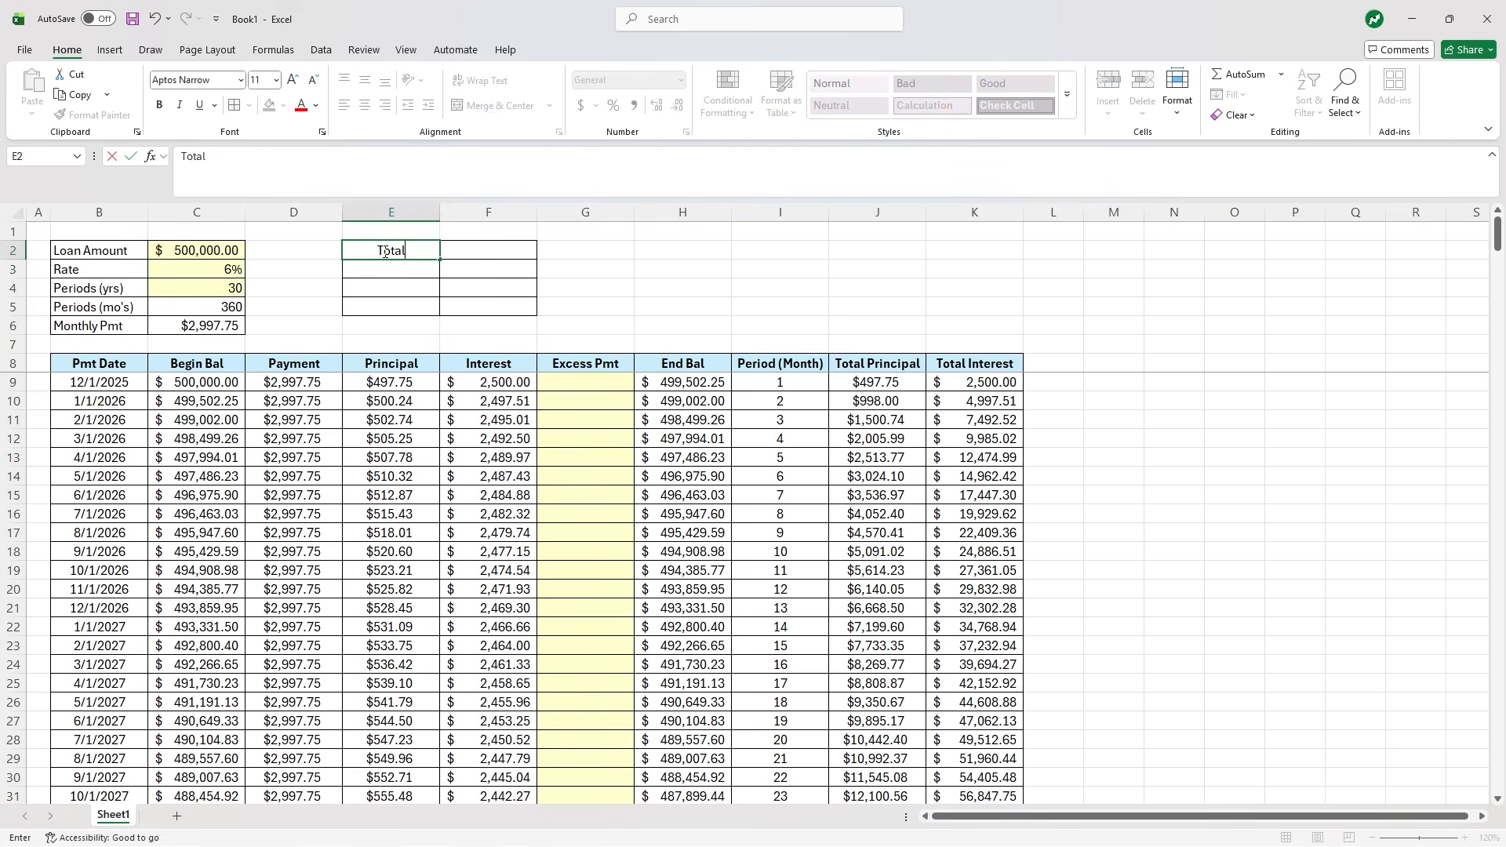
text( Principal)
key(Return)
text(Total I)
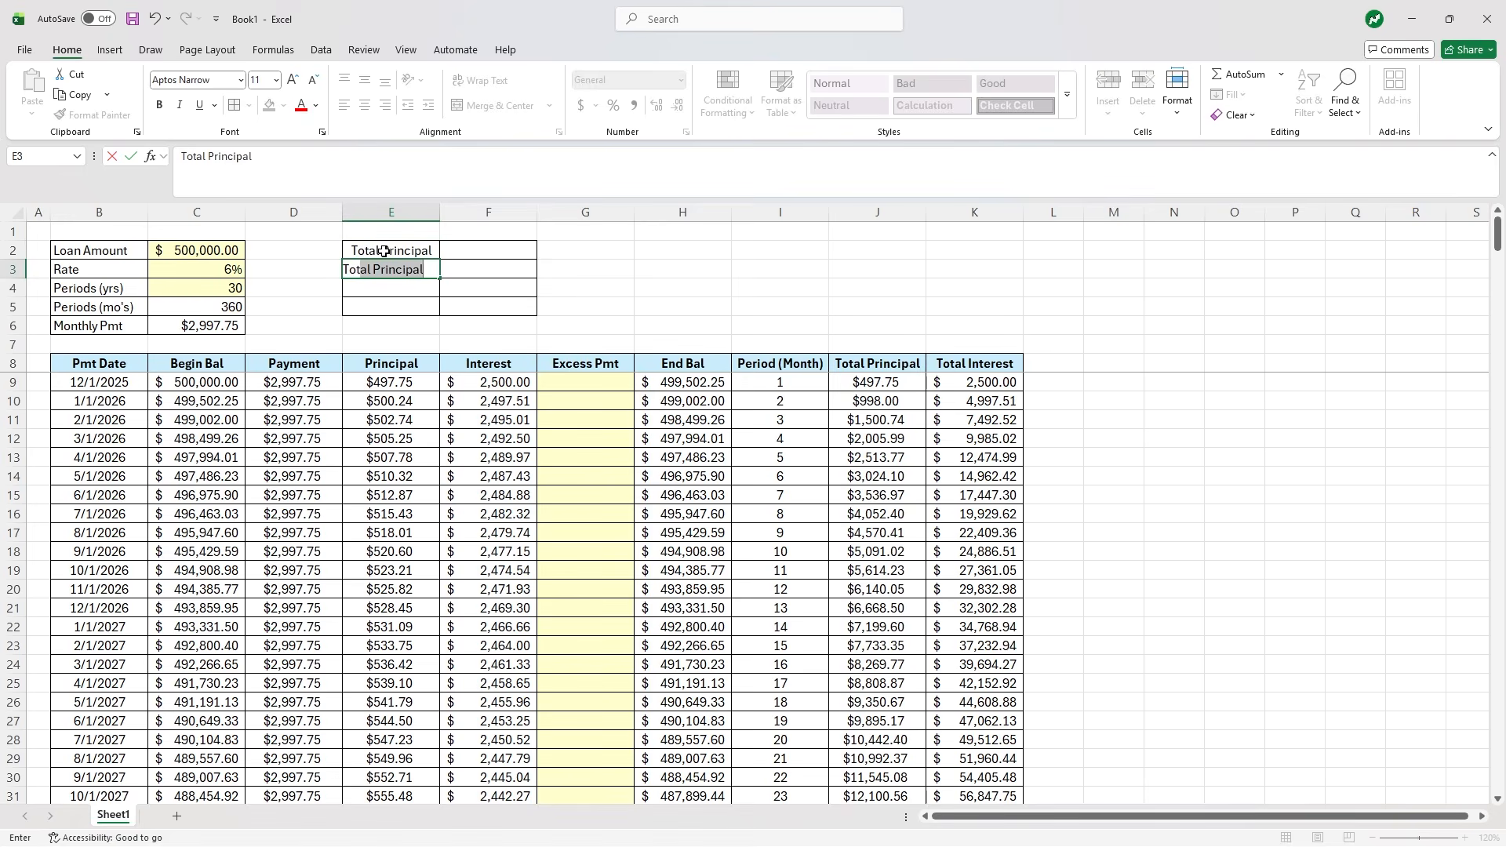
text(nterest)
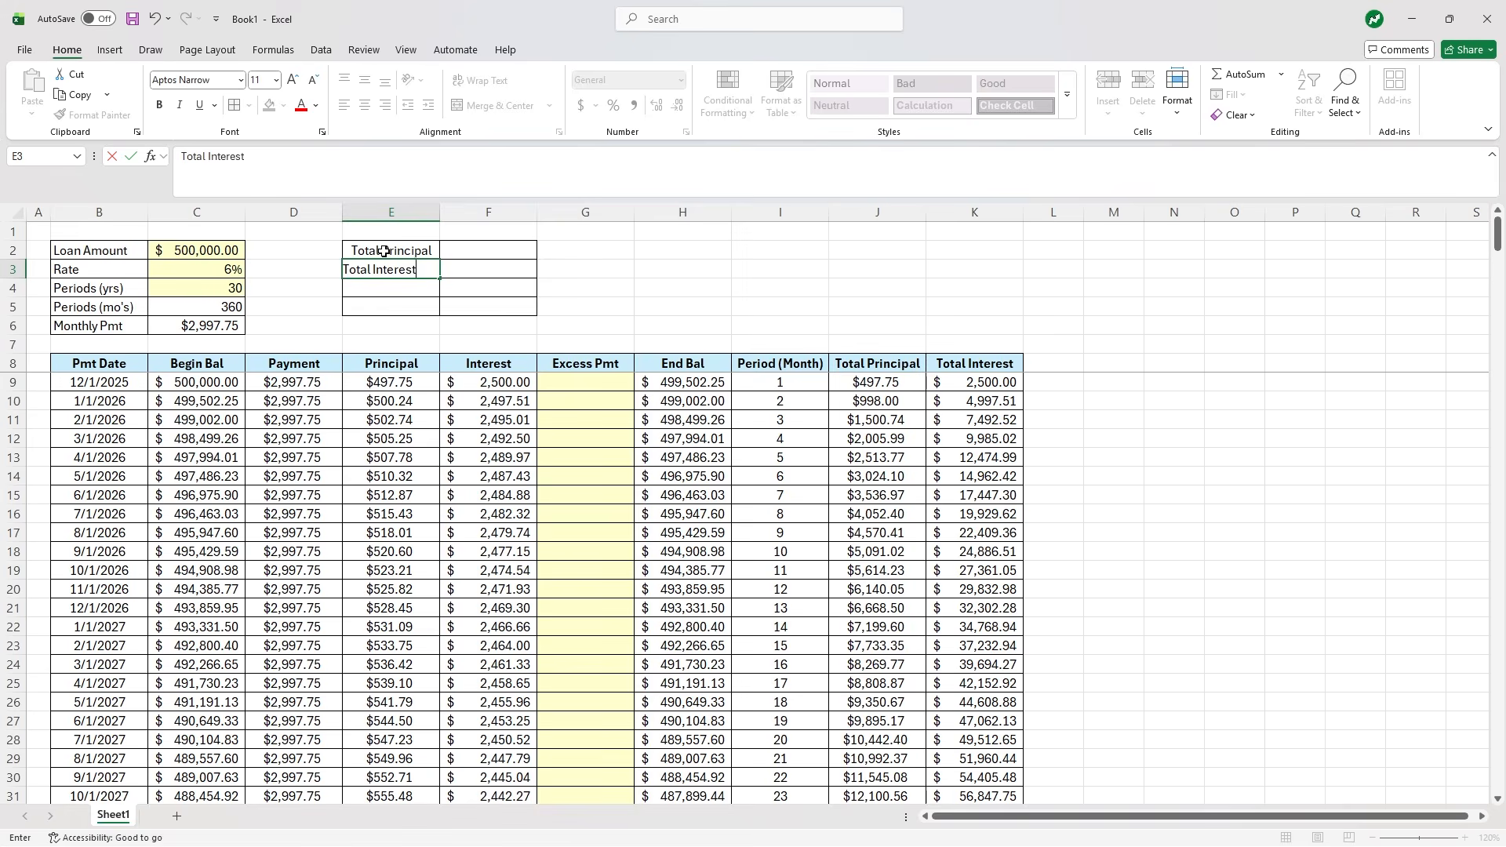
key(Return)
- Label the remaining summary rows Original Interest in E4 and Interest Saved in E5
text(Originakl)
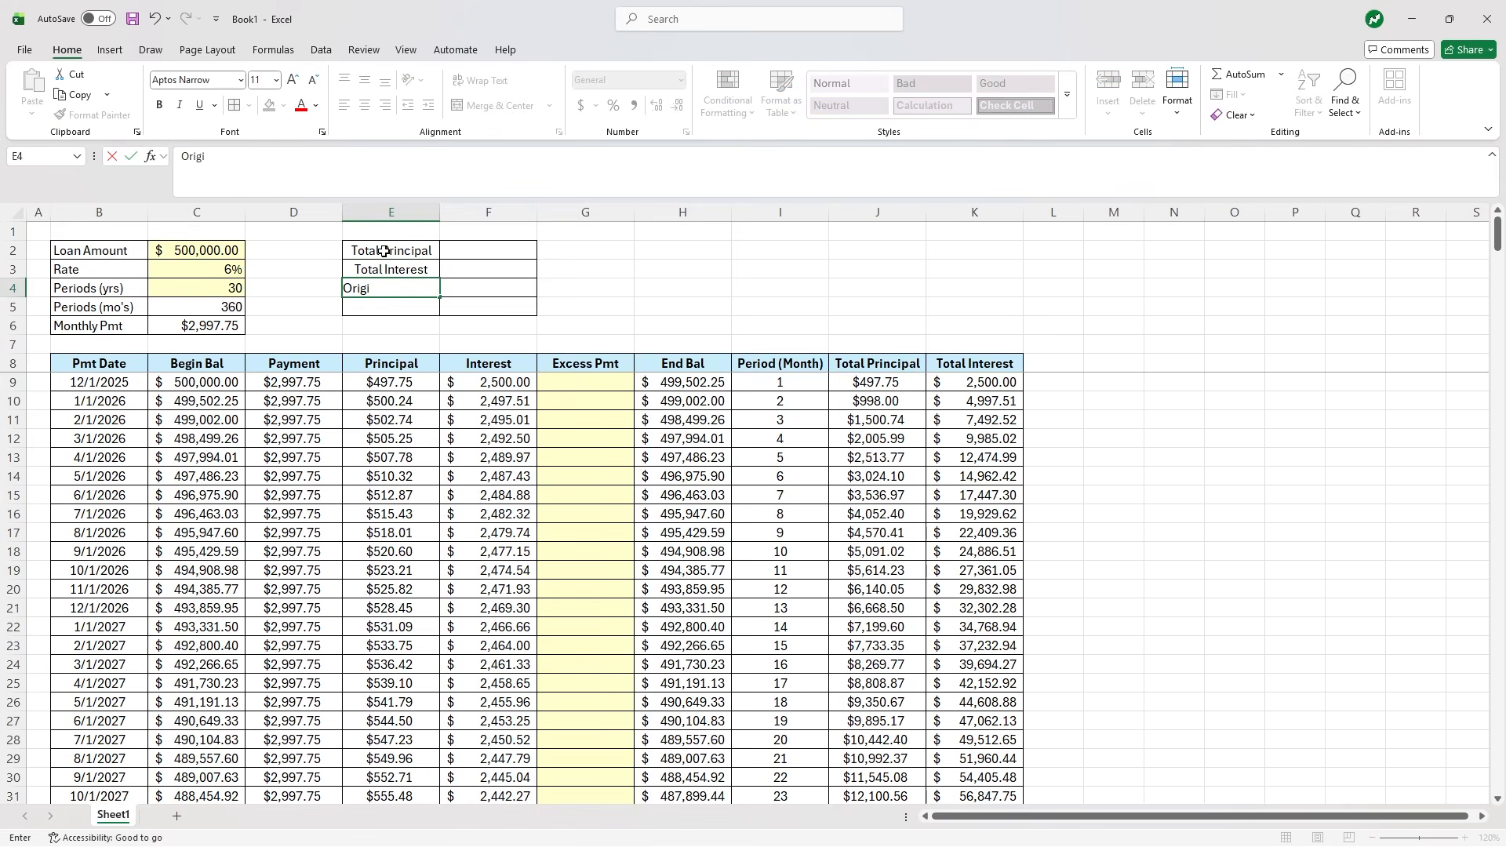
key(BackSpace)
key(BackSpace)
text(l Interest)
key(Return)
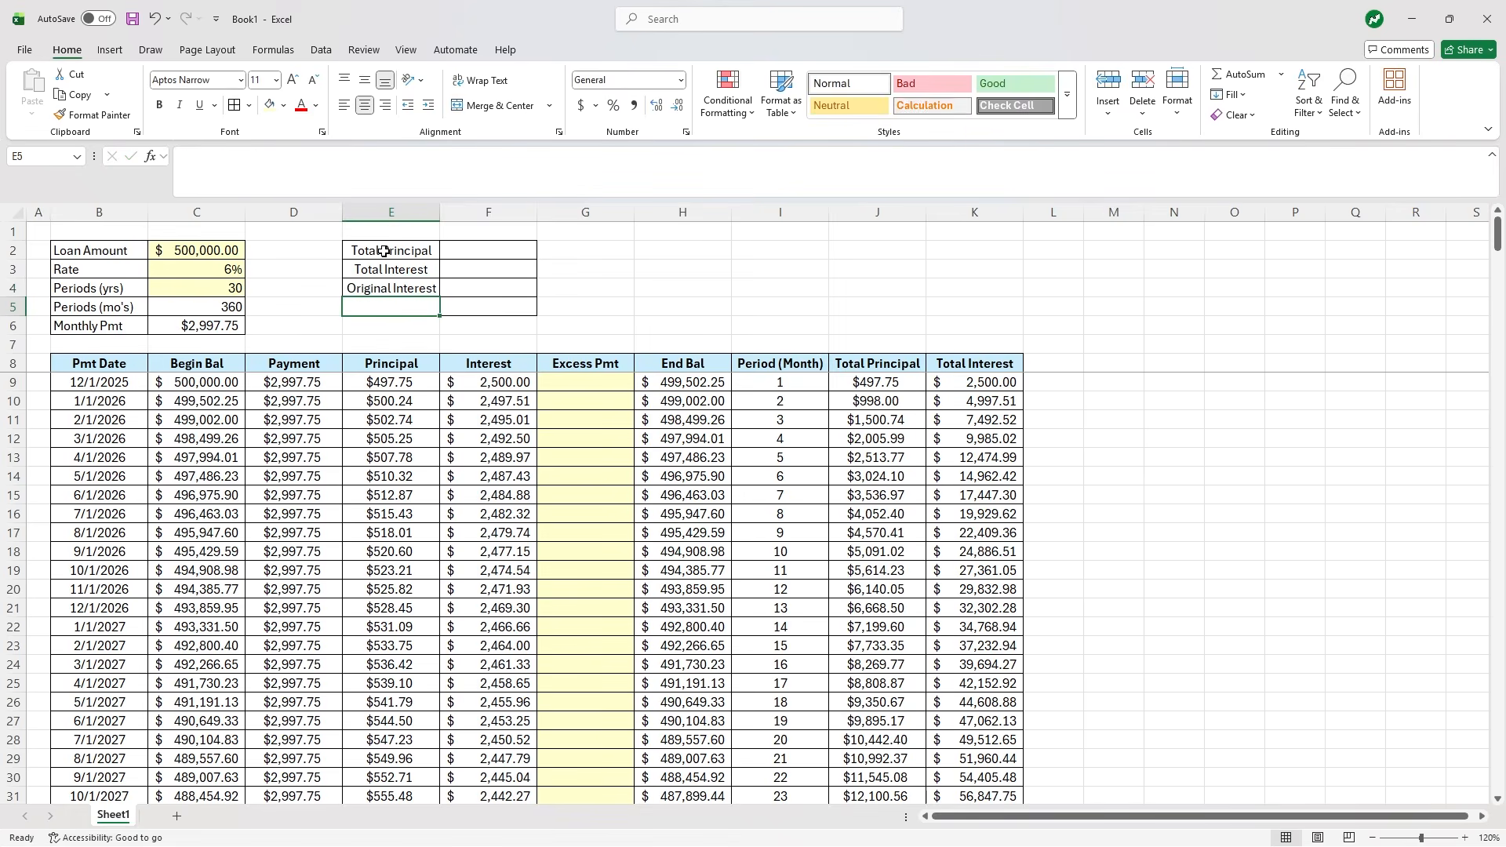
text(Interest Saved)
key(Tab)
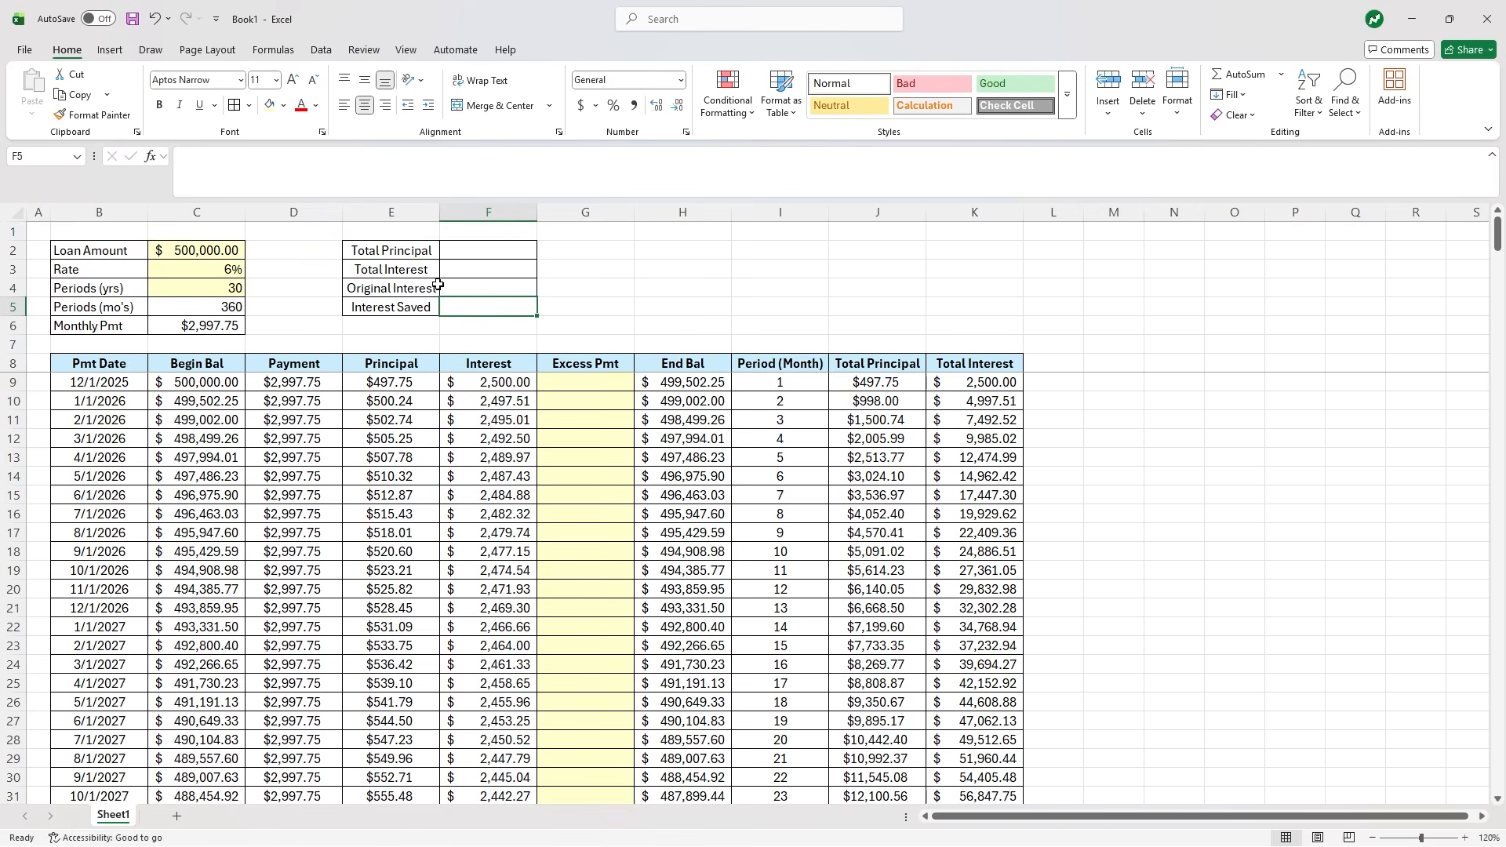
drag(477, 290, 420, 289)
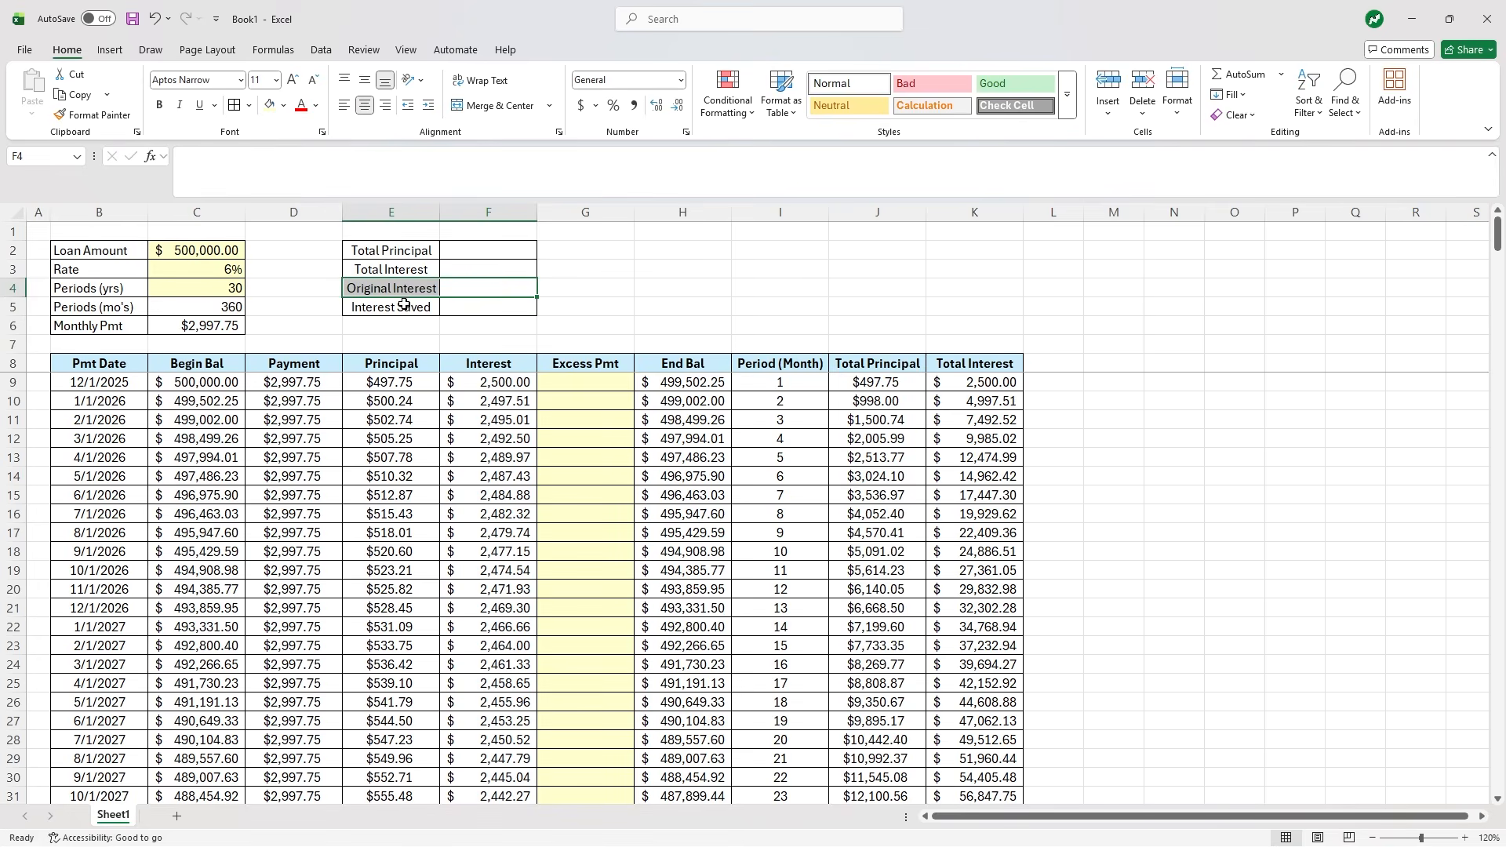
drag(397, 309, 452, 307)
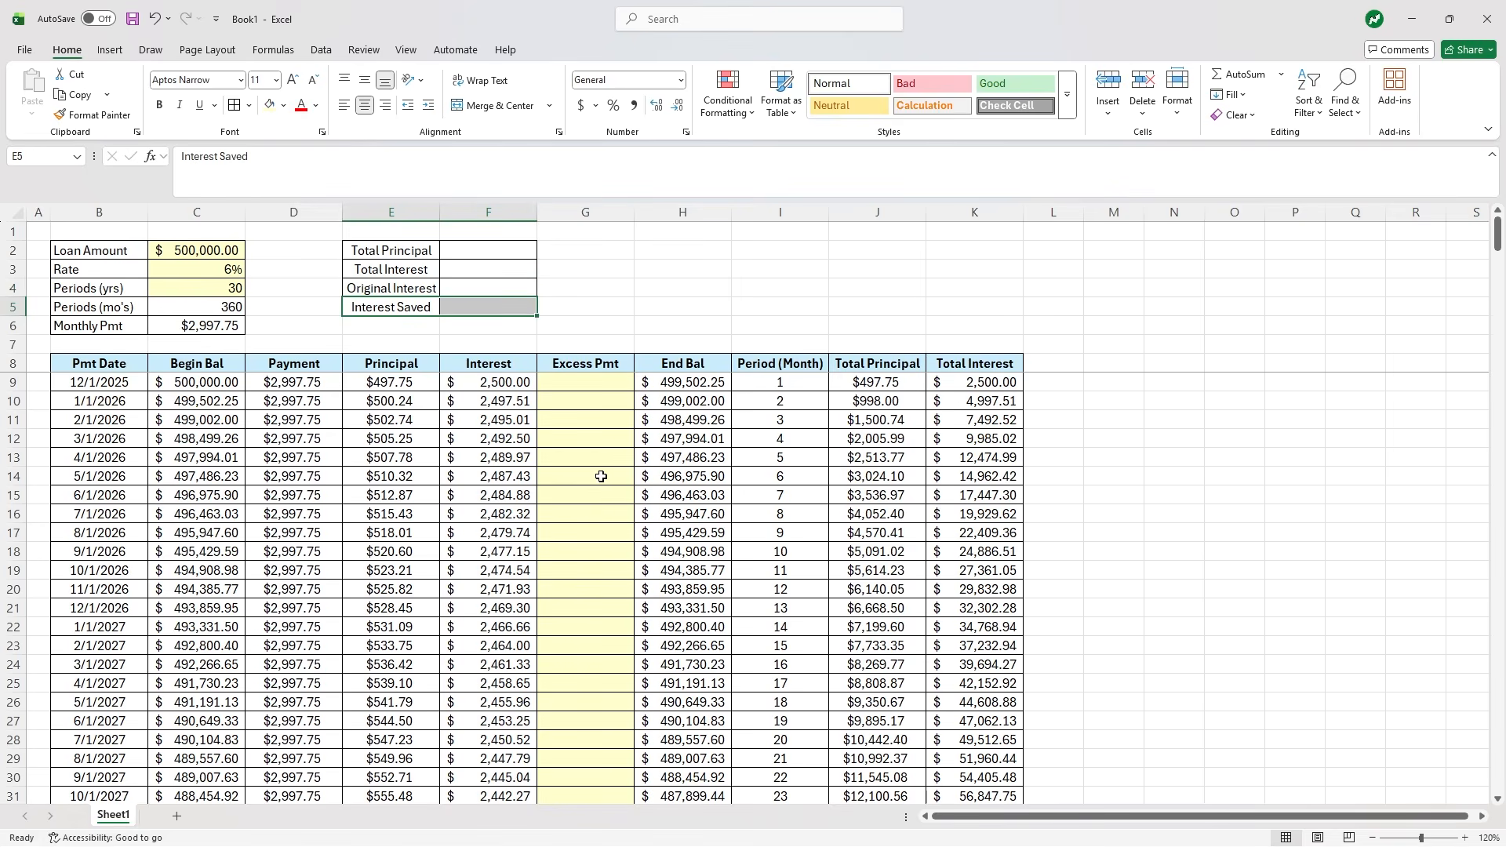
- Return the largest value of the Total Principal column in F2 with =MAX(J:J)
click(493, 250)
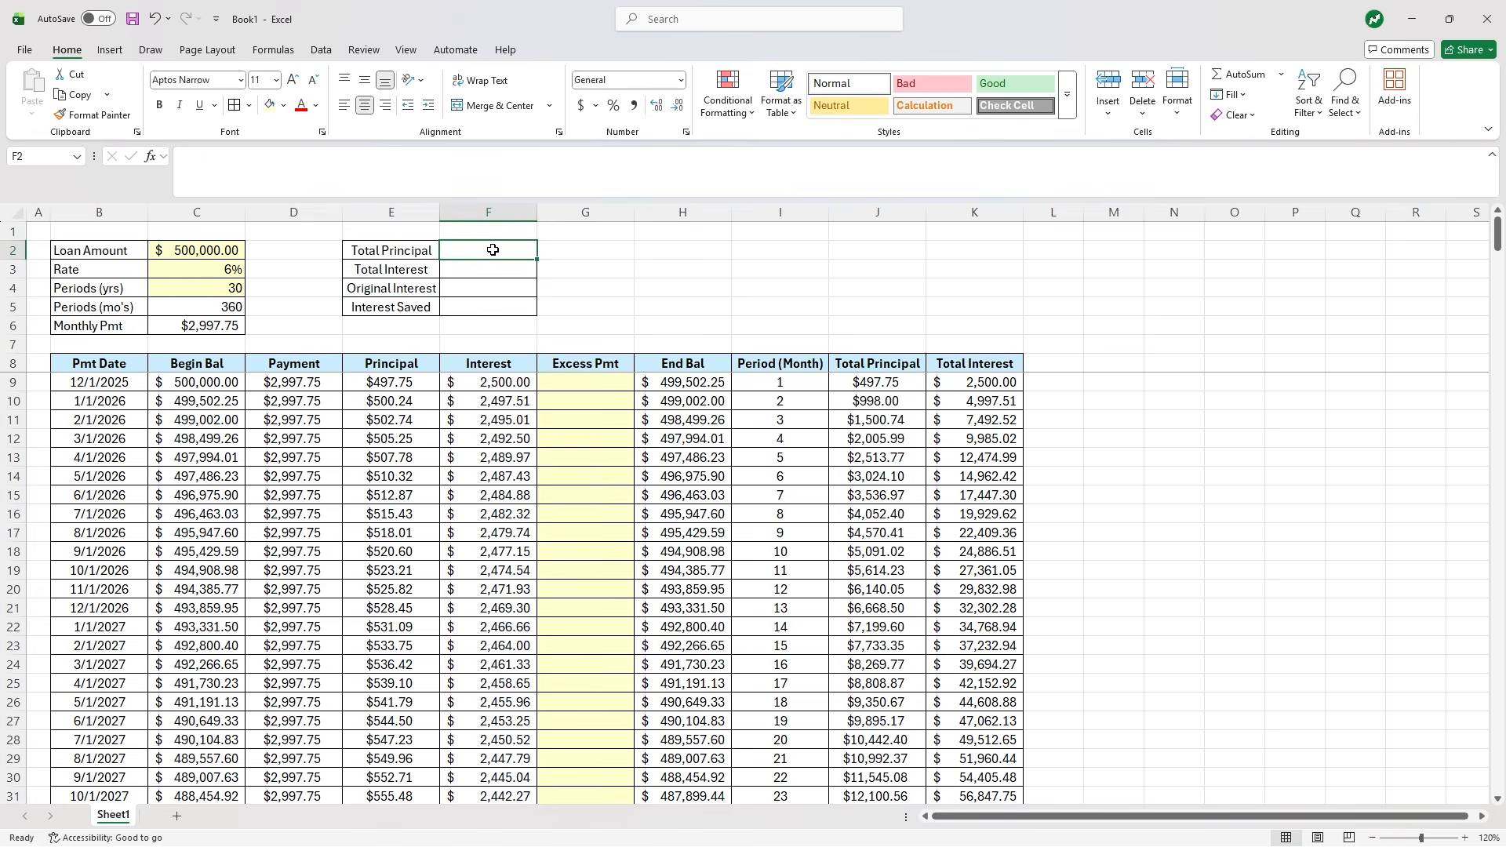
text(=M)
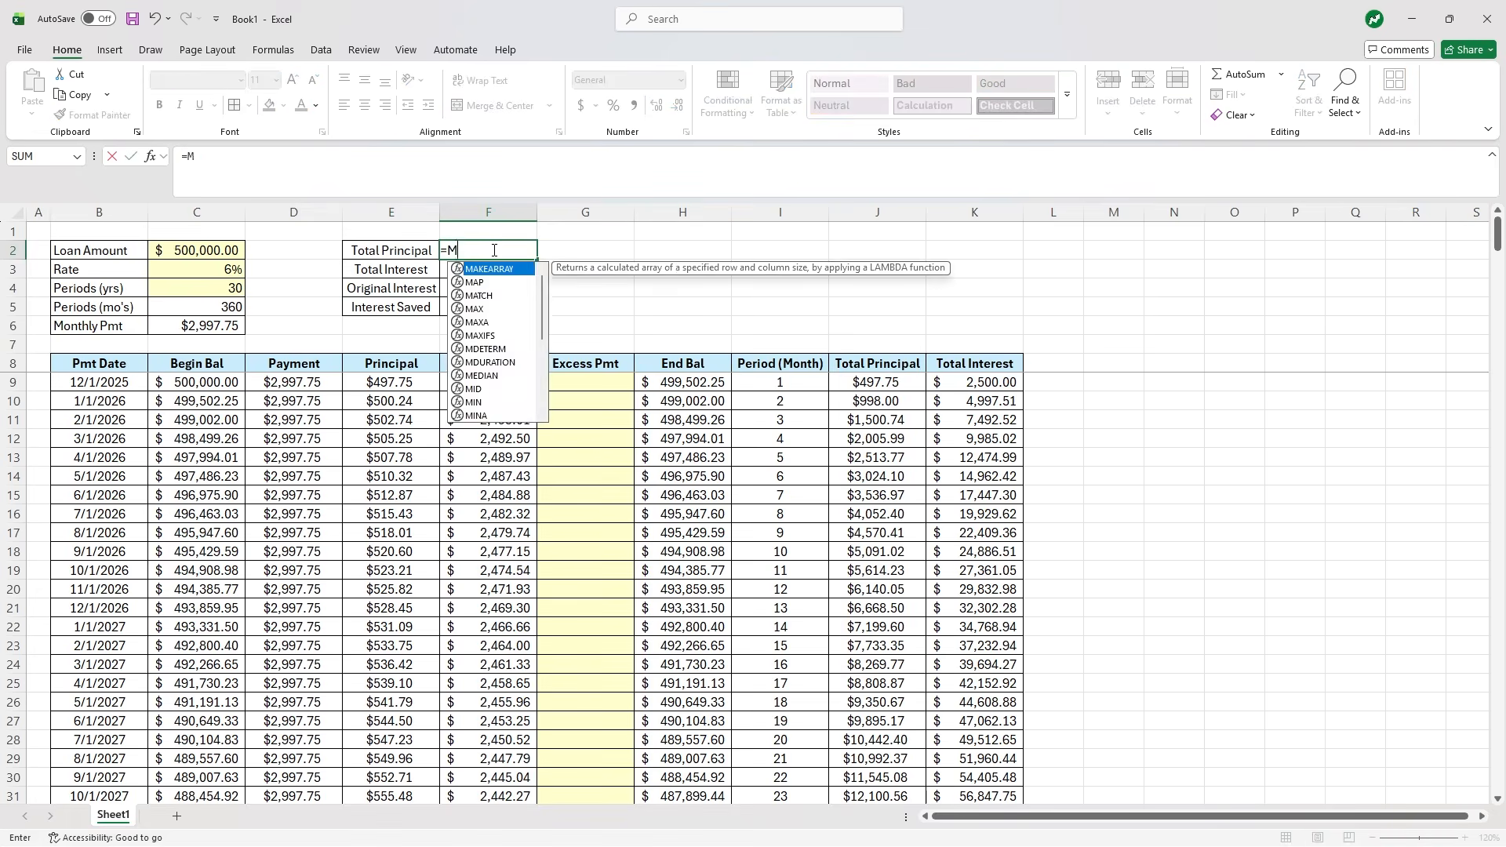
text(AX()
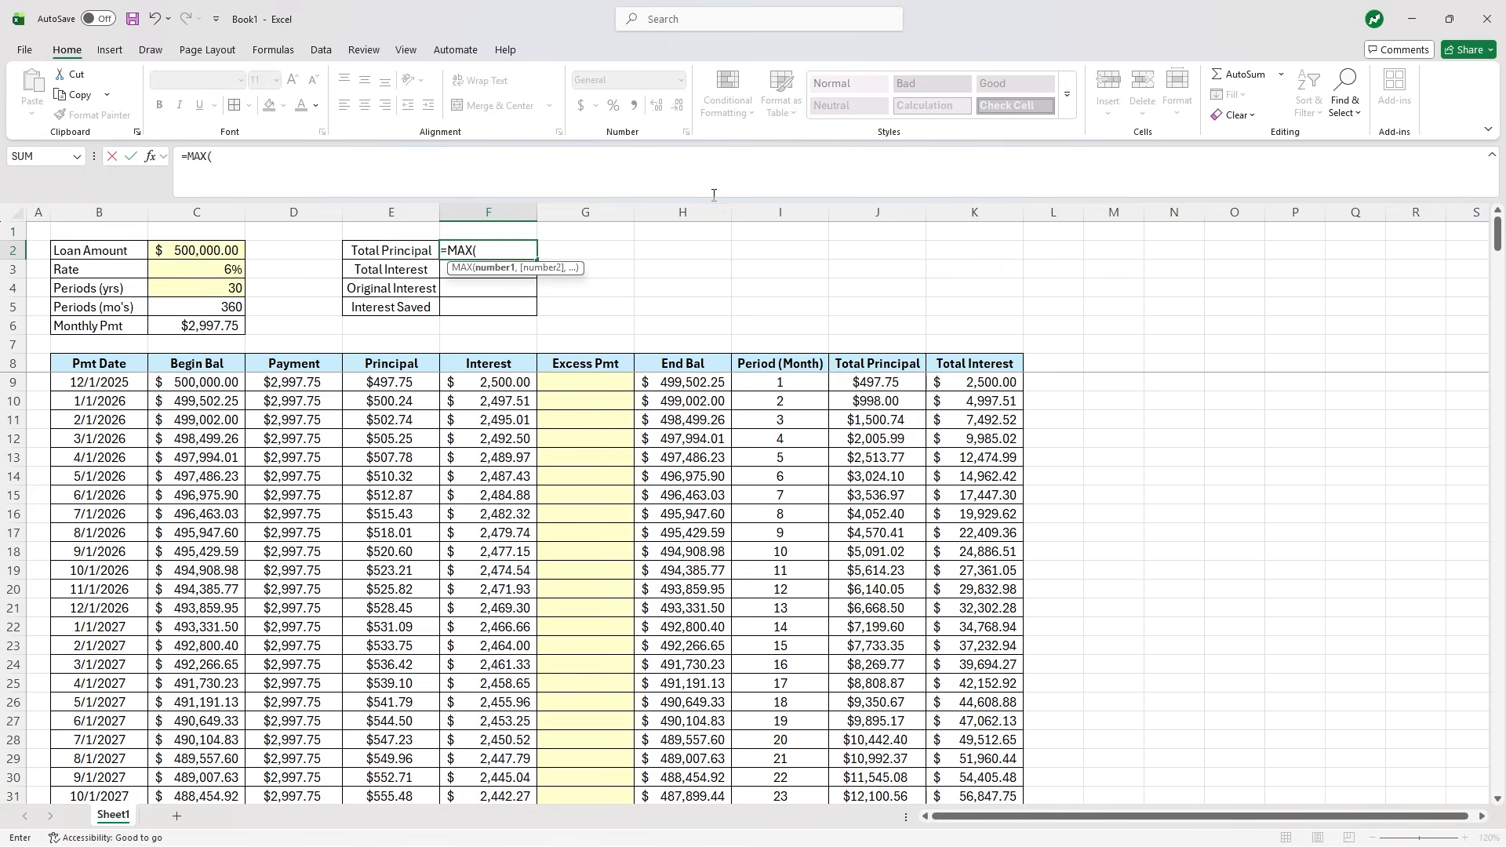
click(855, 209)
key(Return)
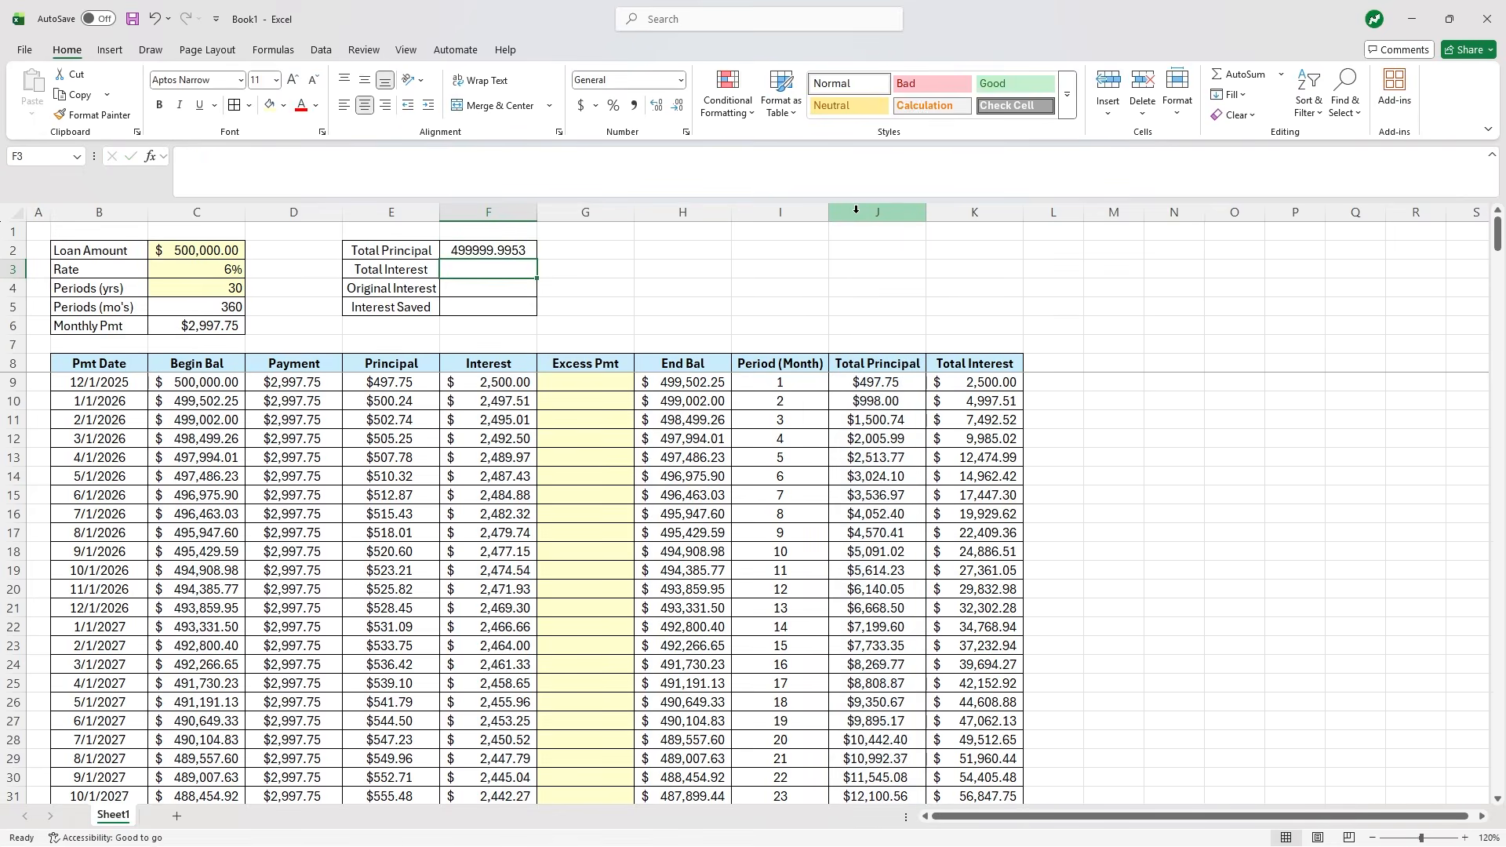
- Return the largest value of the Total Interest column in F3 with =MAX(K:K), and format F2:F3 as Accounting
text(=)
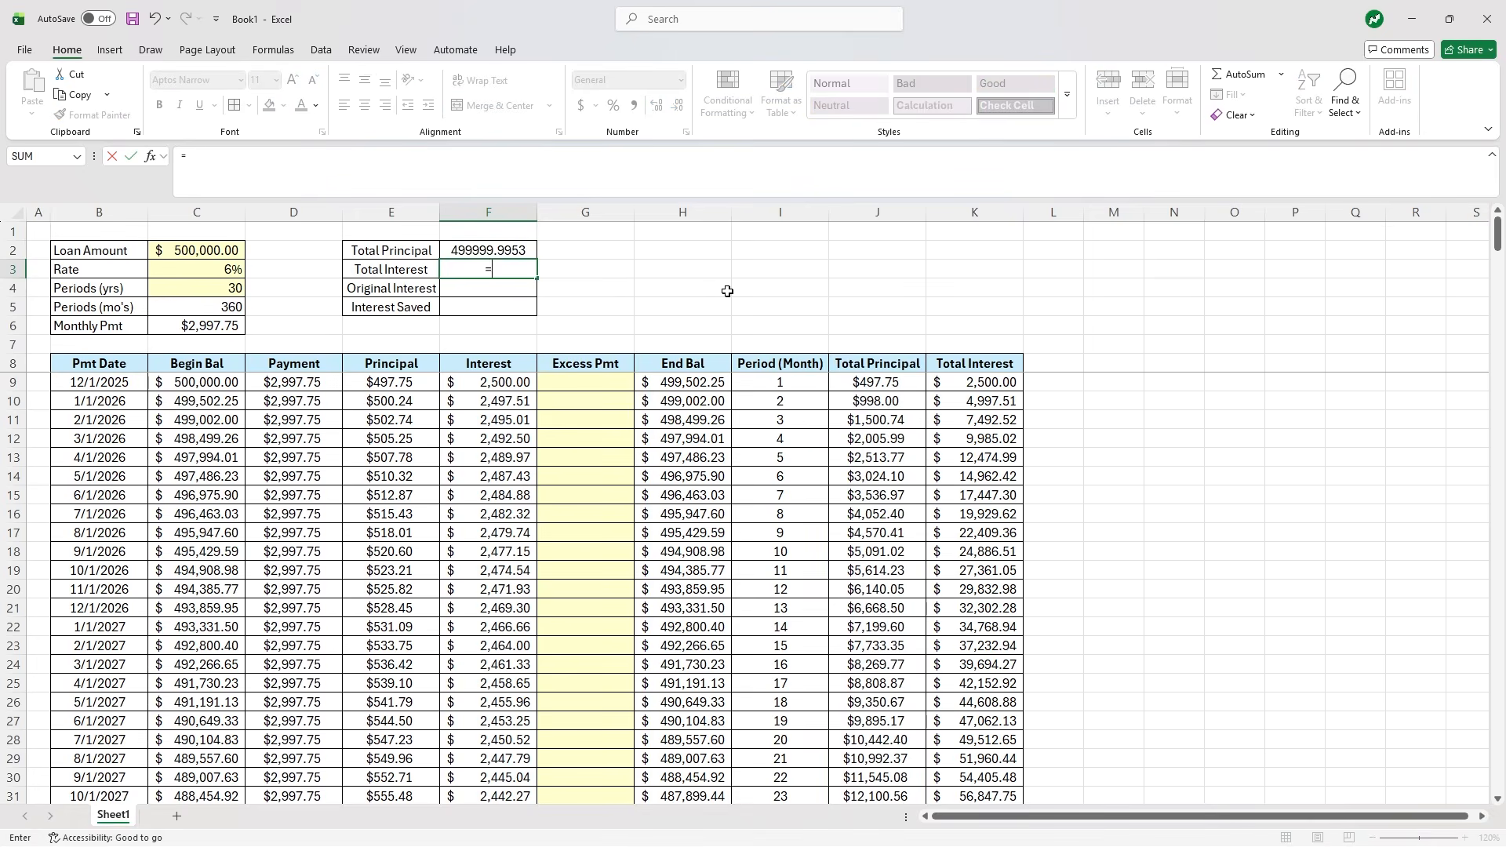
text(MAX()
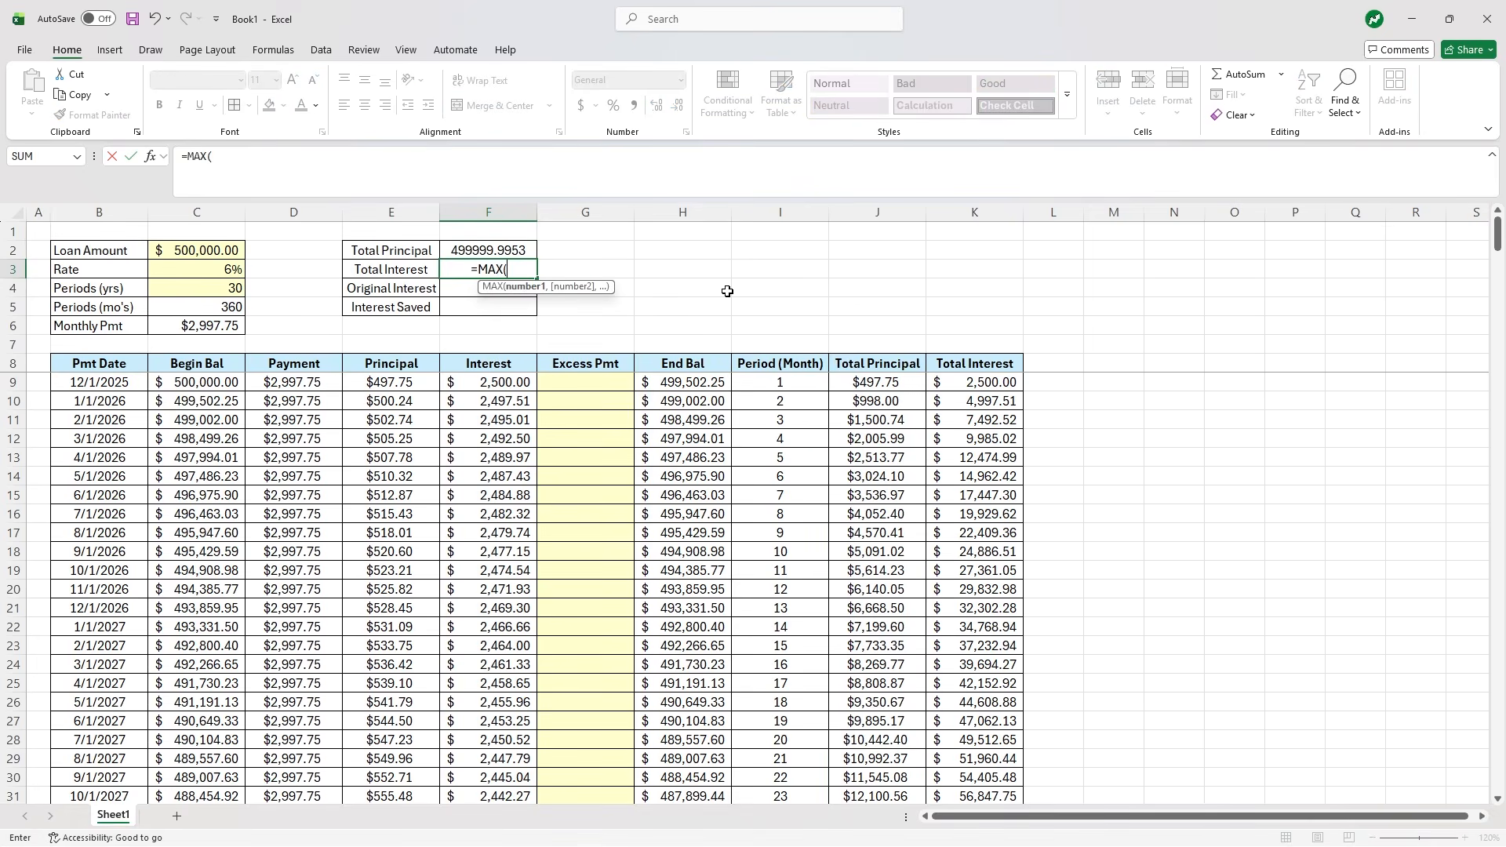
click(977, 210)
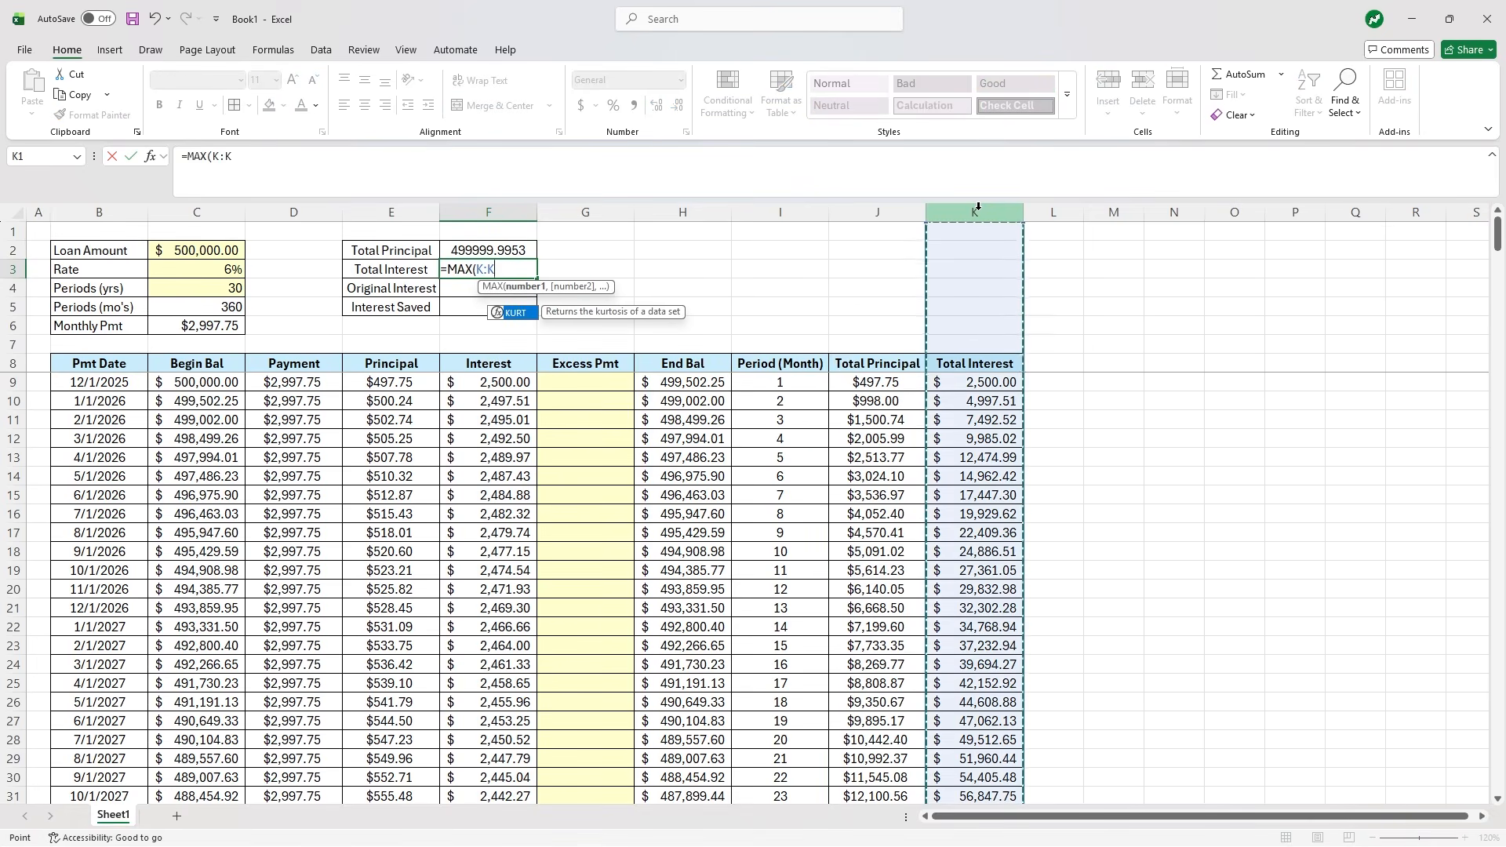
key(Return)
drag(487, 251, 488, 264)
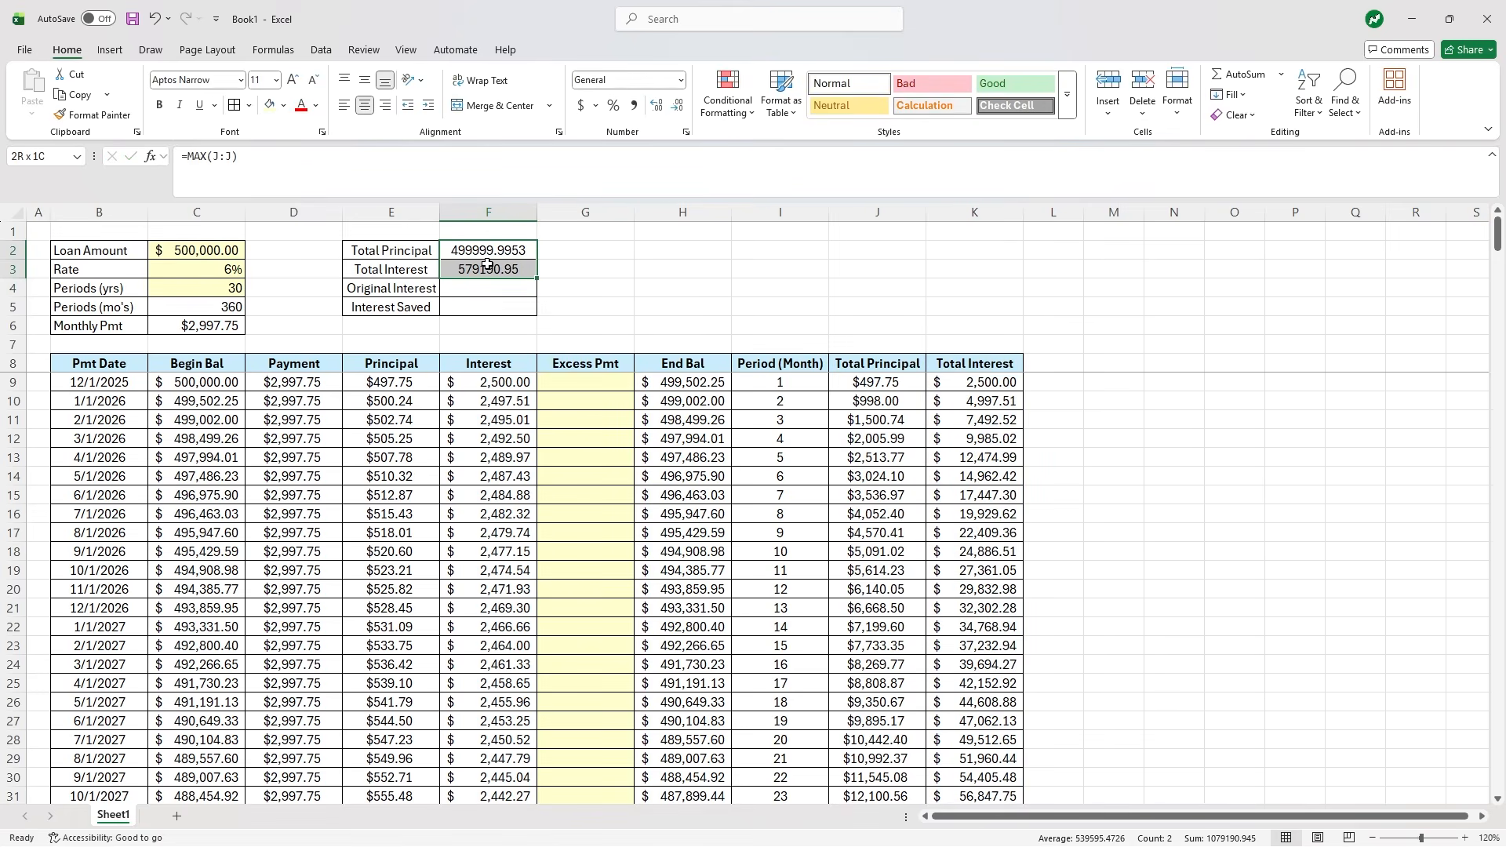
click(580, 107)
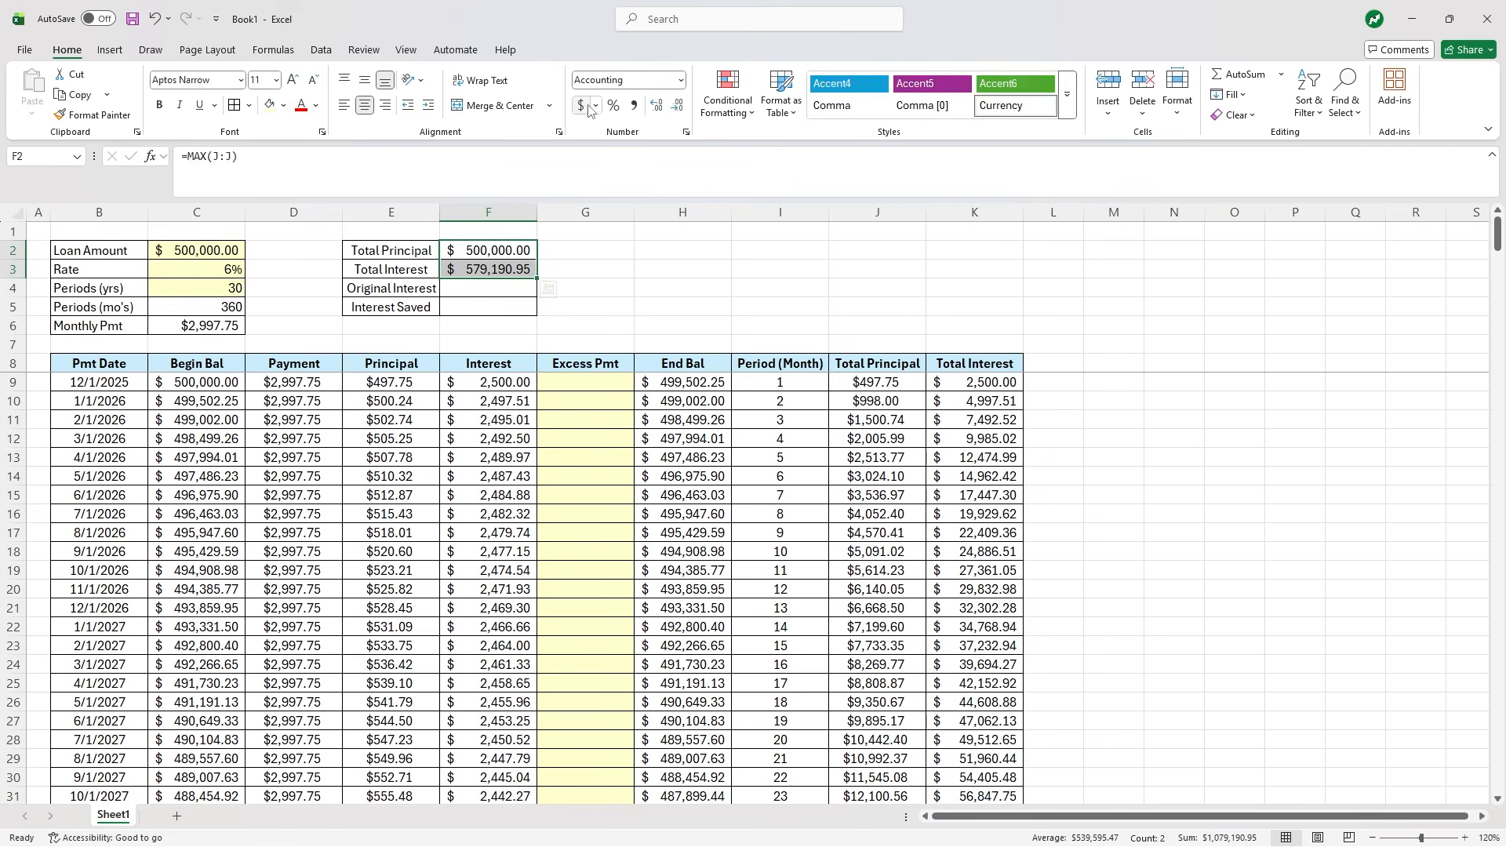
- Calculate Interest Saved in F5 as Original Interest minus Total Interest with =F4-F3
click(497, 306)
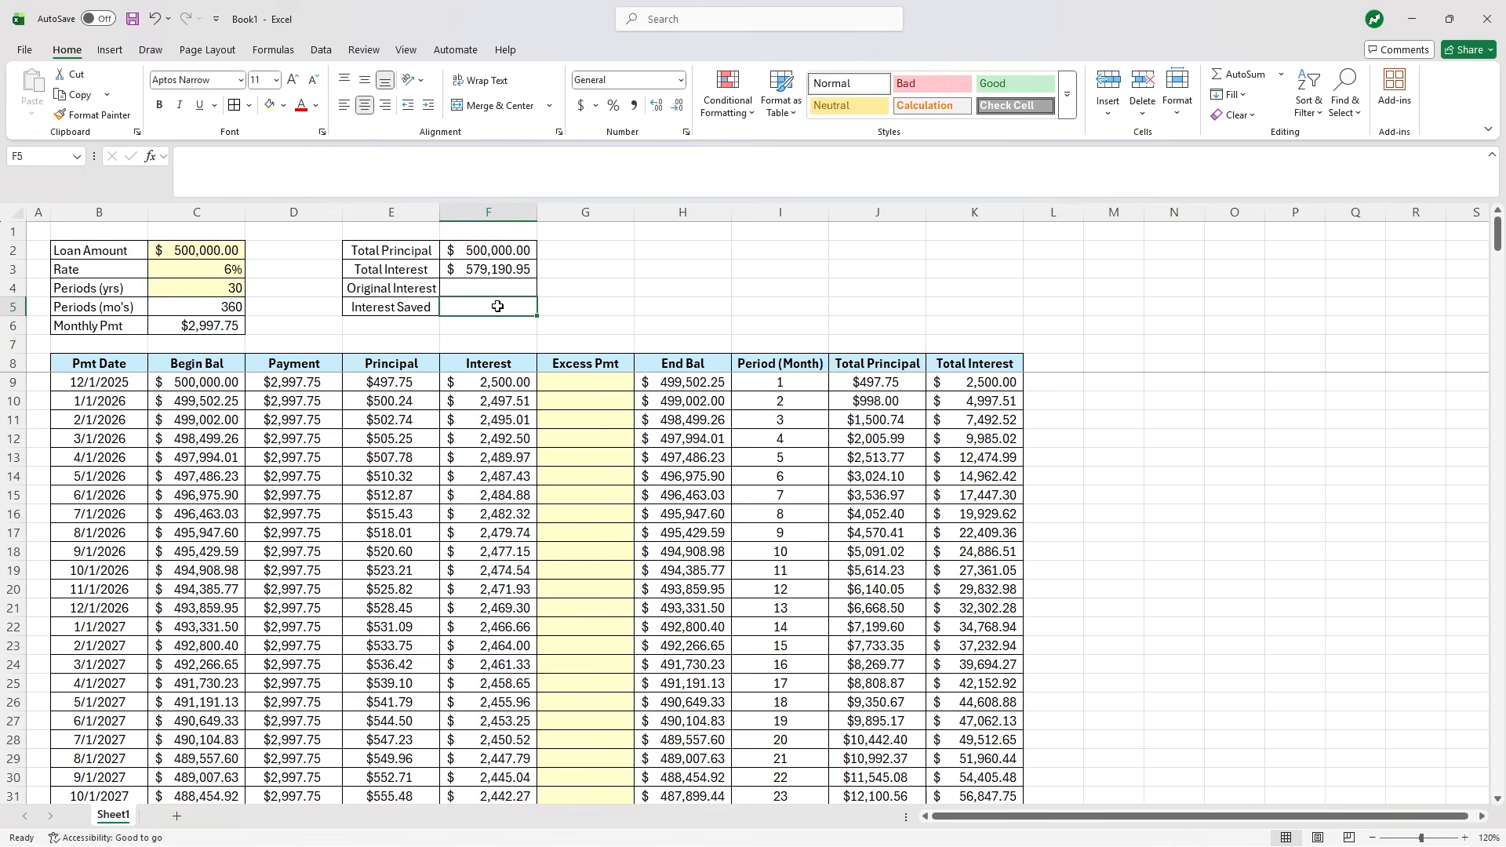
text(=)
click(463, 284)
text(-)
click(459, 270)
key(Return)
- Shade the Original Interest cell F4 light yellow to mark it as an input like C2:C4
click(465, 284)
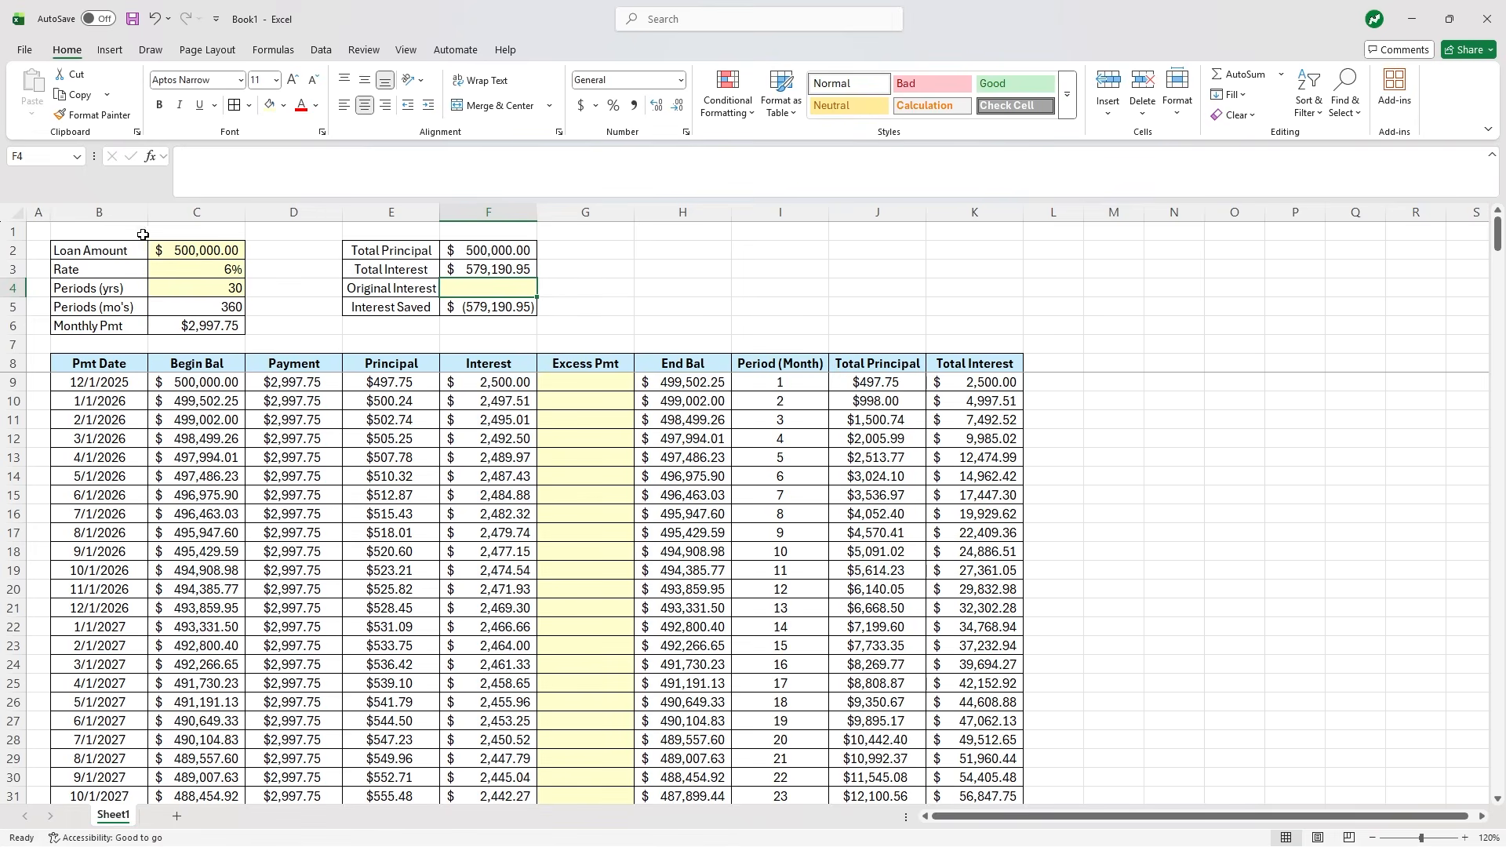
drag(217, 284, 235, 252)
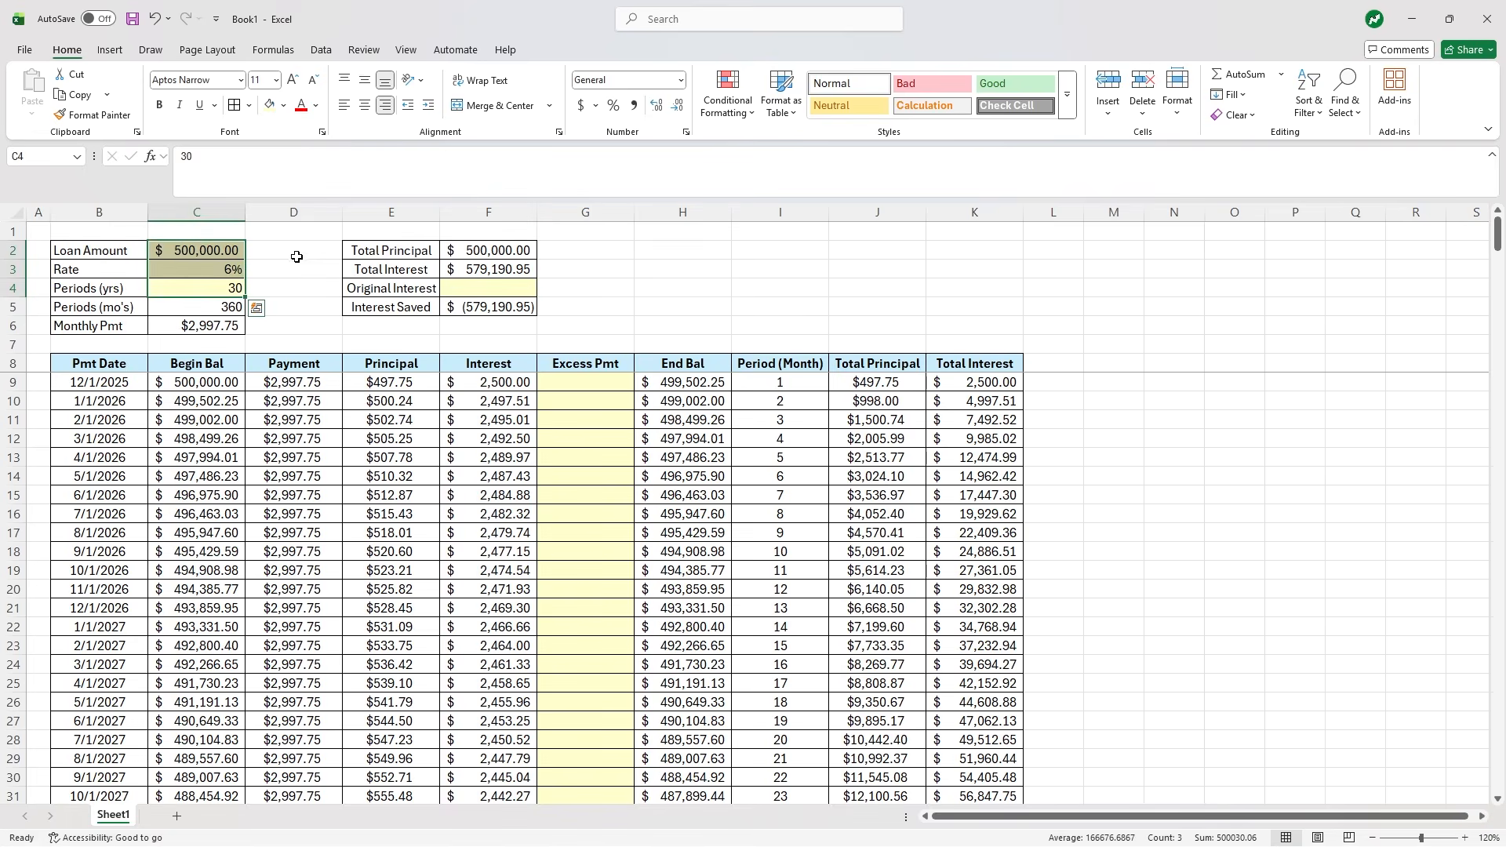
key(Return)
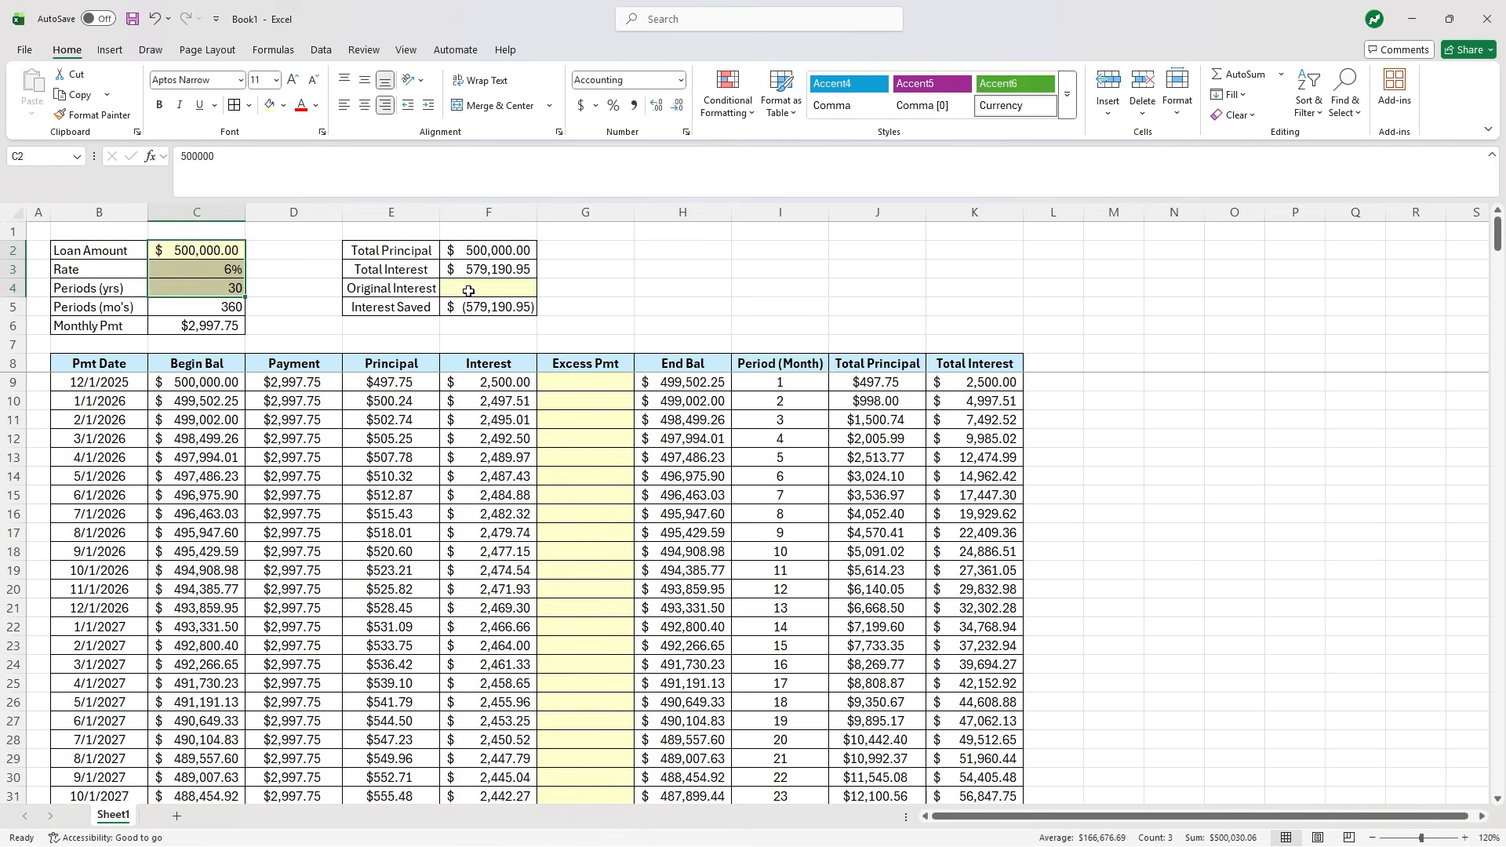
click(469, 291)
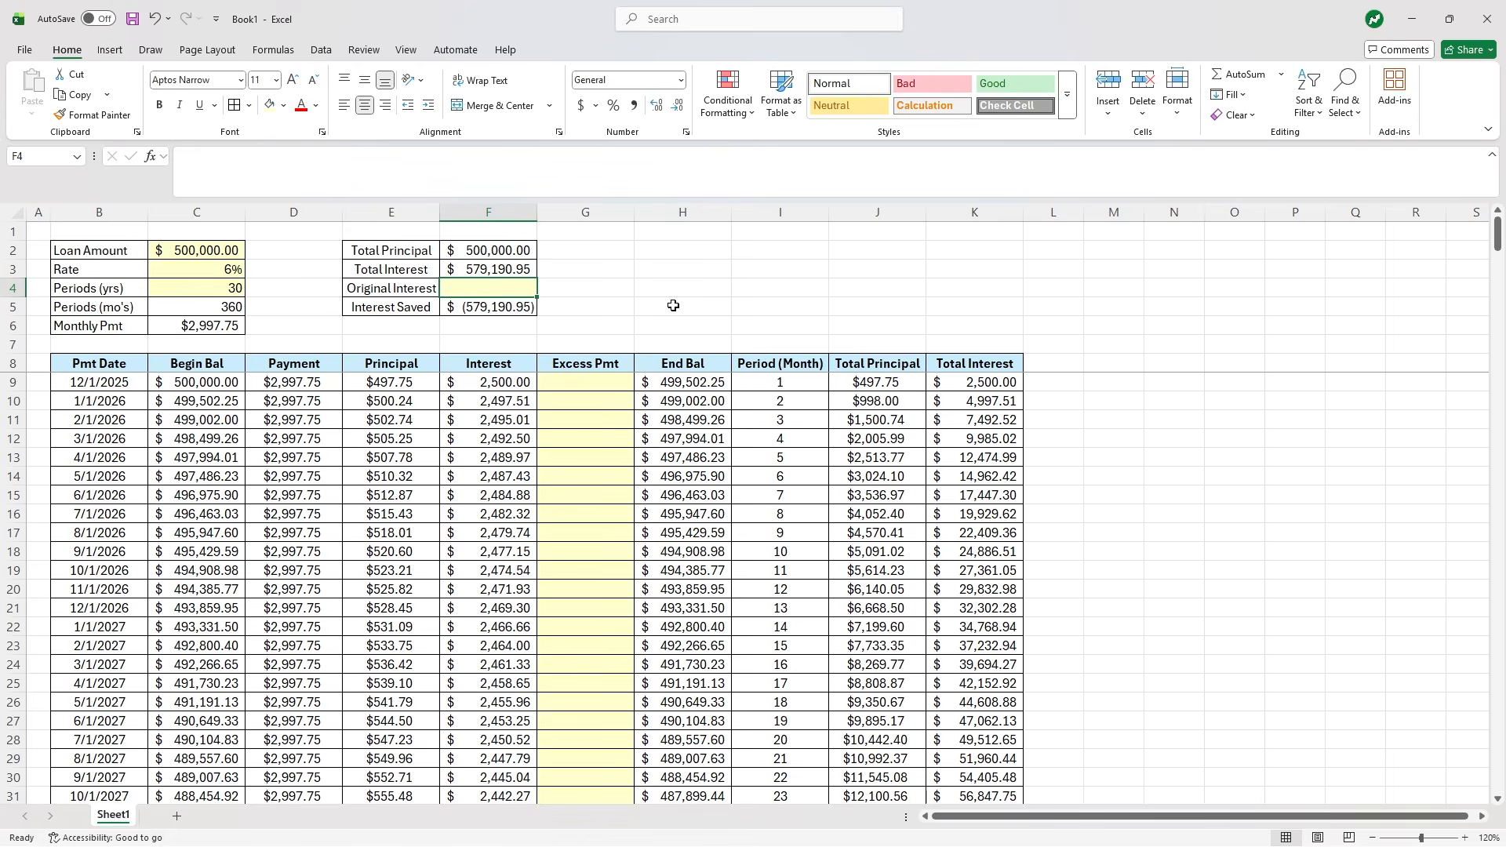
- Copy the Total Interest amount from F3 into F4 as a value only, and format F4 as Accounting
click(485, 266)
click(506, 289)
click(509, 271)
key(ctrl+c)
click(508, 294)
right_click(511, 297)
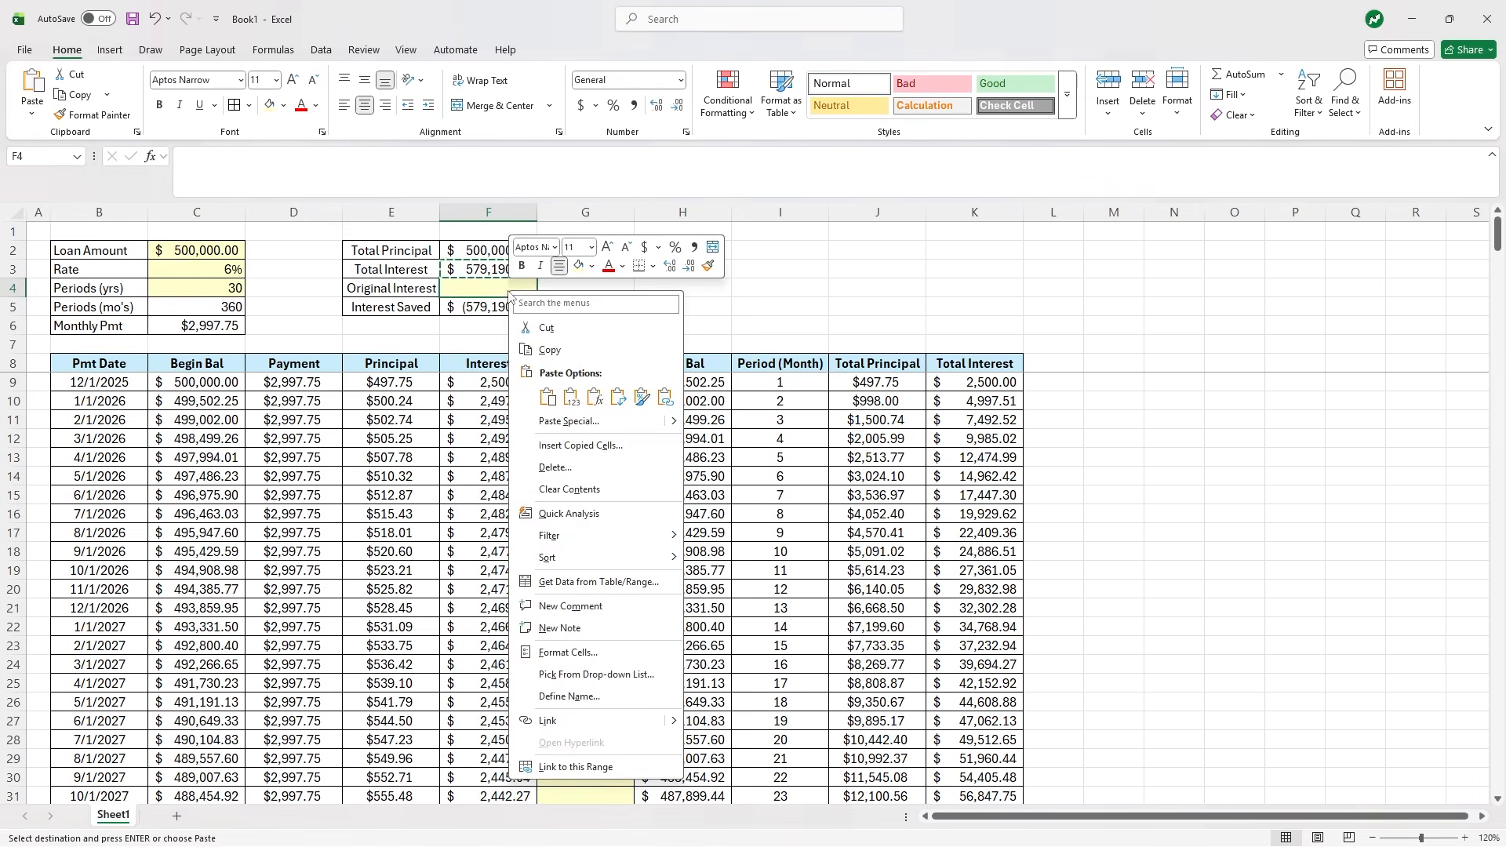
click(570, 399)
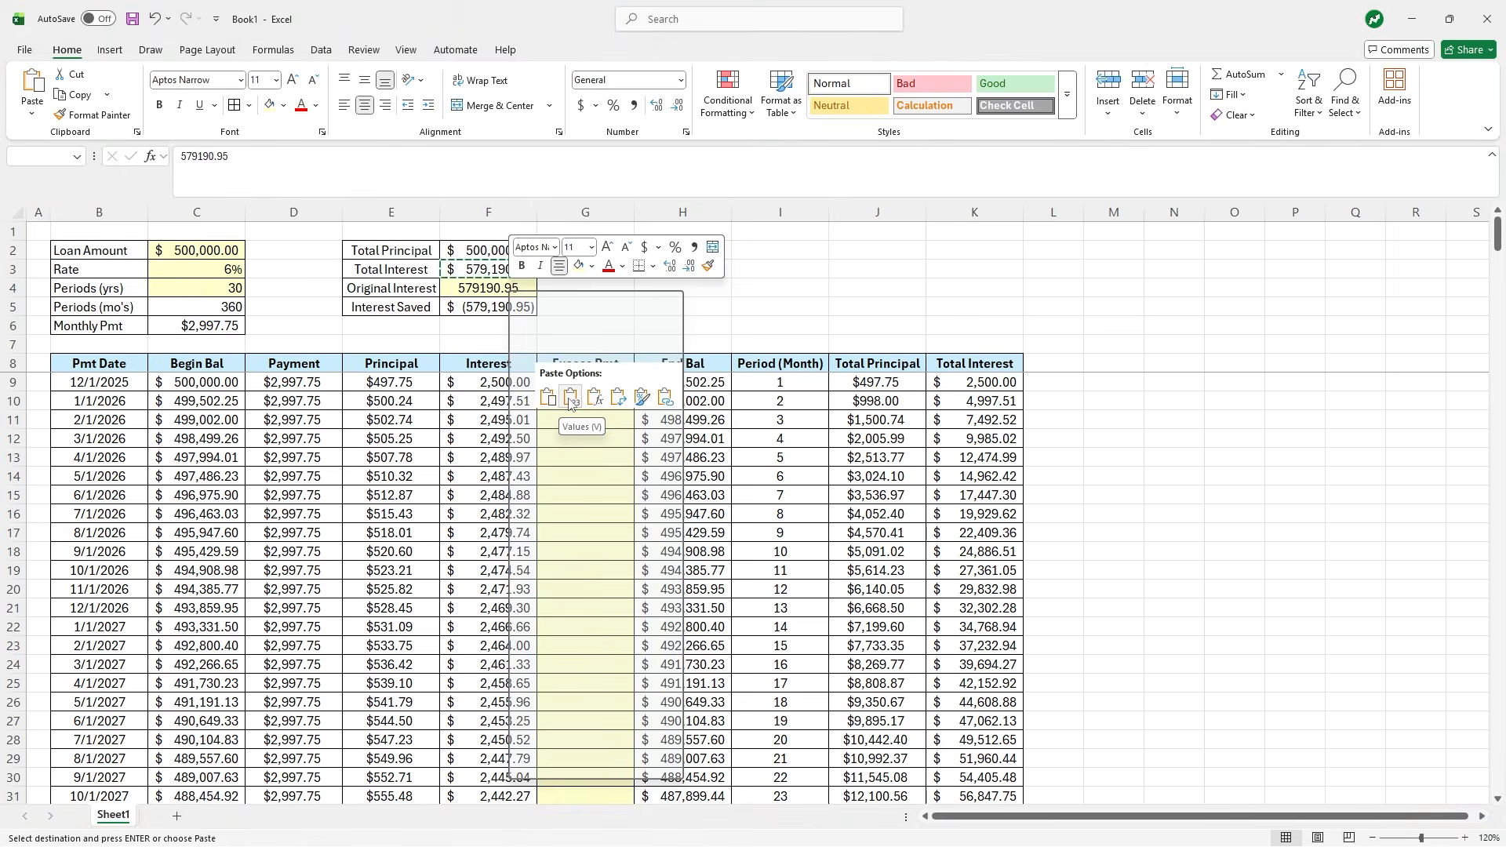
click(640, 265)
click(508, 289)
click(581, 105)
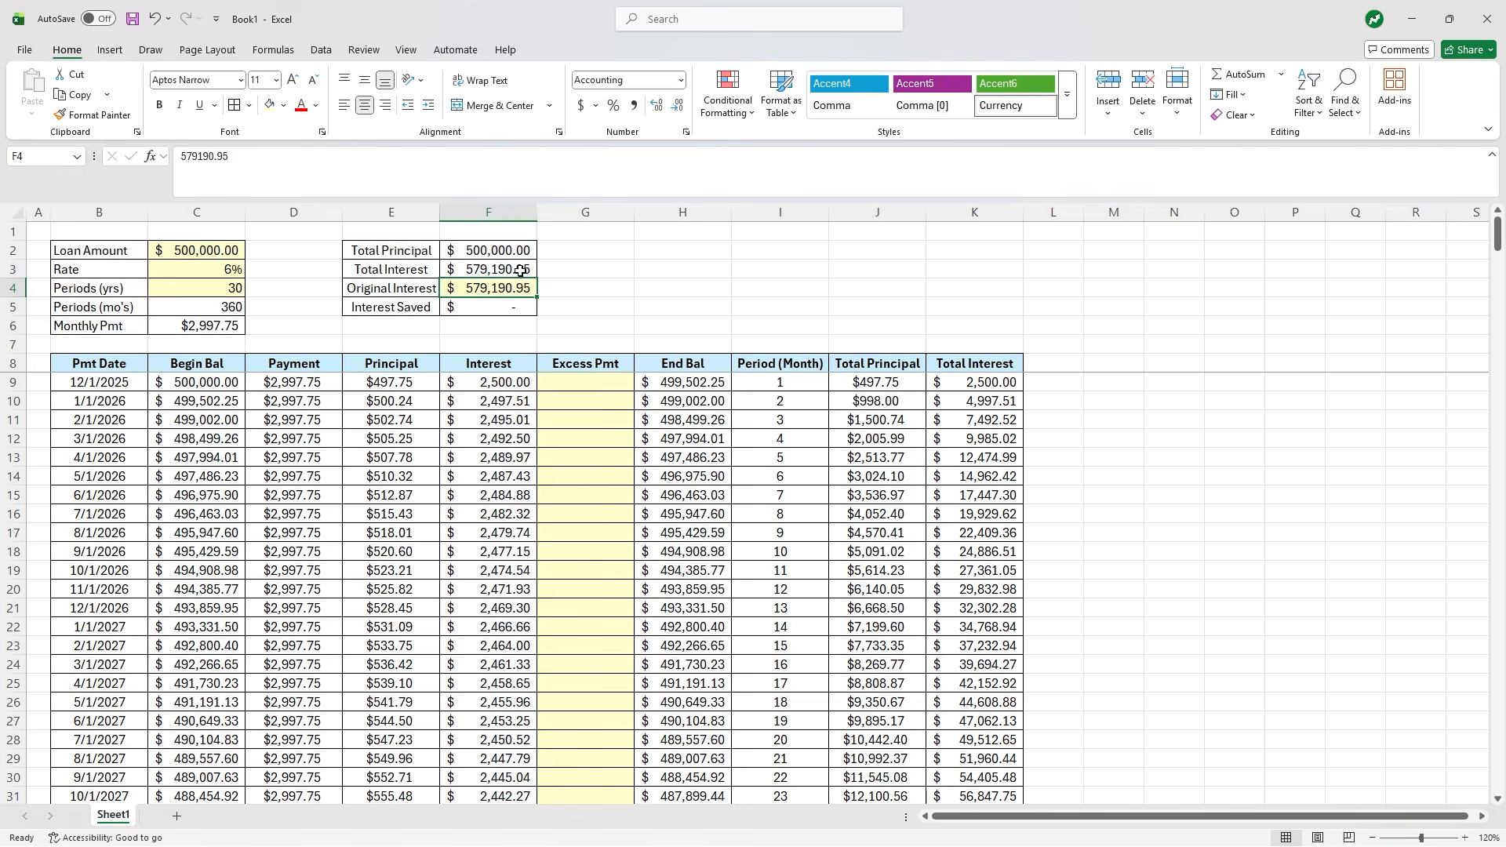
- Enter a test excess payment of 5000 in G21 for the 12/1/2026 payment
click(475, 269)
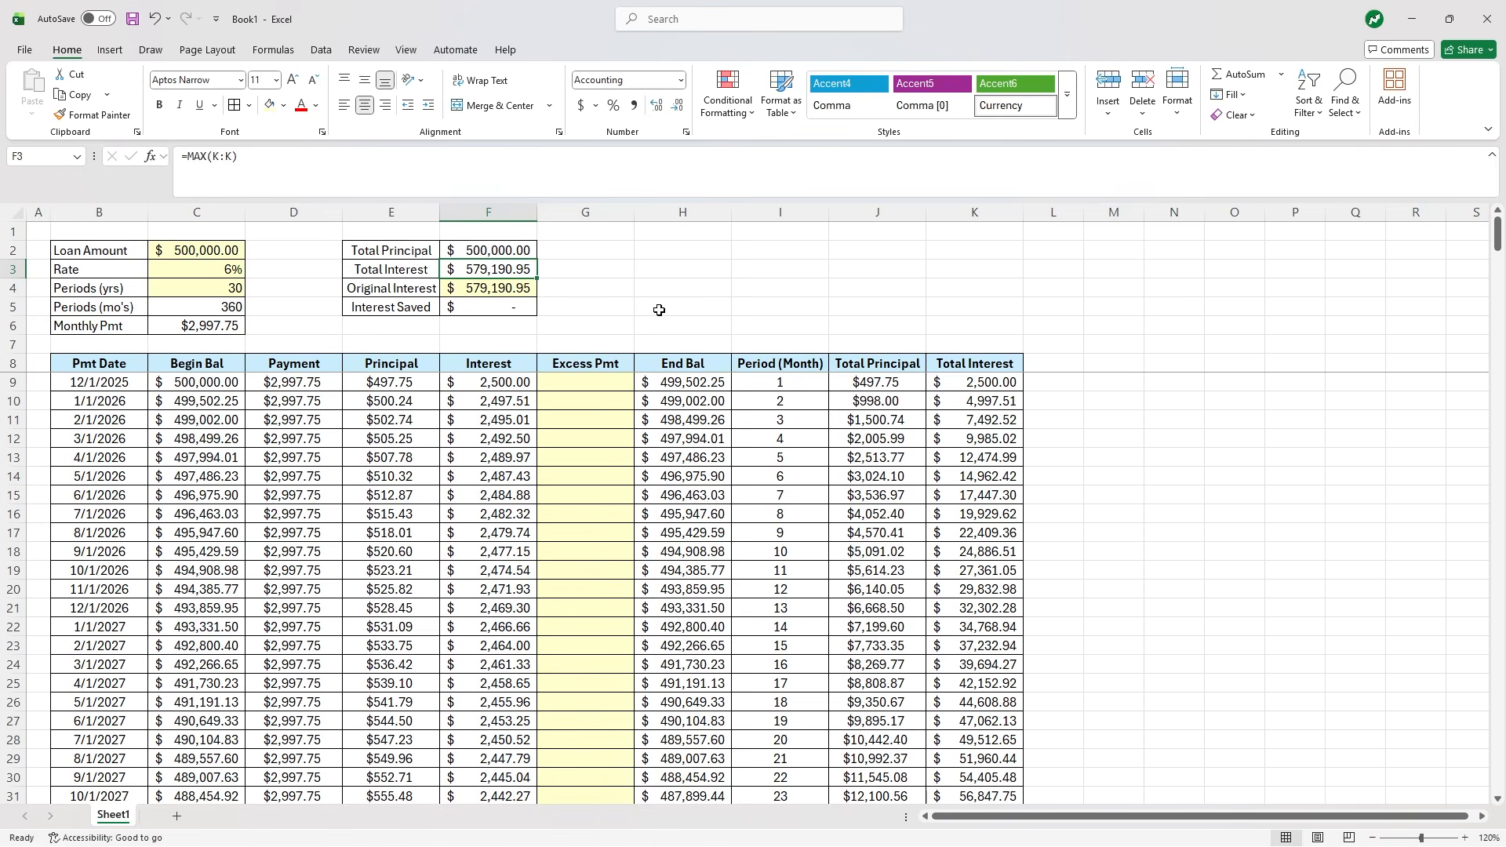
click(617, 611)
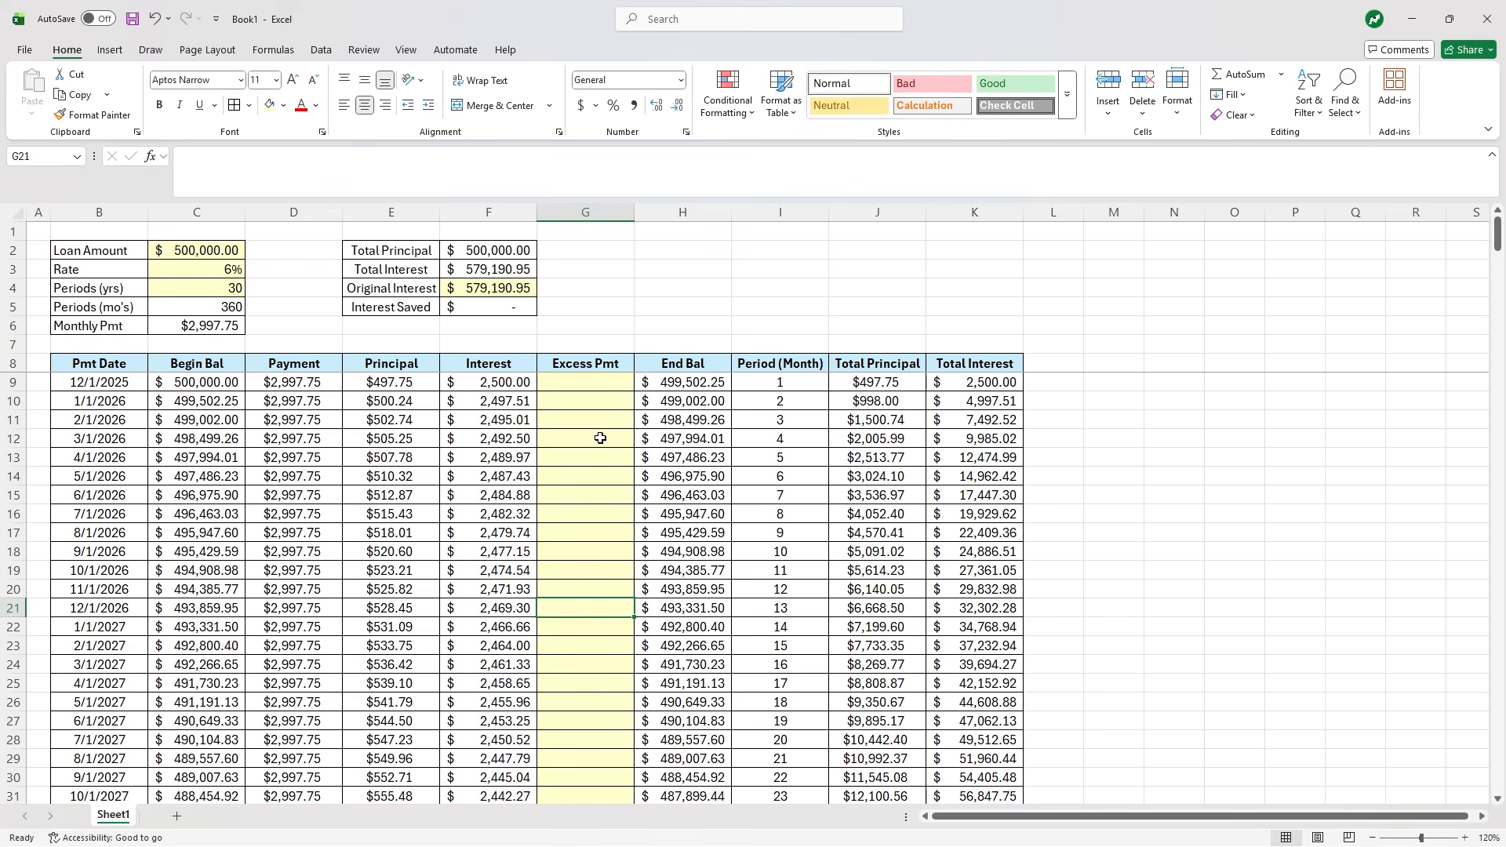
text(5000)
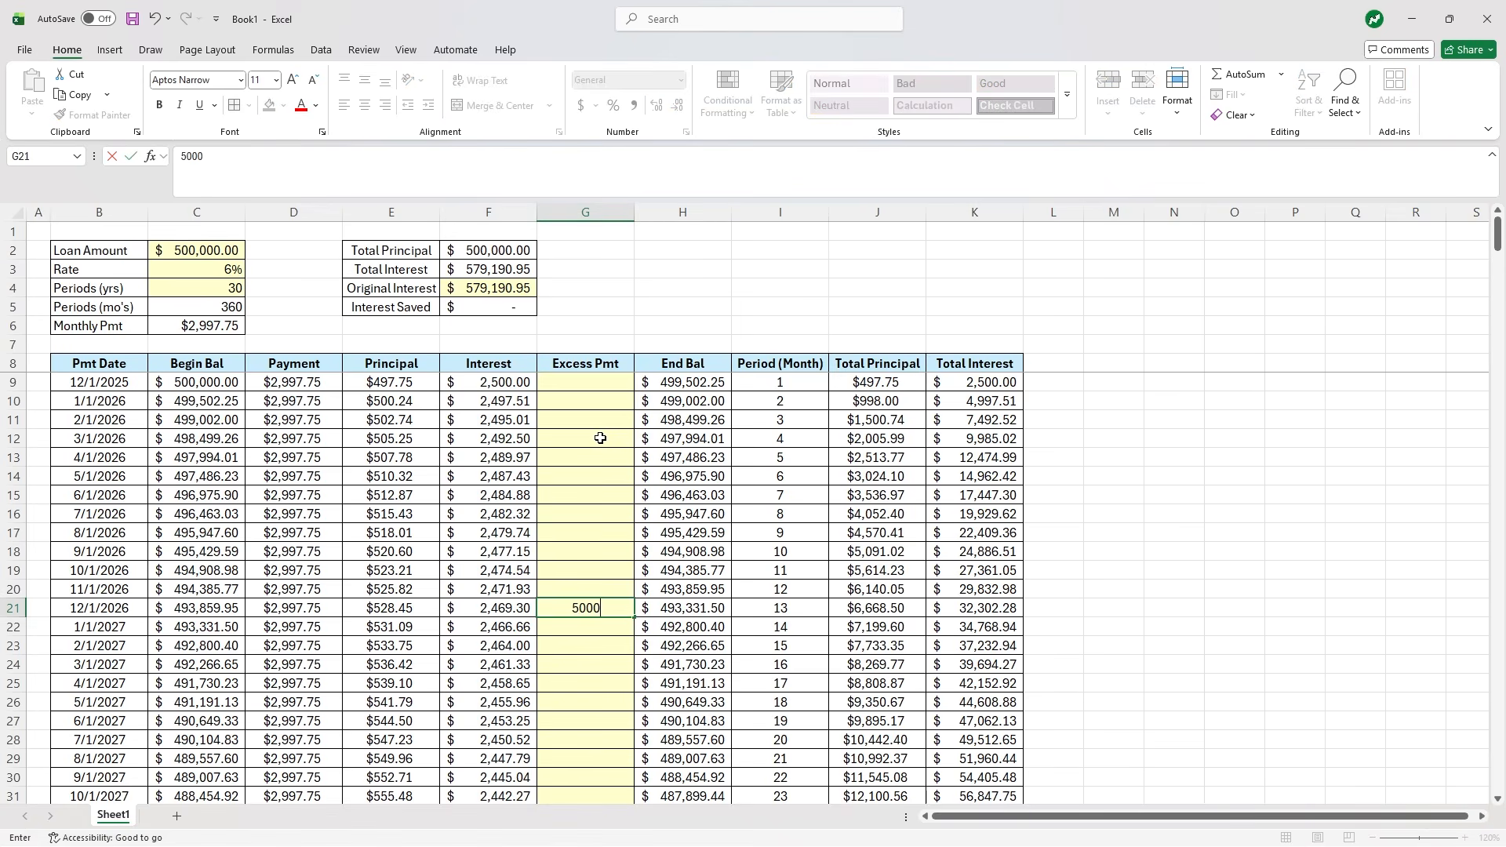
key(Tab)
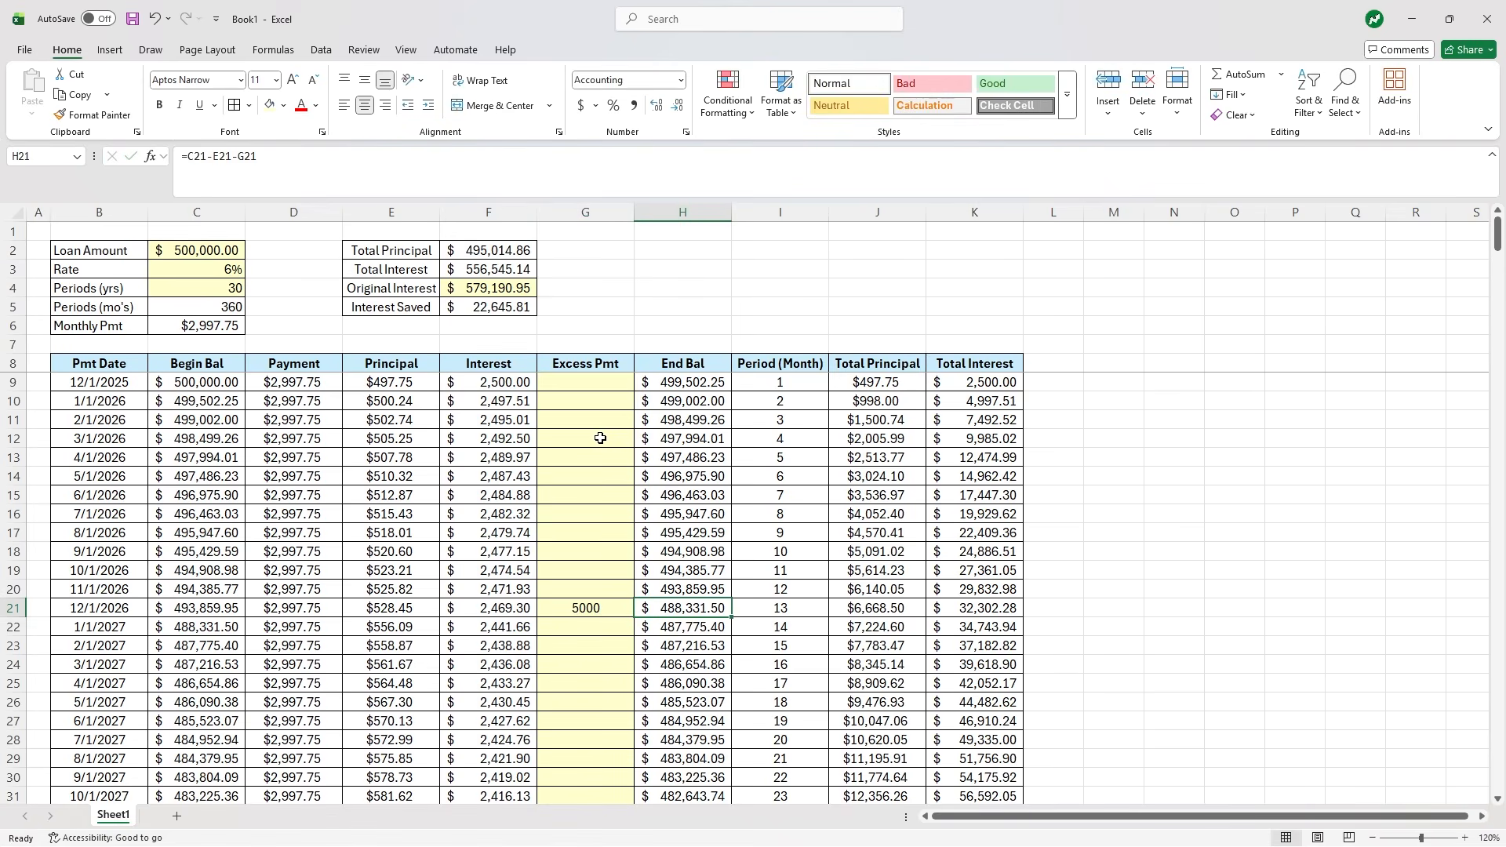
- Format the whole Excess Pmt column G as Accounting
click(575, 206)
click(581, 106)
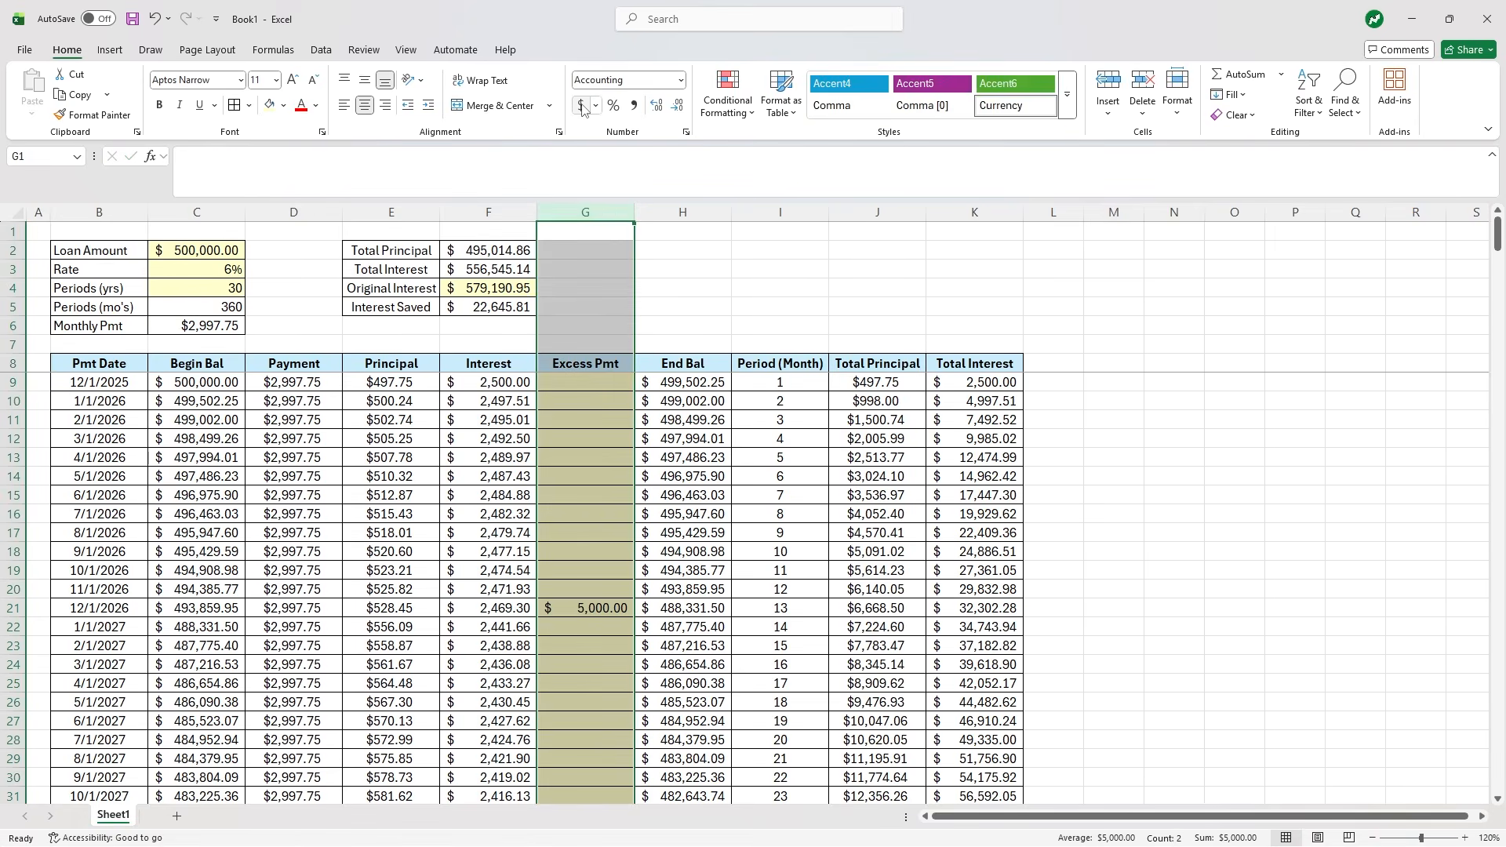
click(716, 272)
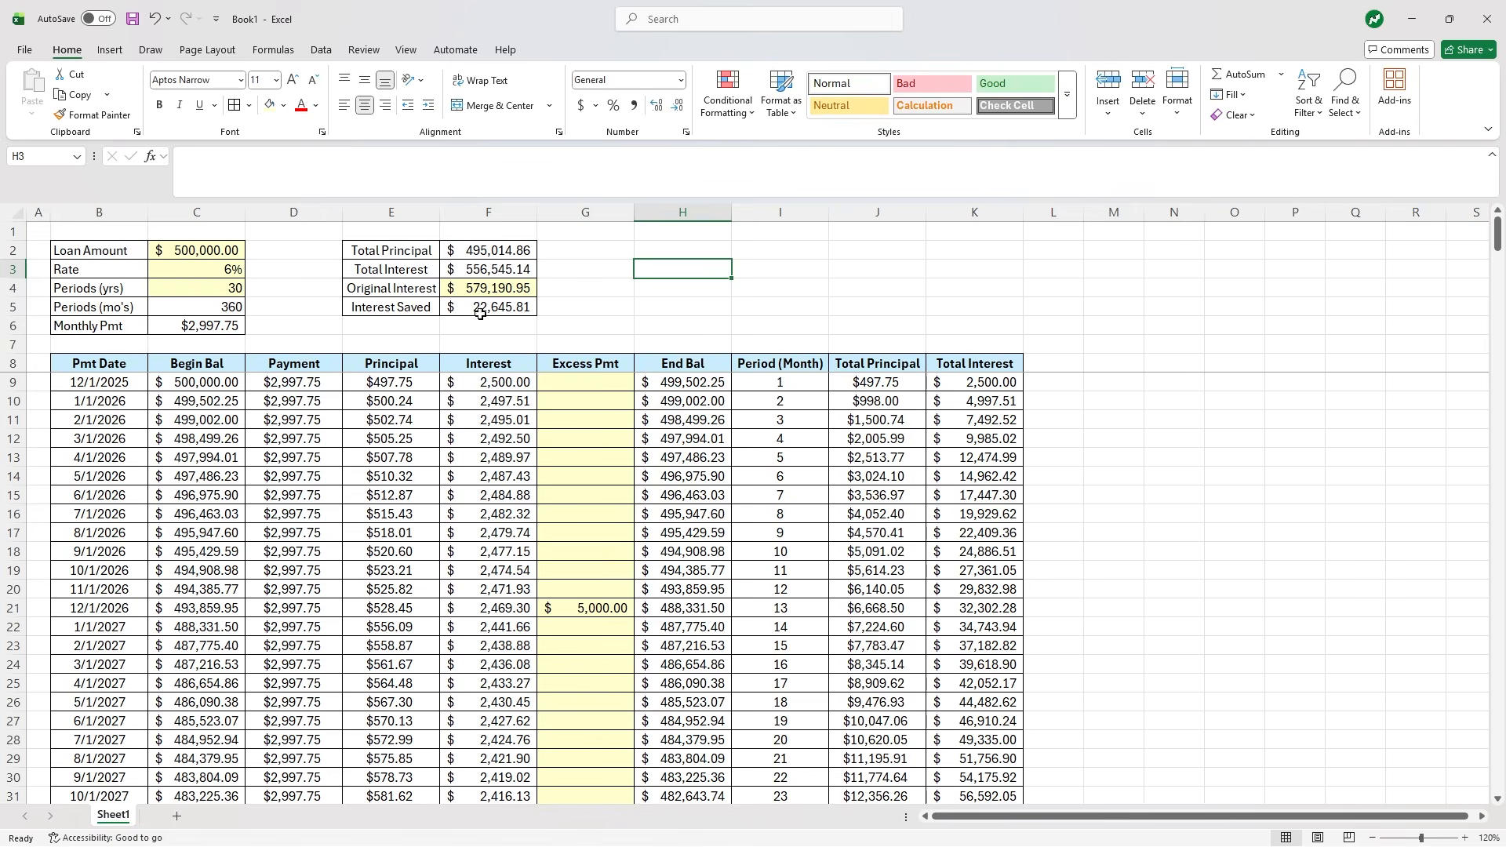
- Clear the test excess payment from G21 and the pasted Original Interest amount from F4
click(514, 307)
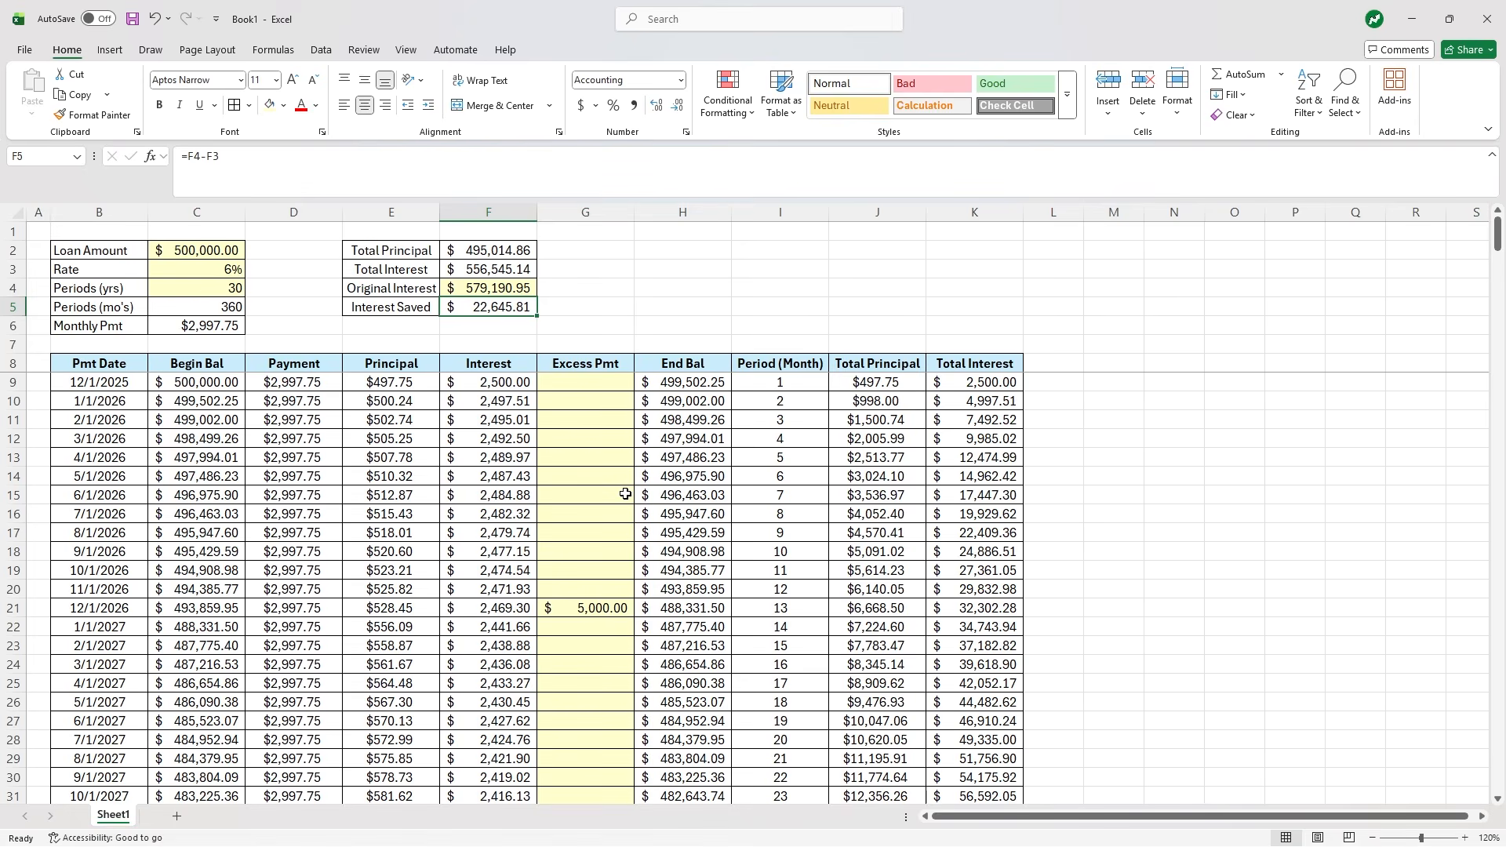
click(595, 611)
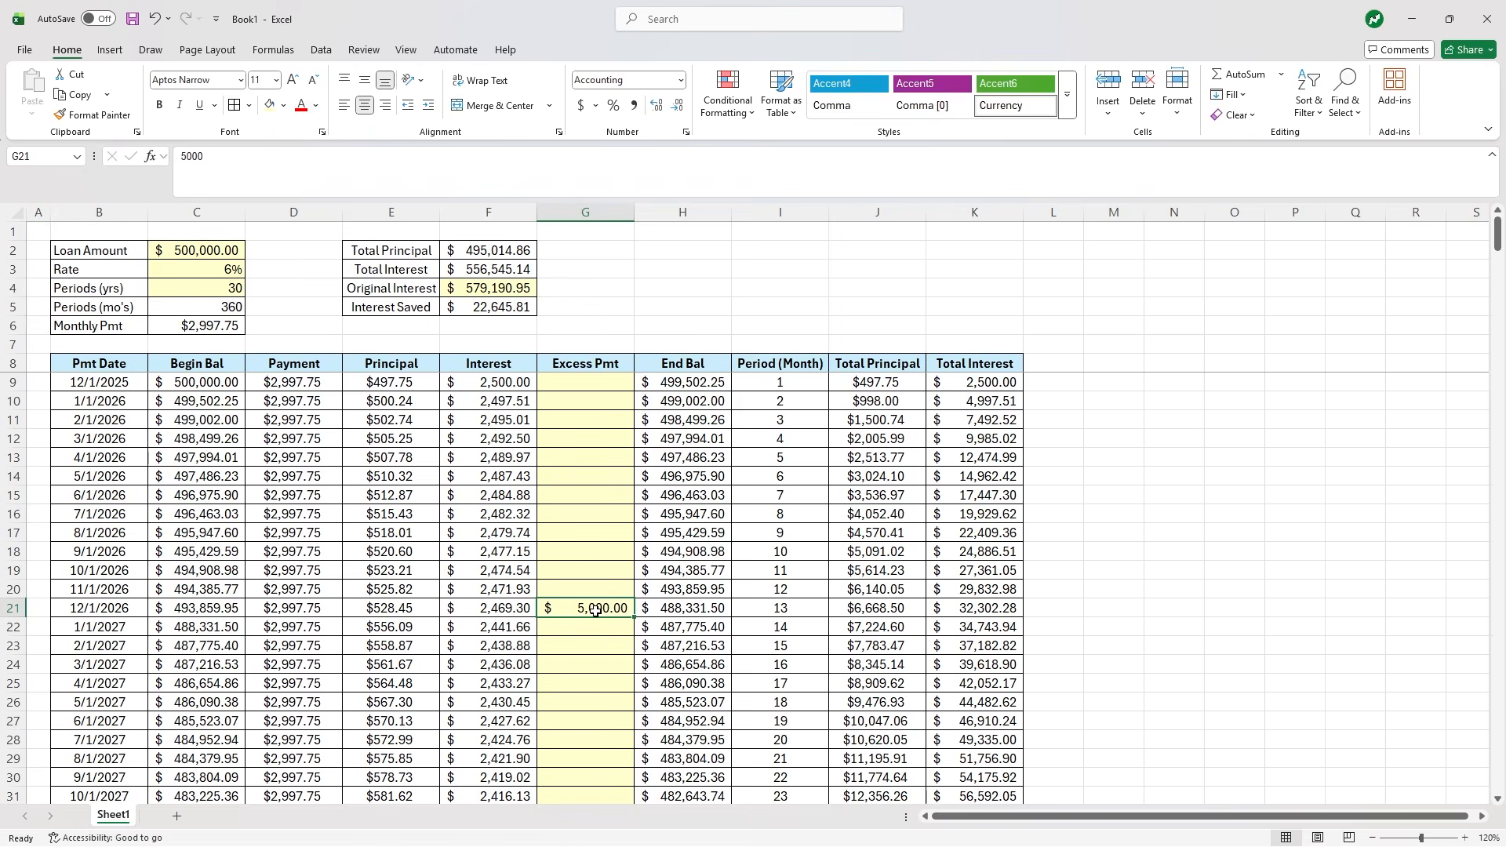
key(Delete)
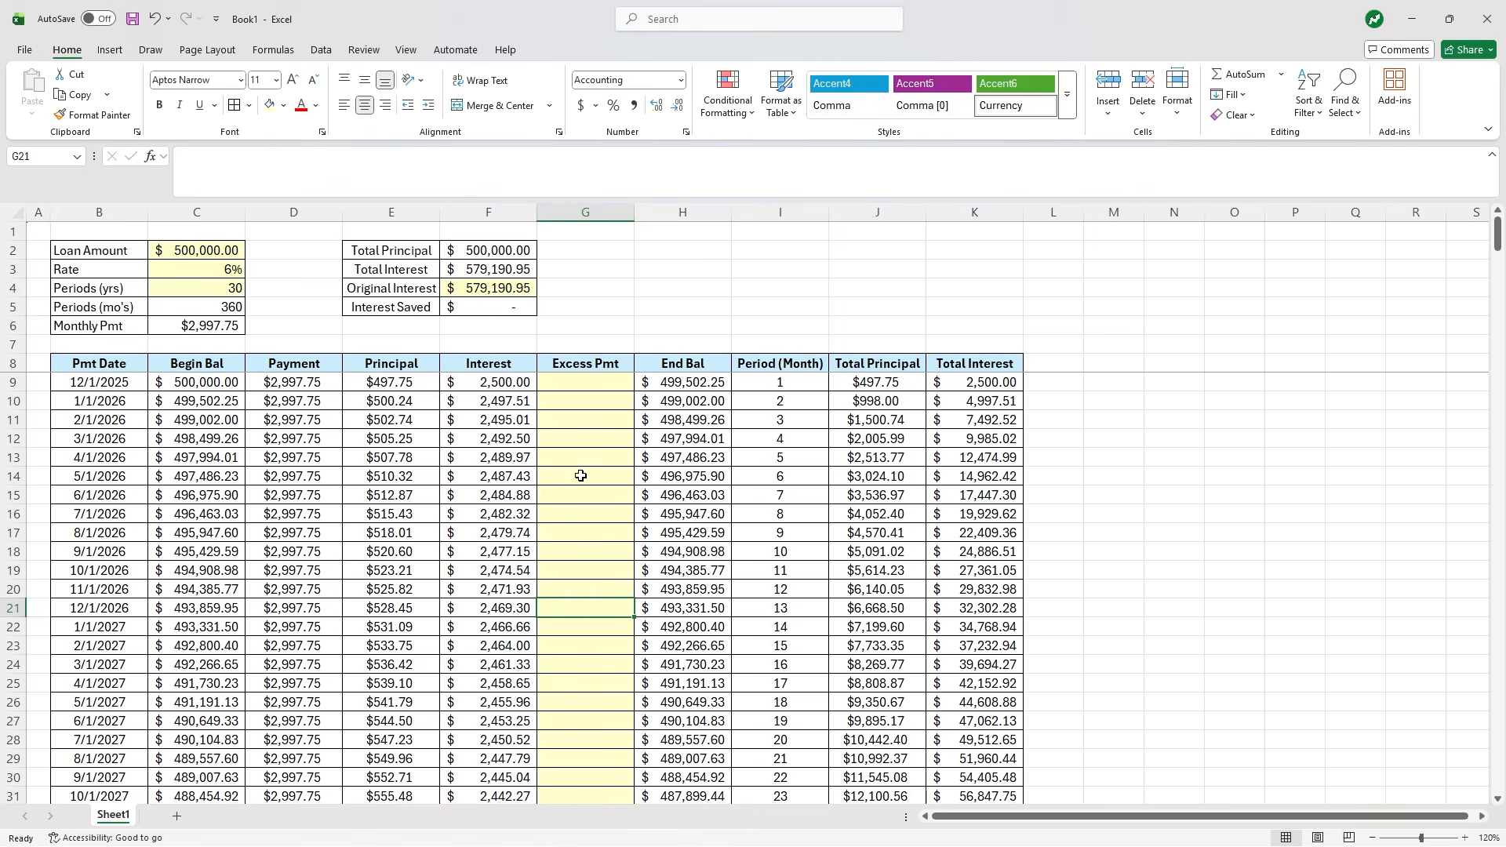
click(504, 289)
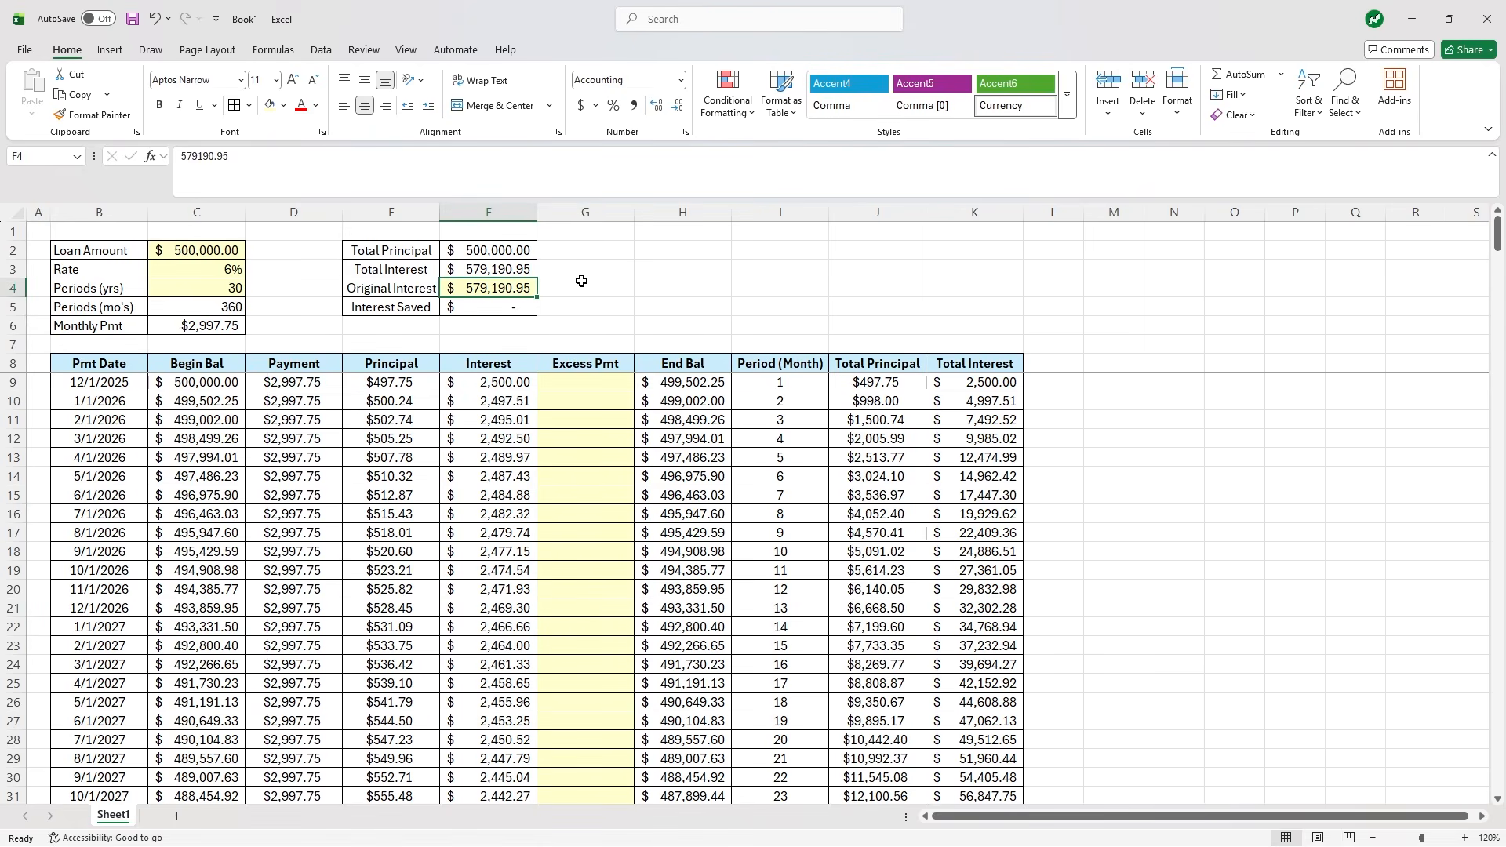
key(Delete)
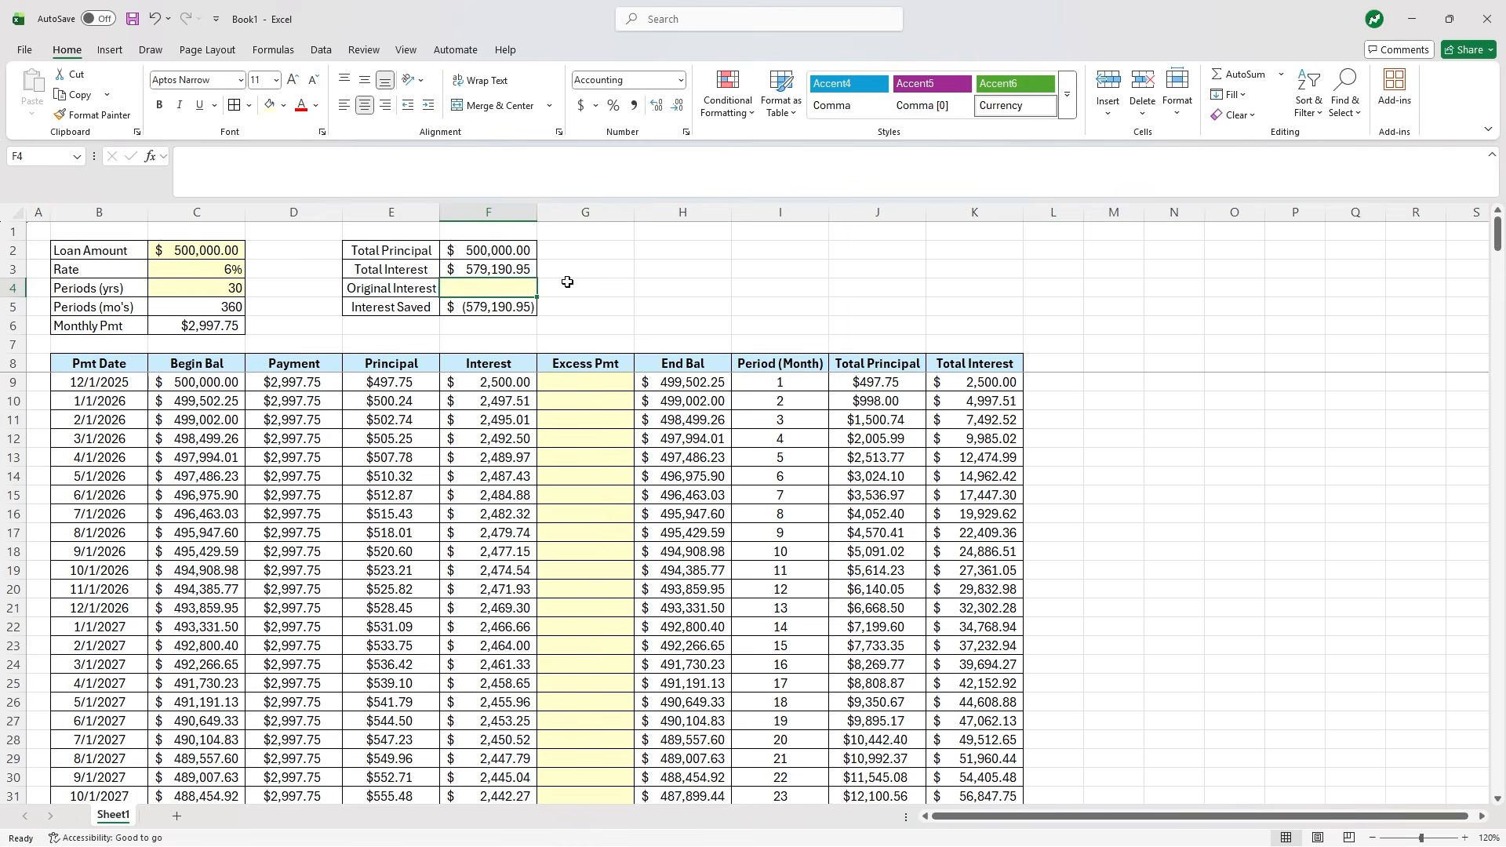
drag(209, 250, 208, 279)
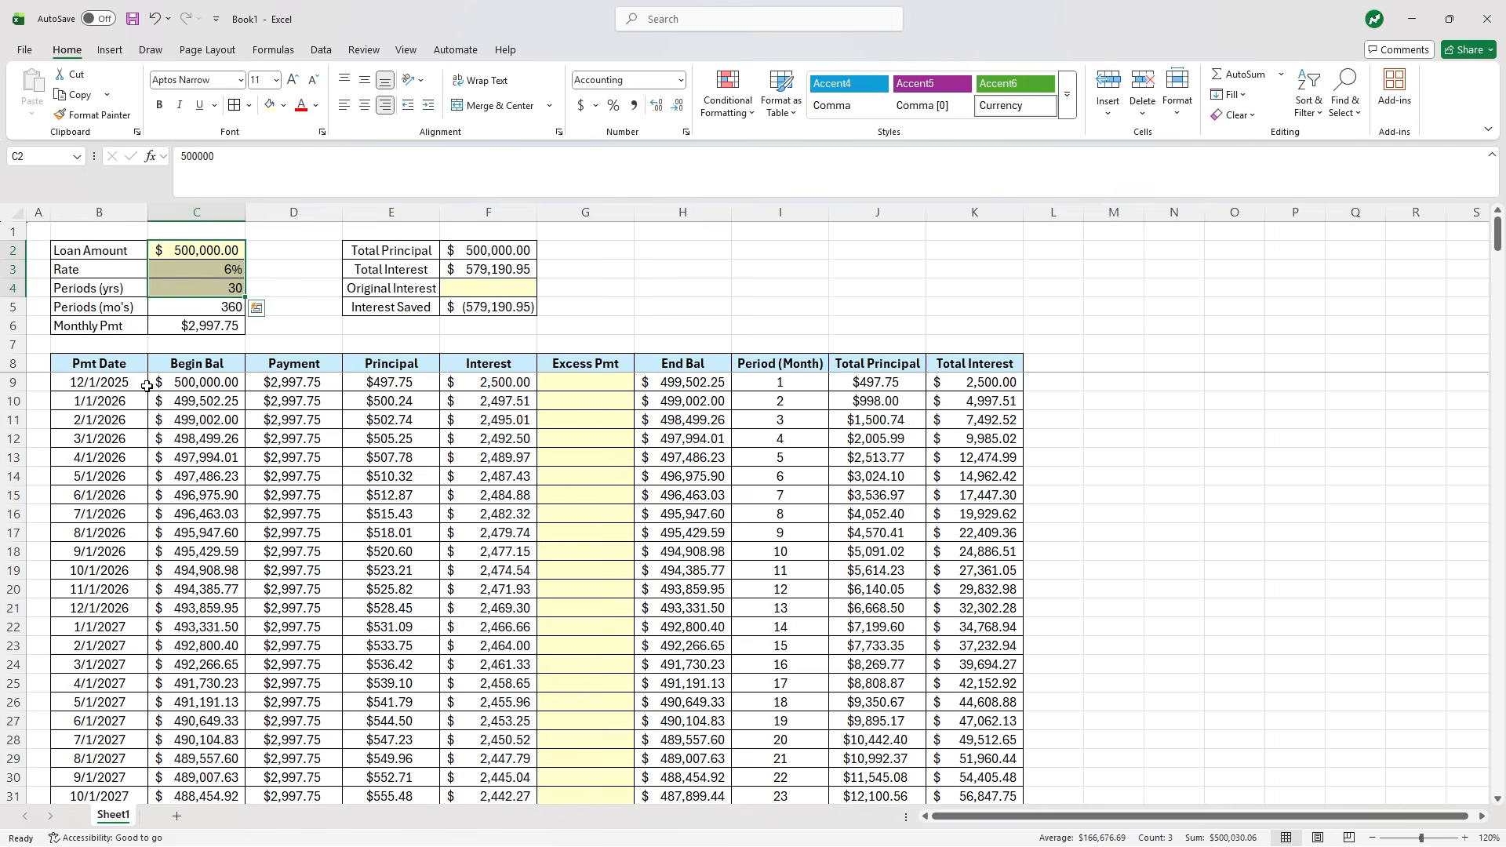
click(121, 380)
key(Return)
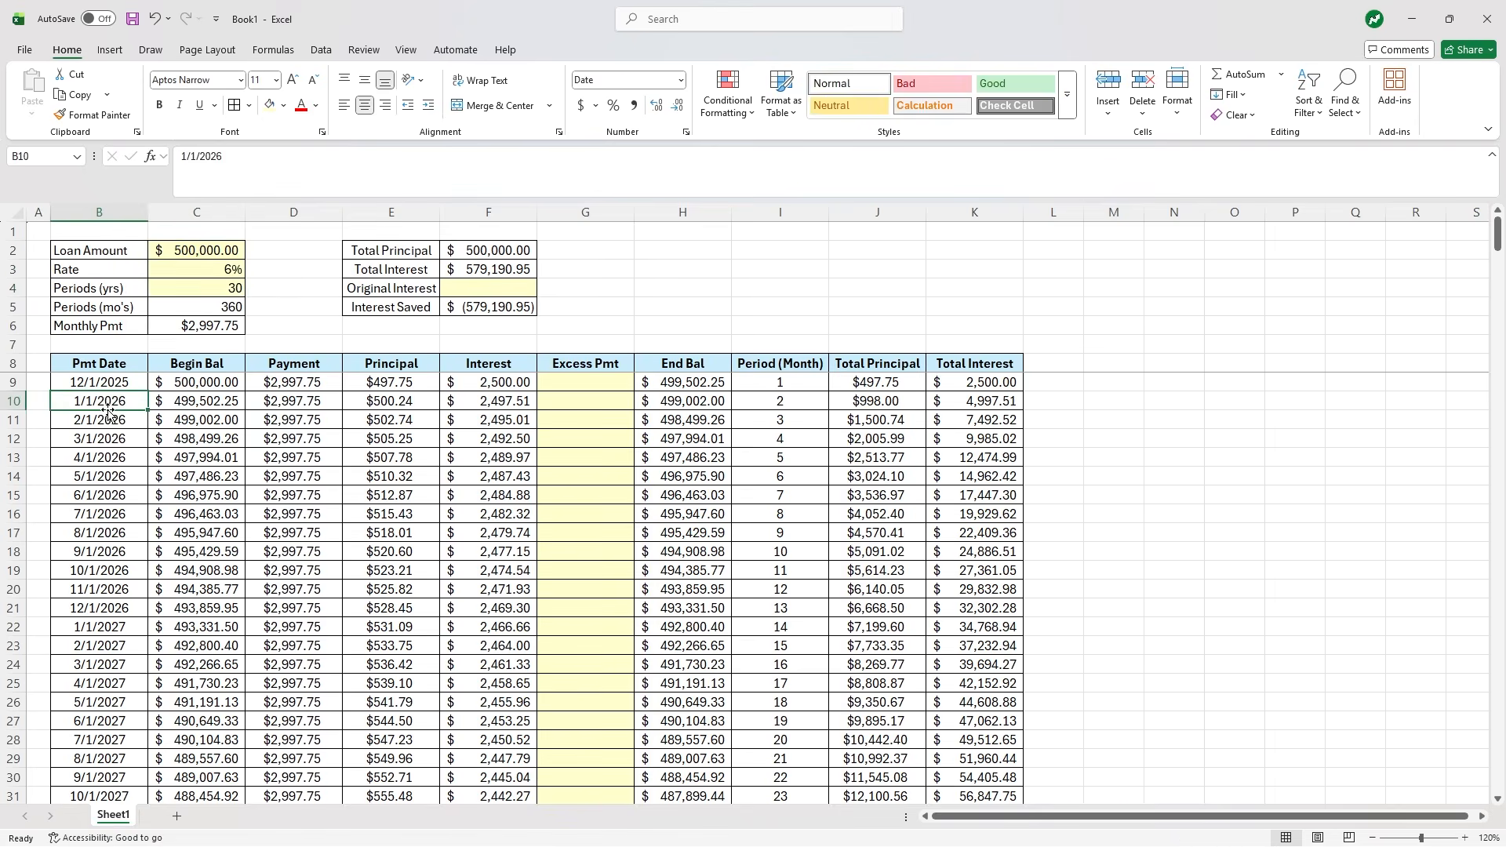
click(110, 383)
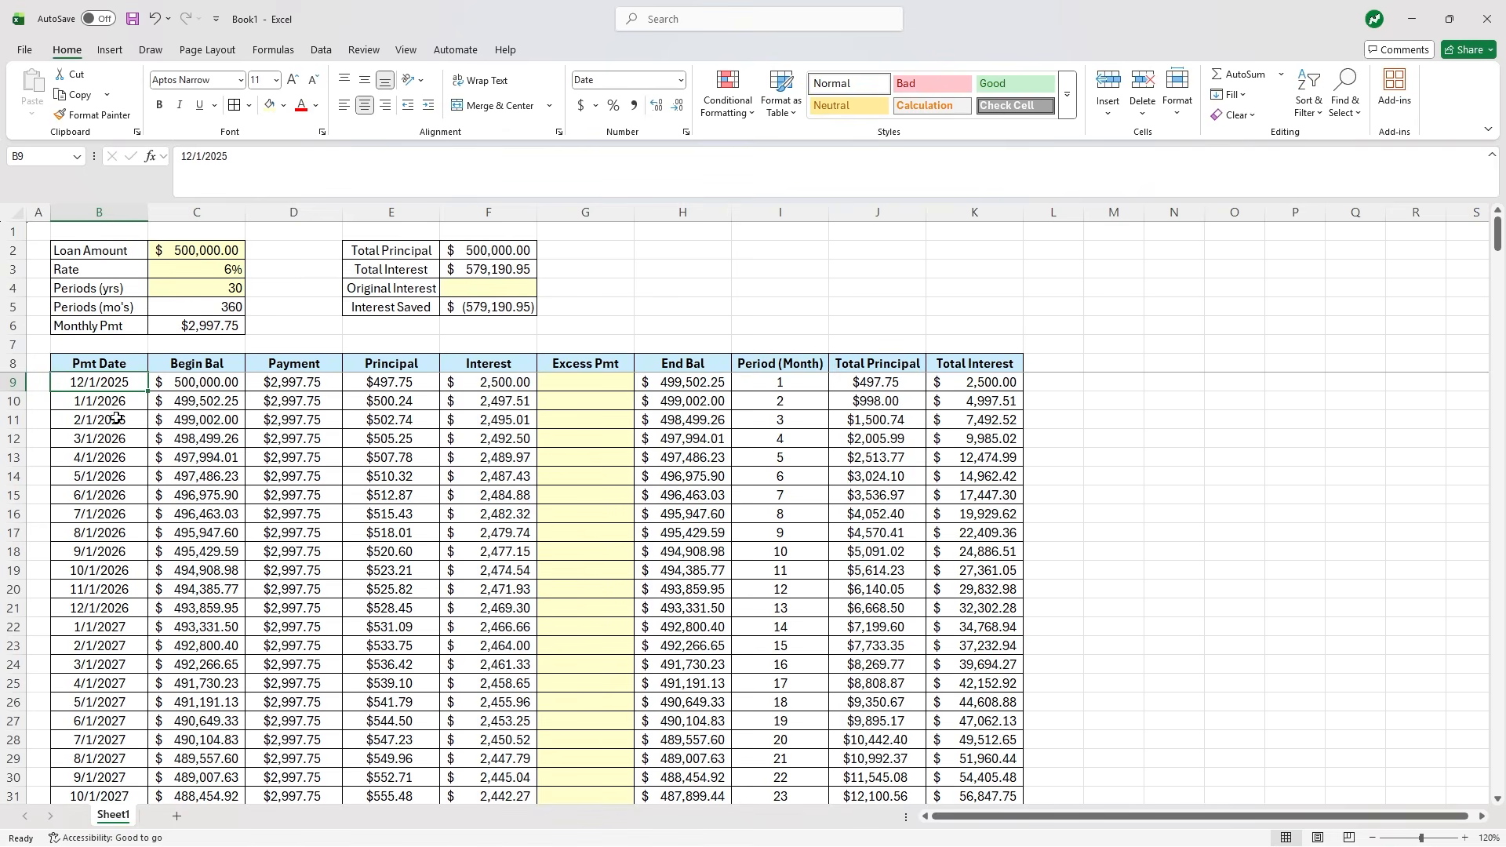